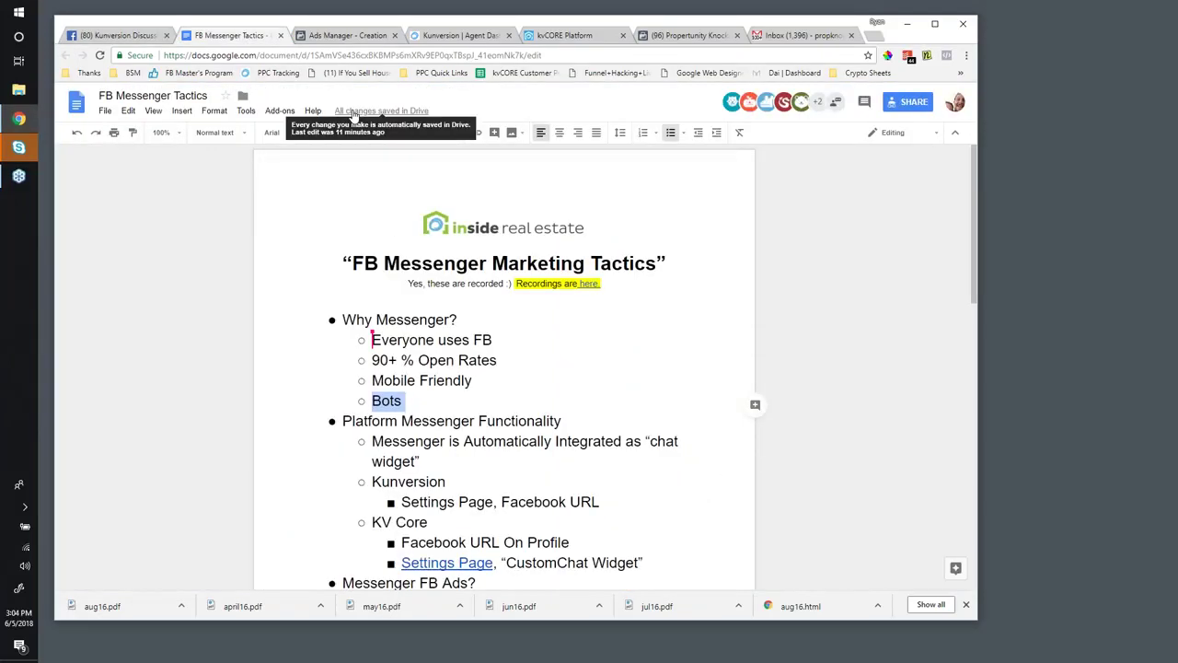
- Highlight the Platform Messenger Functionality line in the notes, then switch to the Kunversion dashboard
scroll(465, 318, down, 2)
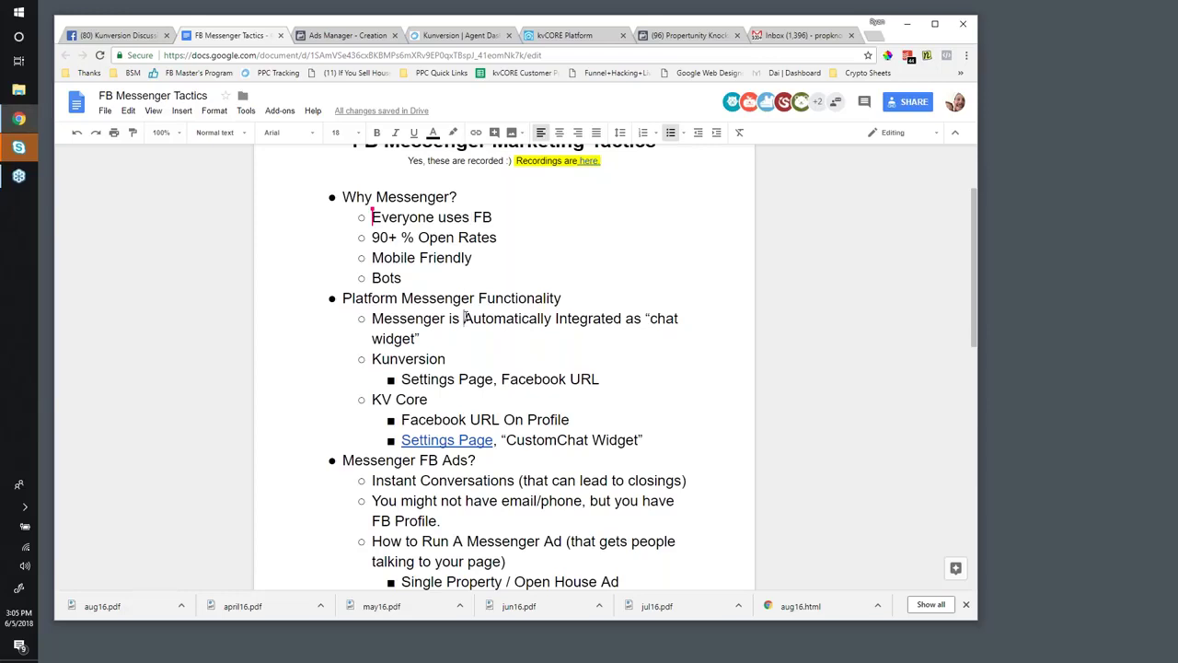
drag(341, 297, 578, 296)
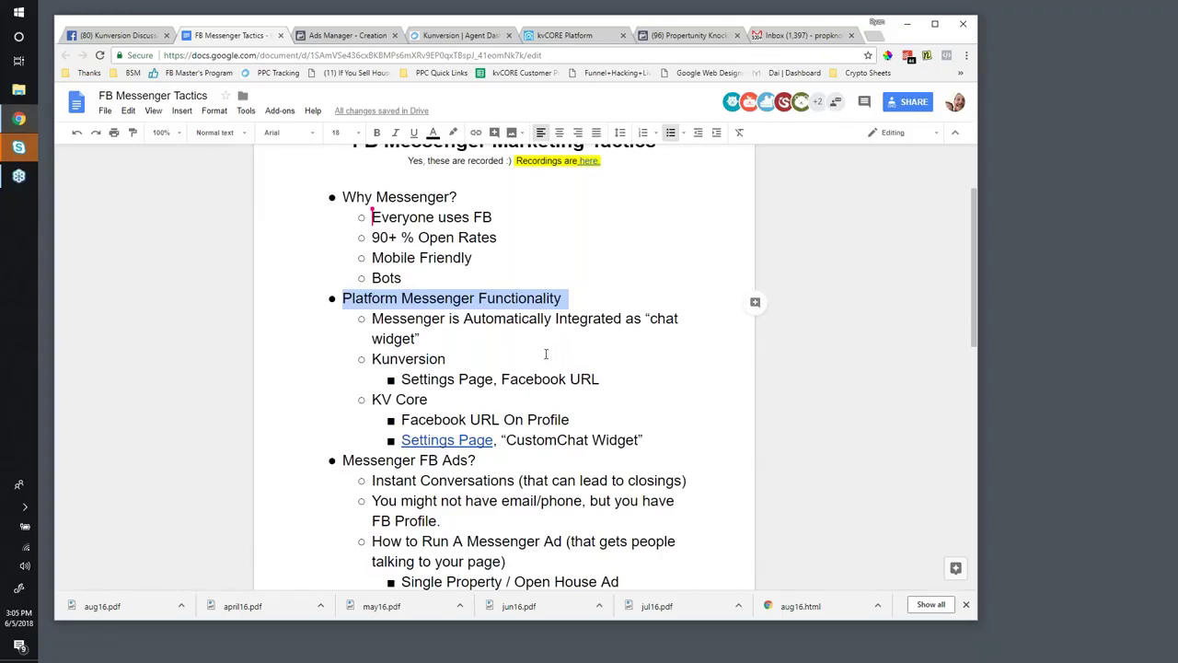
click(472, 36)
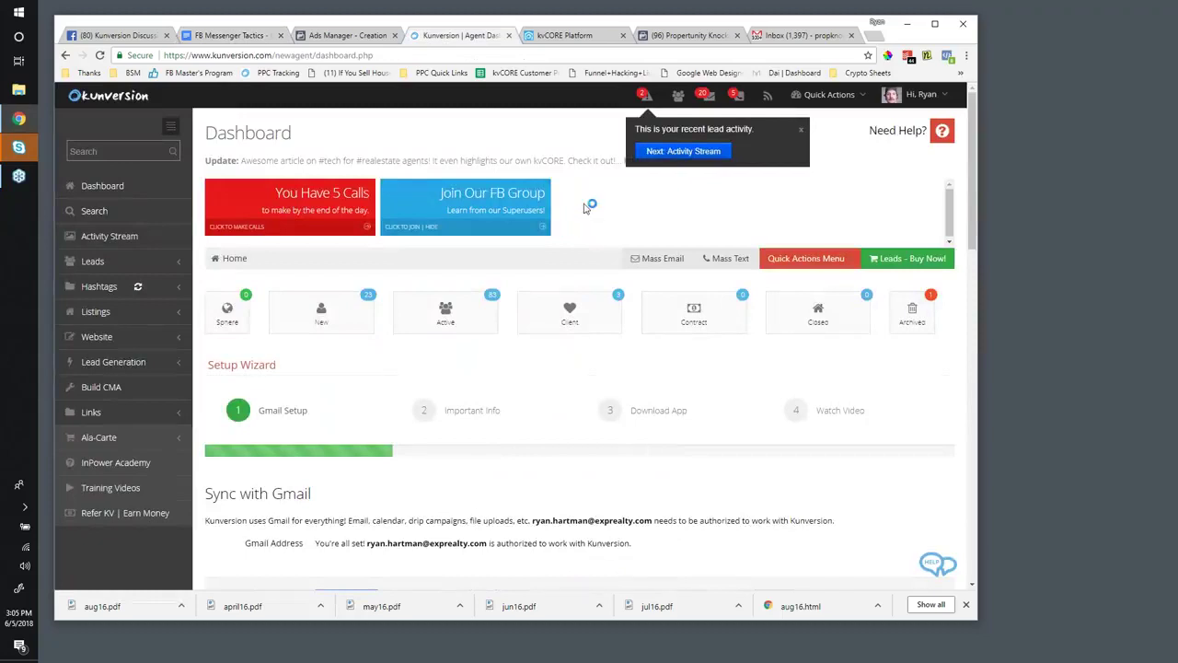
- Load zerching.com in a new browser tab
click(543, 38)
click(498, 58)
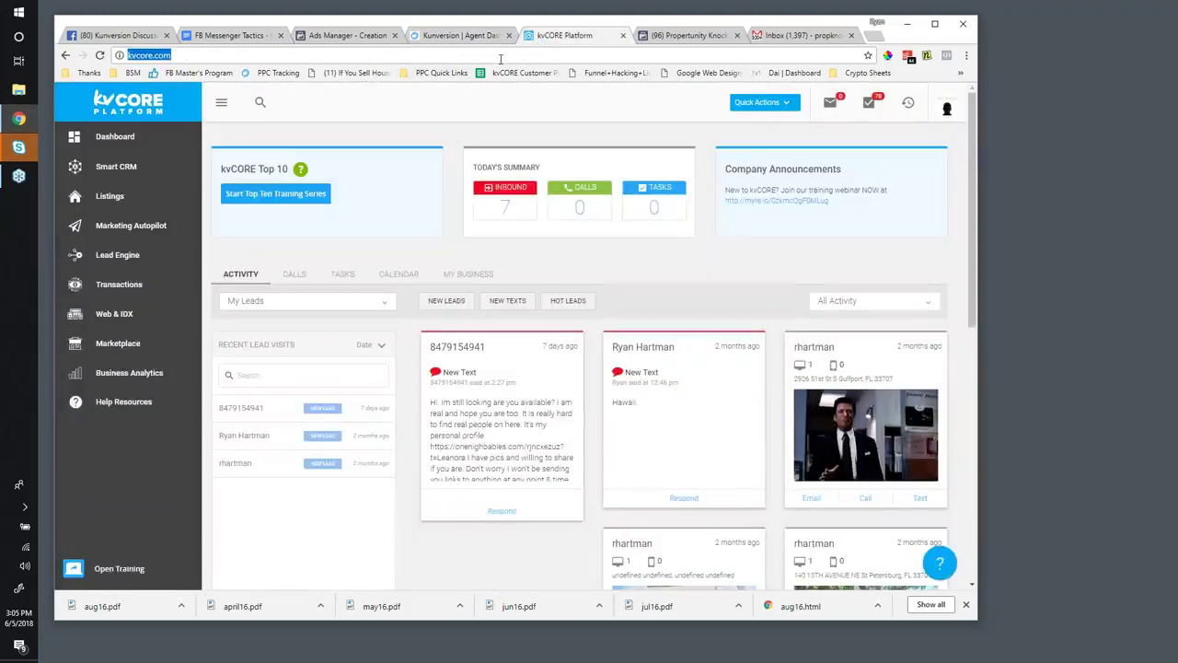
click(874, 37)
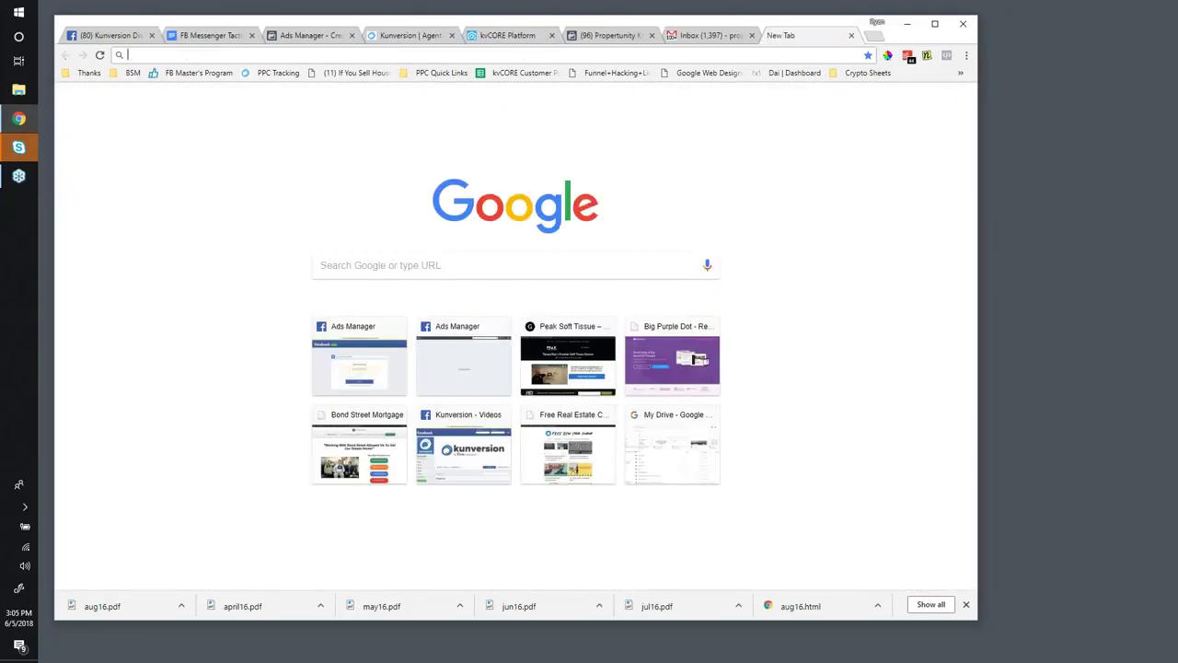
text(zerching.com)
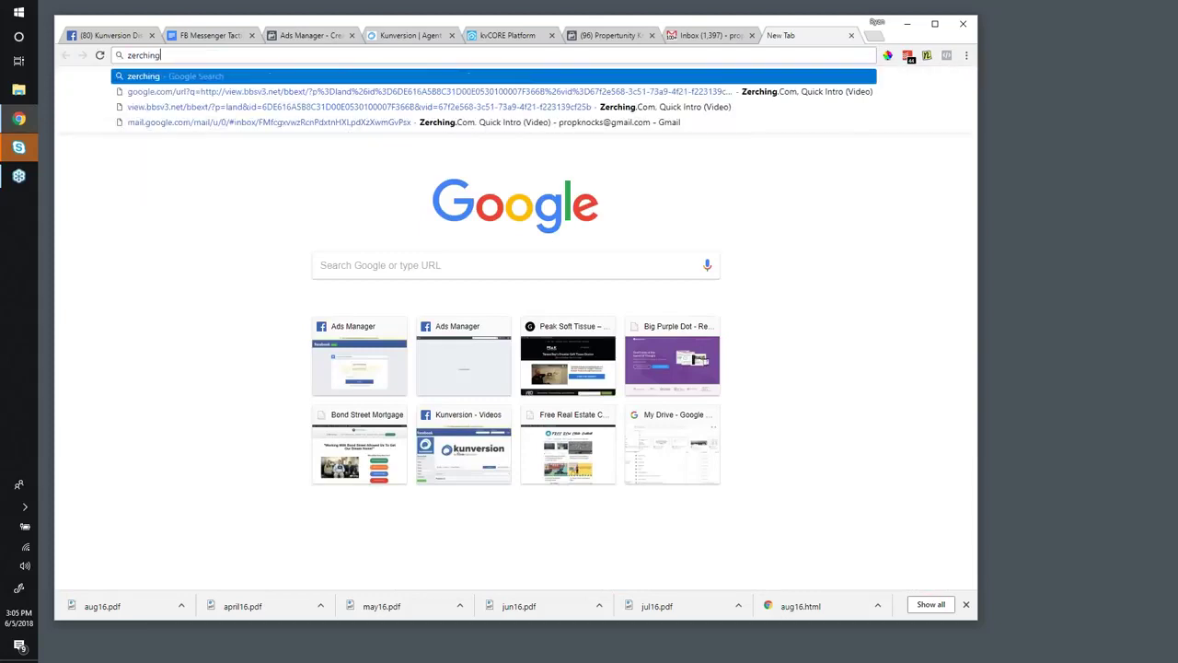
key(Return)
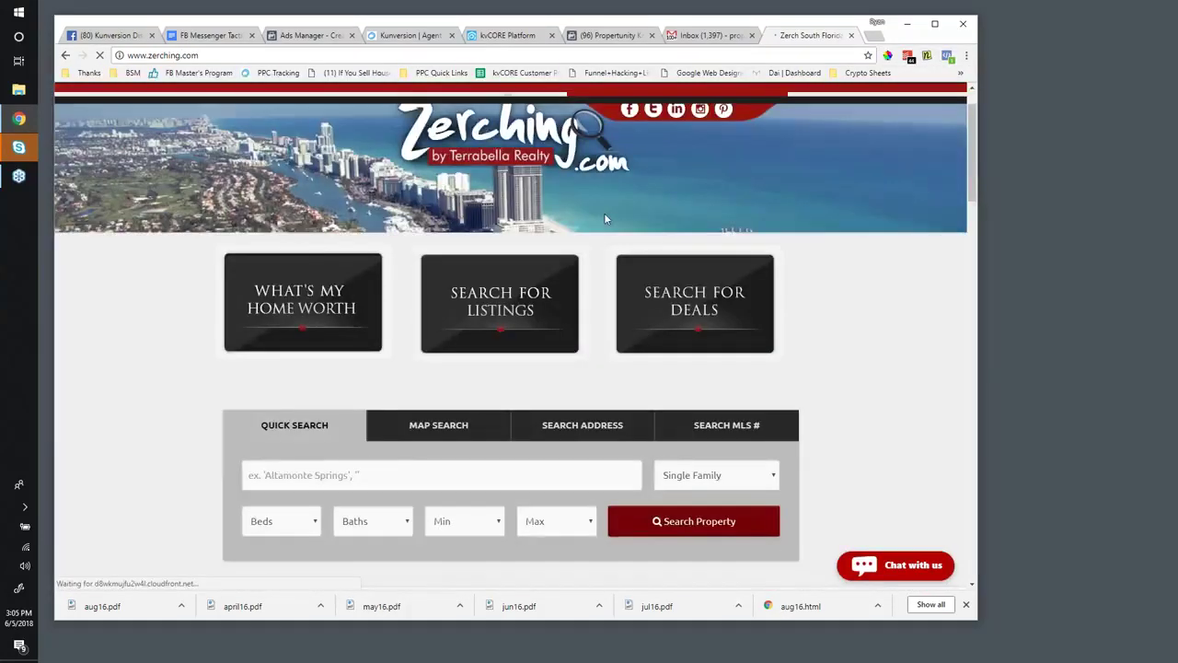
- Scroll down to the rental listings and start the site's Messenger chat with Zerching.com
scroll(604, 213, down, 15)
scroll(607, 229, down, 15)
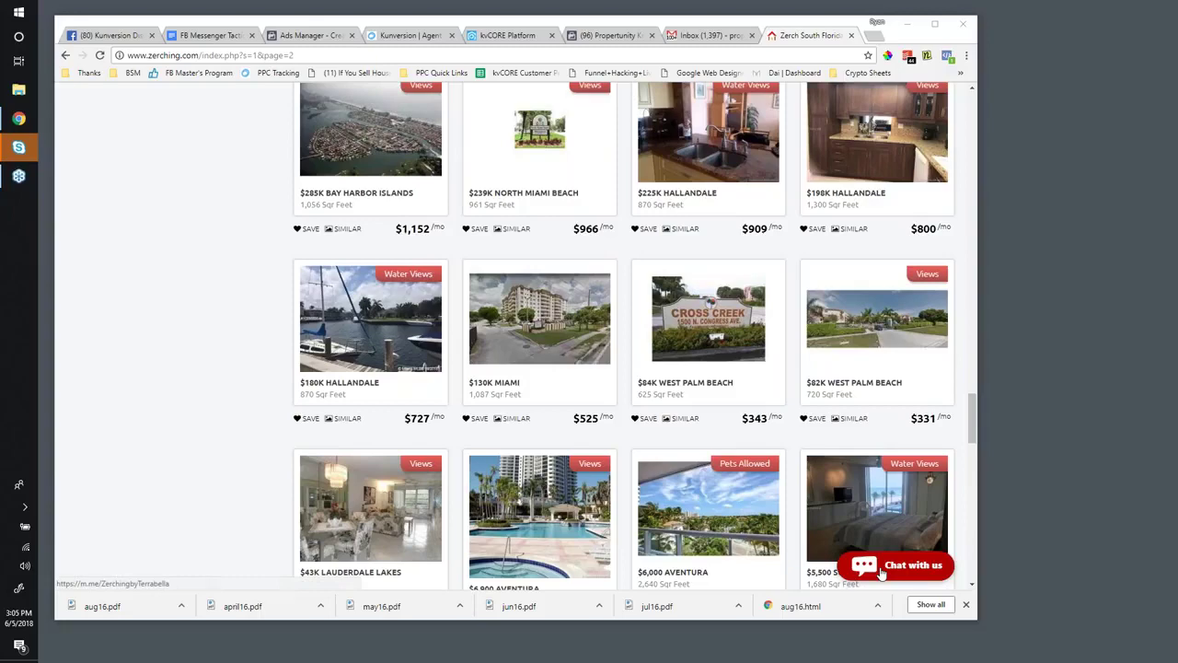
scroll(603, 392, down, 2)
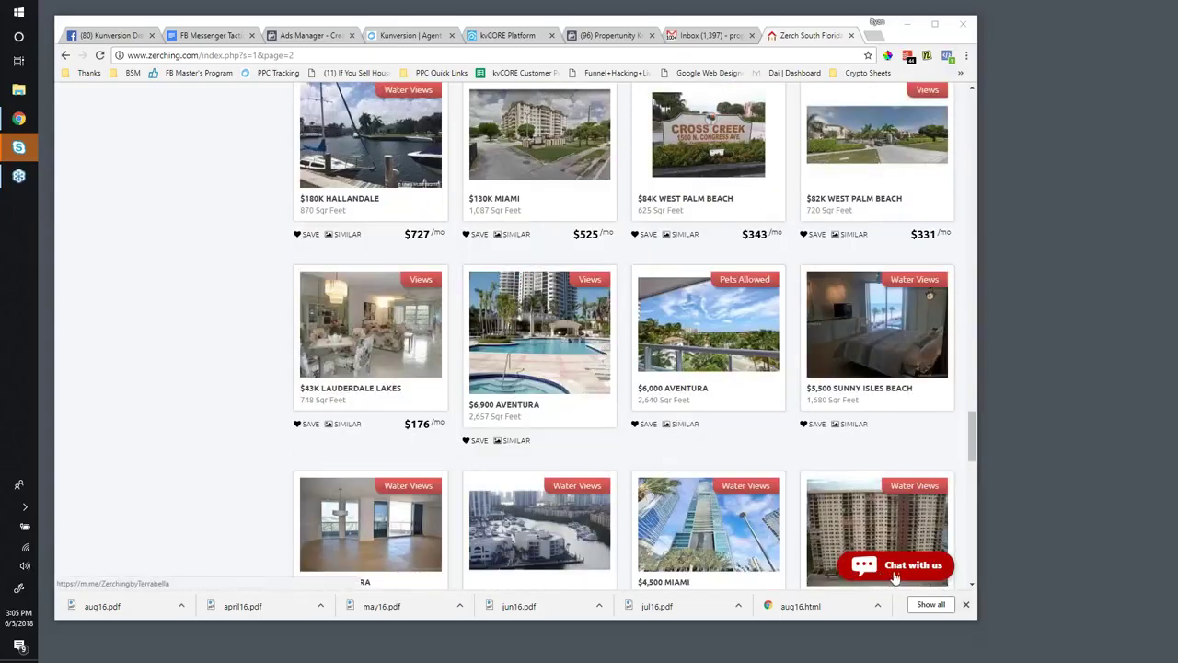
scroll(888, 573, up, 4)
scroll(888, 572, down, 3)
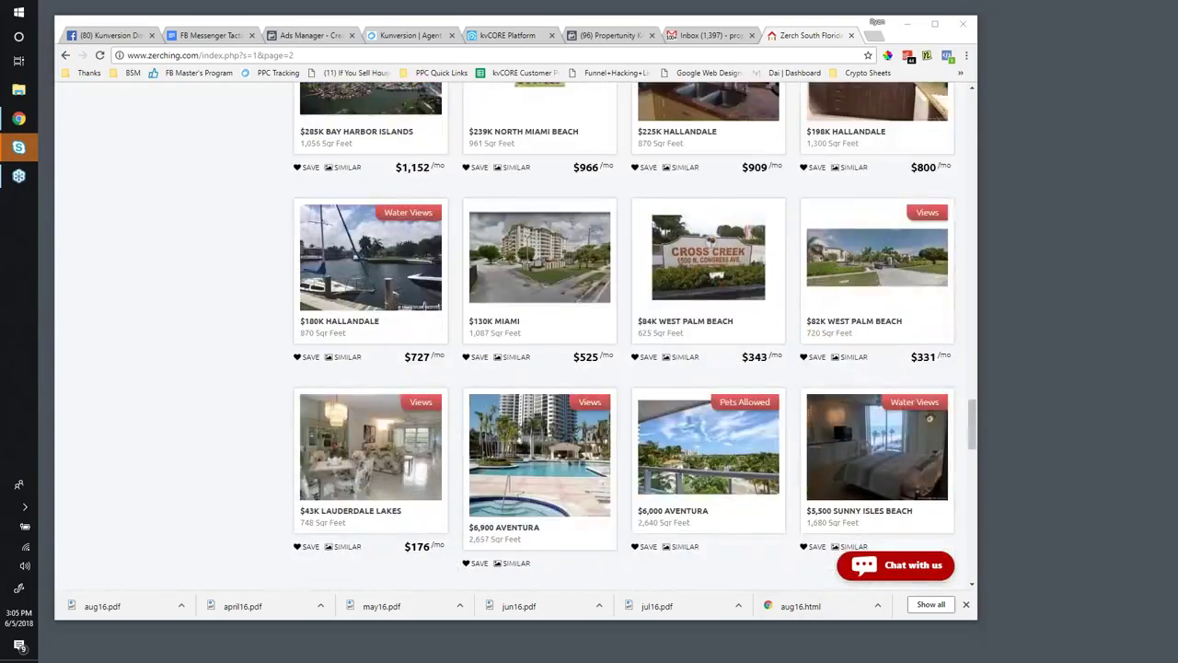
click(888, 569)
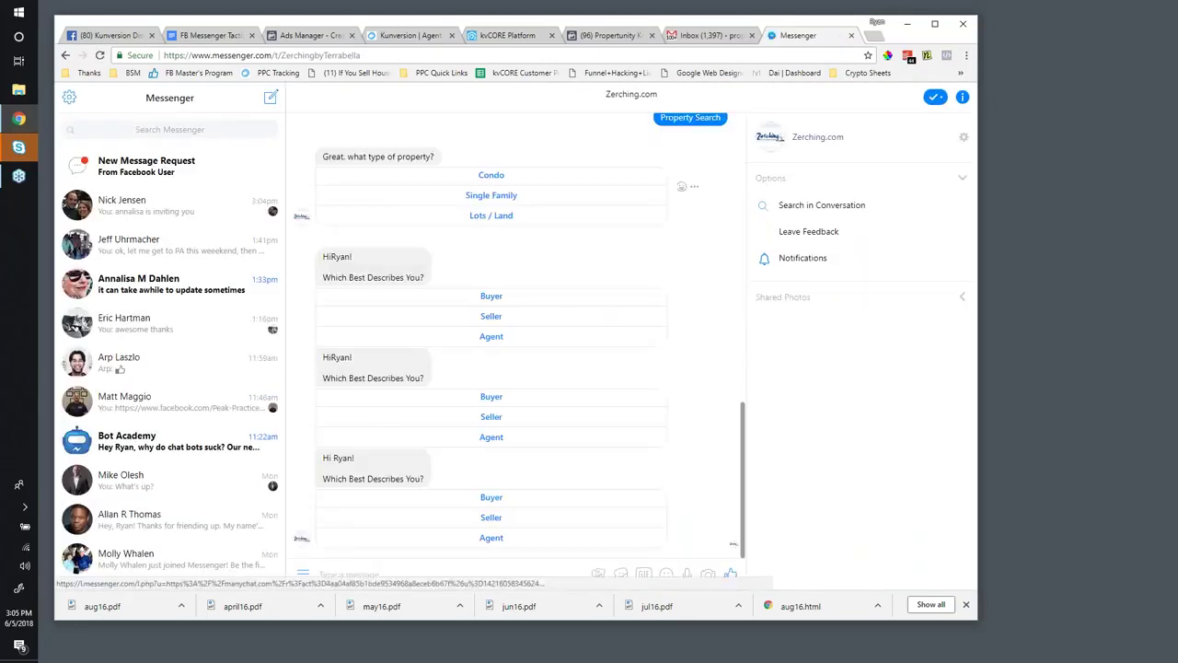
- Scroll through the Zerching.com bot conversation, then go back to the zerching.com page
scroll(515, 276, up, 10)
scroll(491, 202, down, 15)
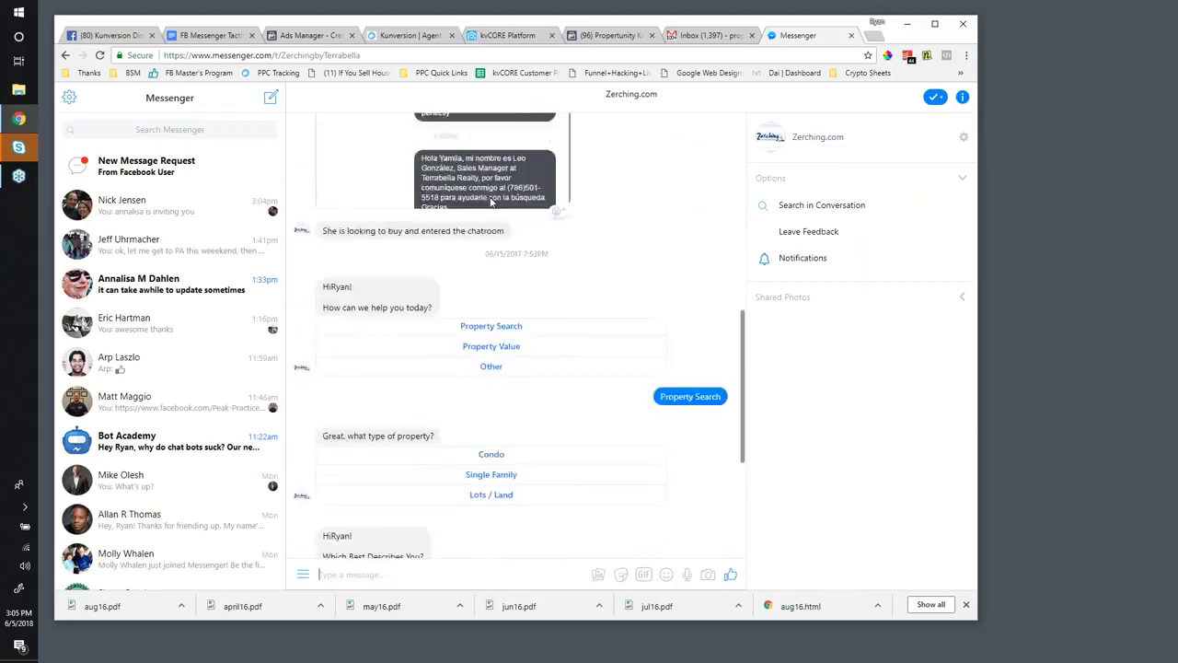
scroll(511, 336, up, 8)
scroll(511, 336, down, 8)
scroll(484, 206, up, 10)
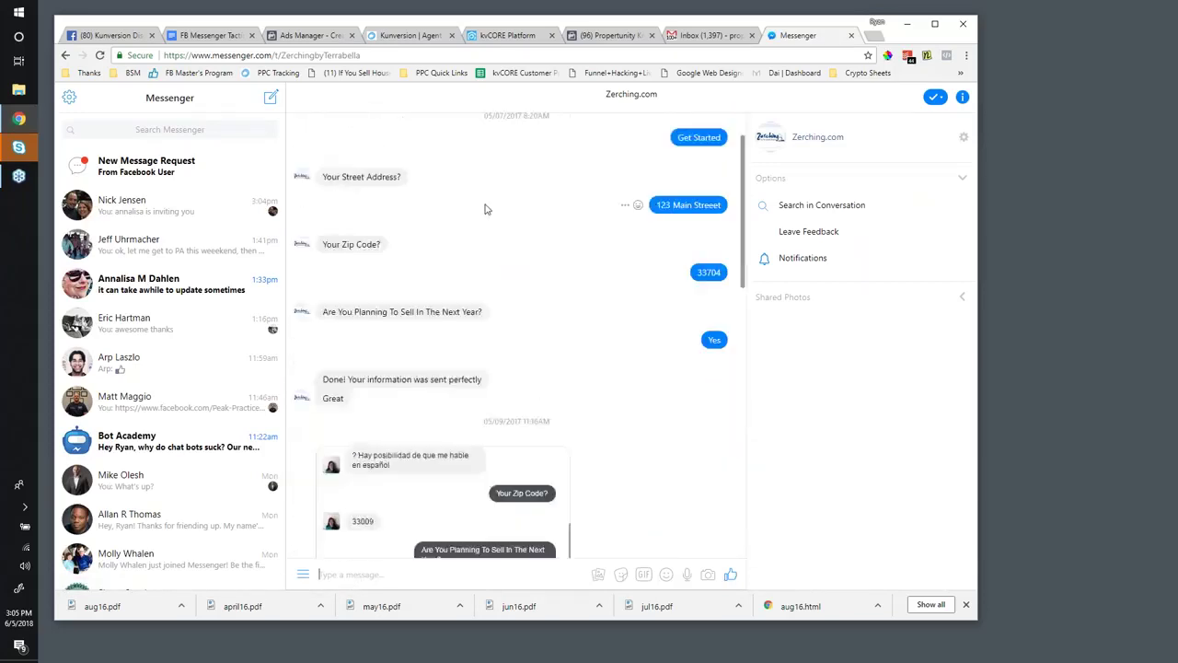
scroll(645, 312, down, 3)
scroll(645, 312, down, 5)
scroll(650, 305, up, 3)
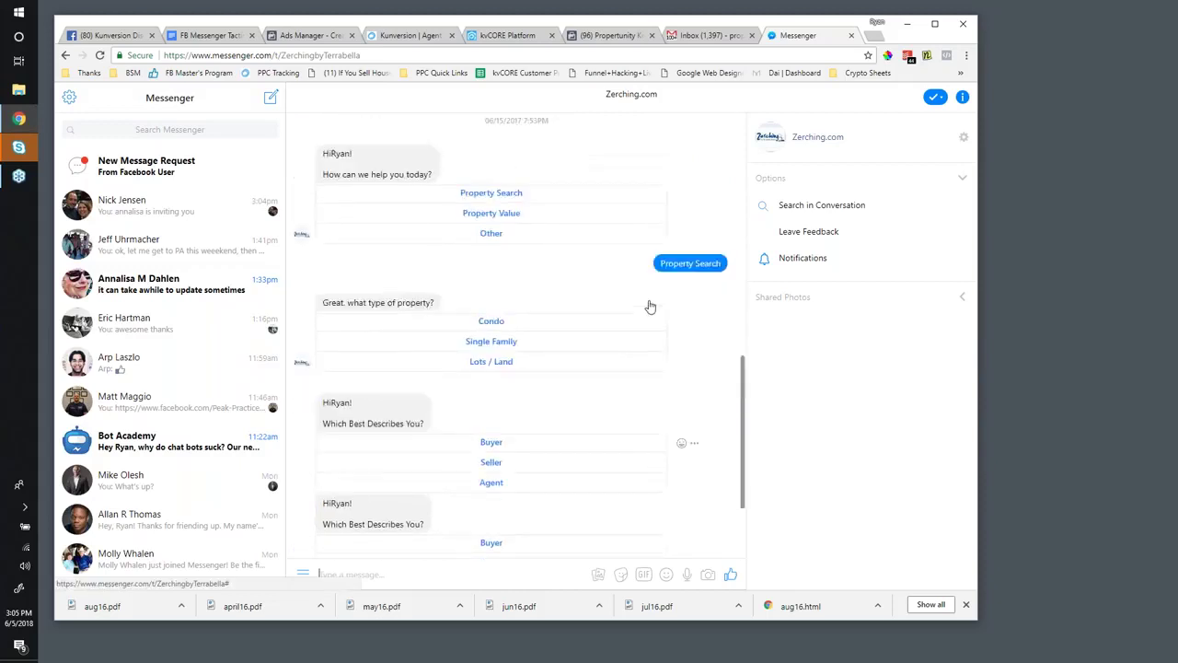
click(65, 56)
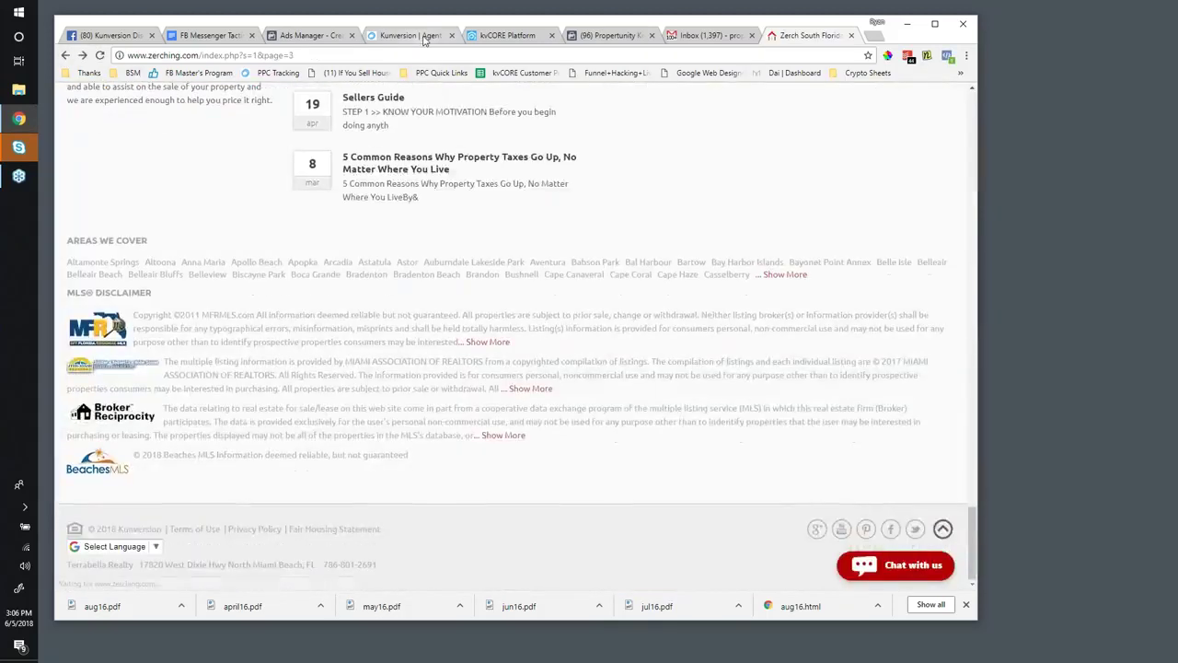
- Open Kunversion's My Settings page and locate the Facebook URL setting
click(406, 35)
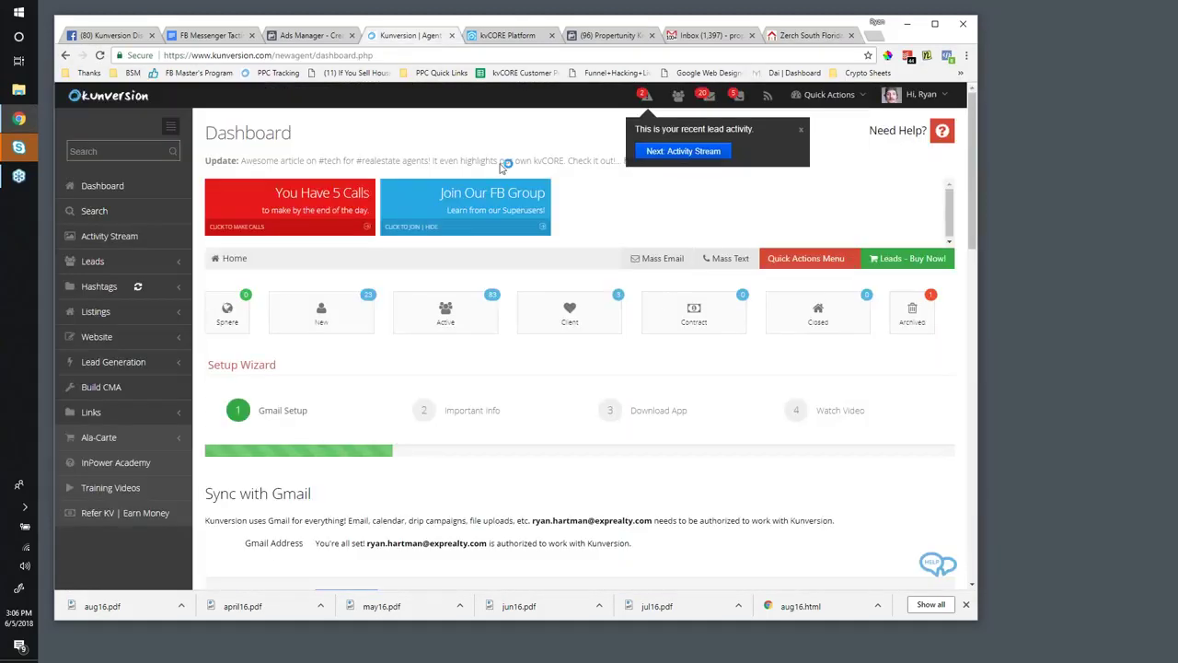
click(937, 99)
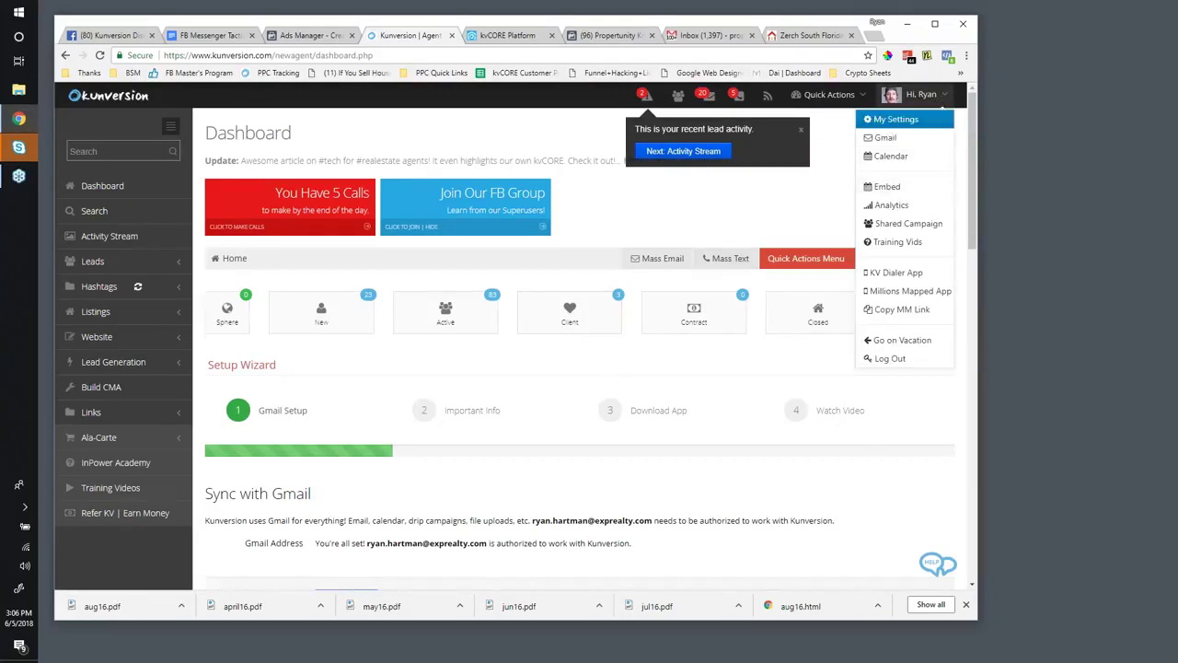
click(890, 122)
scroll(498, 288, down, 8)
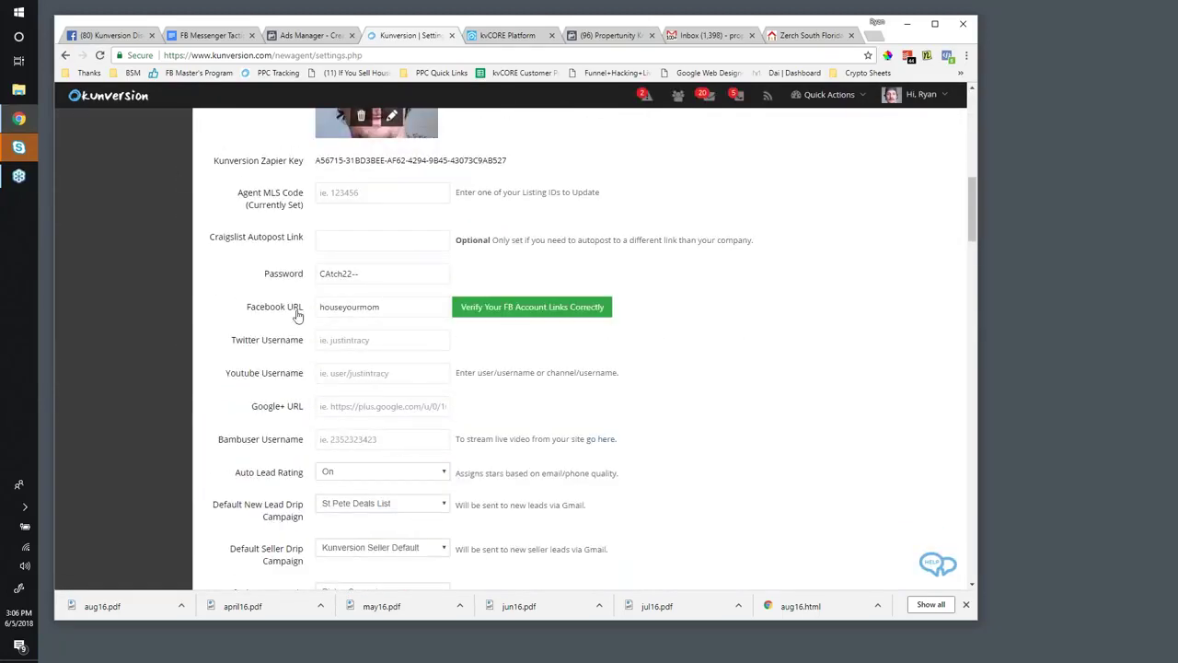
drag(238, 317, 303, 314)
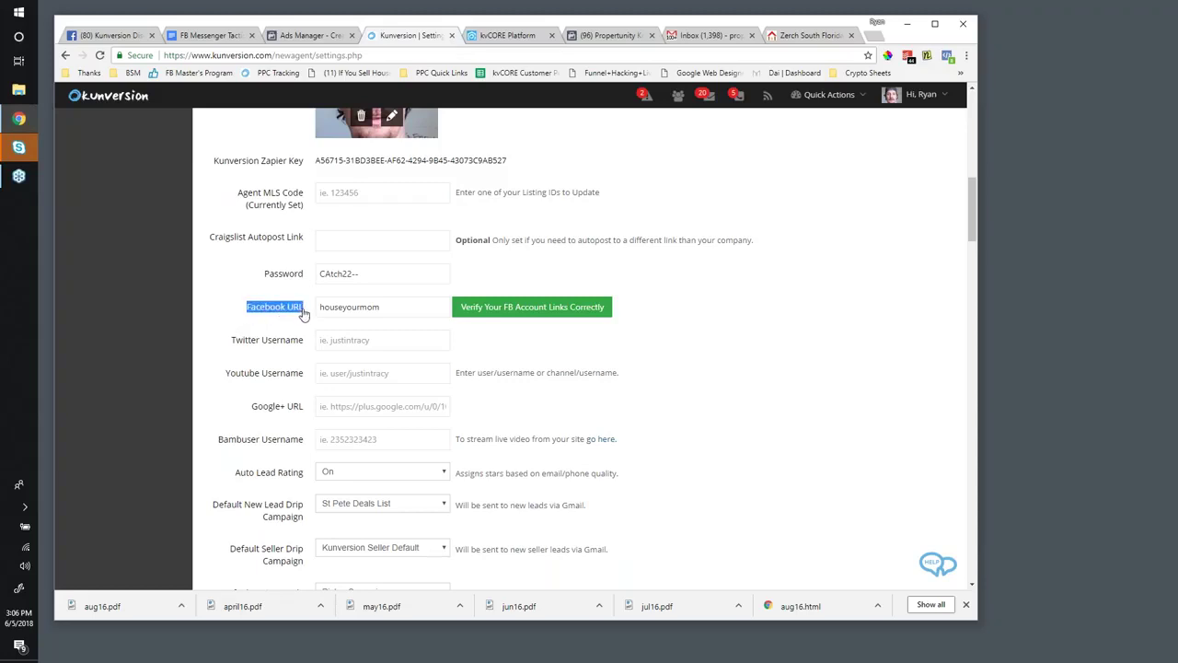
- Inspect the Facebook username entered in the Facebook URL field
click(350, 310)
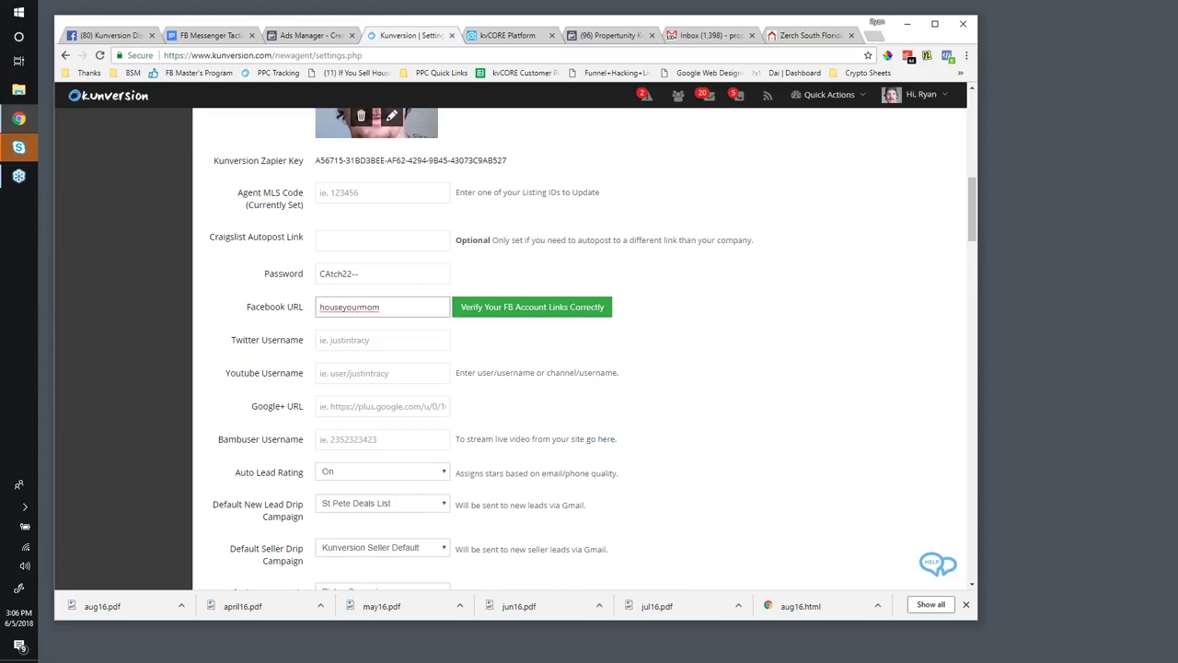
drag(380, 309, 318, 307)
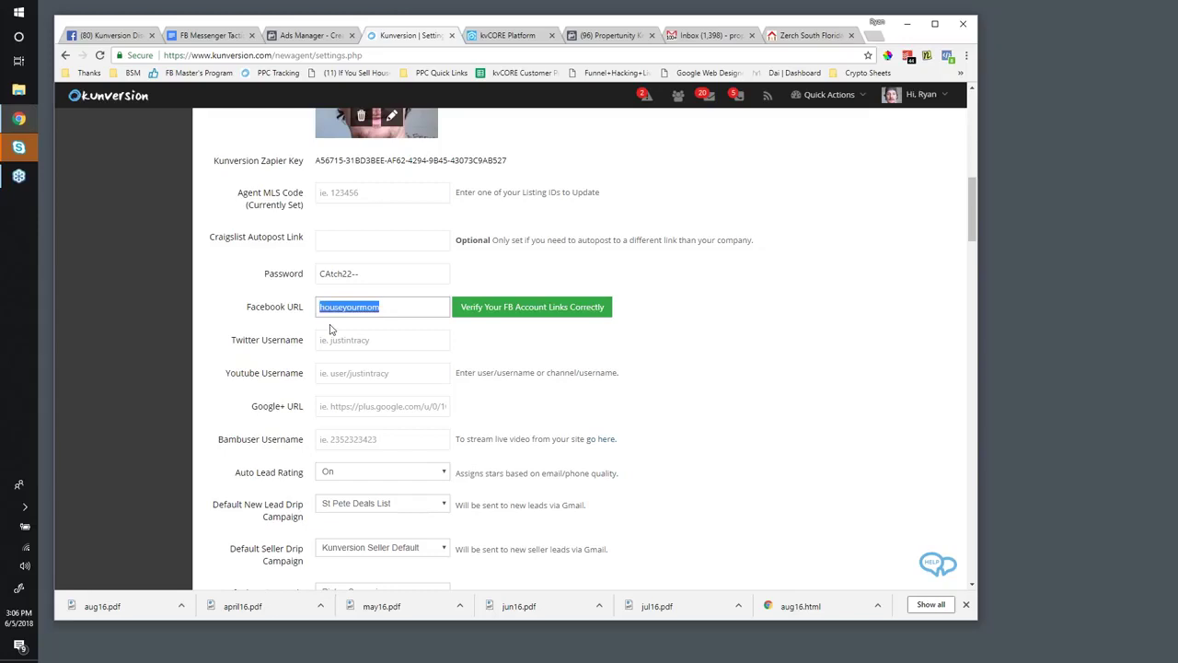
click(380, 309)
drag(380, 309, 313, 320)
click(393, 308)
double_click(360, 307)
click(339, 308)
drag(380, 307, 318, 308)
click(379, 310)
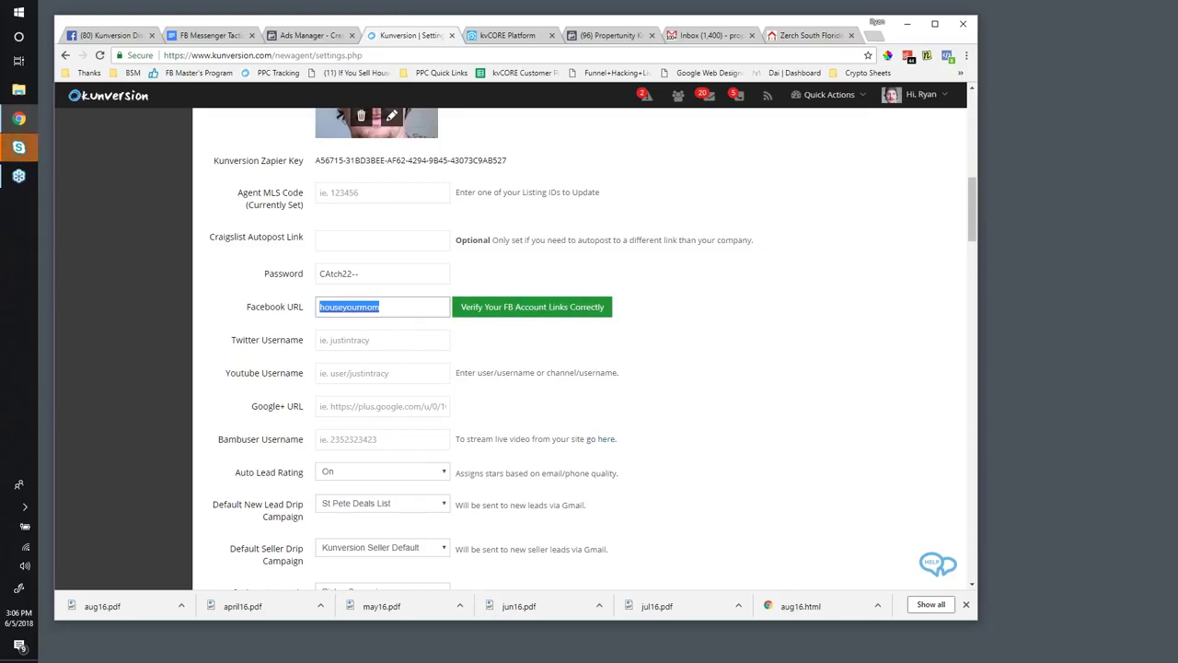
- Verify the Facebook link opens the right profile, then head to the kvCORE dashboard
click(512, 312)
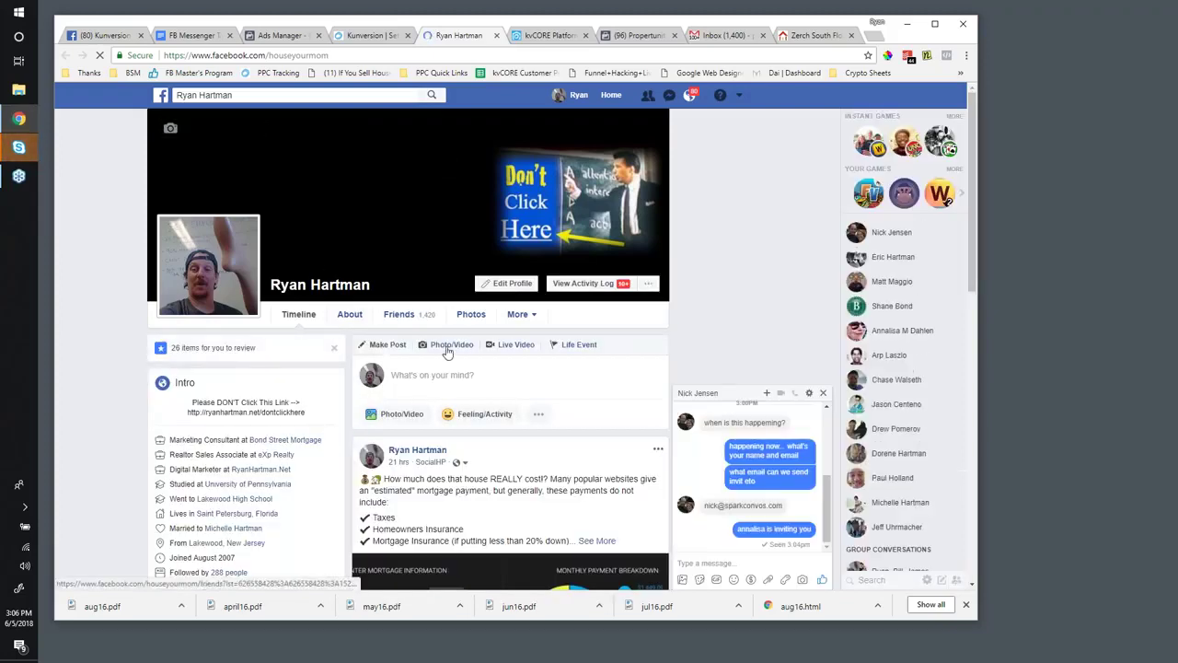
click(360, 39)
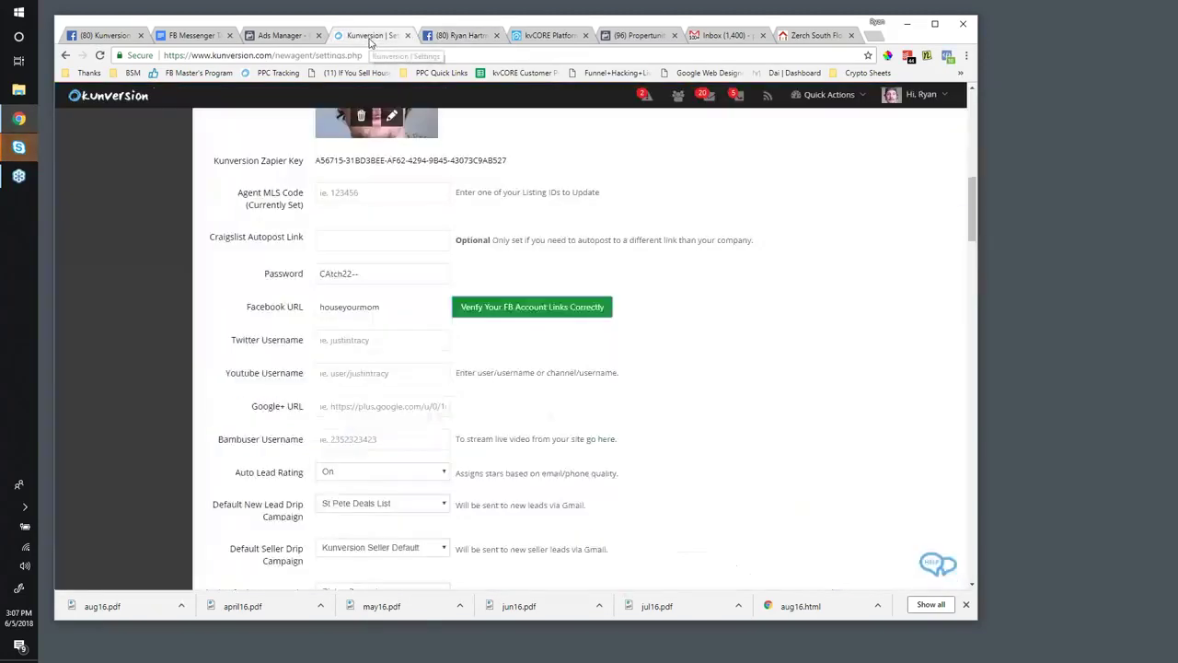
scroll(619, 373, down, 2)
scroll(619, 372, up, 7)
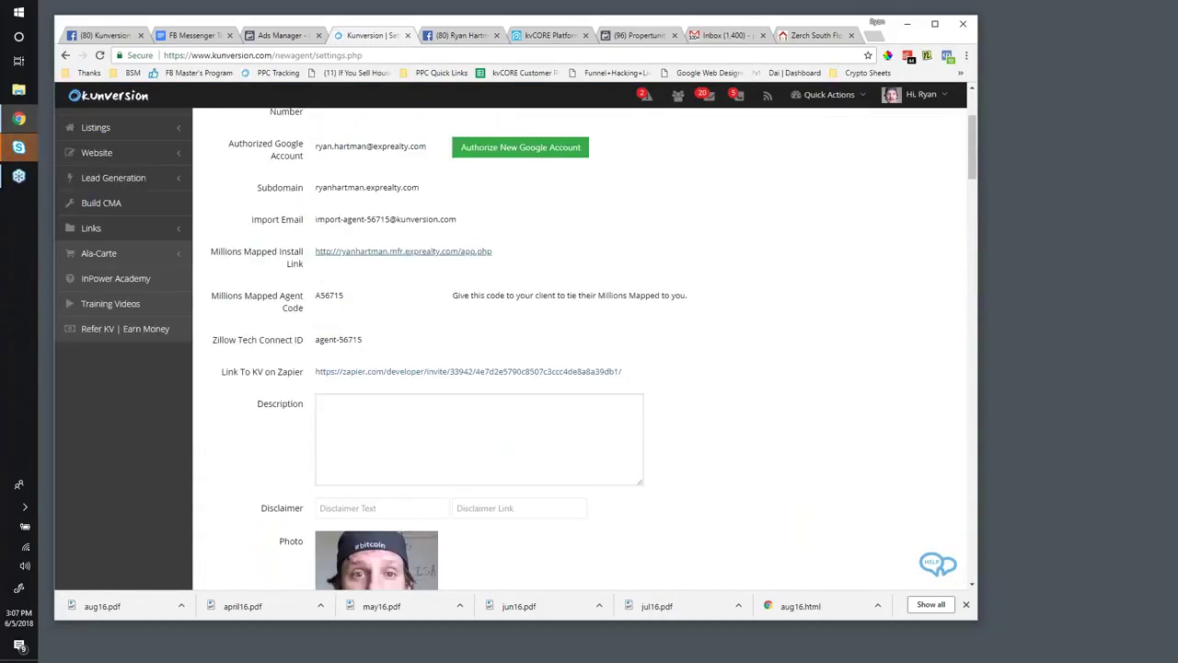
click(803, 37)
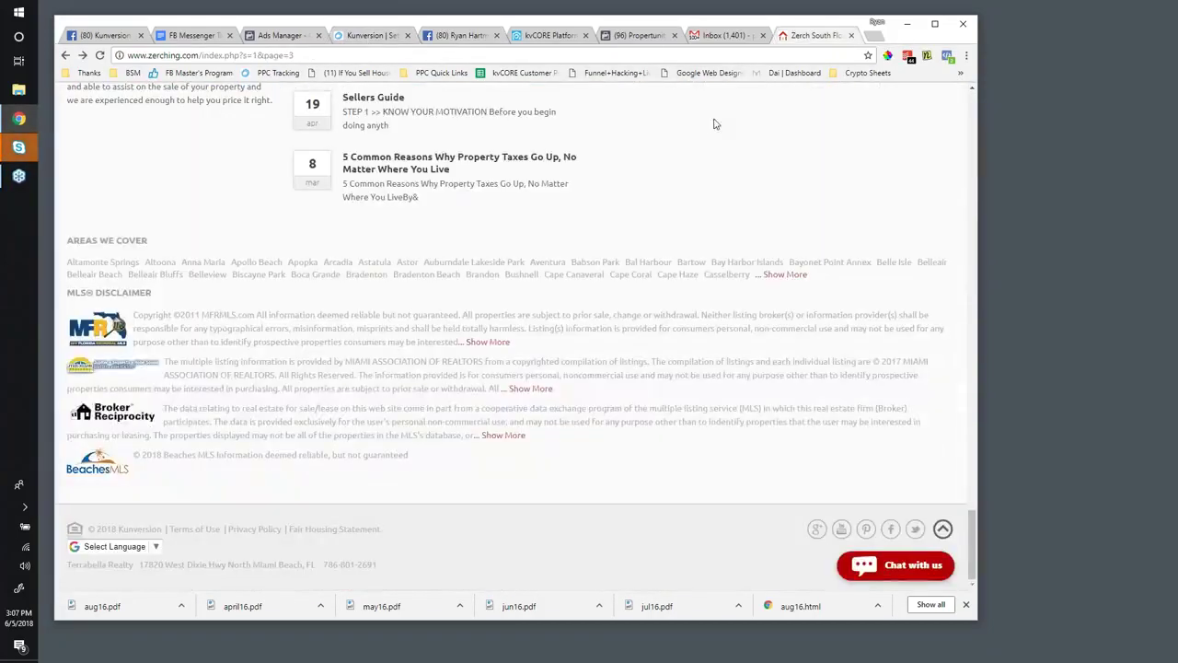
click(539, 37)
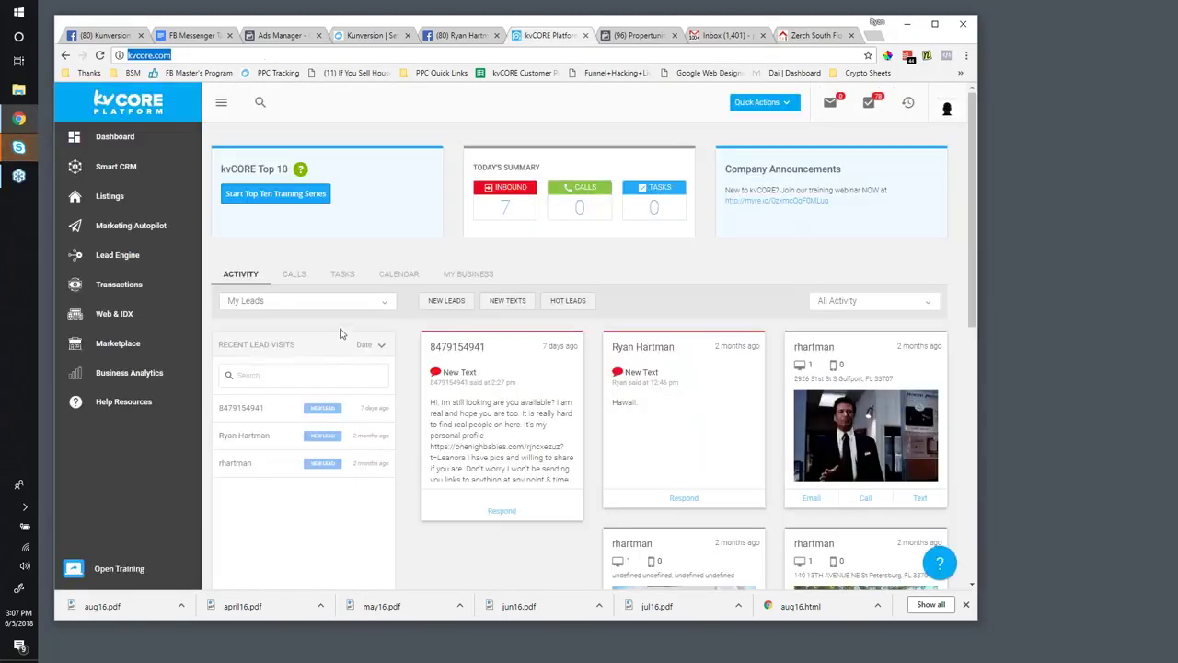
- Open the kvCORE agent profile and select its Facebook profile link
click(946, 113)
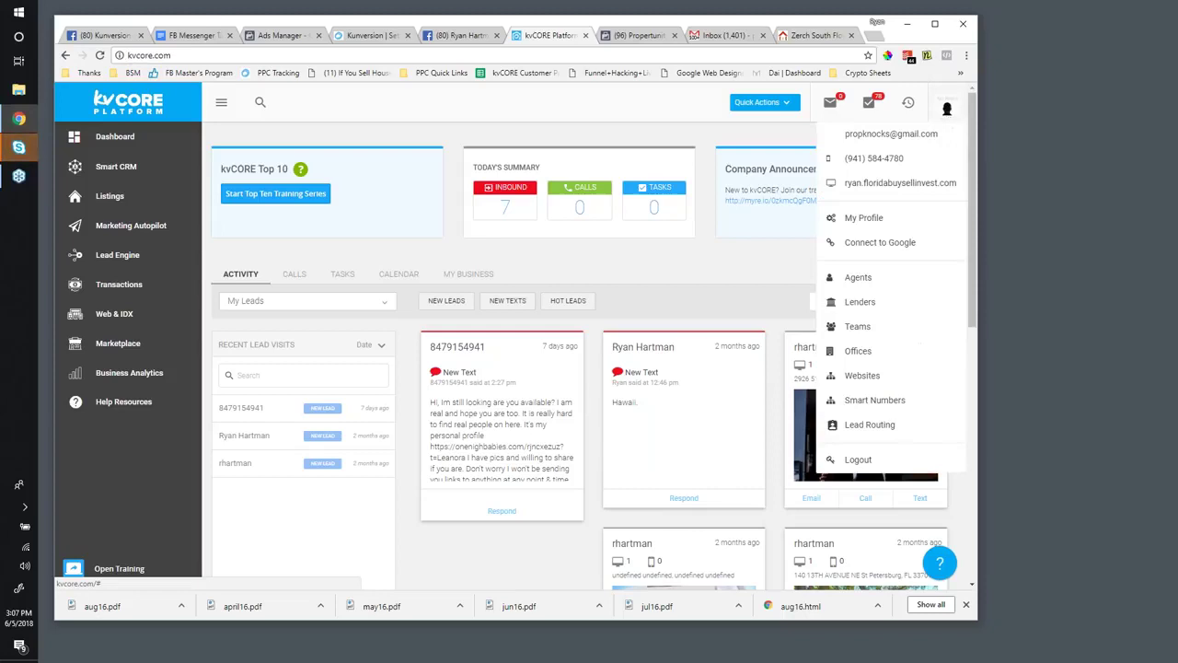
click(866, 218)
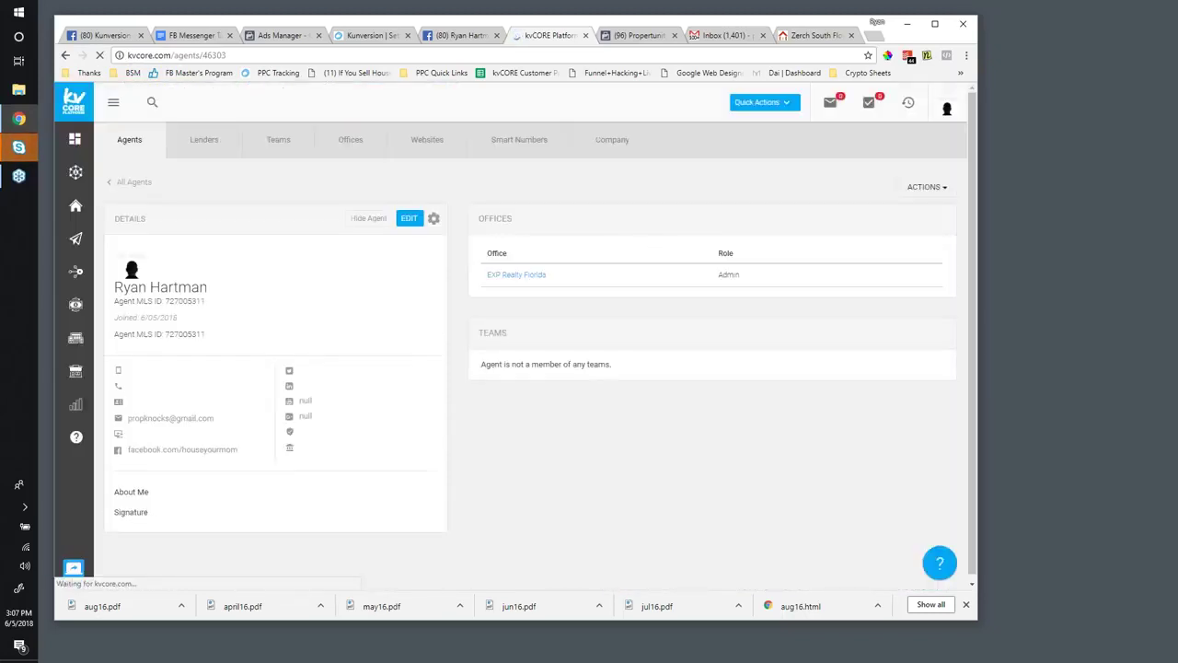
drag(236, 444, 330, 446)
click(472, 212)
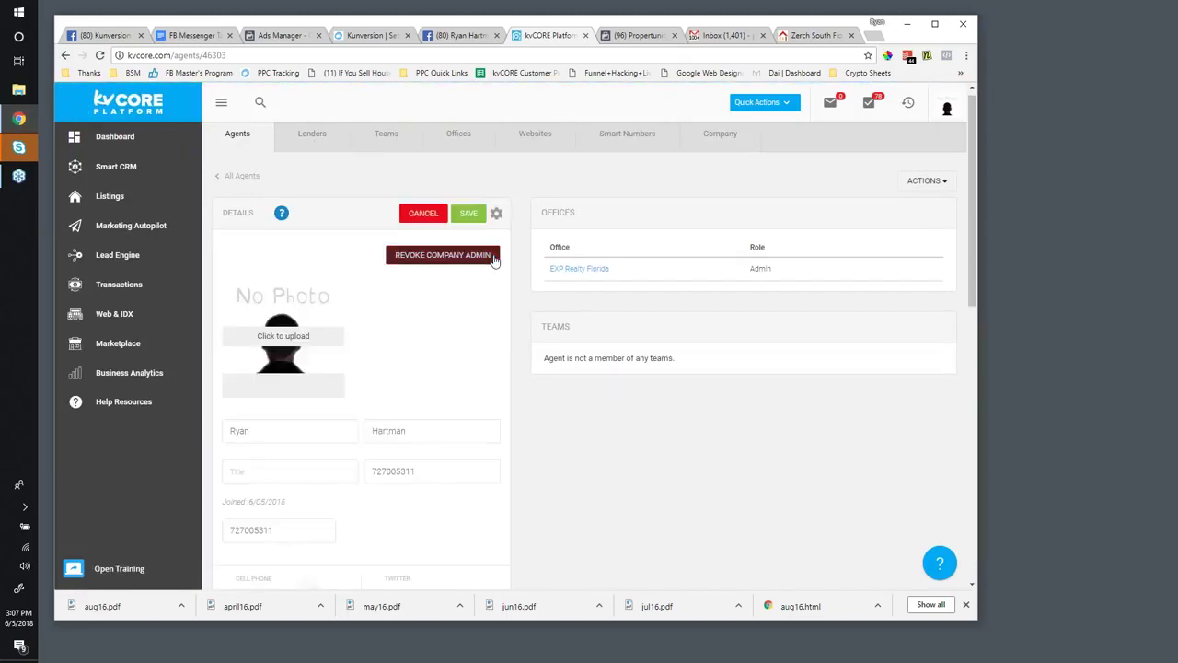
scroll(359, 295, down, 5)
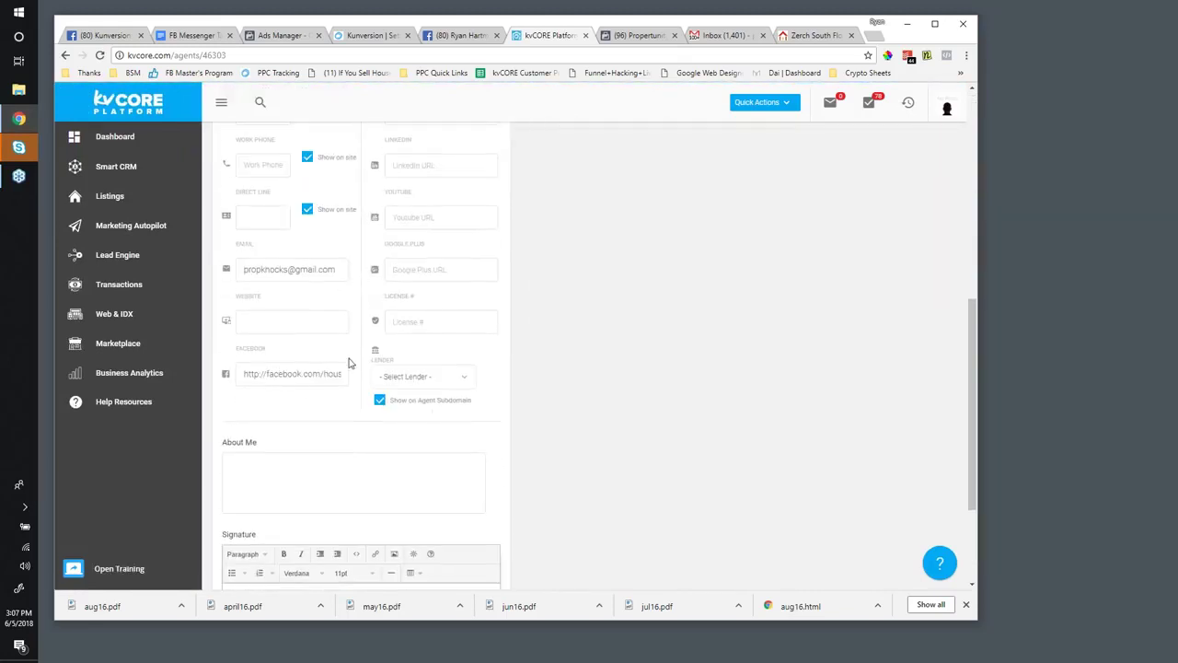
click(264, 376)
drag(243, 376, 358, 385)
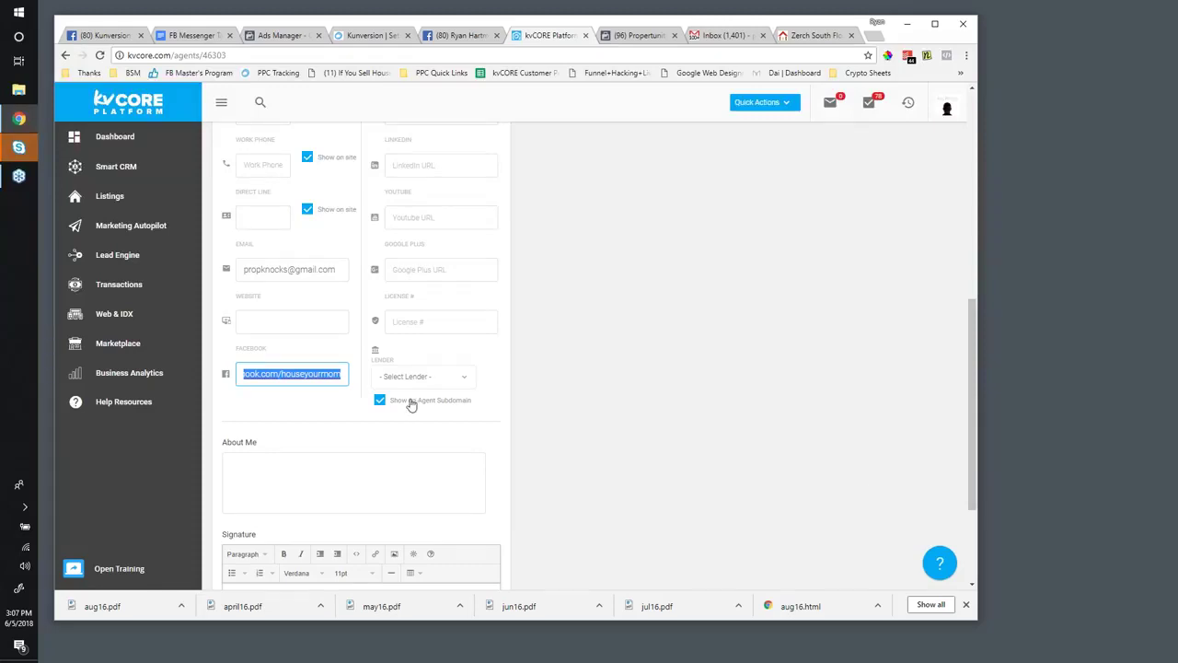
- Scroll through the agent profile details
click(1020, 99)
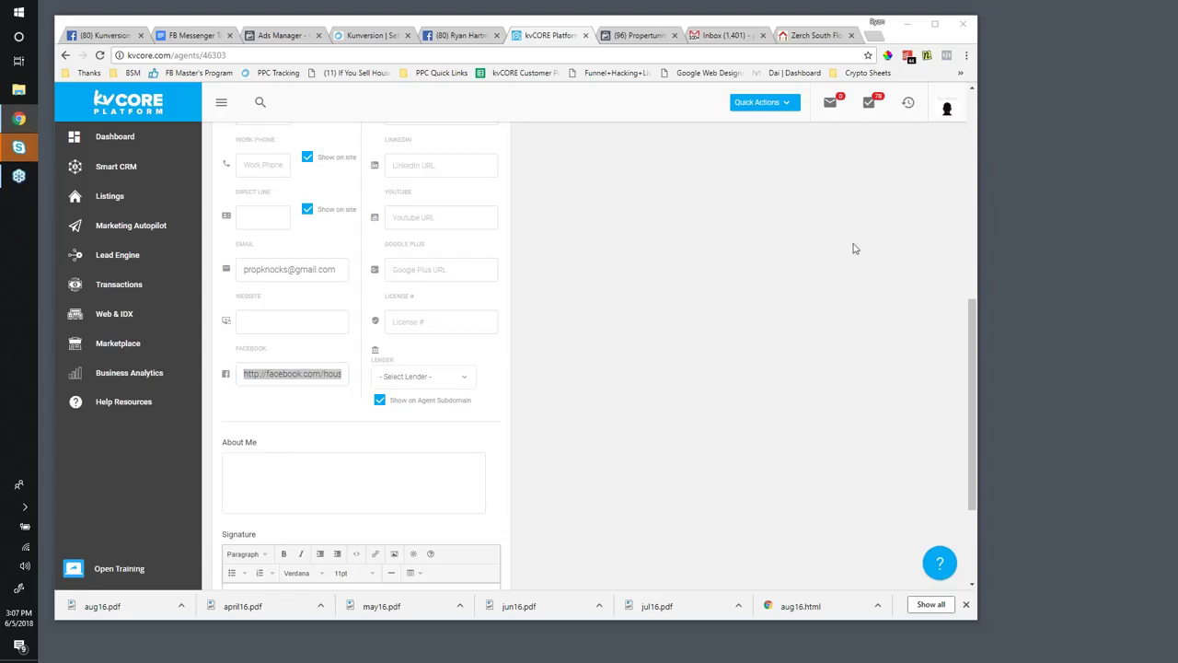
scroll(793, 244, down, 2)
scroll(784, 245, up, 3)
scroll(785, 245, up, 3)
scroll(785, 245, down, 3)
scroll(785, 245, up, 2)
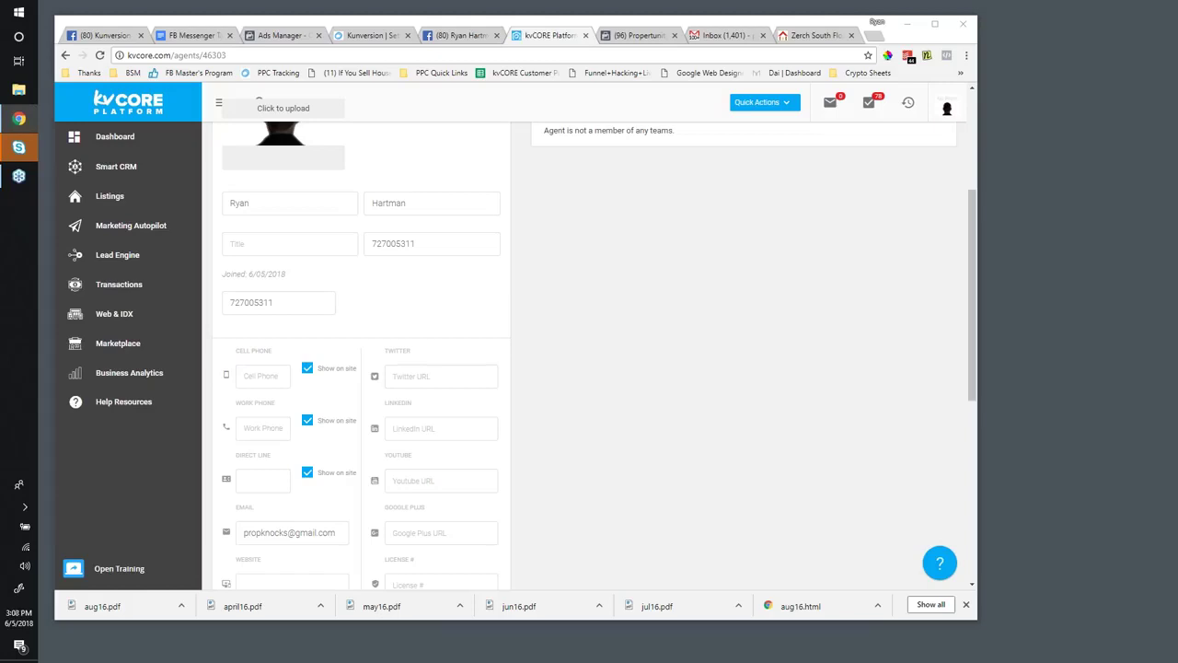
scroll(869, 289, up, 3)
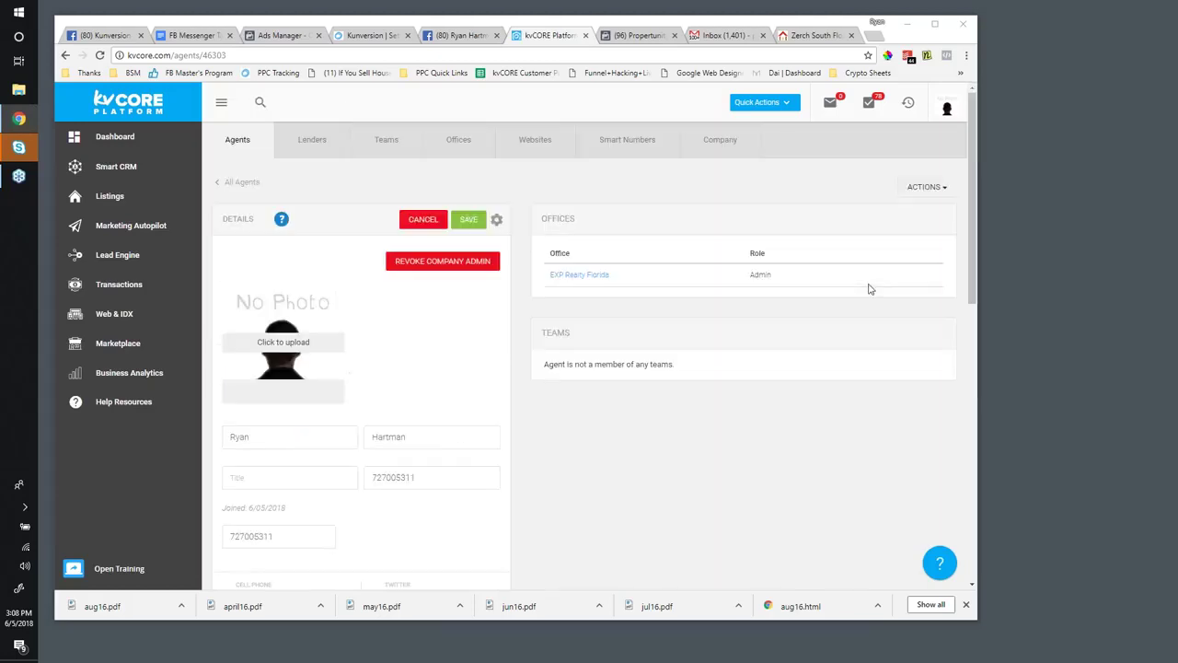
scroll(869, 289, down, 6)
scroll(859, 302, up, 6)
- Glance at the FB Messenger Tactics notes, then open Web & IDX for floridabuysellinvest.com
click(197, 35)
click(547, 37)
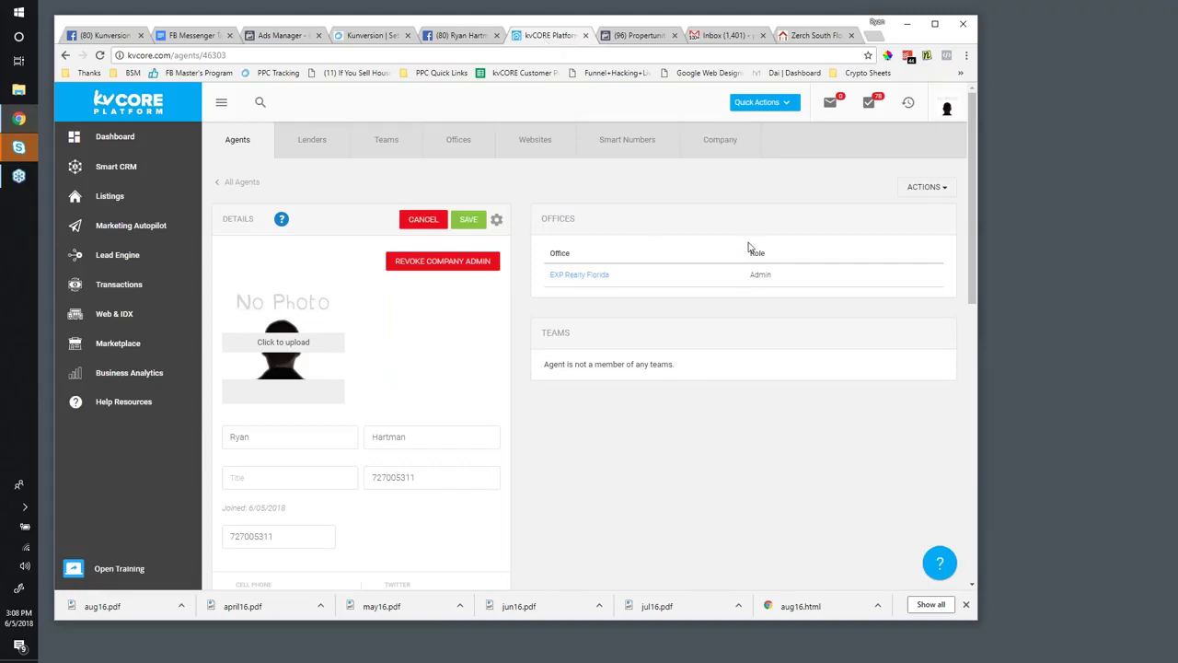
click(126, 316)
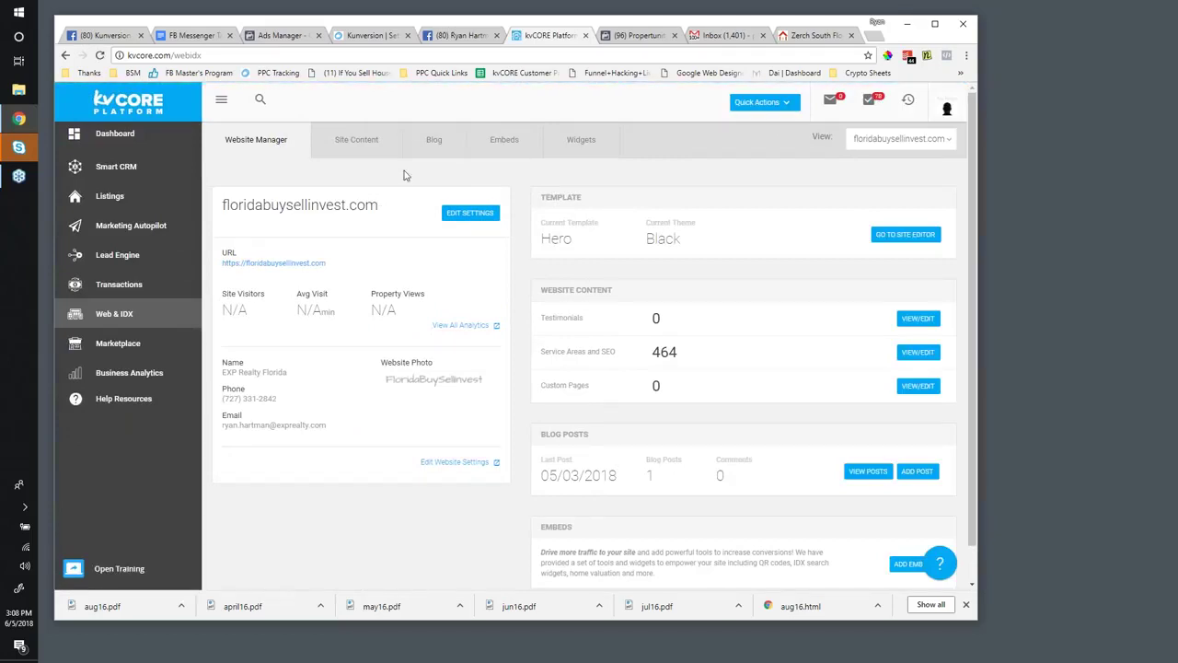
- Open the website's settings and scroll down to the Custom Chat Widget setting
click(451, 217)
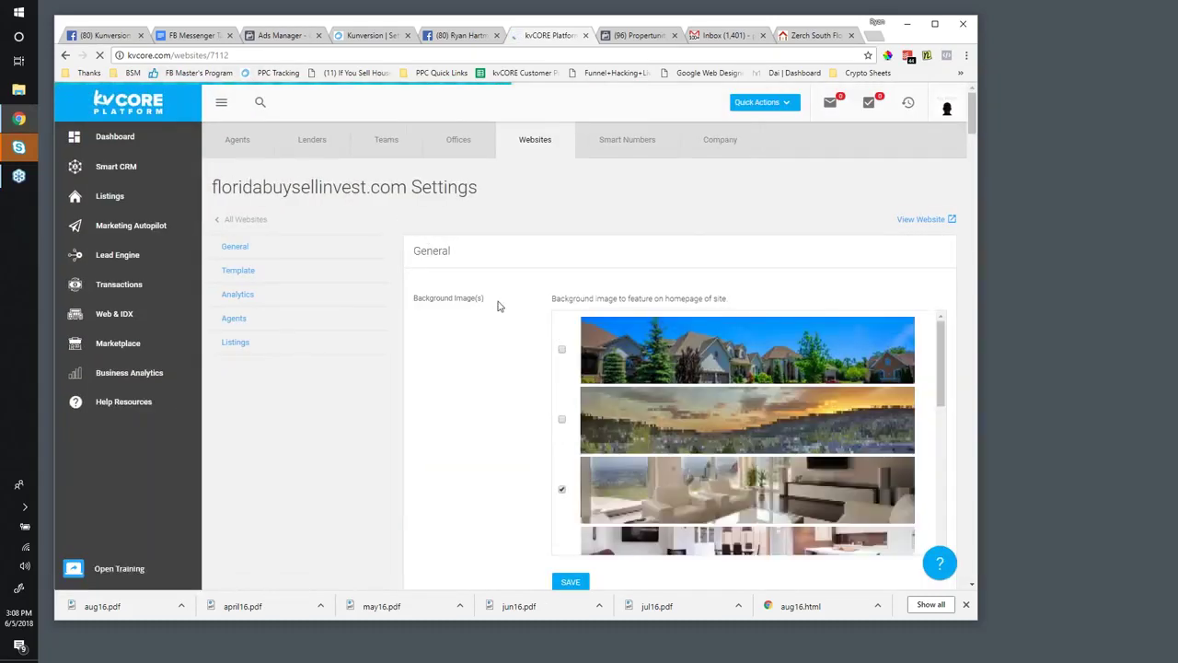
scroll(498, 306, down, 2)
scroll(448, 276, down, 10)
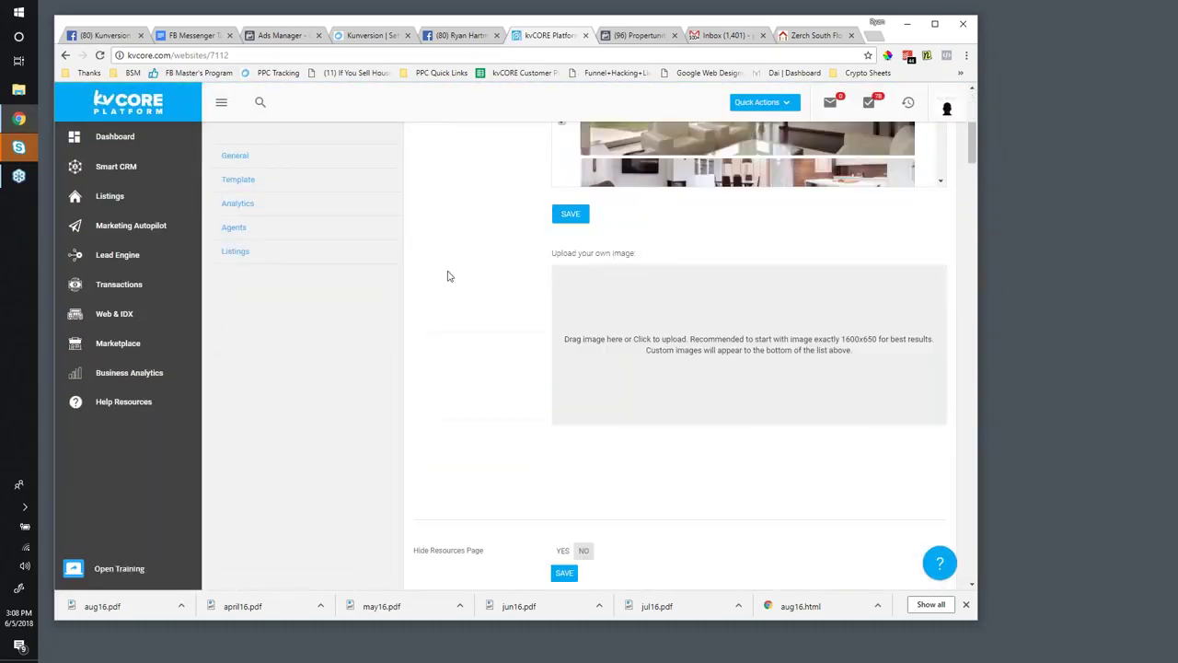
scroll(448, 276, down, 10)
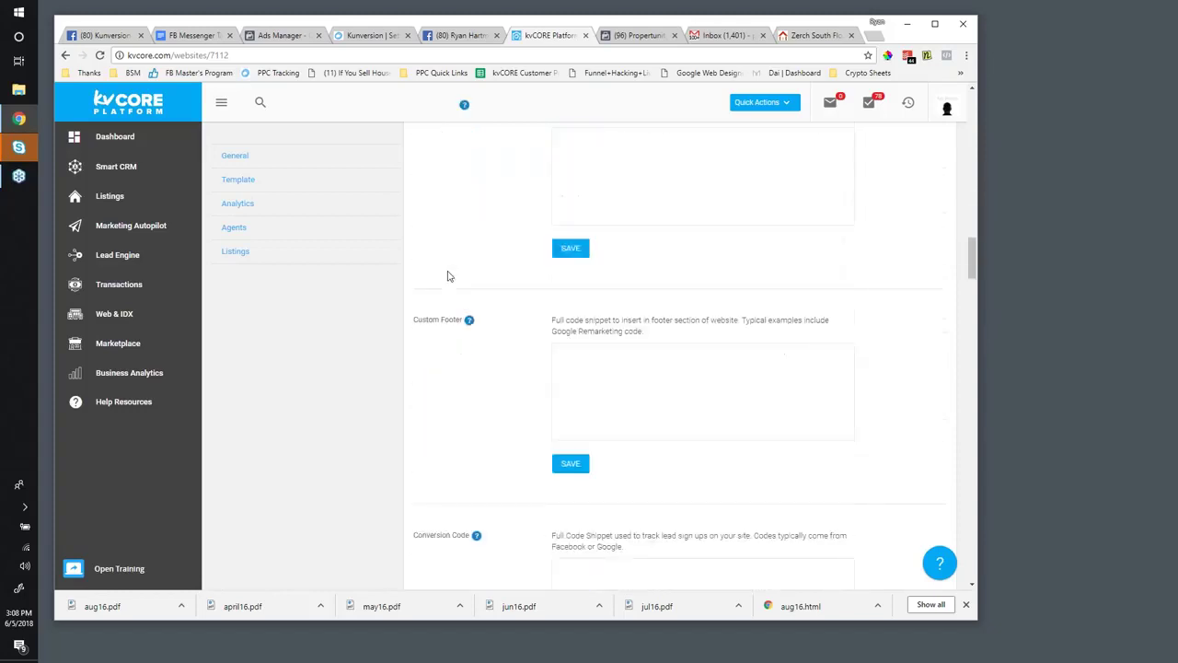
scroll(479, 278, down, 2)
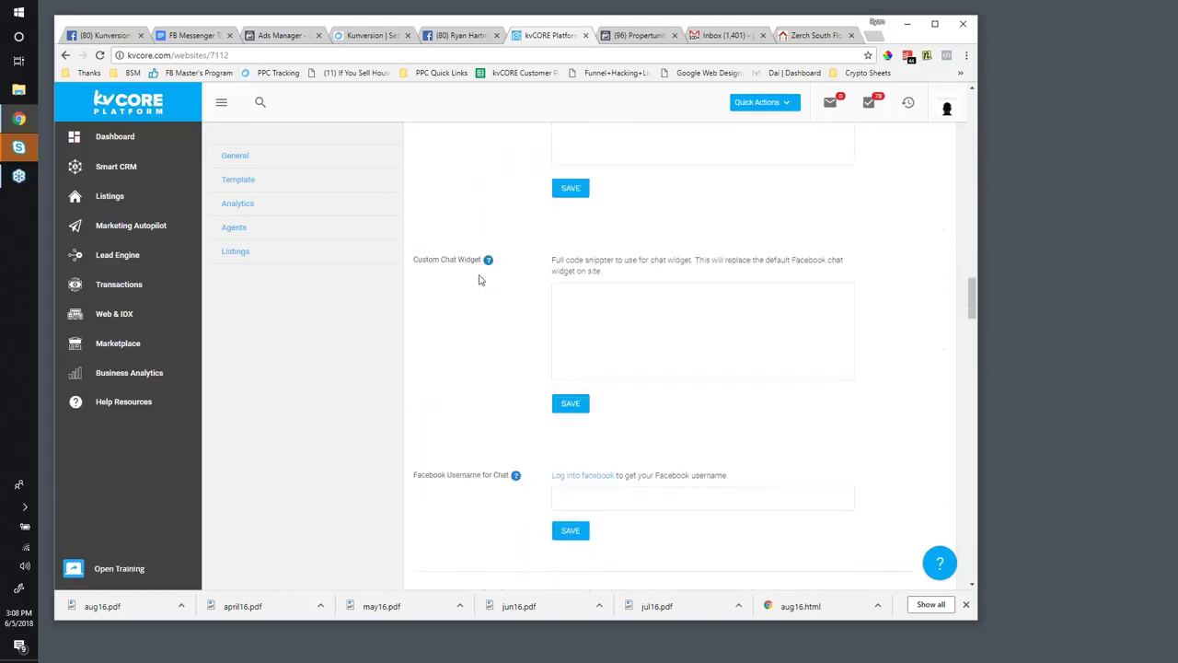
drag(446, 200, 636, 261)
click(641, 260)
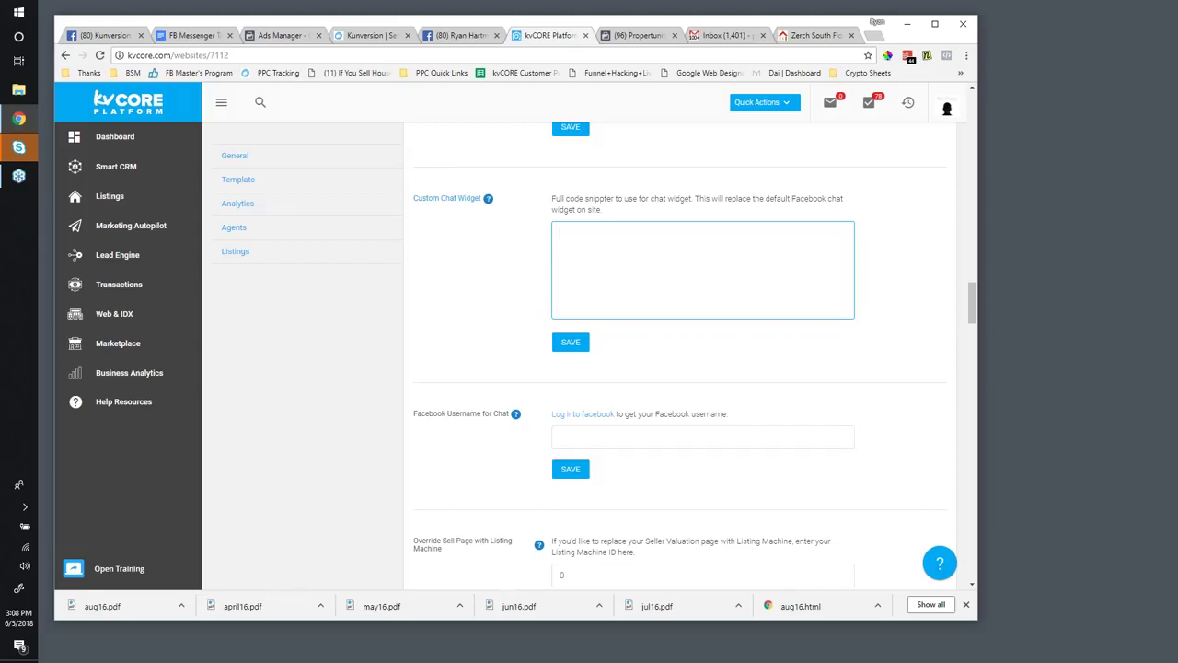
- Enter the agent's Facebook username in Facebook Username for Chat and save it
drag(413, 413, 560, 574)
click(515, 415)
mouse_move(516, 414)
click(643, 436)
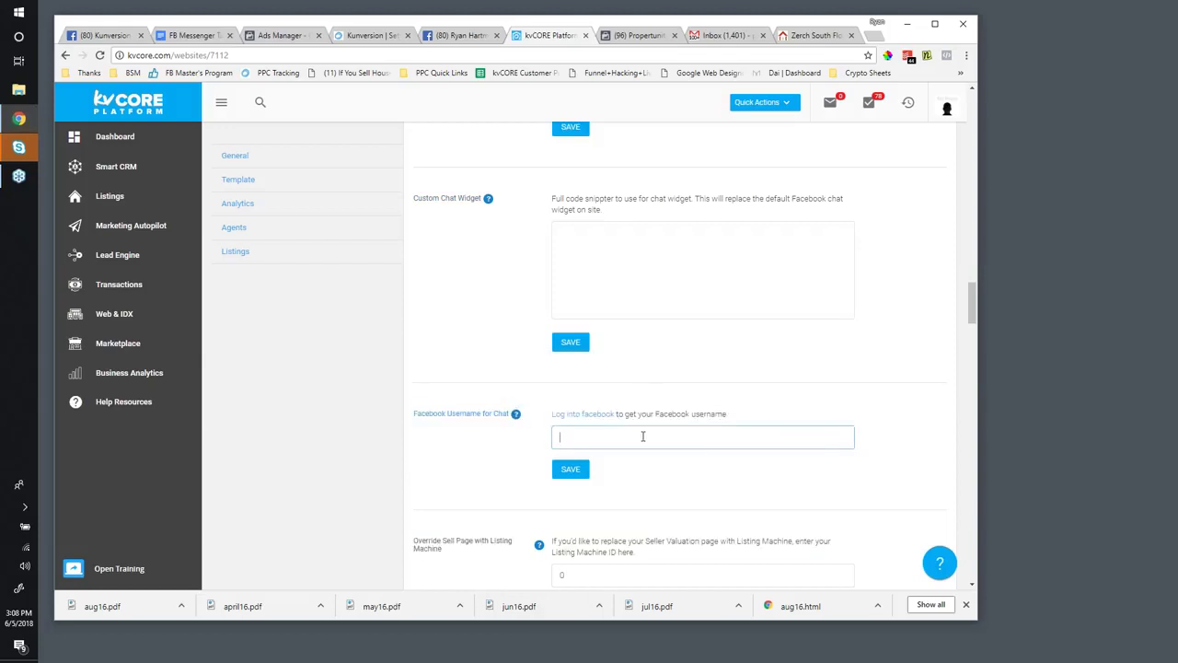
text(housey)
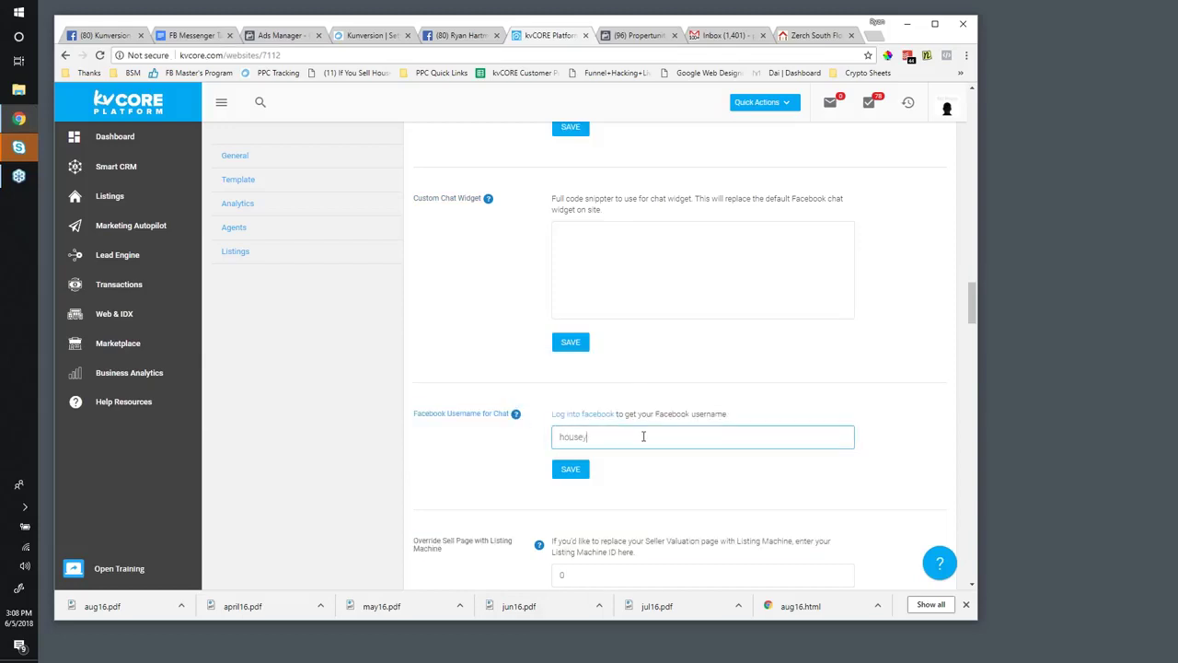
key(BackSpace)
key(BackSpace)
key(BackSpace)
key(BackSpace)
key(BackSpace)
key(BackSpace)
text(houseyourmom)
click(570, 471)
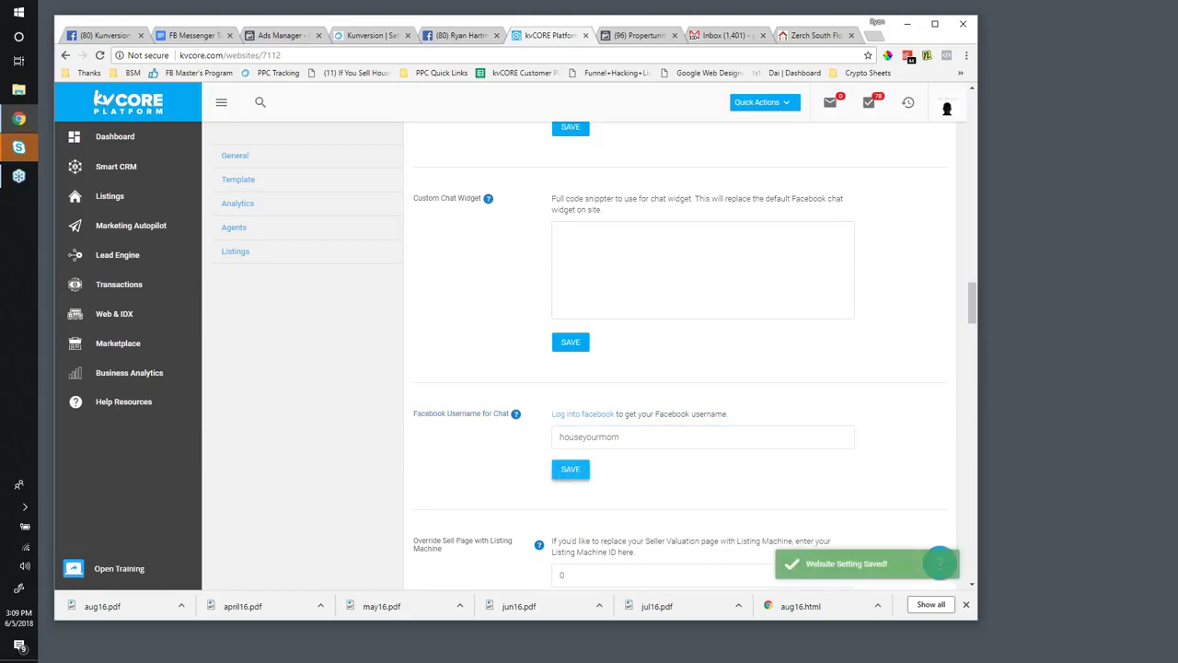
scroll(681, 359, up, 10)
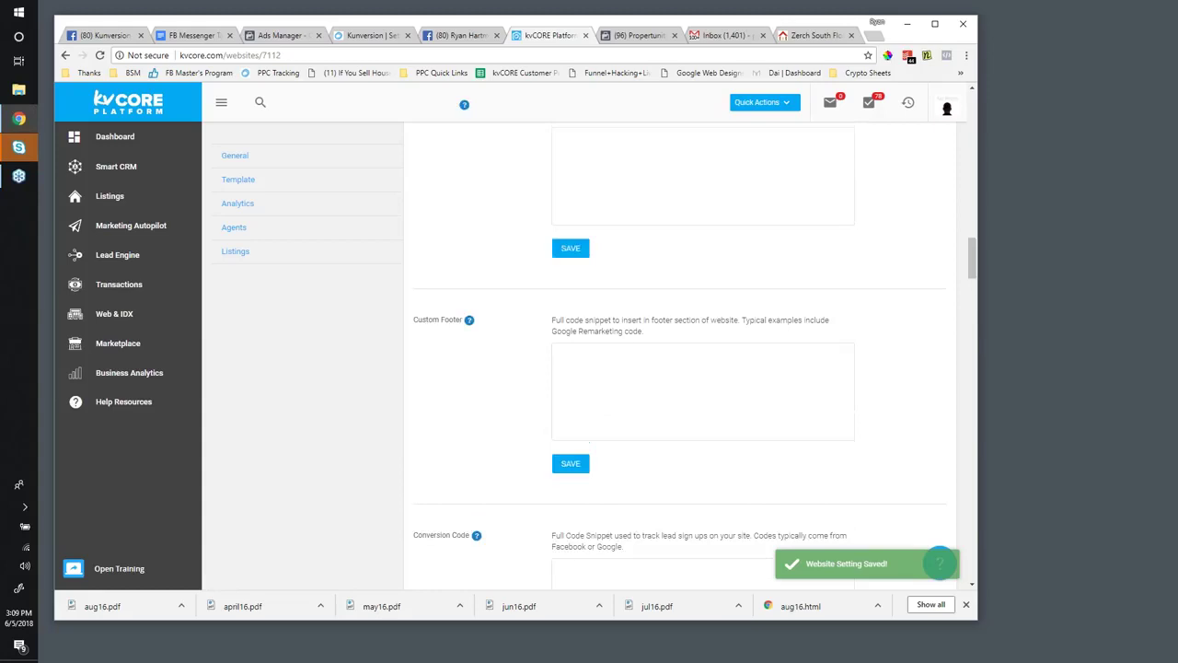
scroll(660, 429, up, 10)
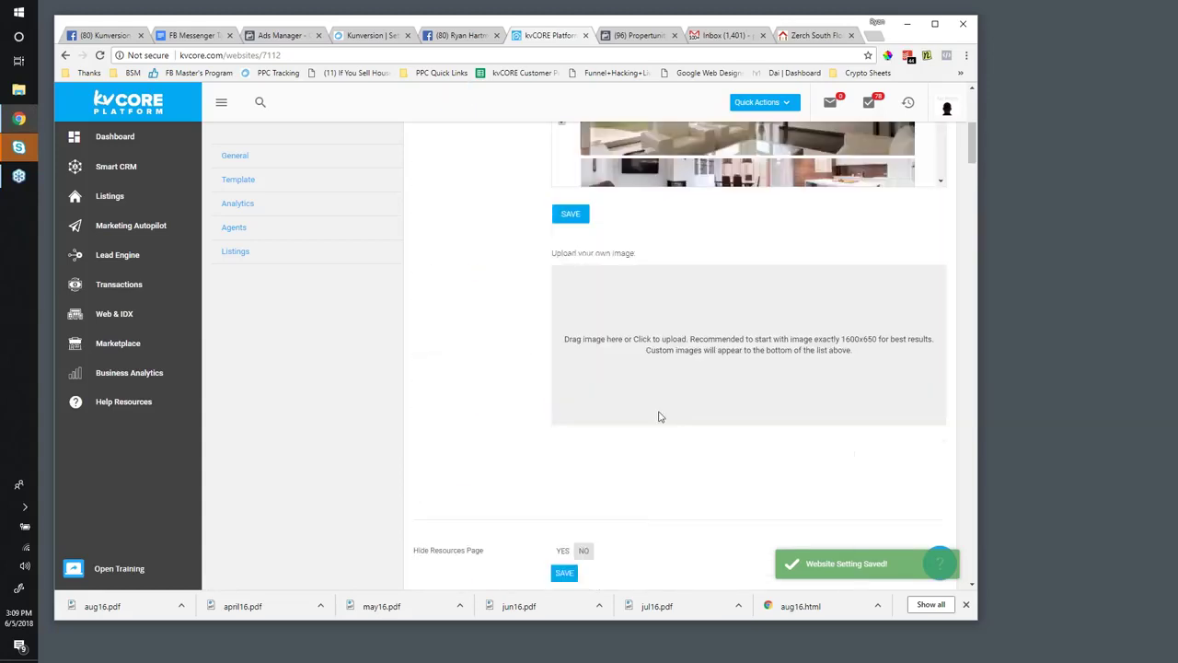
- Preview the live floridabuysellinvest.com listings, then return to the FB Messenger Tactics notes
click(828, 35)
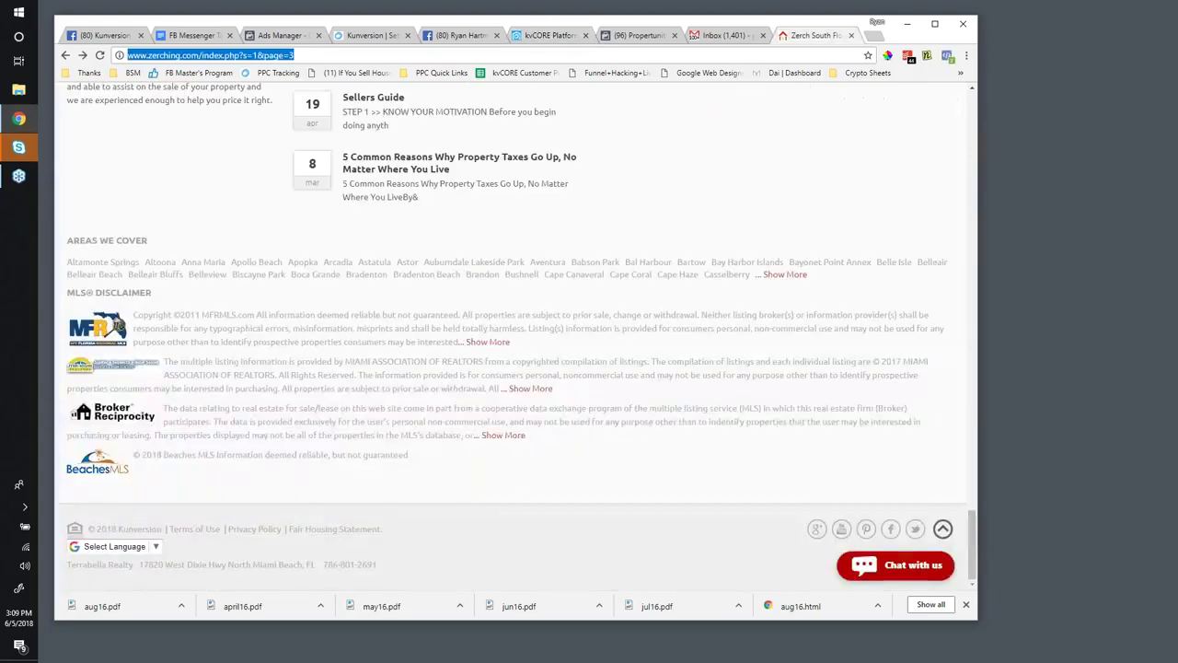
key(Return)
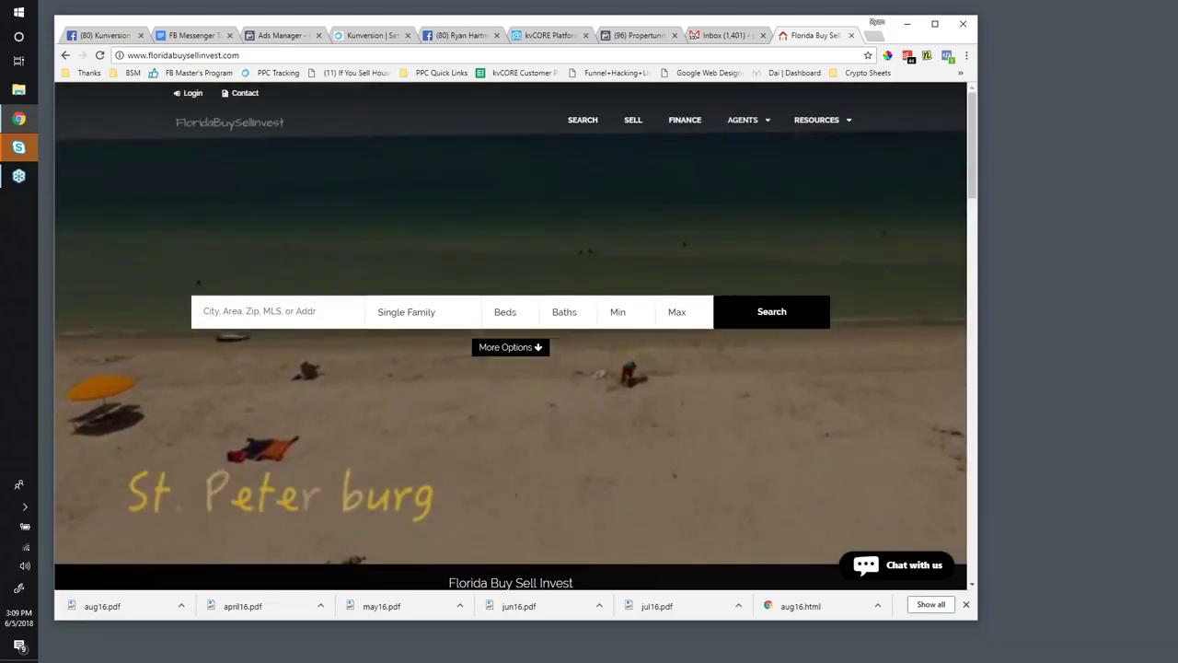
scroll(455, 172, down, 12)
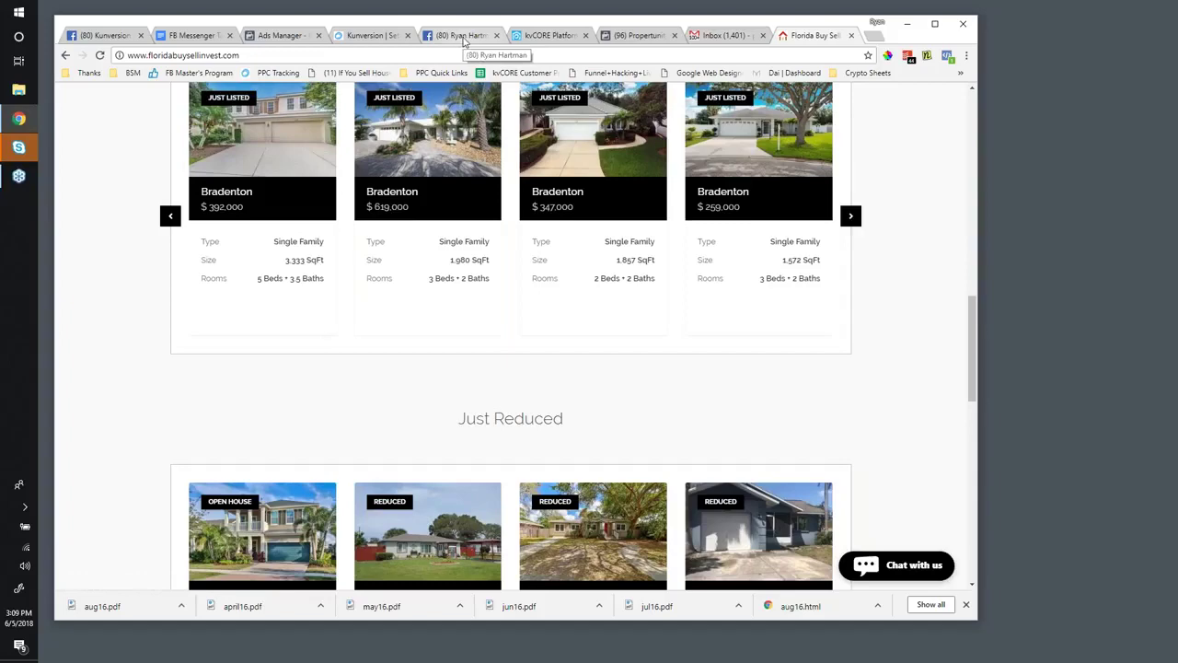
click(543, 35)
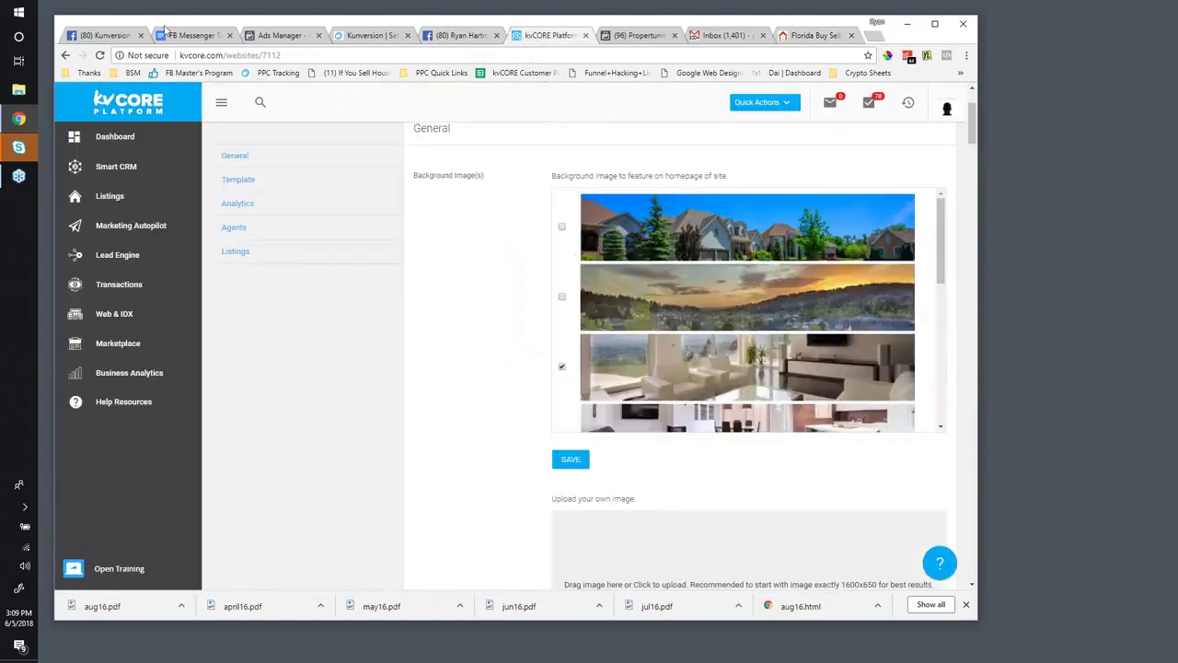
click(166, 34)
scroll(515, 434, down, 1)
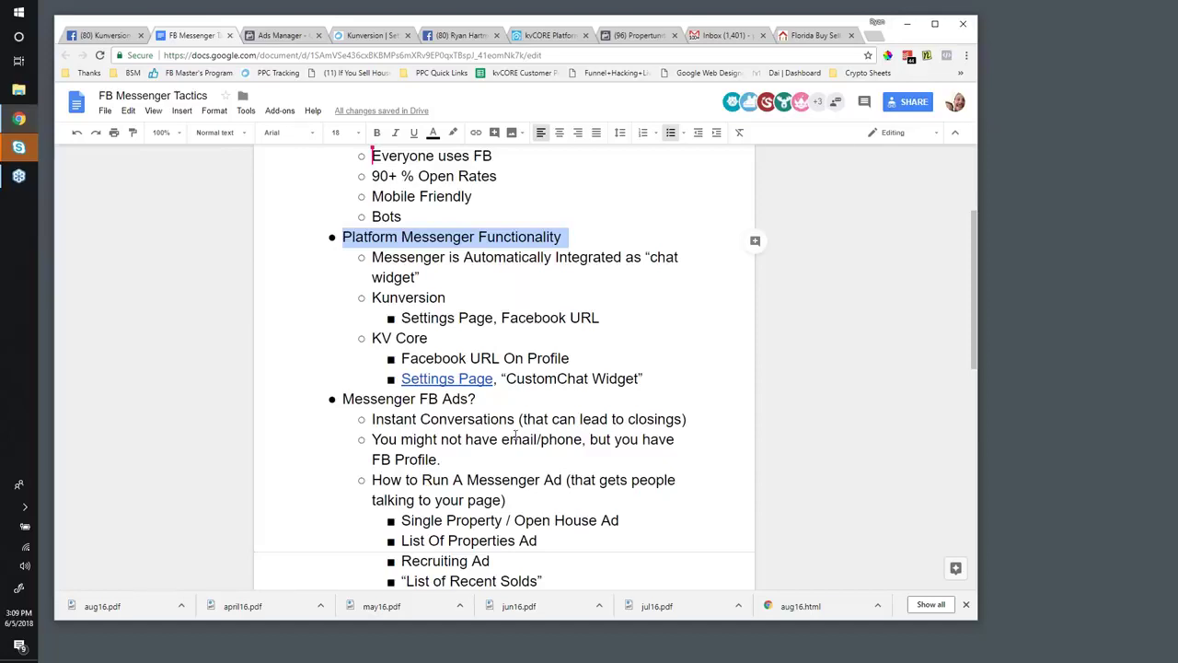
- Highlight the Messenger FB Ads? heading and the Instant Conversations point in the notes
click(350, 425)
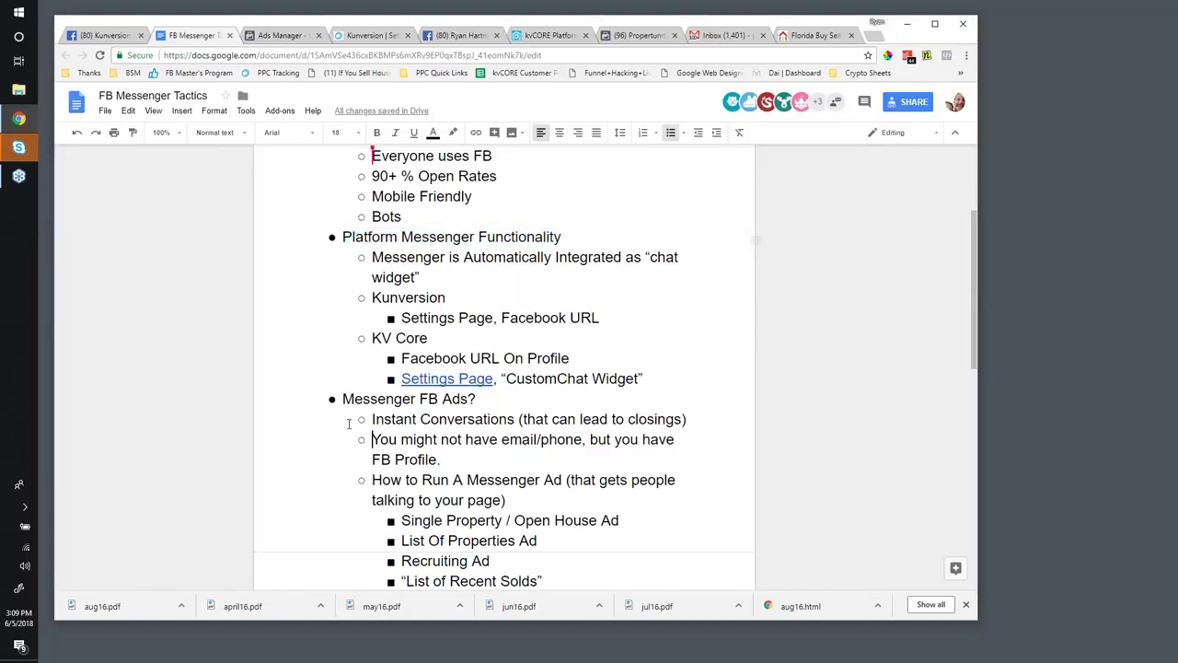
drag(344, 398, 488, 402)
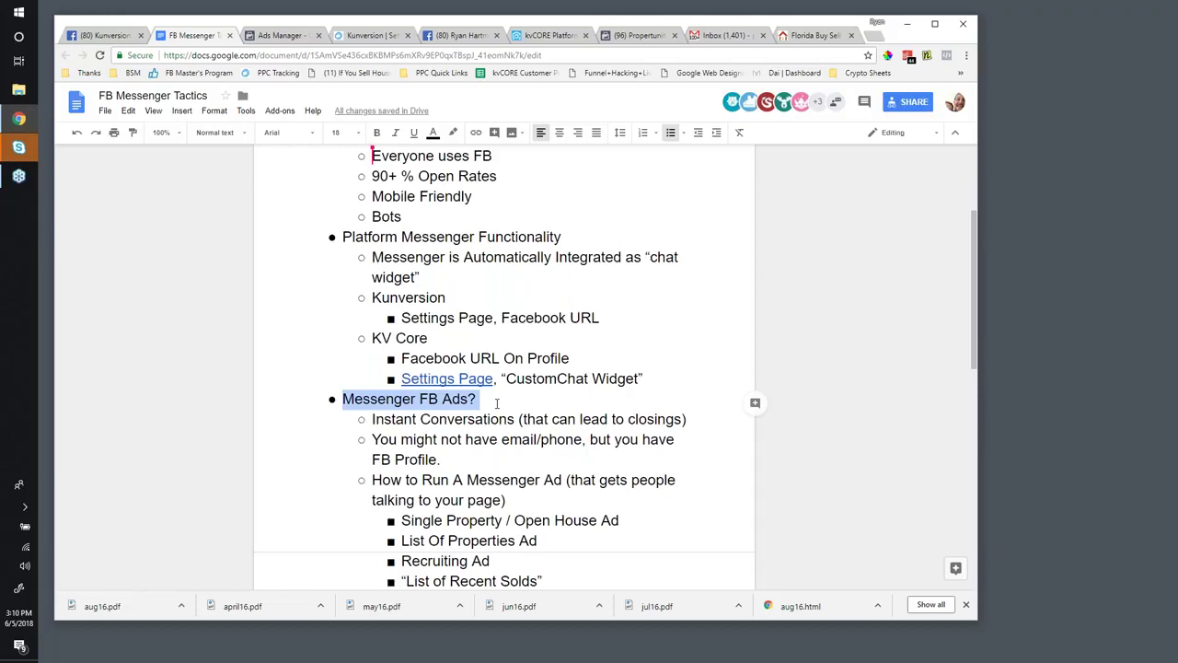
scroll(486, 459, down, 2)
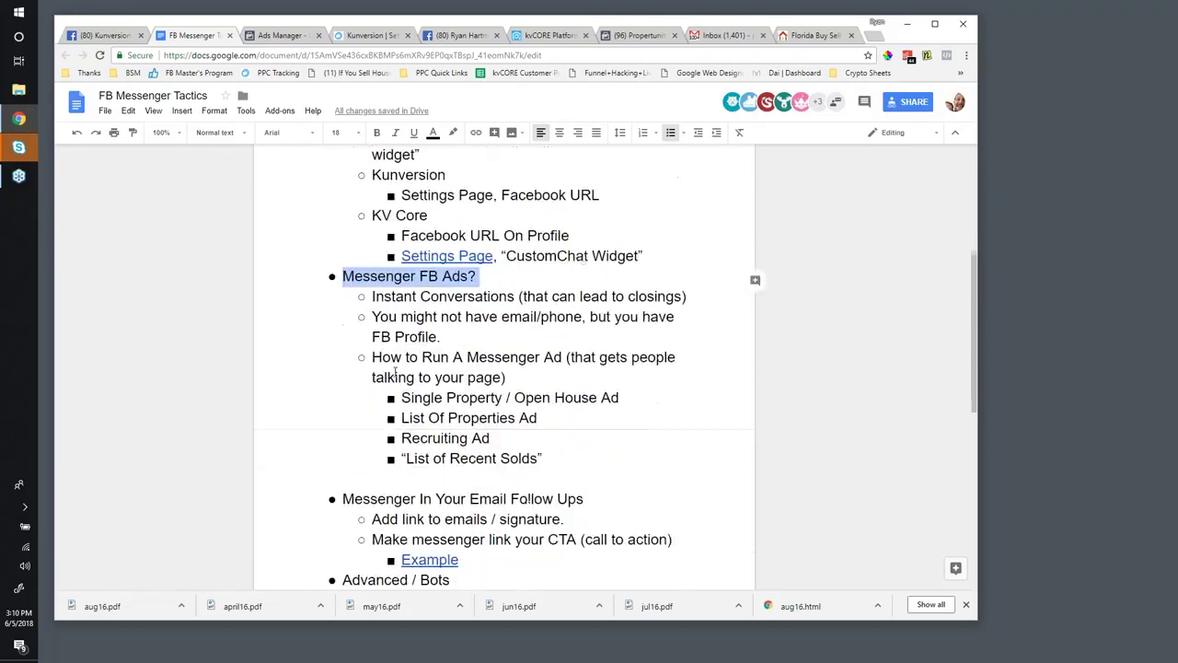
click(393, 299)
drag(372, 297, 686, 296)
click(693, 286)
triple_click(694, 296)
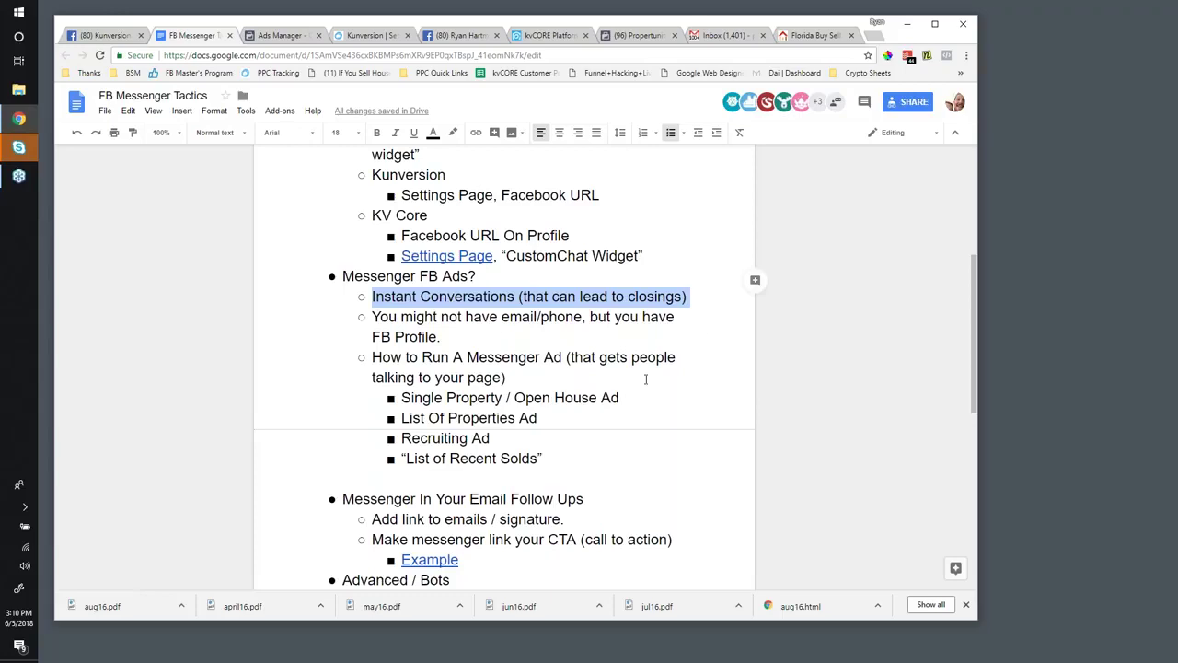
click(419, 313)
- Highlight the email/phone point, How to Run A Messenger Ad line and four ad-type bullets, then switch to Ads Manager
drag(372, 316, 510, 317)
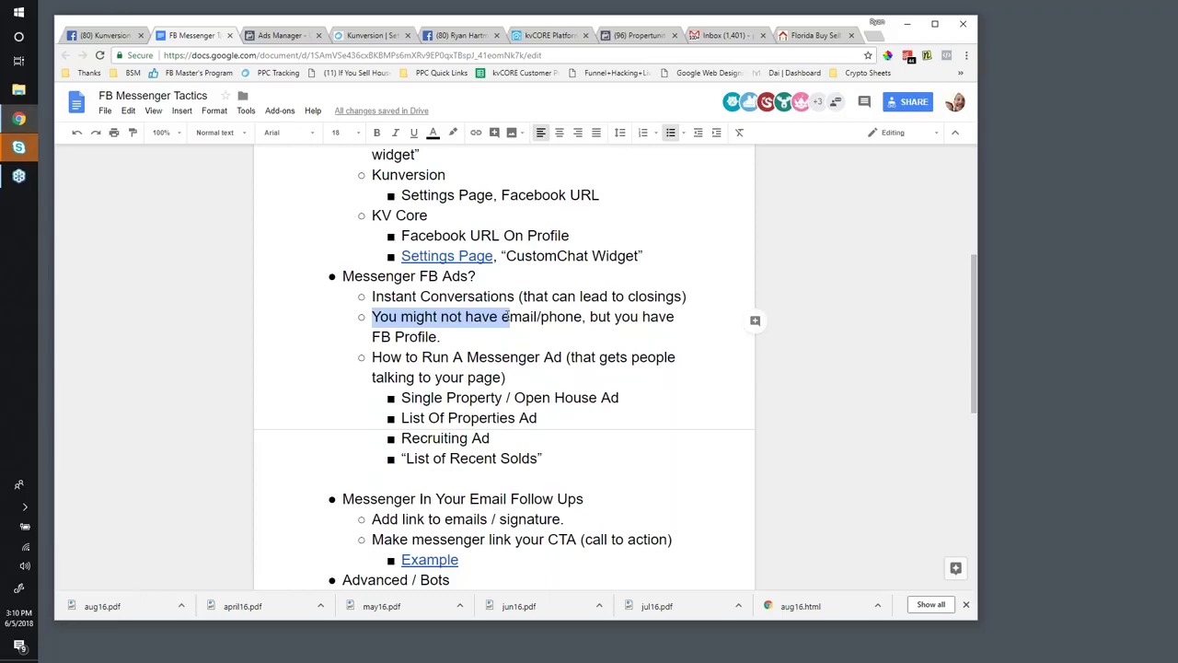
drag(590, 319, 639, 337)
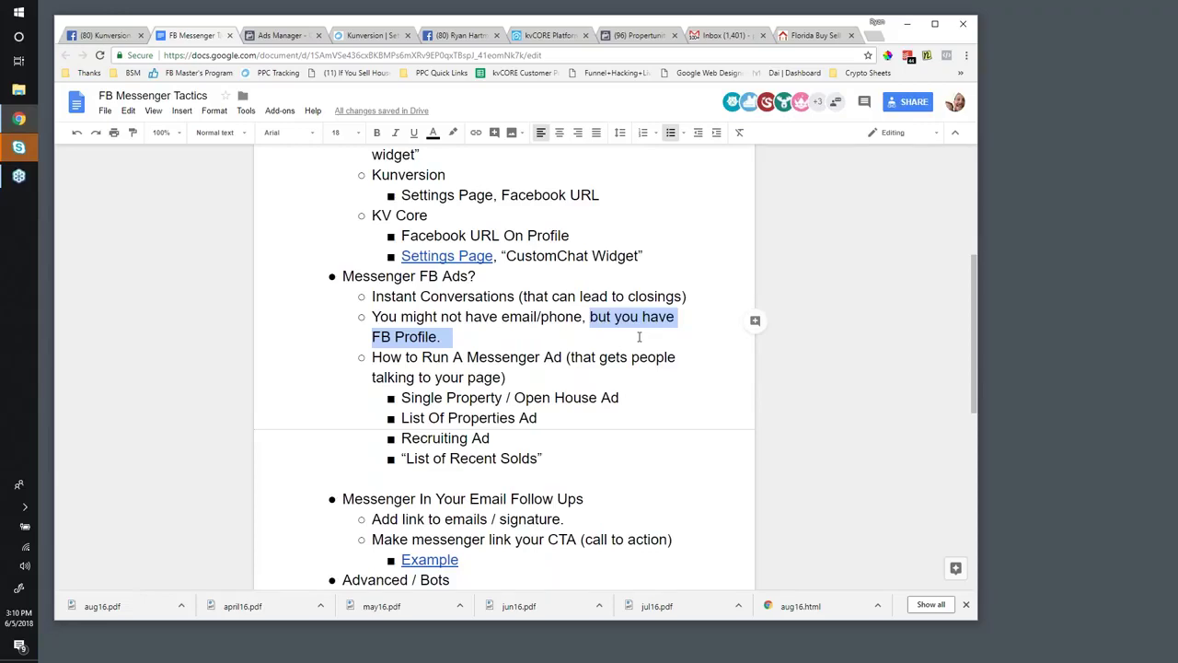
click(568, 359)
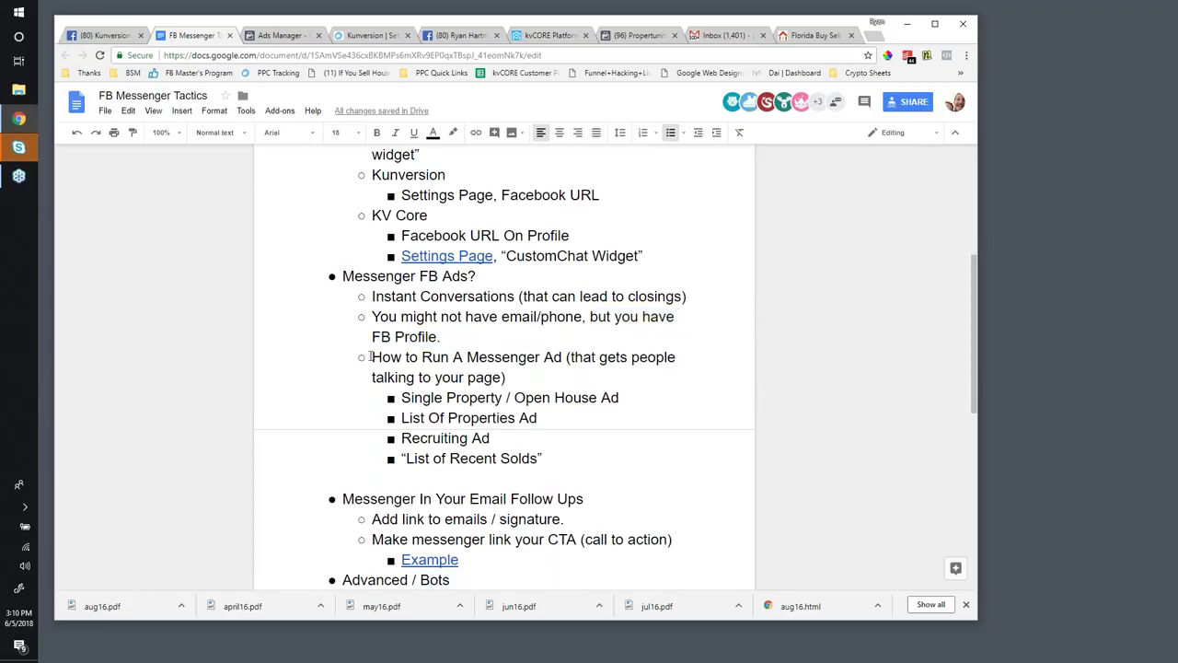
drag(372, 359, 528, 378)
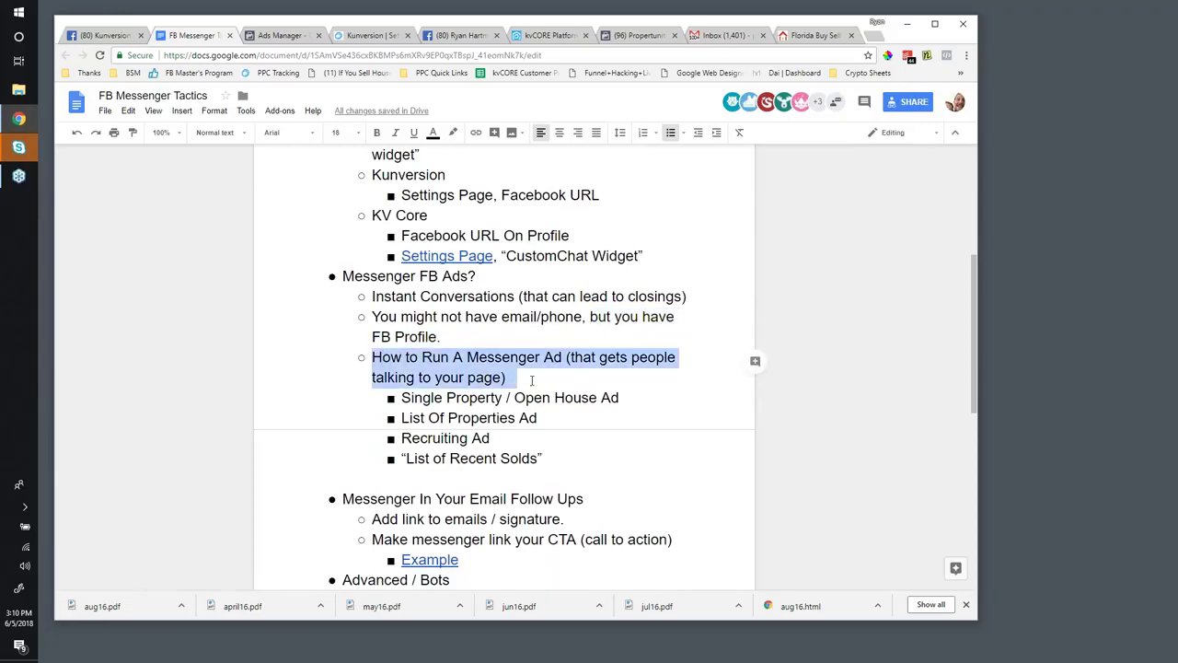
click(501, 420)
drag(403, 397, 490, 440)
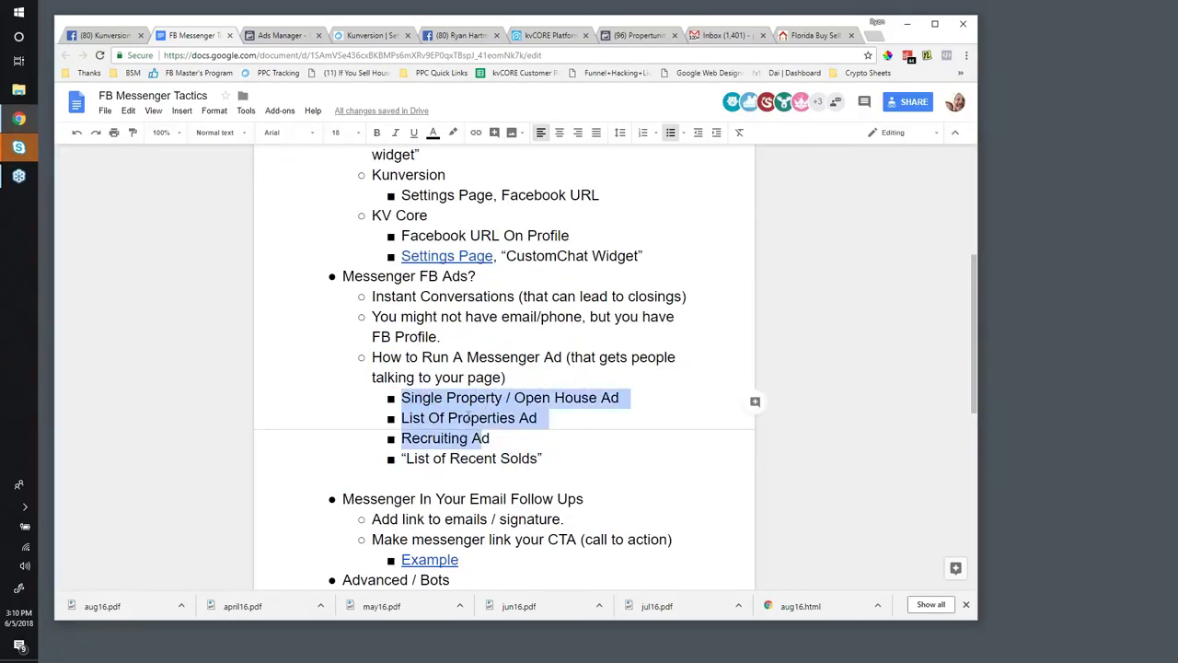
click(465, 418)
drag(403, 398, 553, 459)
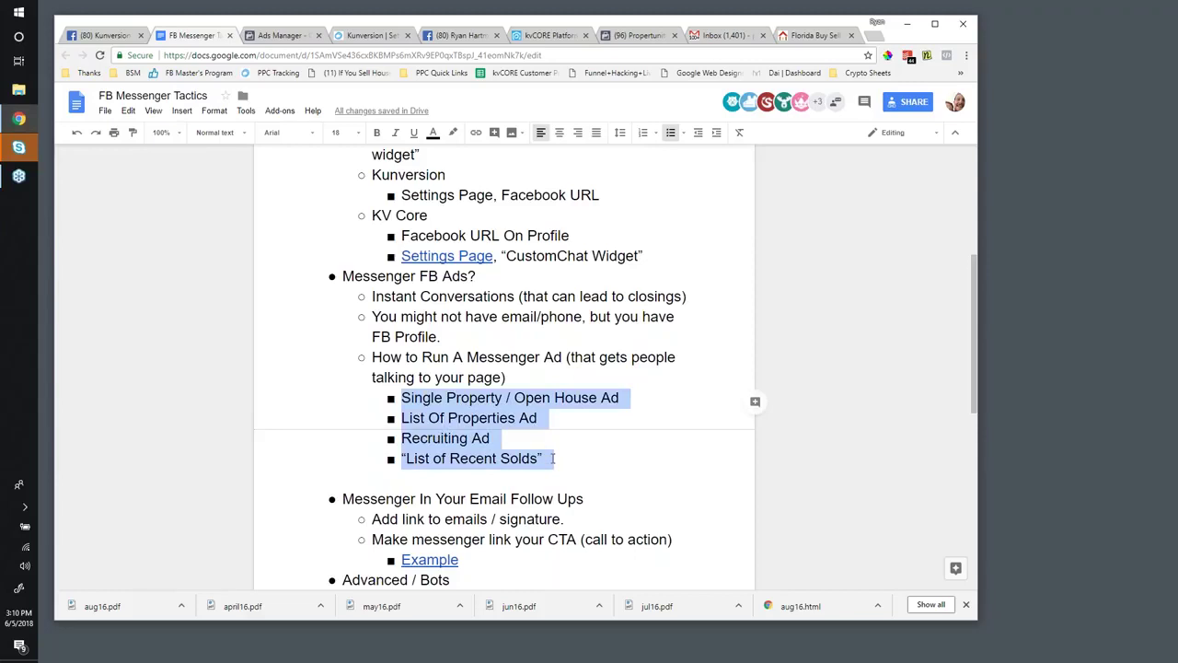
click(277, 35)
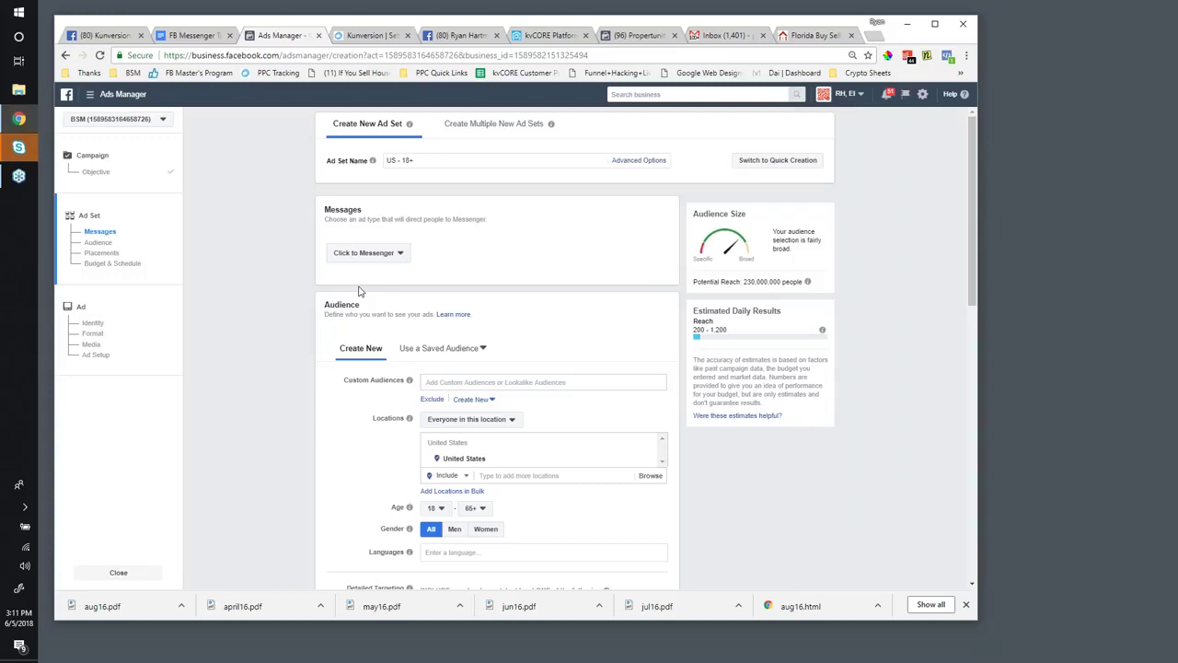
- Leave the unfinished US - 18+ ad set for the campaigns overview and create a new campaign
scroll(359, 291, down, 5)
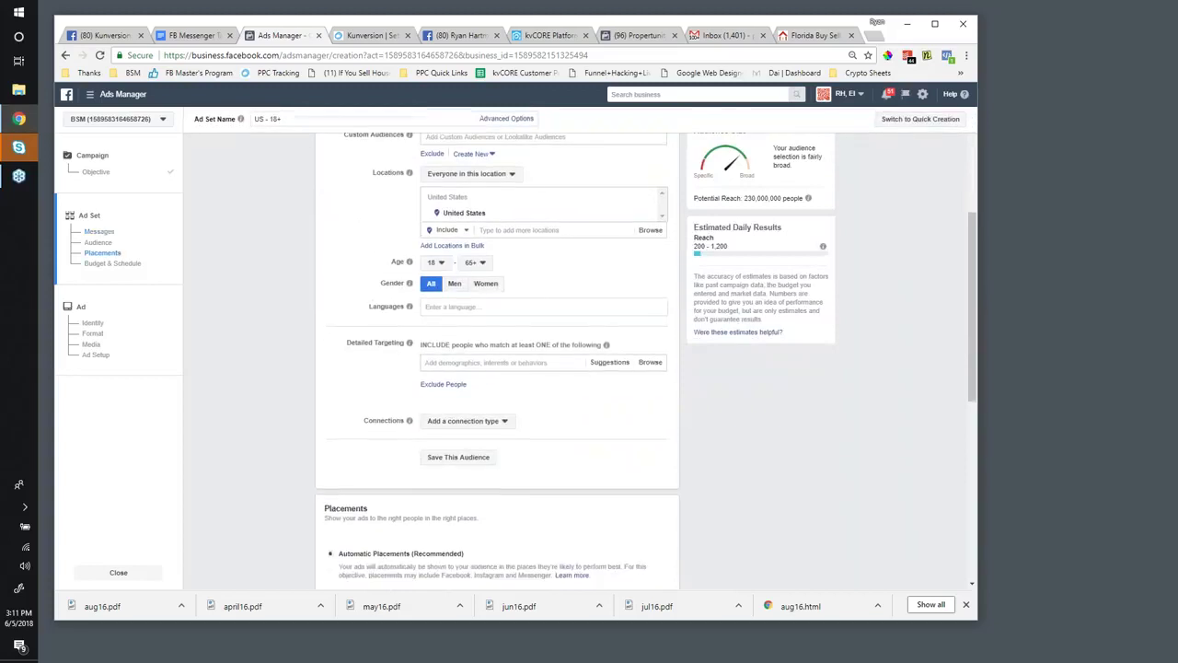
scroll(497, 359, up, 5)
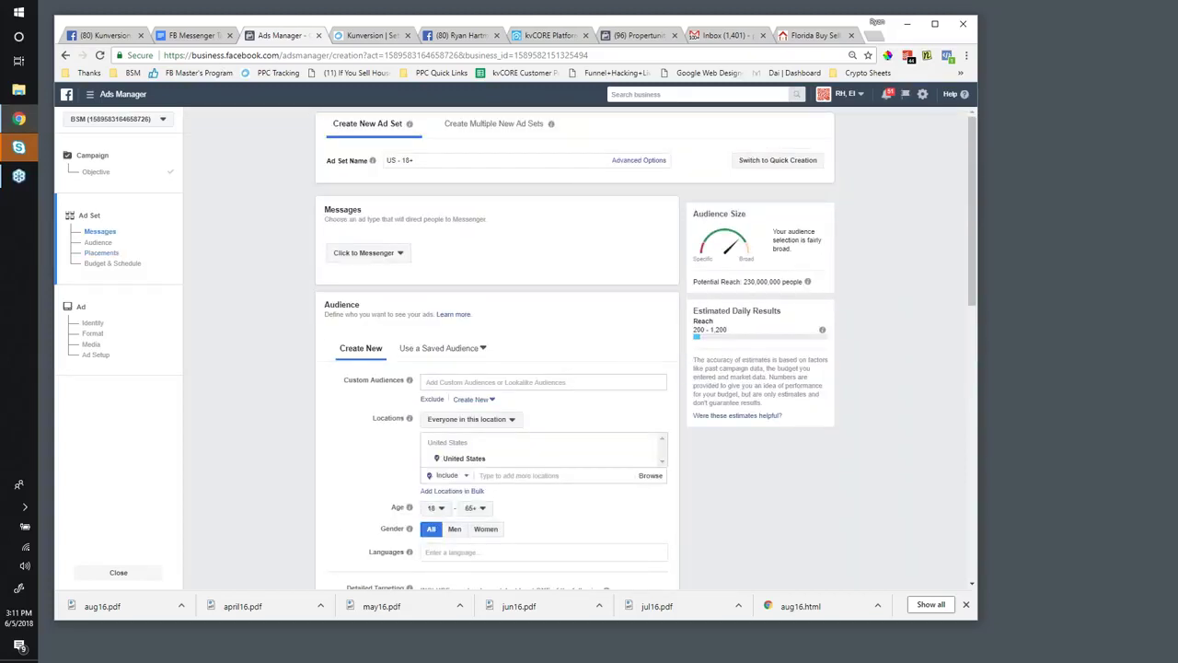
click(438, 77)
click(434, 87)
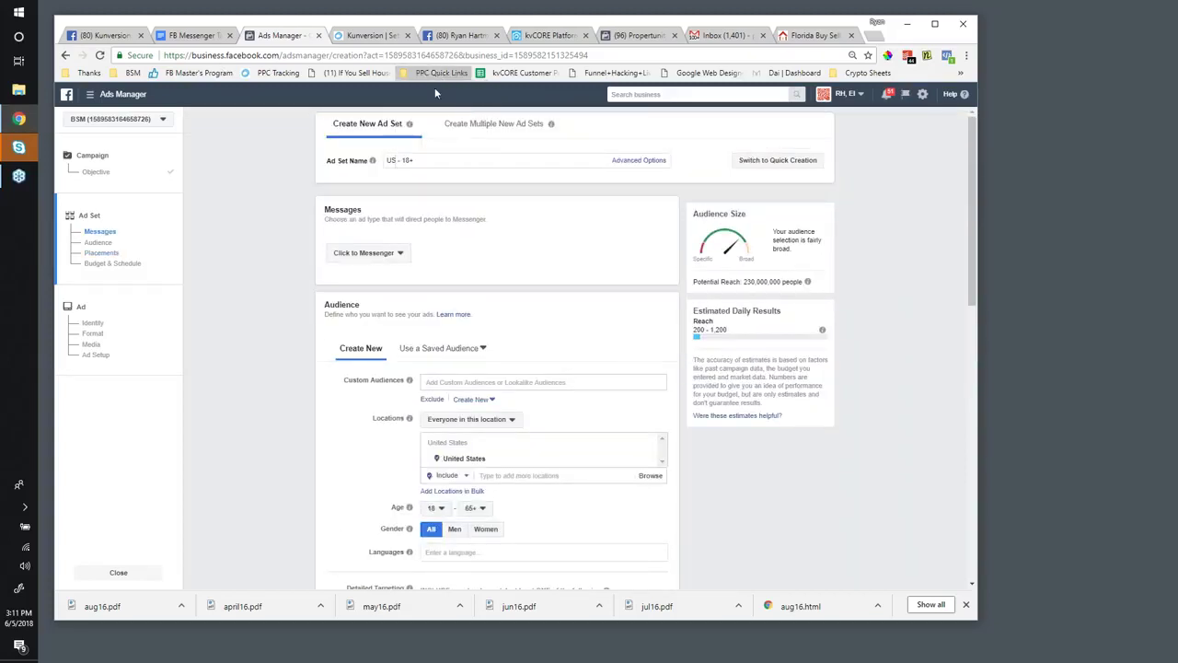
click(570, 126)
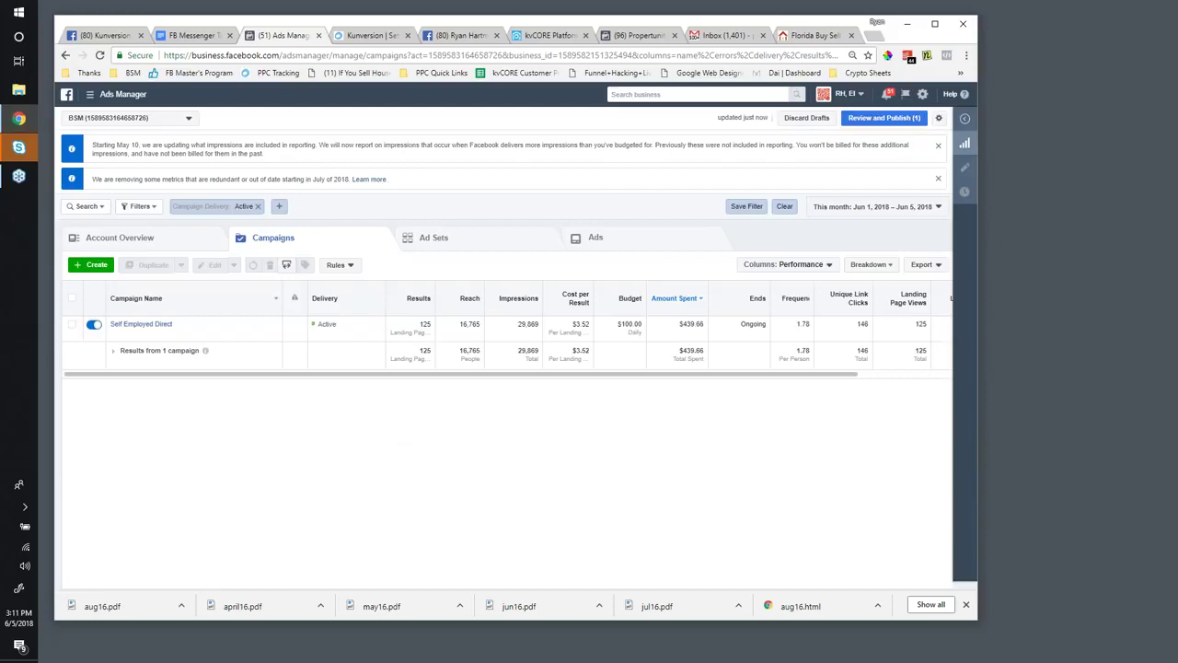
click(84, 269)
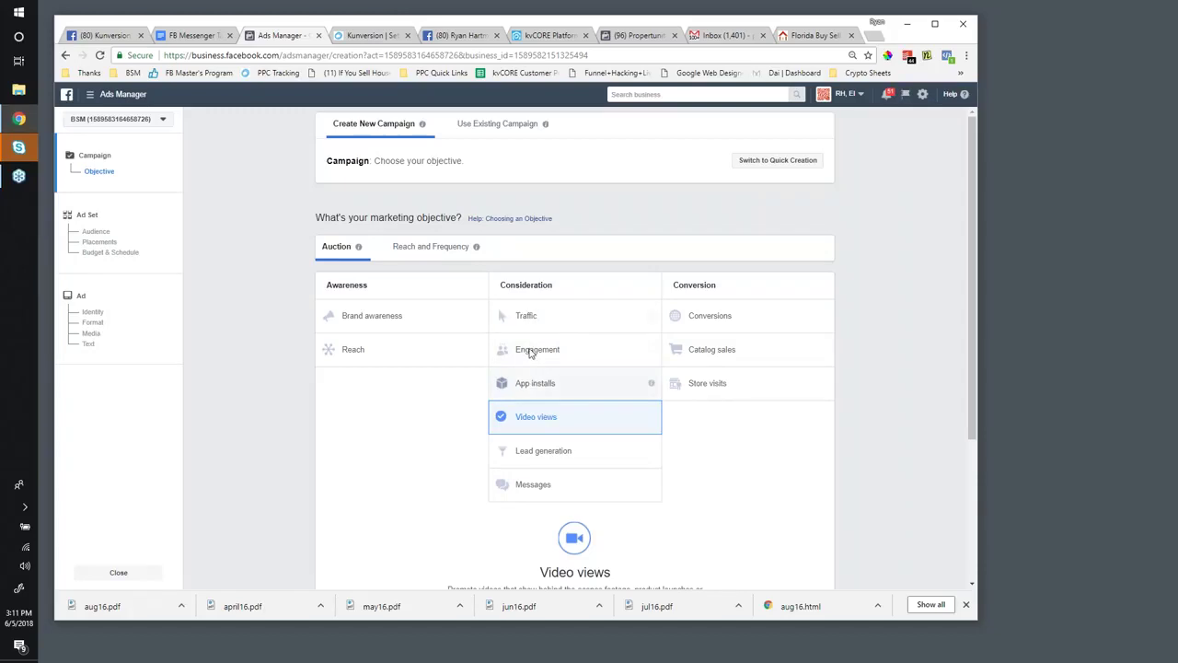
- Pick the Messages objective, rename the campaign 'Listings - Message Me', and continue to the ad set
scroll(555, 340, down, 1)
scroll(547, 415, up, 1)
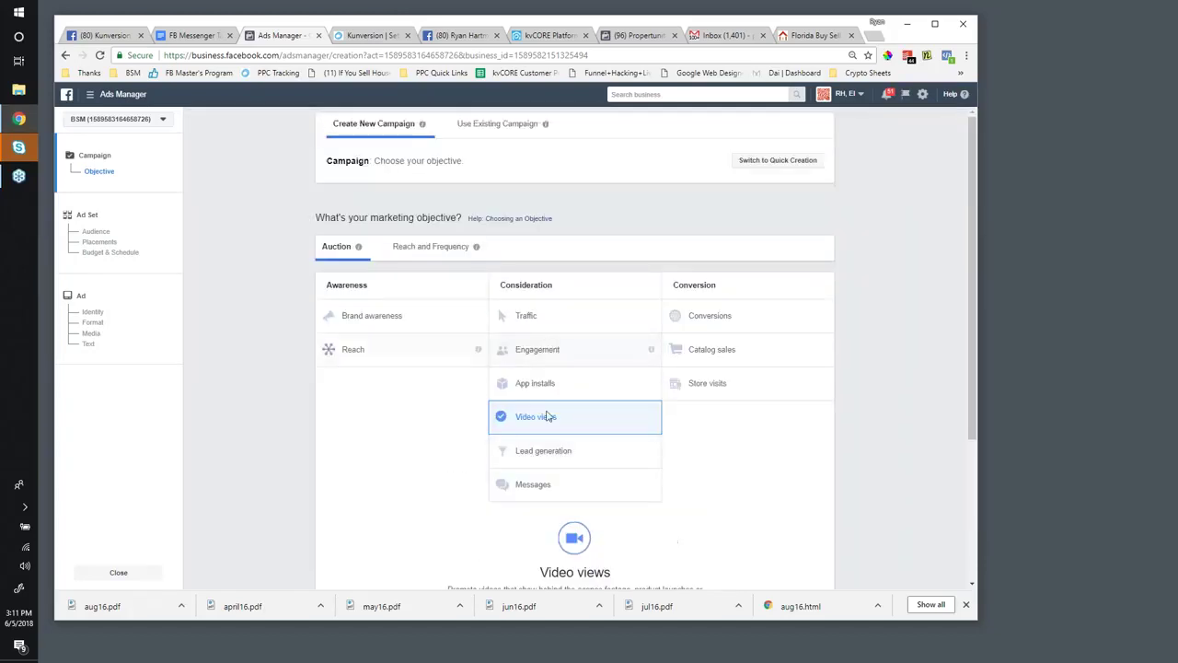
scroll(591, 454, down, 1)
scroll(591, 455, down, 4)
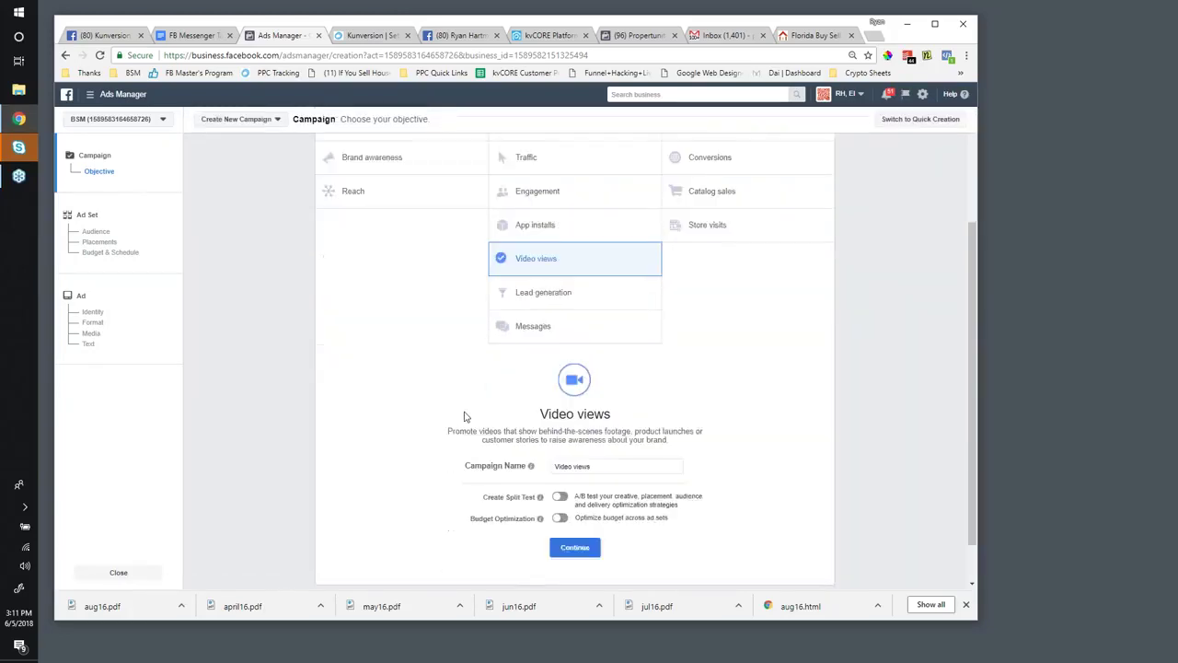
click(531, 311)
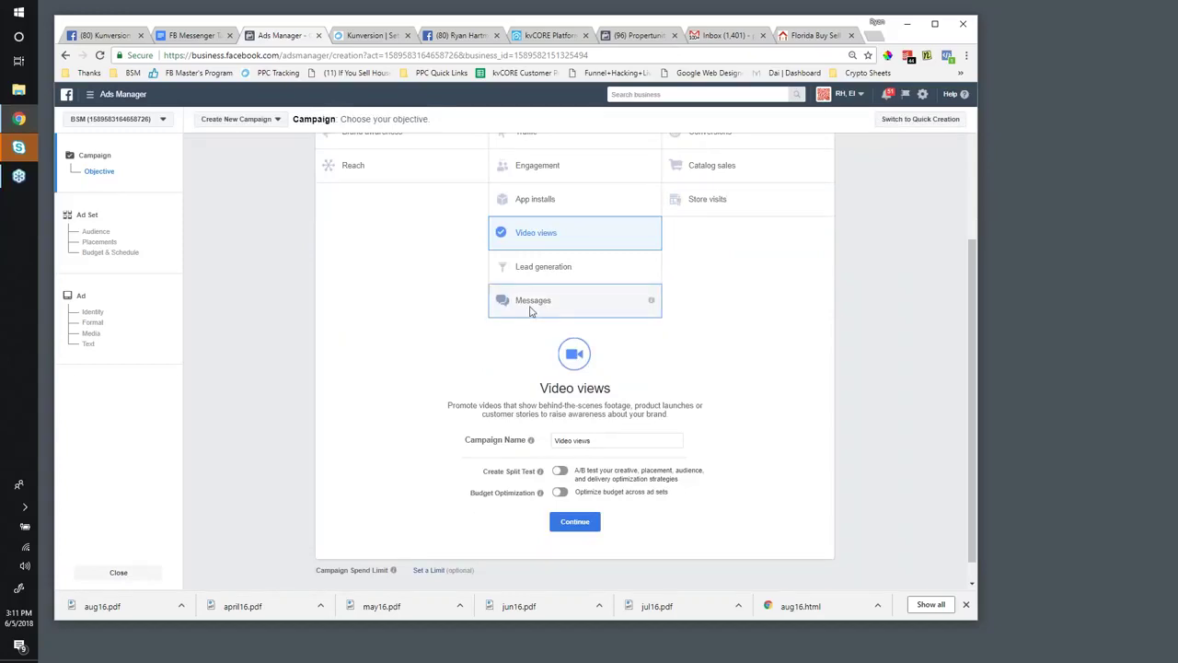
double_click(589, 433)
mouse_move(531, 433)
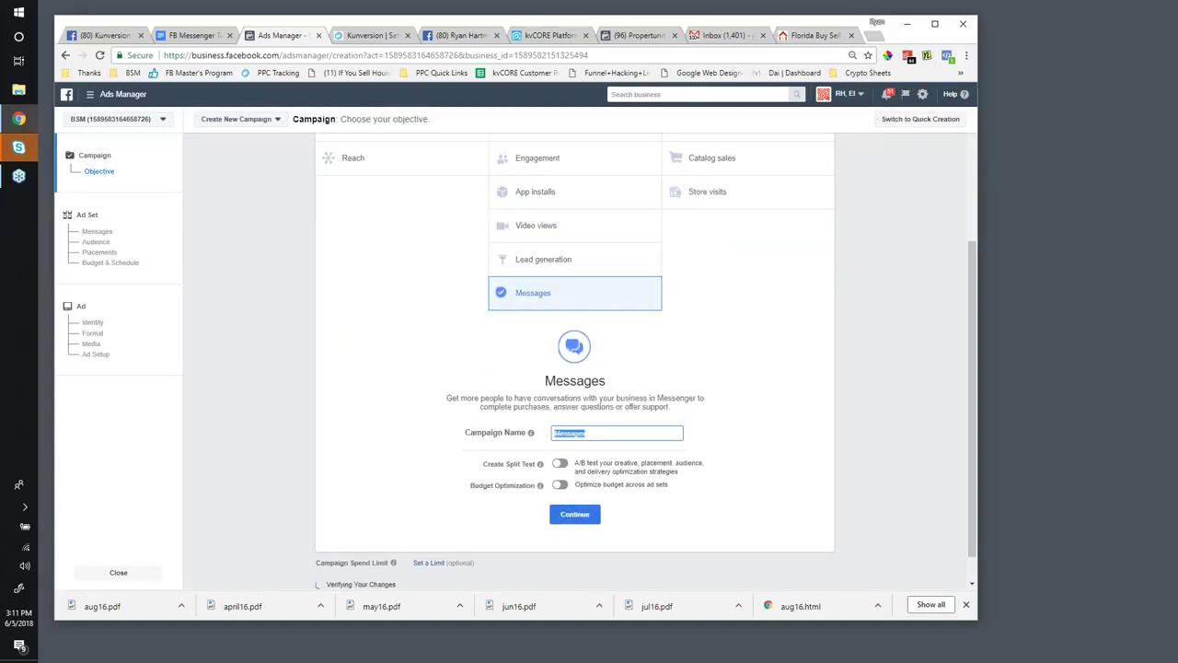
text(Proper)
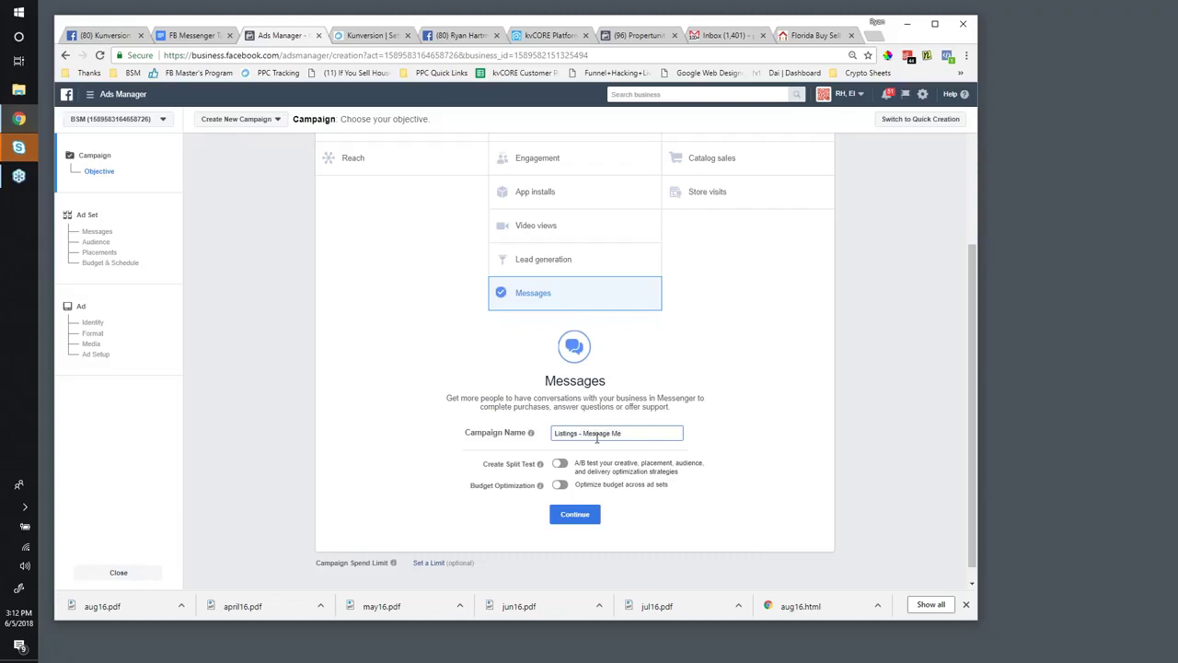
click(574, 514)
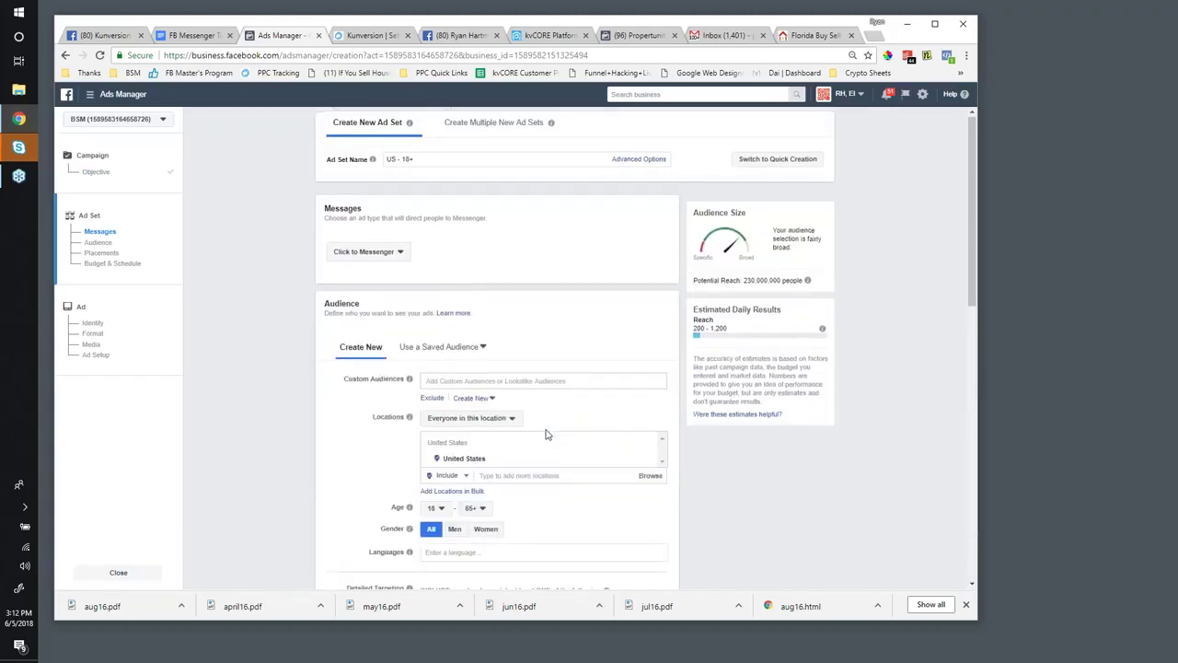
- Target Saint Petersburg, Florida as the location and shrink the radius around it
scroll(546, 434, down, 1)
click(511, 352)
text(sa)
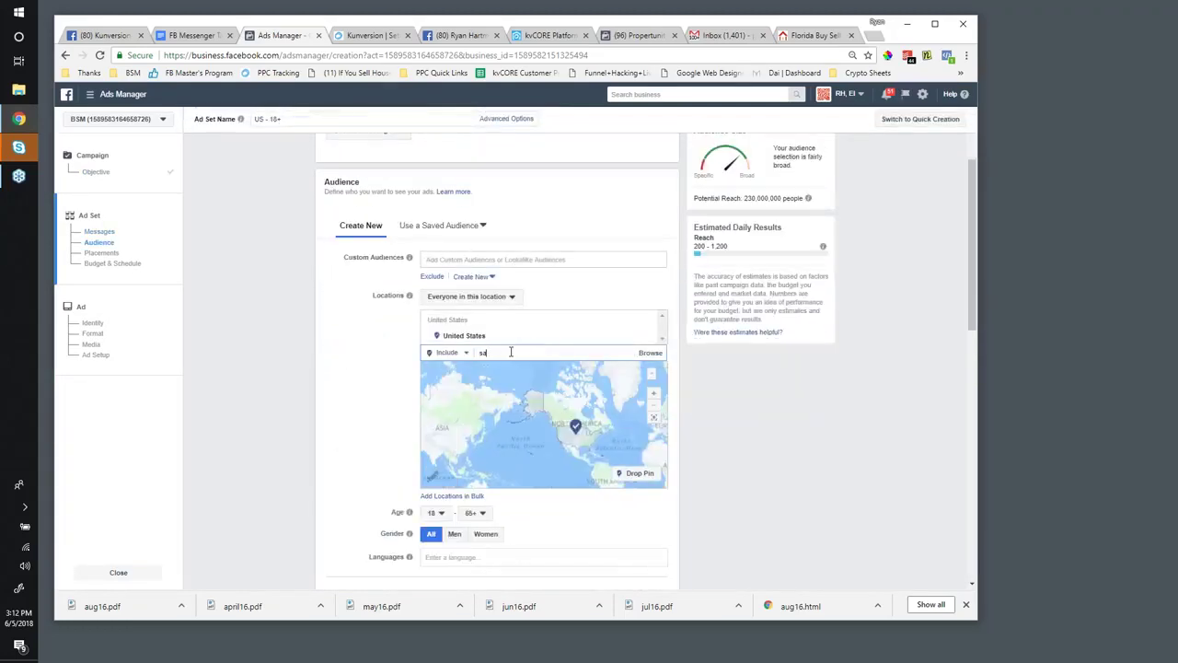
text(int)
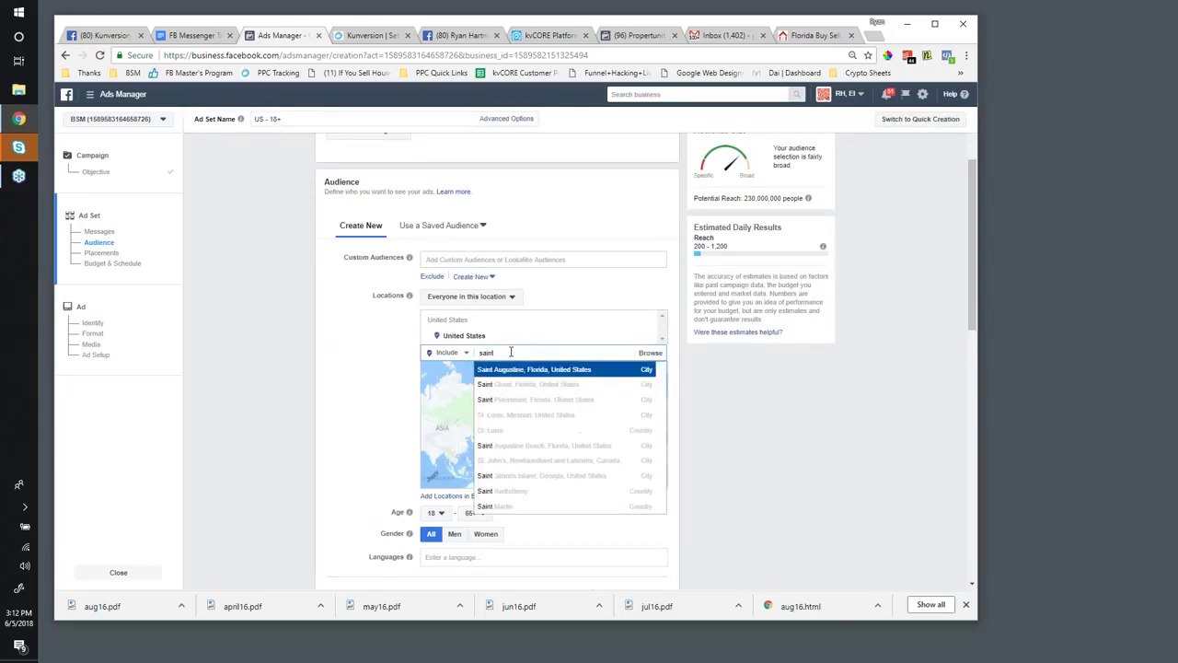
text( petersburg)
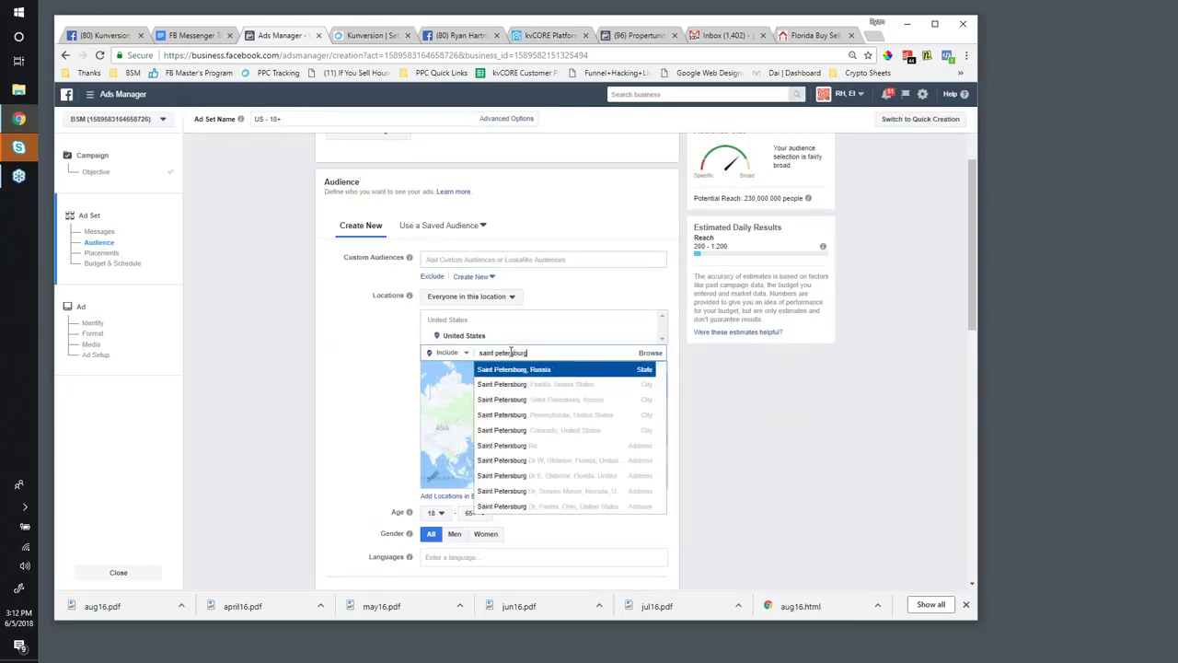
click(511, 385)
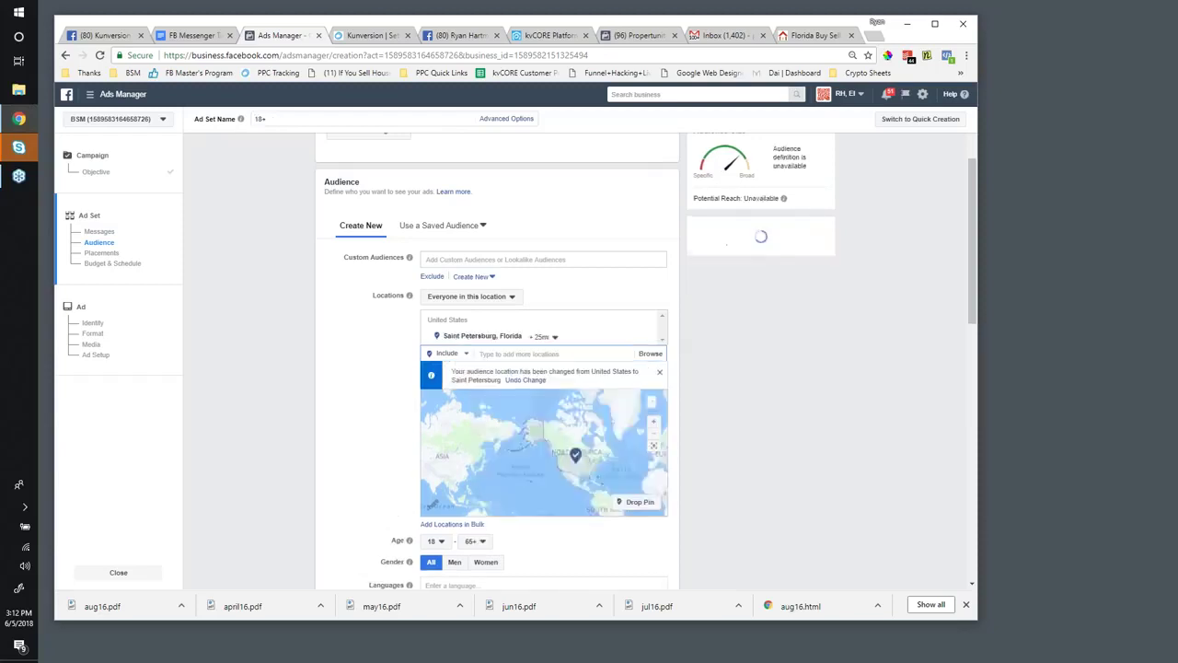
click(546, 337)
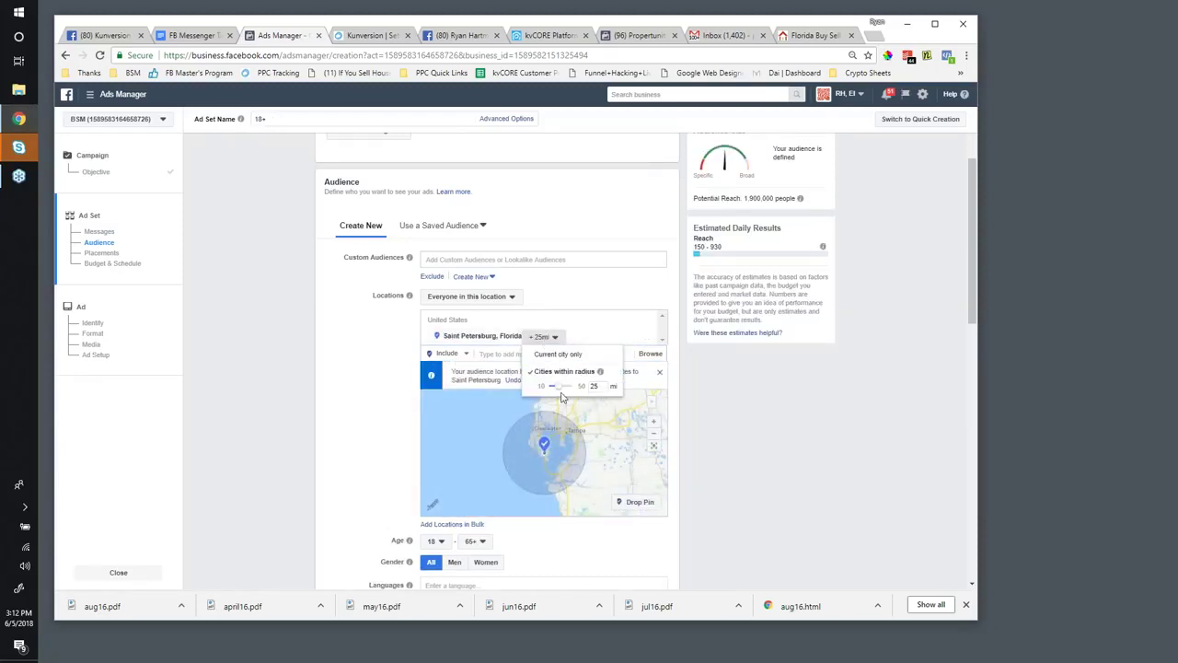
drag(557, 393, 543, 387)
click(322, 381)
- Set the audience age range to 25–32
scroll(337, 381, down, 3)
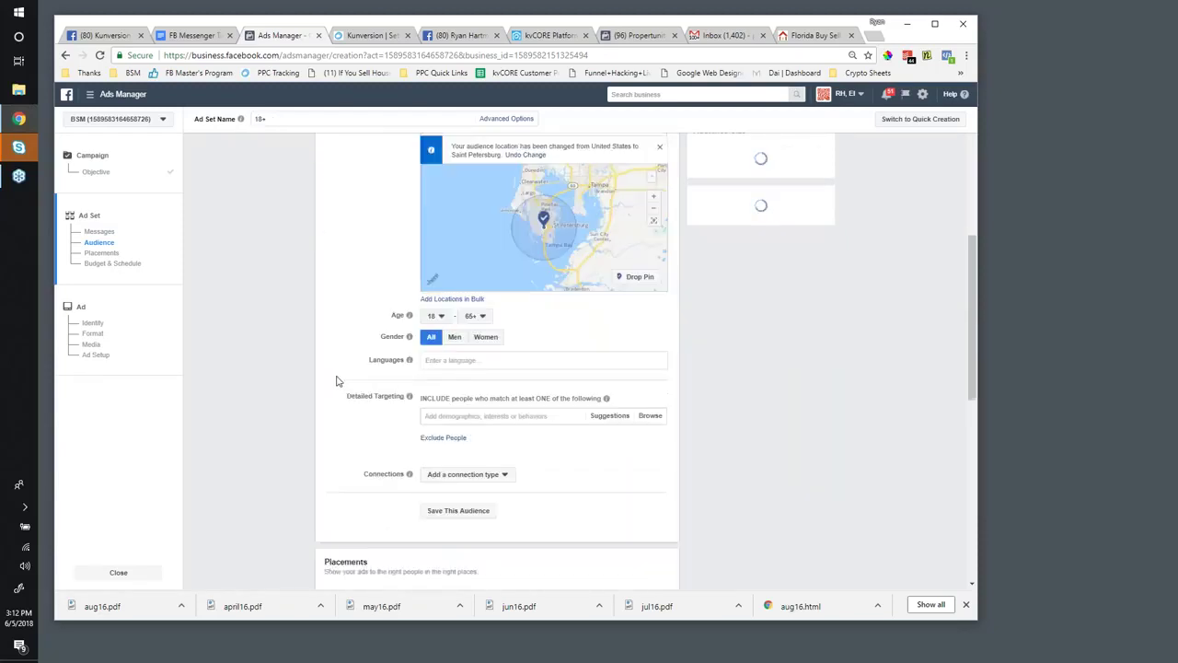
click(436, 297)
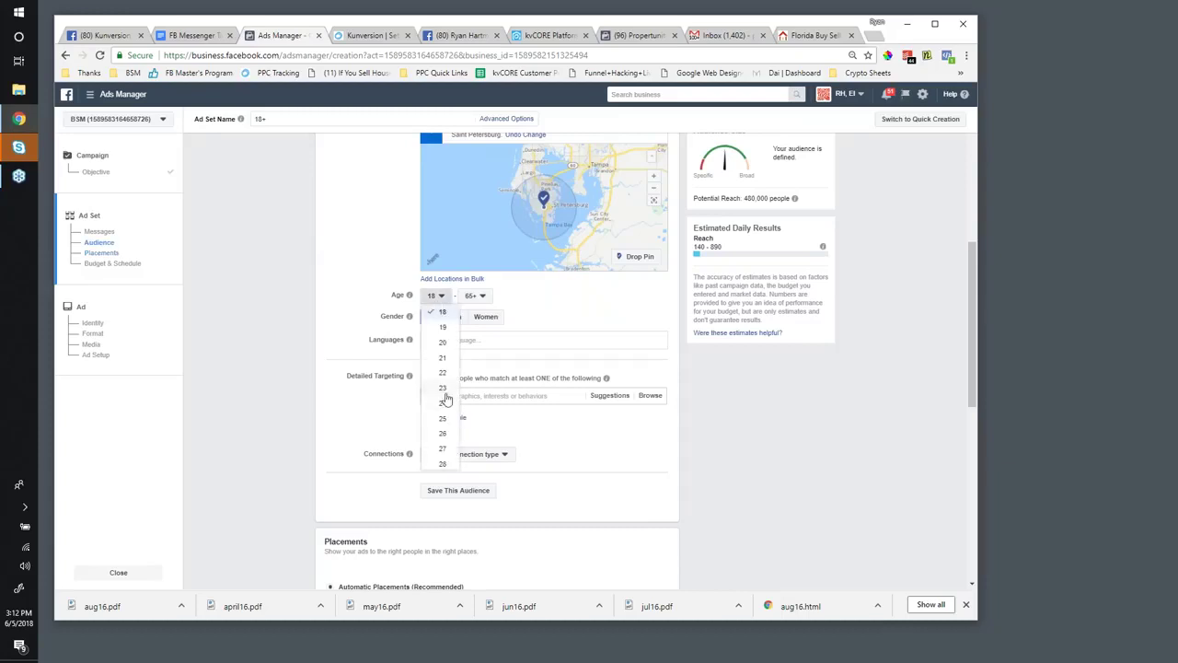
click(442, 419)
click(473, 296)
scroll(470, 391, down, 3)
scroll(471, 396, up, 5)
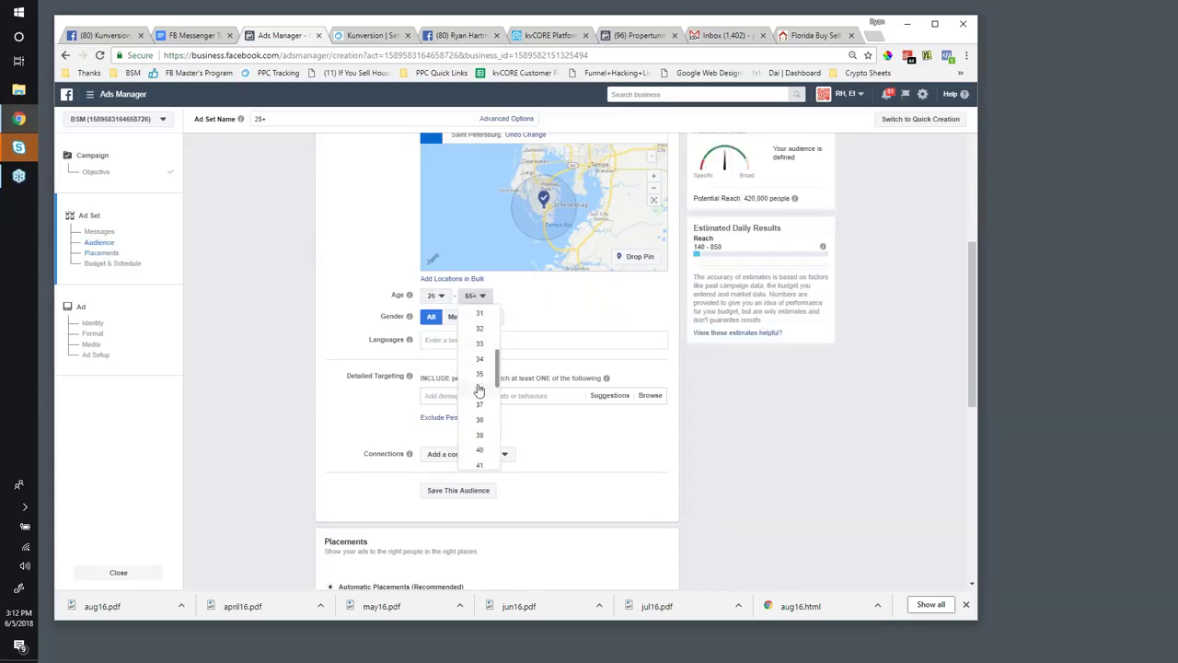
scroll(479, 419, up, 1)
click(480, 420)
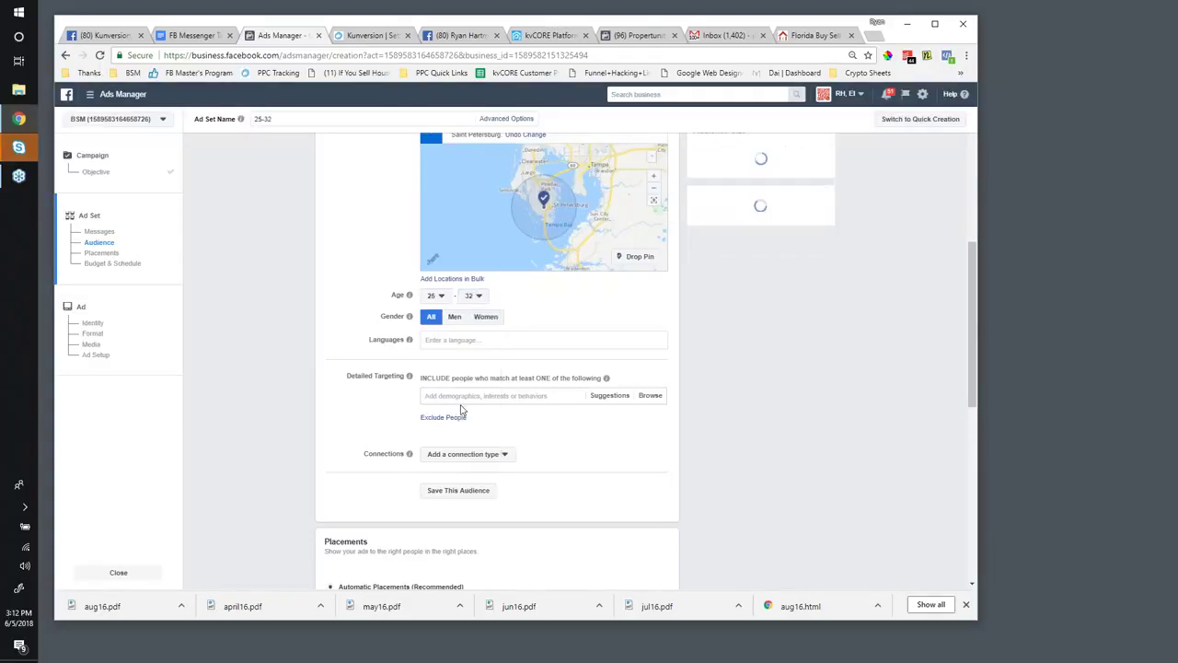
- Add the Renters demographic under Detailed Targeting
scroll(419, 376, down, 1)
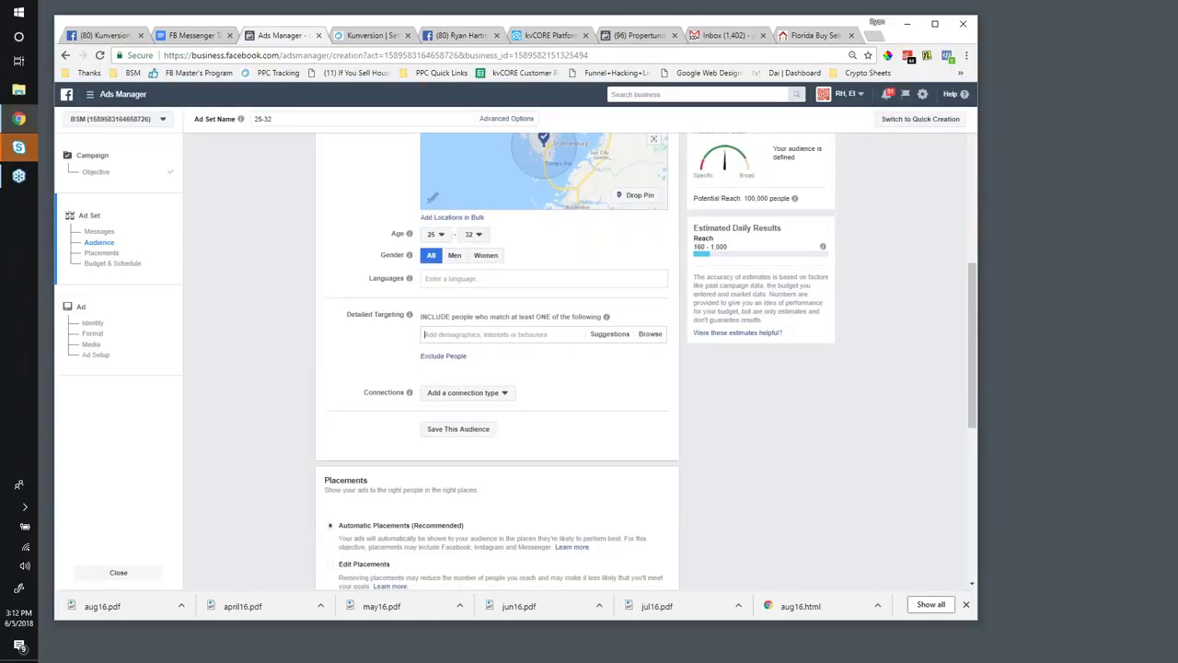
text(rec)
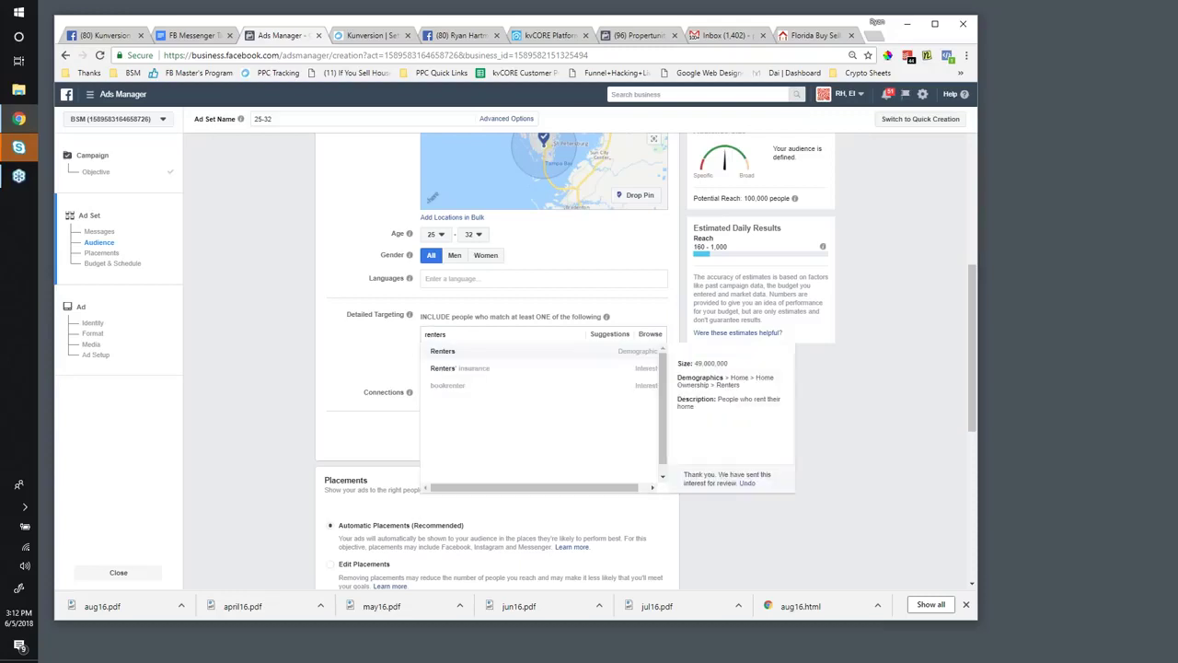
click(451, 370)
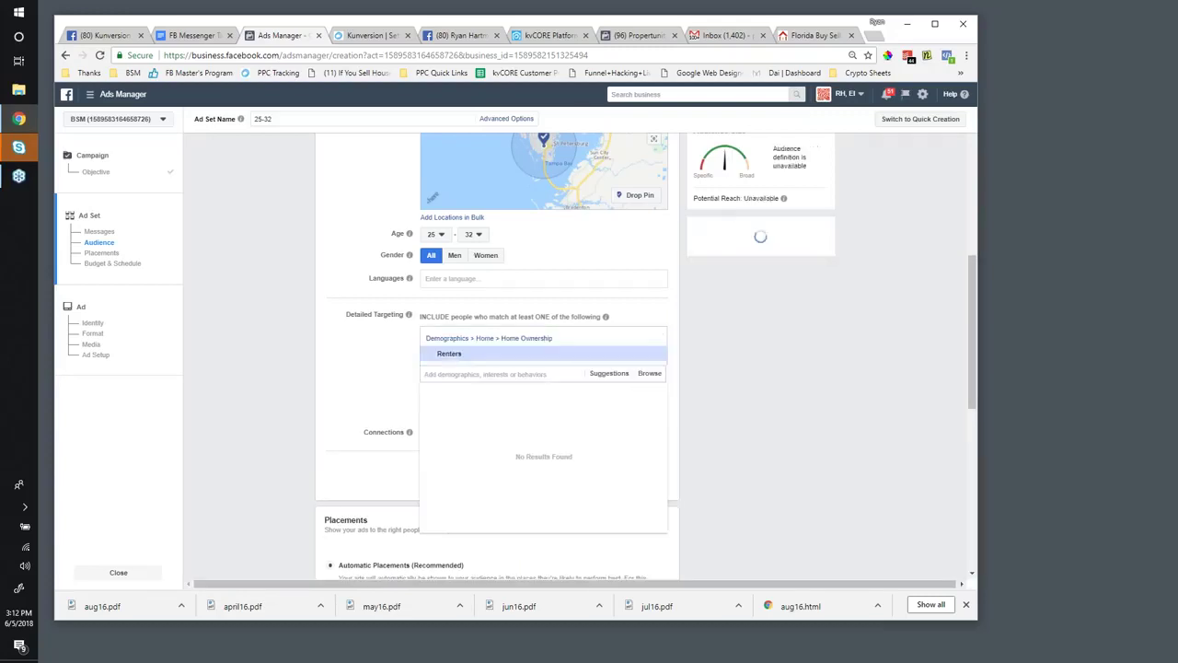
scroll(553, 387, down, 3)
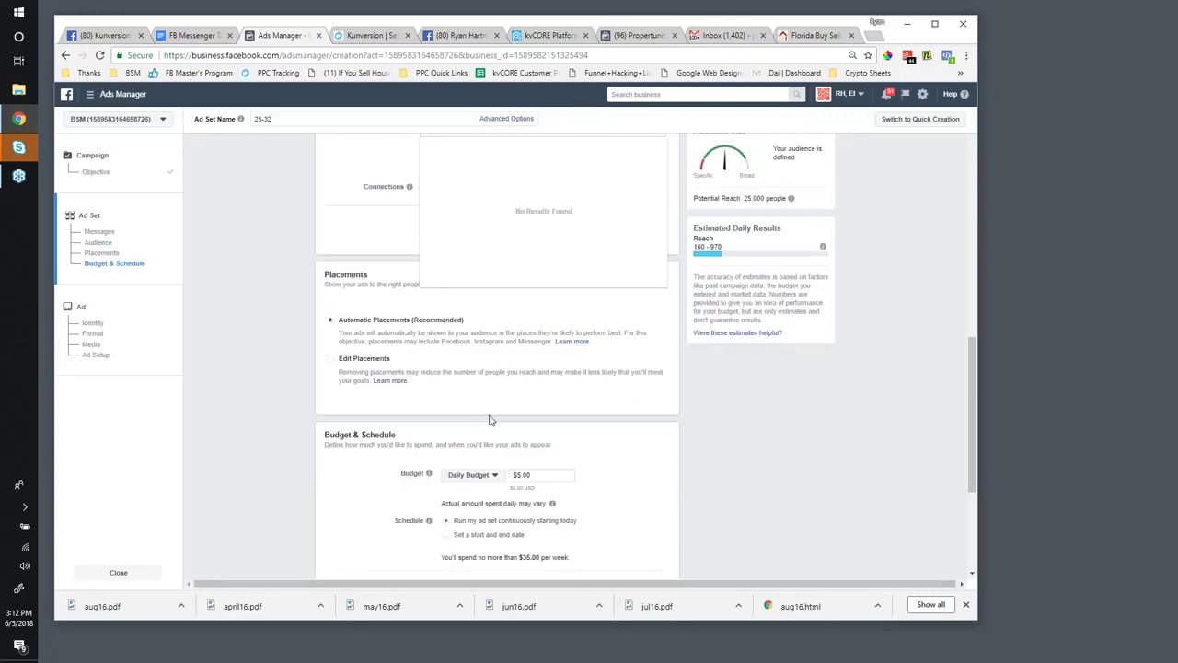
click(364, 358)
scroll(285, 304, down, 1)
scroll(283, 304, down, 3)
scroll(280, 339, down, 2)
scroll(281, 340, up, 2)
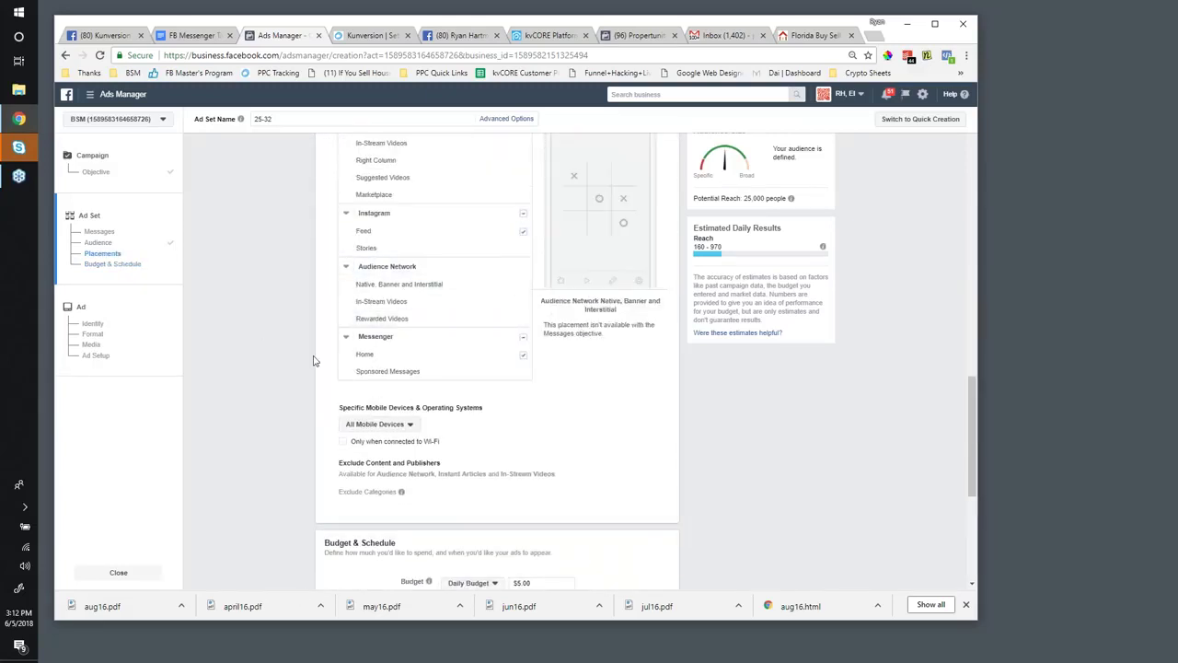
scroll(411, 286, down, 1)
scroll(442, 323, up, 2)
scroll(484, 308, up, 2)
scroll(485, 308, down, 1)
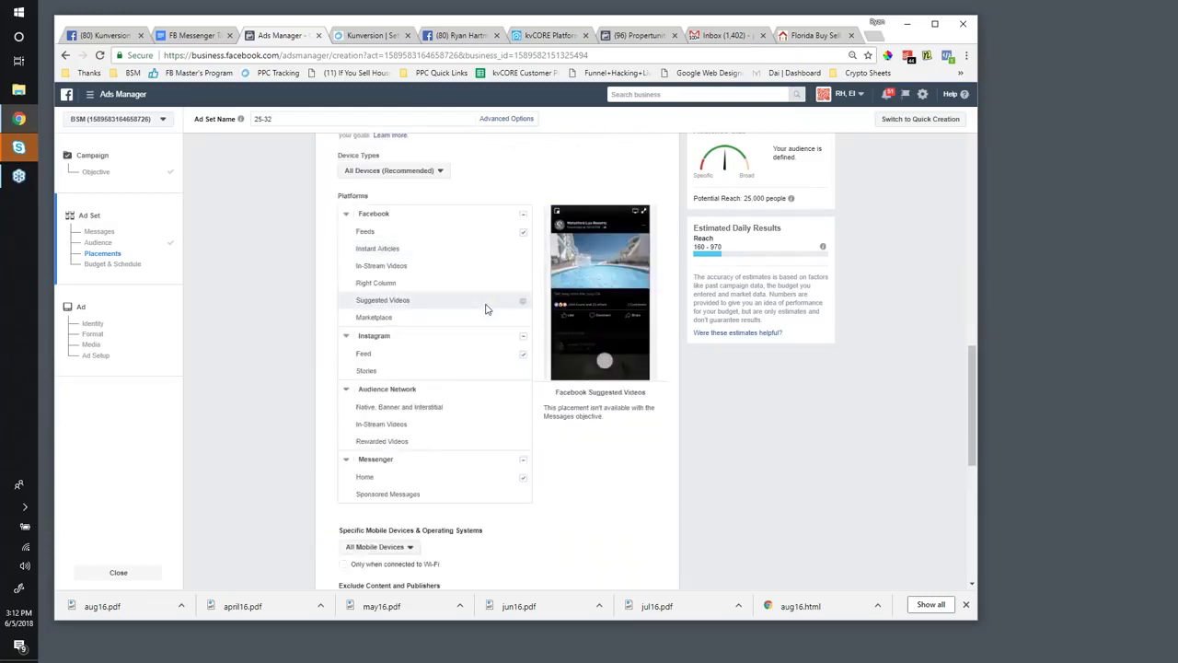
scroll(484, 308, down, 1)
scroll(447, 273, up, 1)
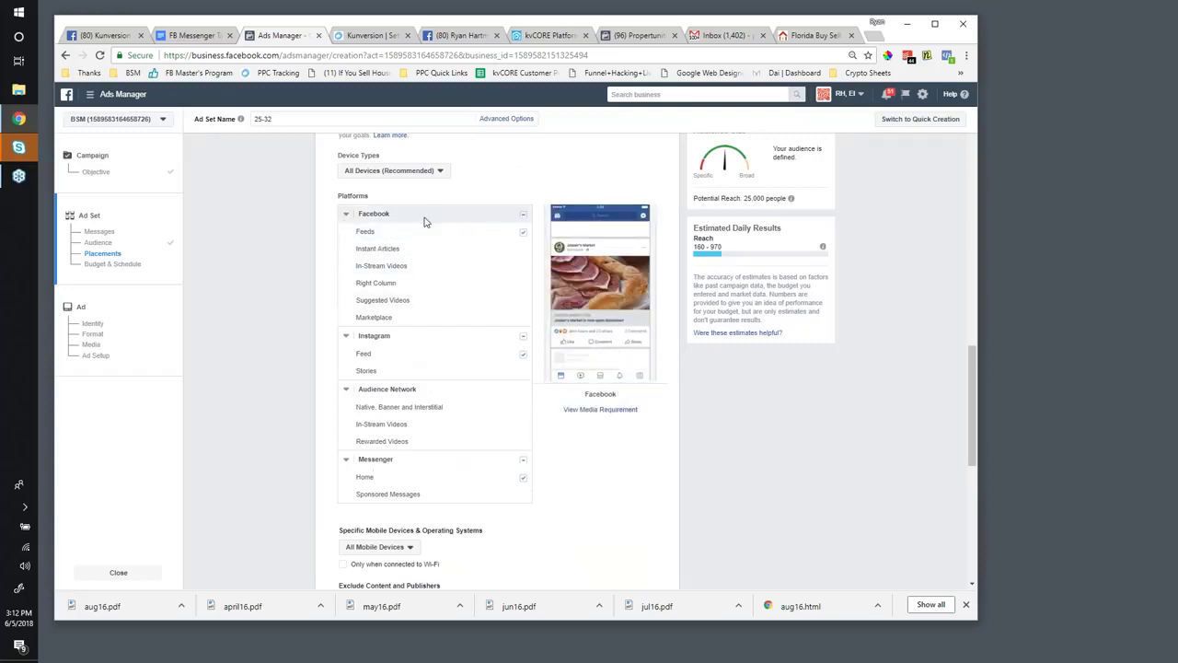
scroll(426, 369, down, 2)
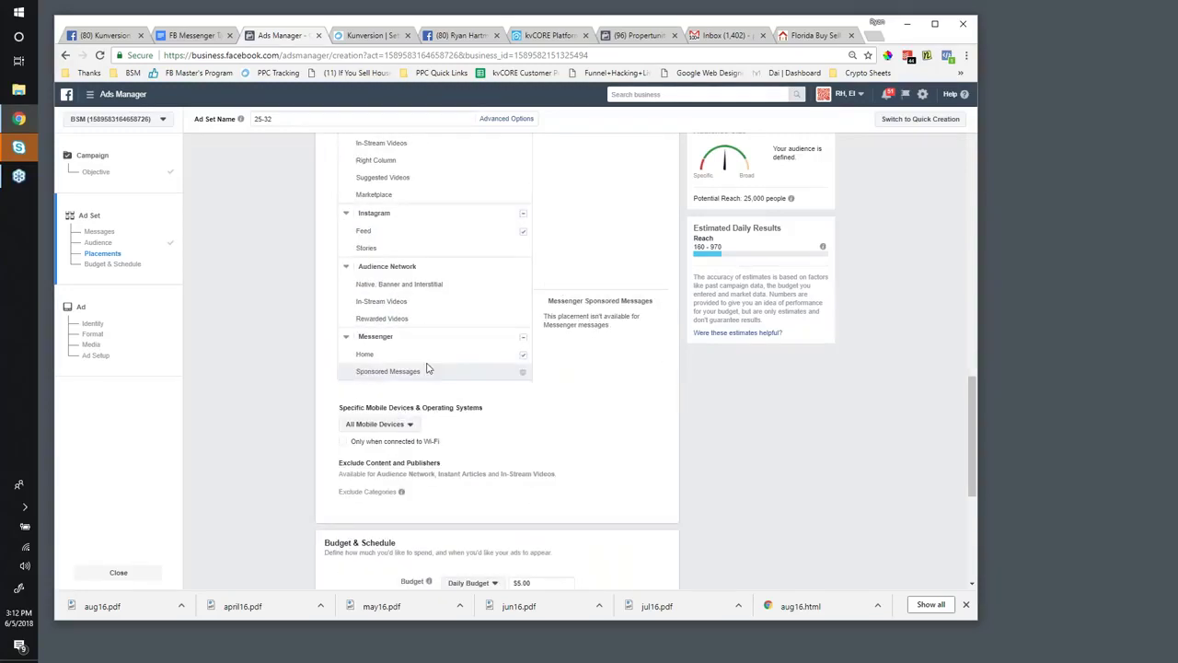
scroll(426, 368, down, 3)
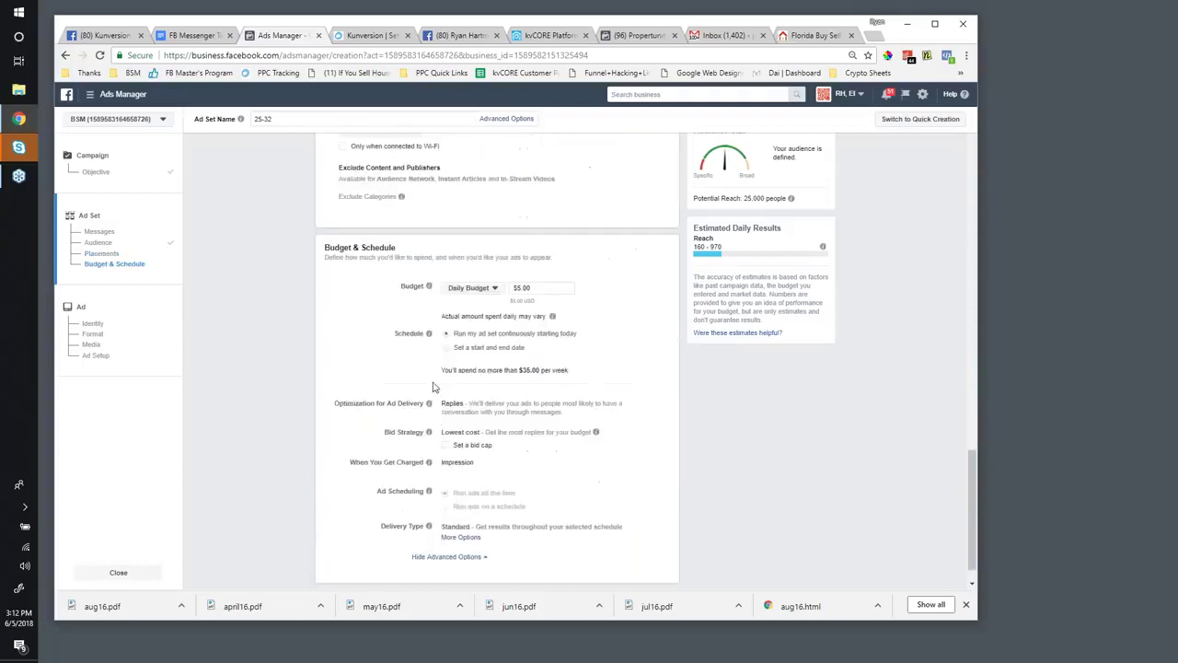
scroll(434, 388, down, 1)
click(653, 572)
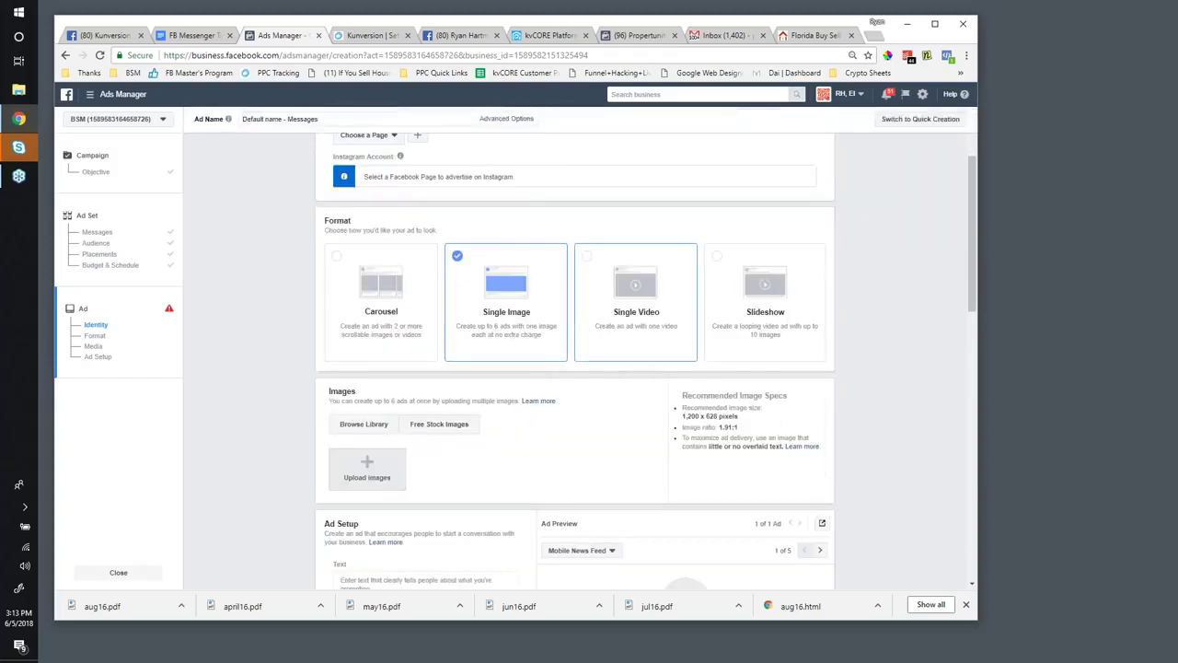
scroll(534, 337, down, 4)
scroll(575, 359, up, 5)
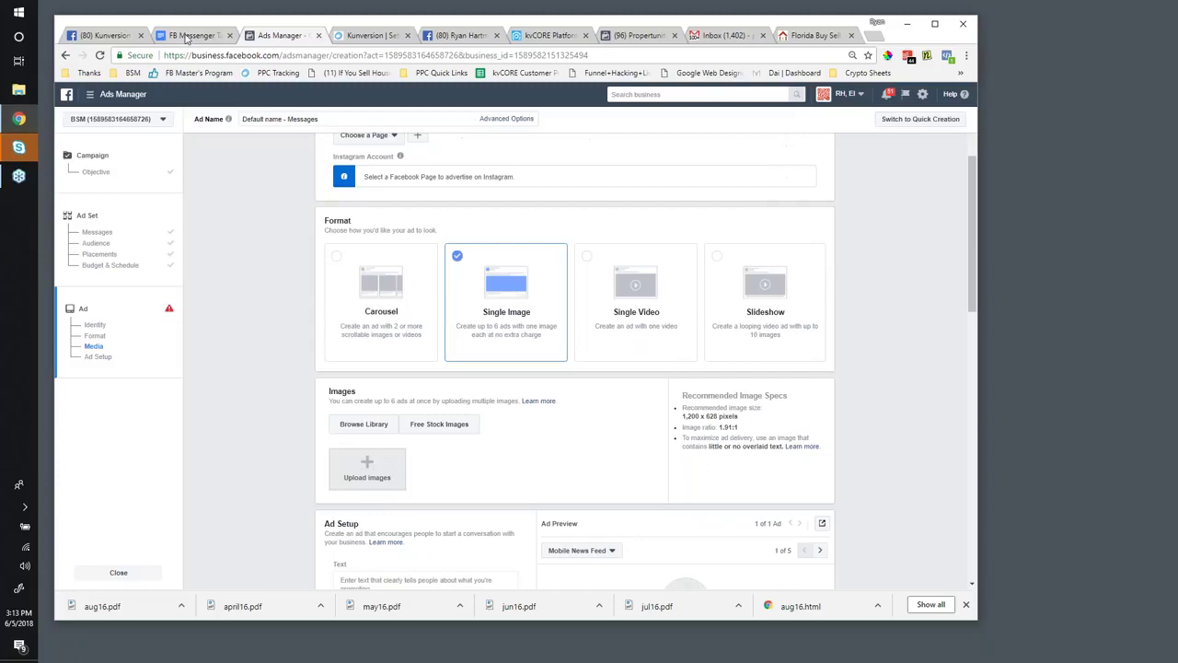
click(187, 36)
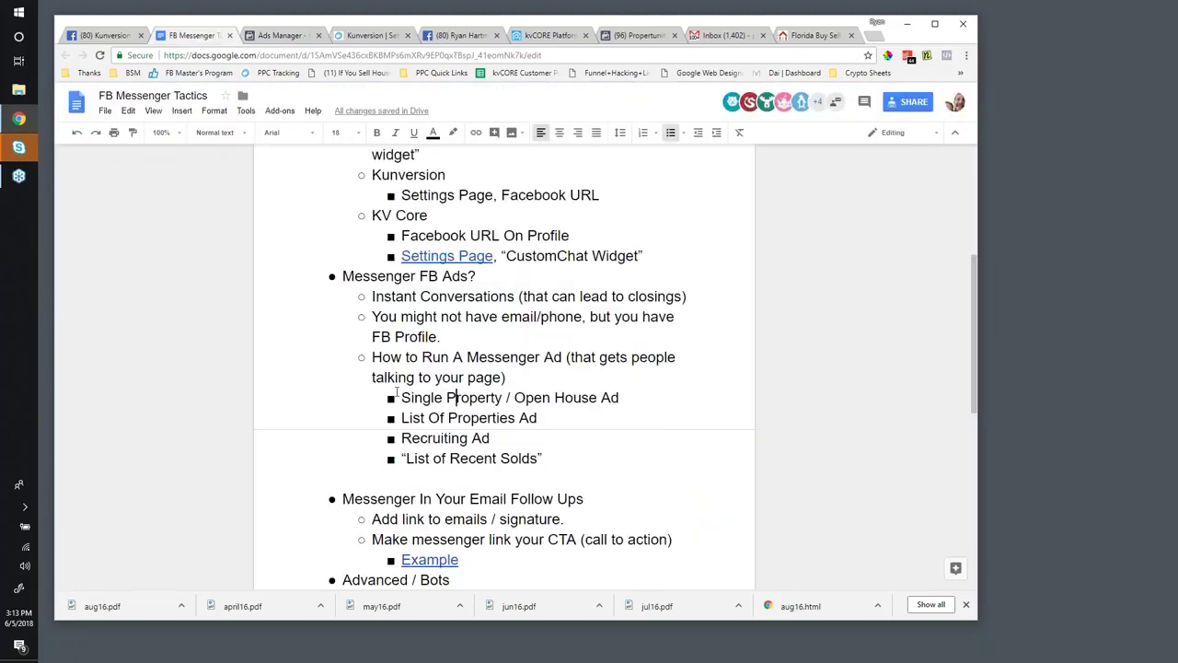
click(652, 386)
drag(409, 418, 545, 419)
click(441, 429)
drag(406, 458, 547, 458)
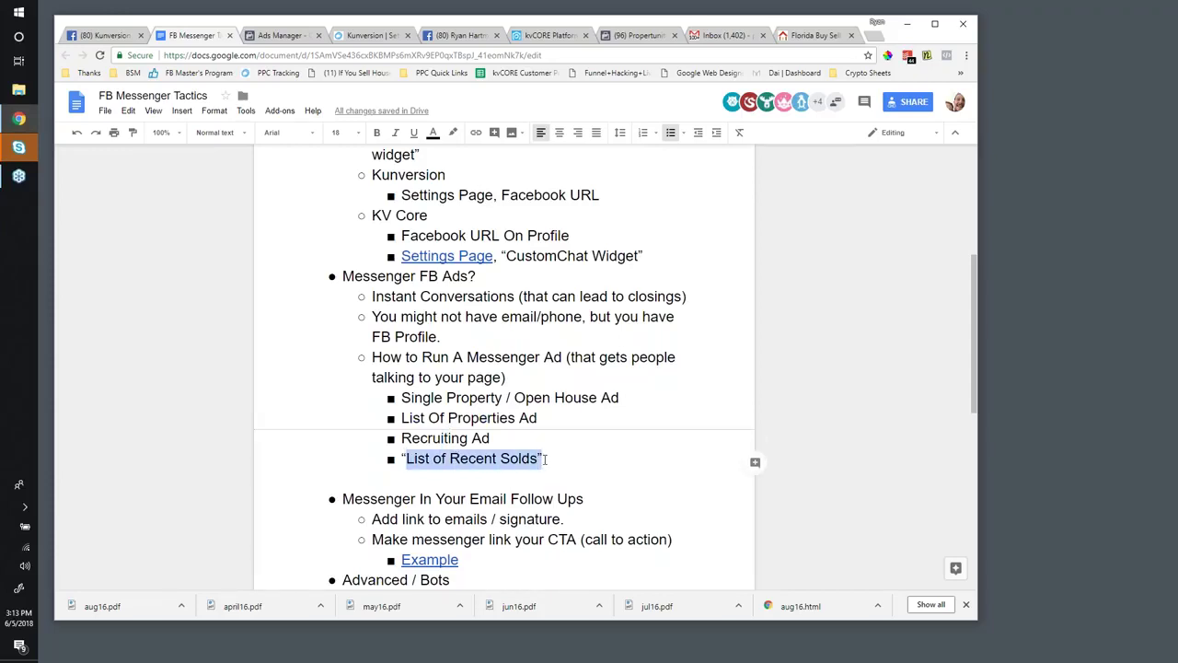
click(547, 459)
key(Home)
key(ctrl+shift+Right)
key(ctrl+shift+Right)
key(ctrl+shift+Right)
key(ctrl+shift+Right)
key(shift+Right)
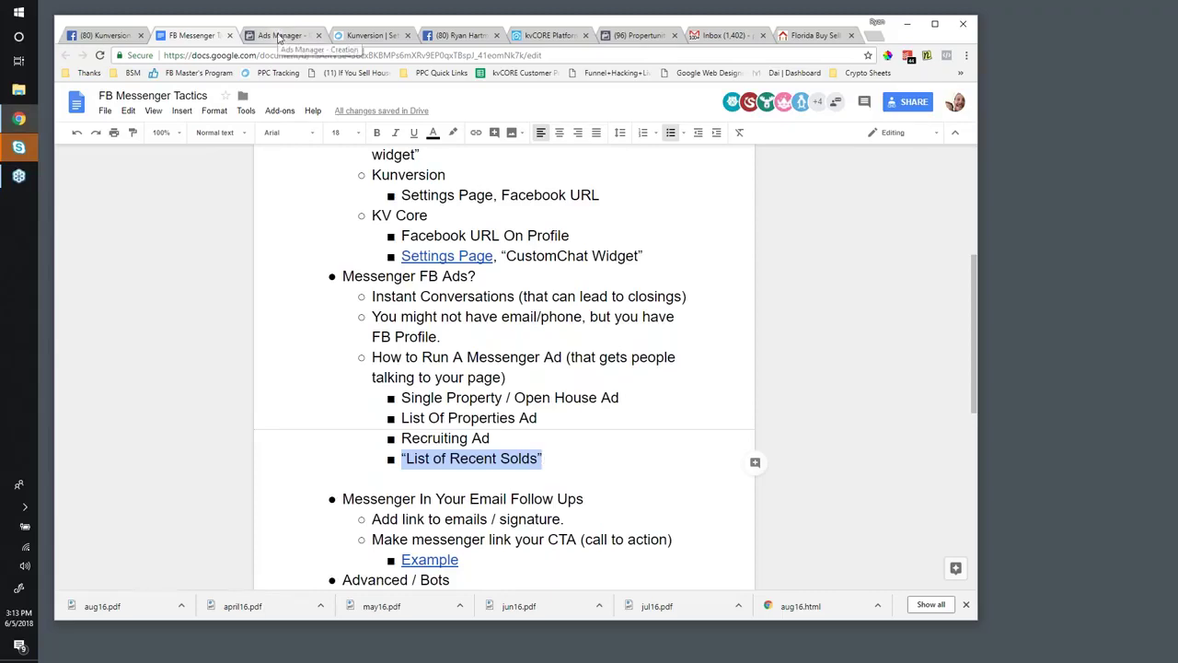
click(279, 35)
scroll(552, 413, down, 2)
scroll(529, 378, up, 2)
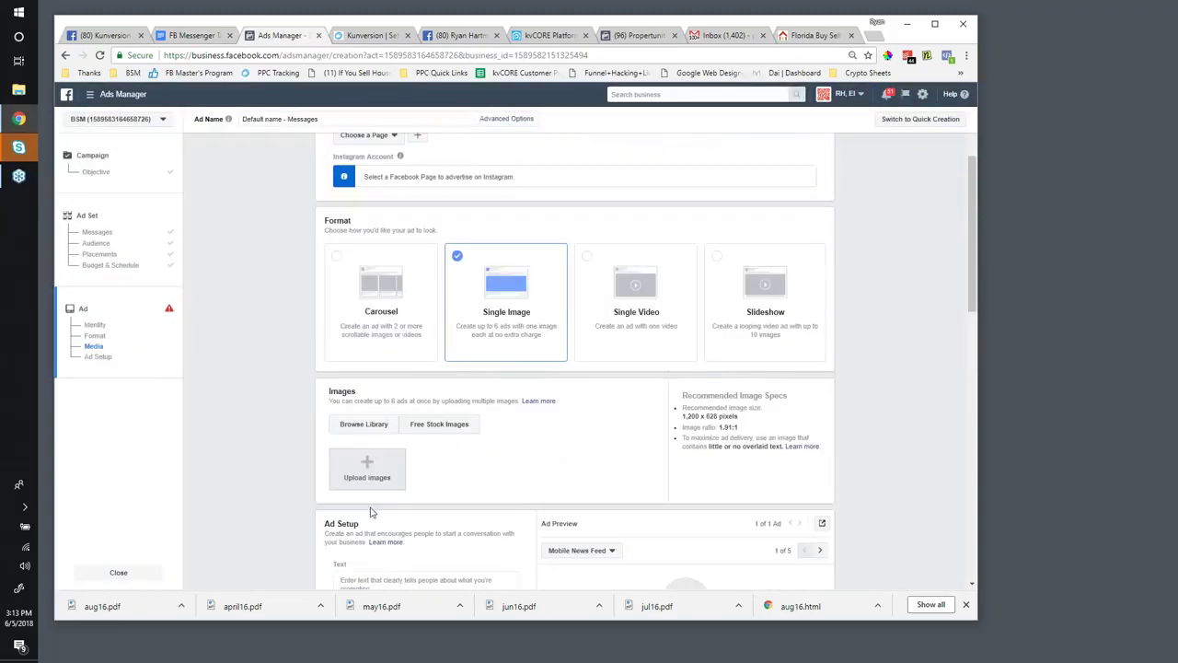
- Search free stock images for 'house value' and attach the rising-chart-over-houses photo
click(364, 424)
click(659, 428)
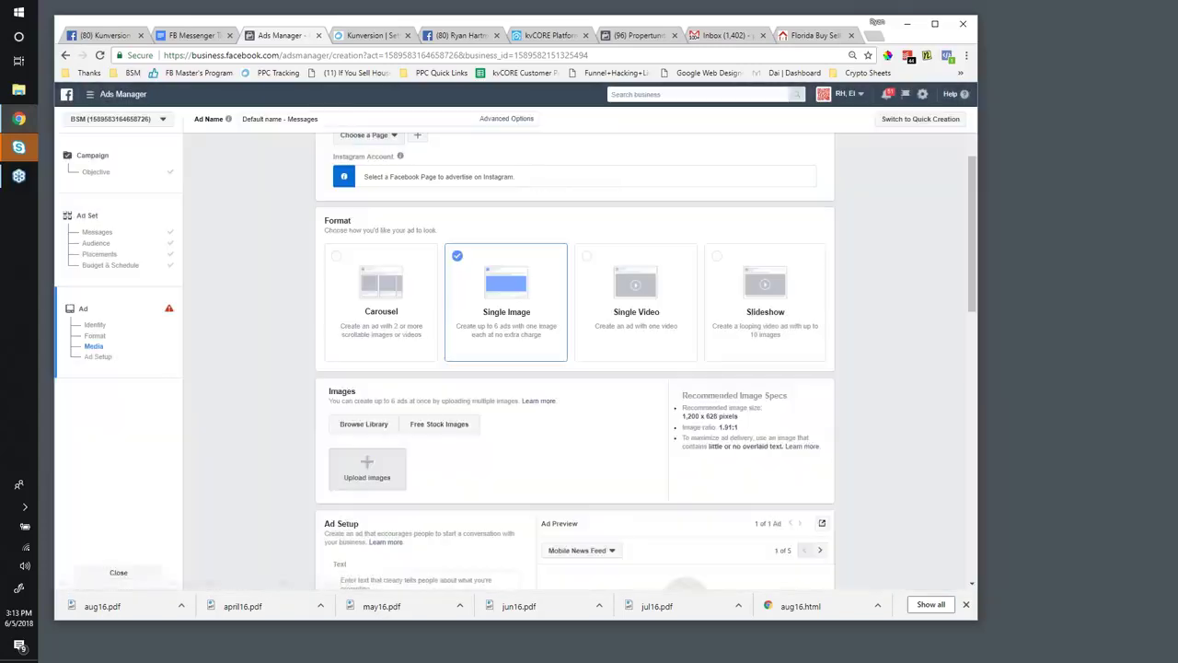
click(446, 426)
click(370, 230)
text(house value)
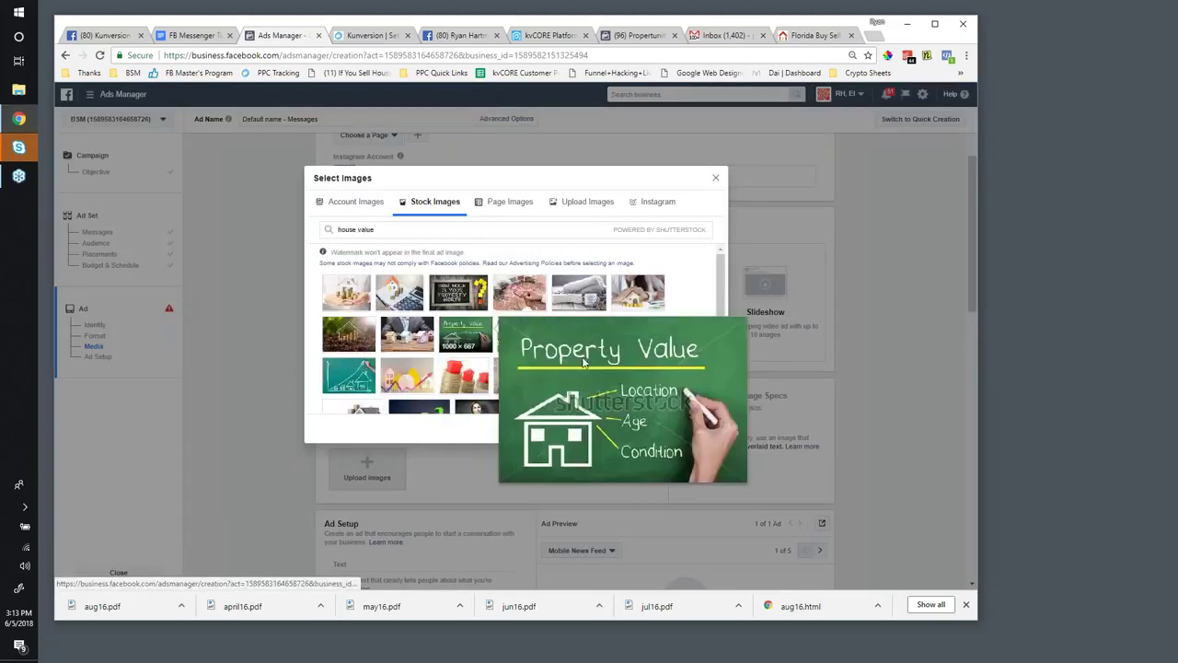
mouse_move(451, 339)
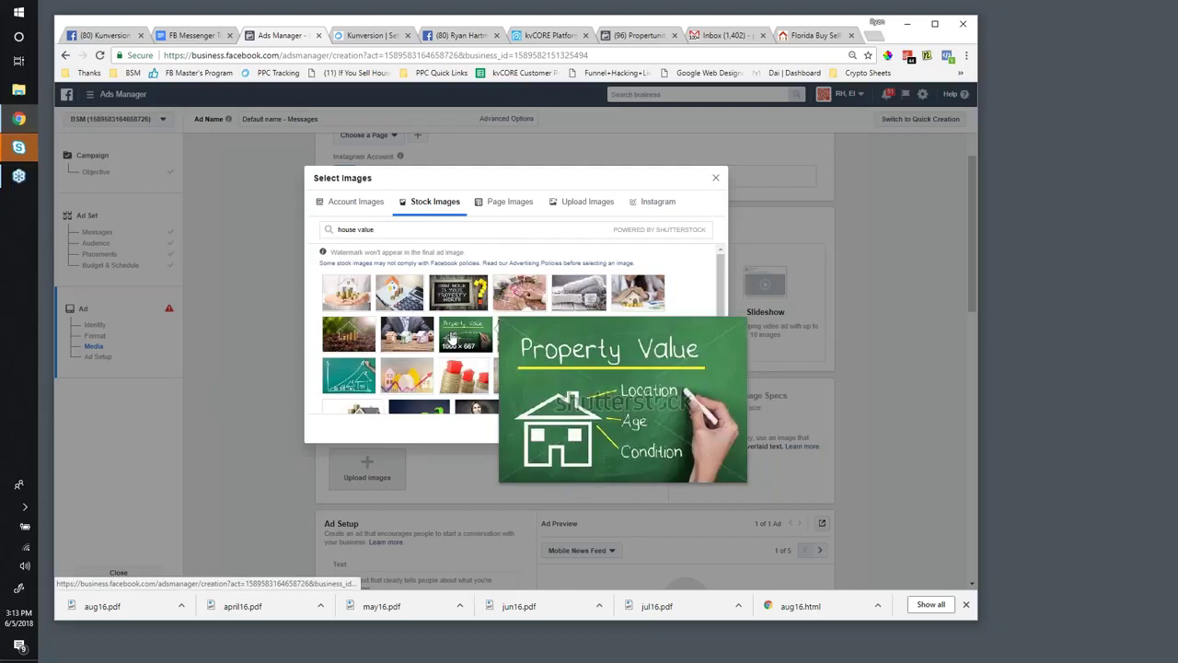
click(352, 378)
click(698, 430)
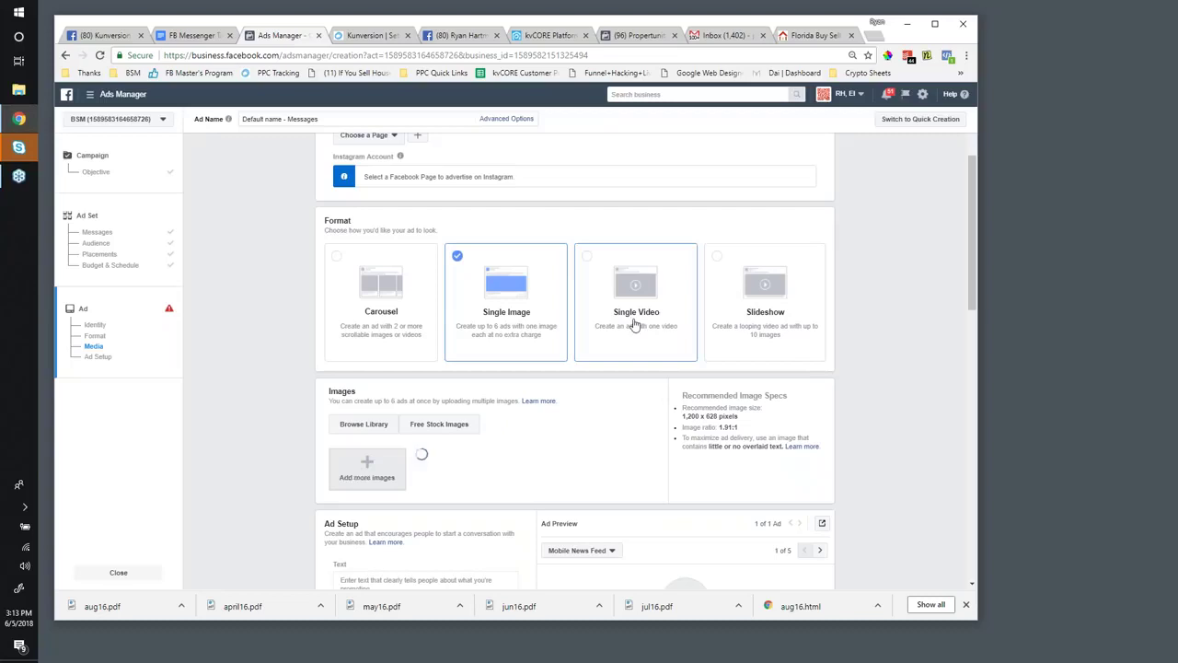
scroll(634, 326, down, 1)
scroll(391, 340, down, 3)
click(391, 340)
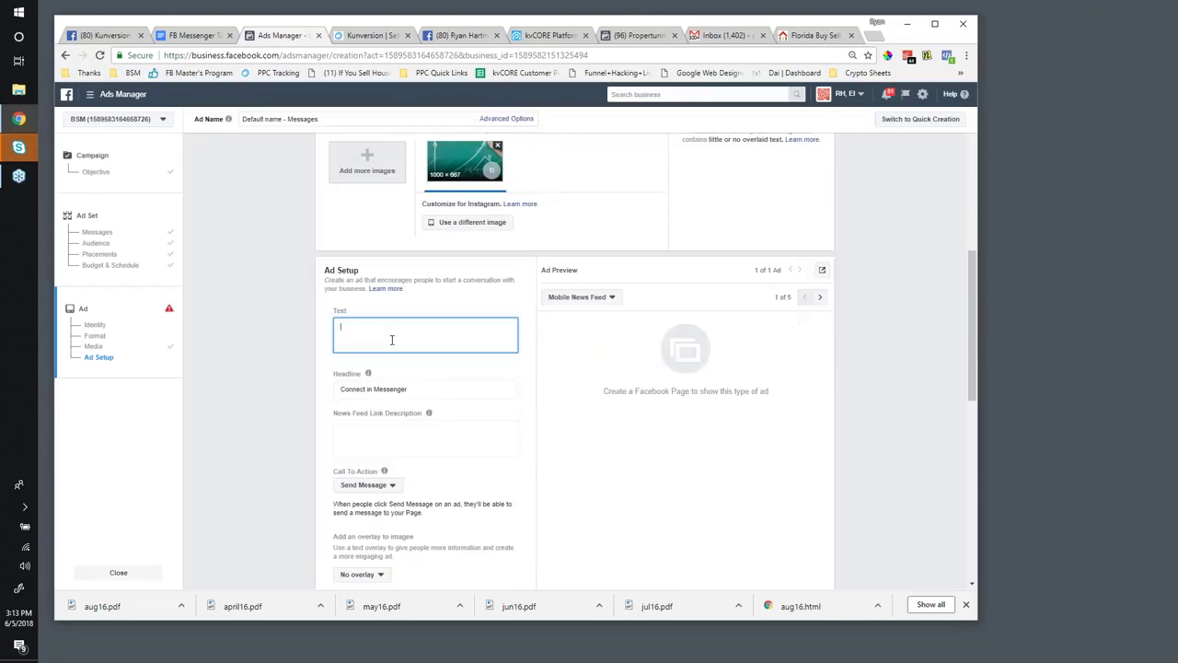
- Replace the headline with 'Recently Sold Properties in 33711'
scroll(417, 242, down, 2)
drag(408, 205, 337, 206)
text(Recently Sold Properties in)
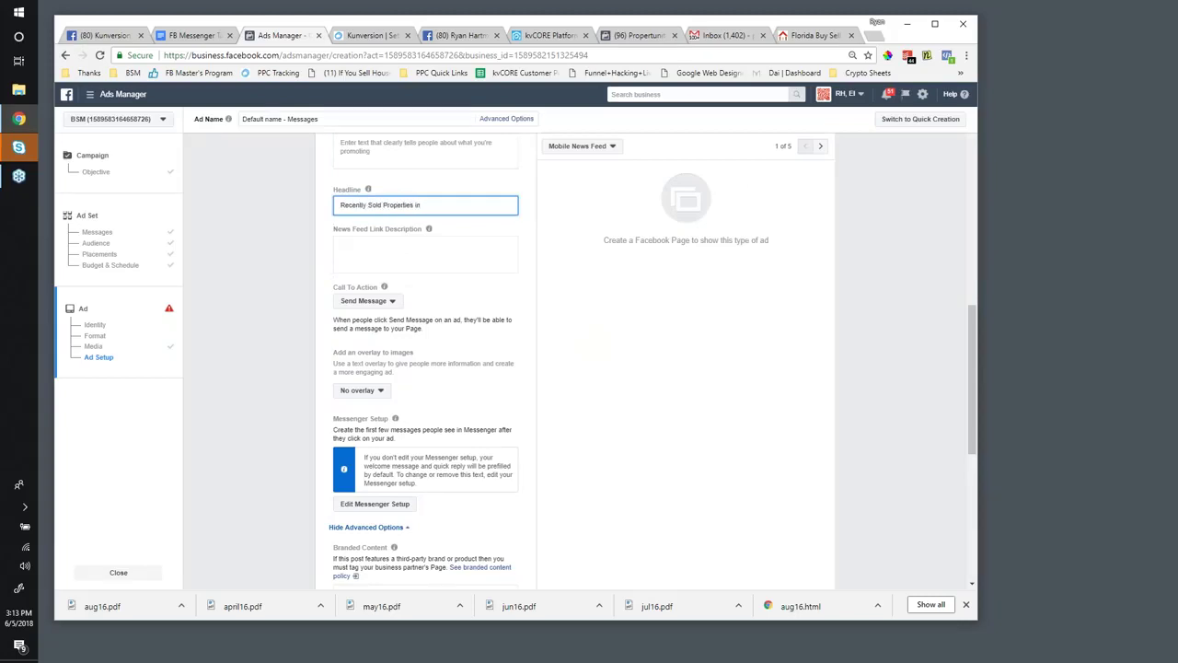
scroll(364, 228, up, 2)
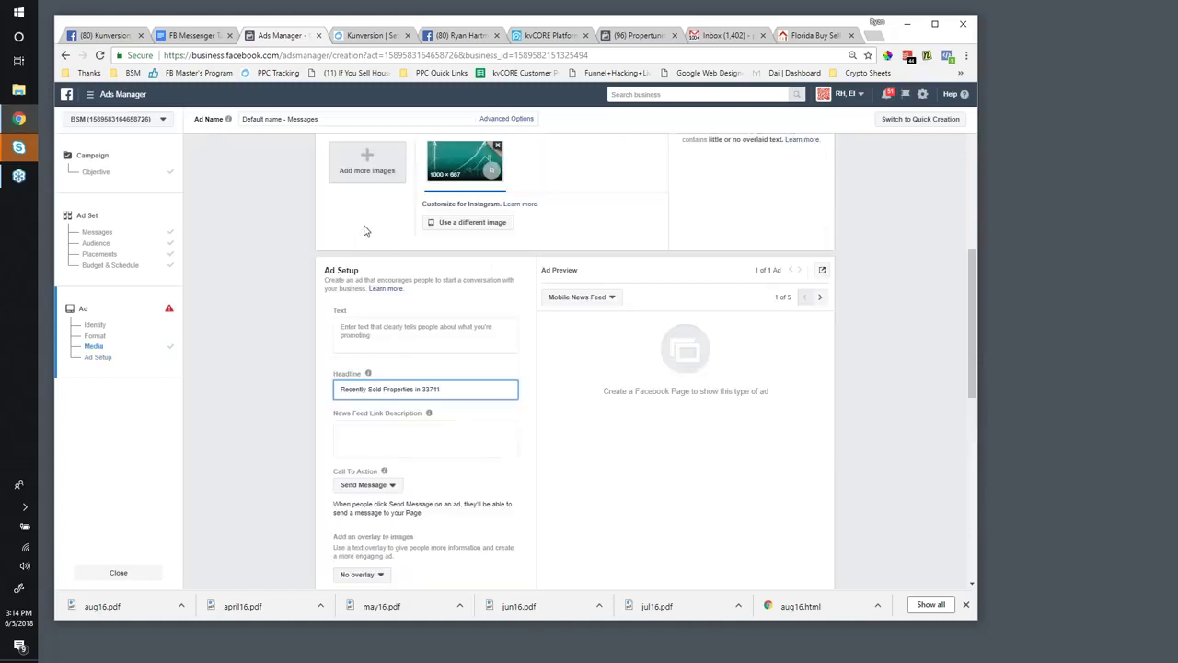
- Write the ad text starting 'Click "Send Message"' offering a list of recent 33711 sales
click(386, 338)
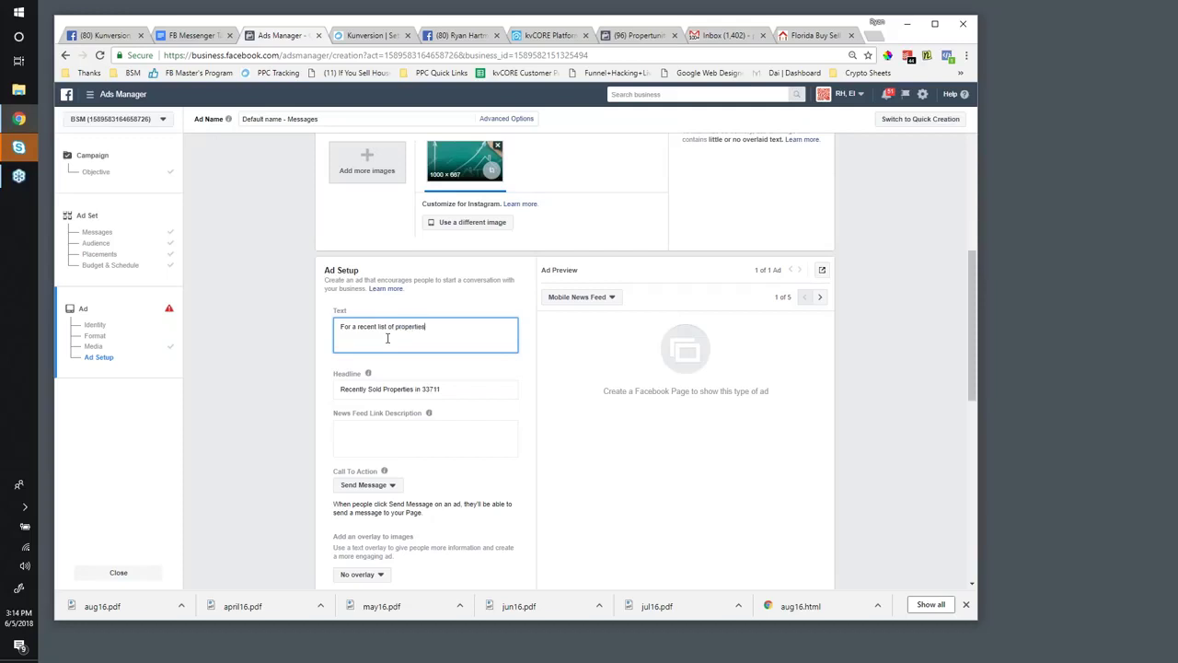
text(Click "Send Message")
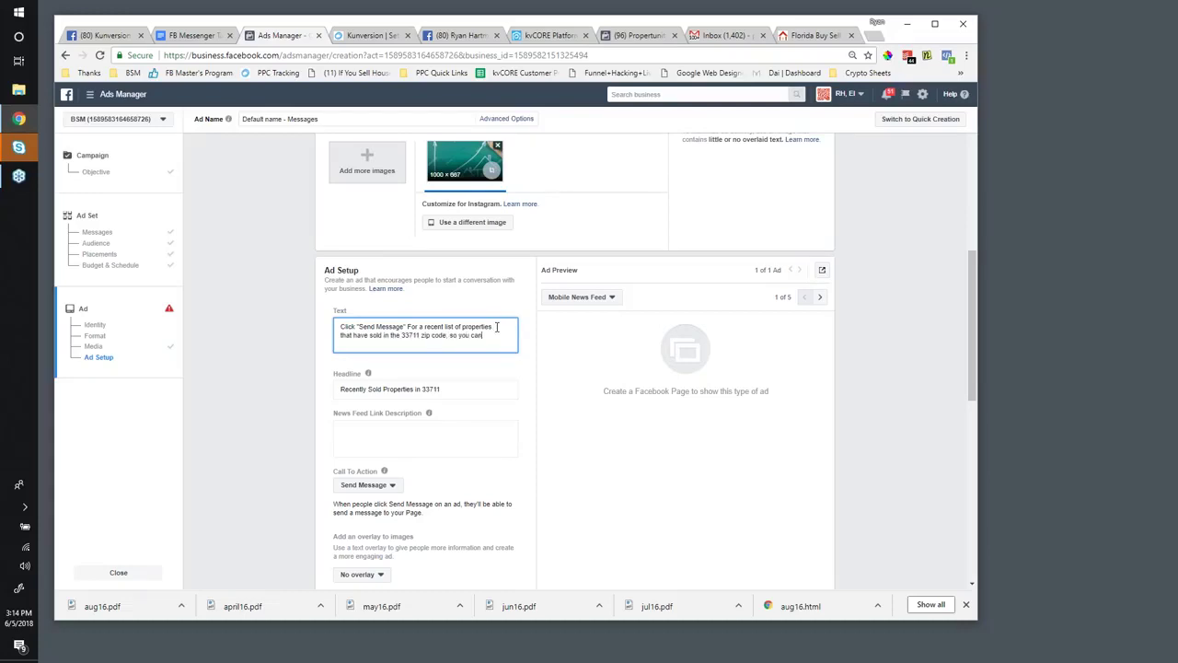
text(now where the marke)
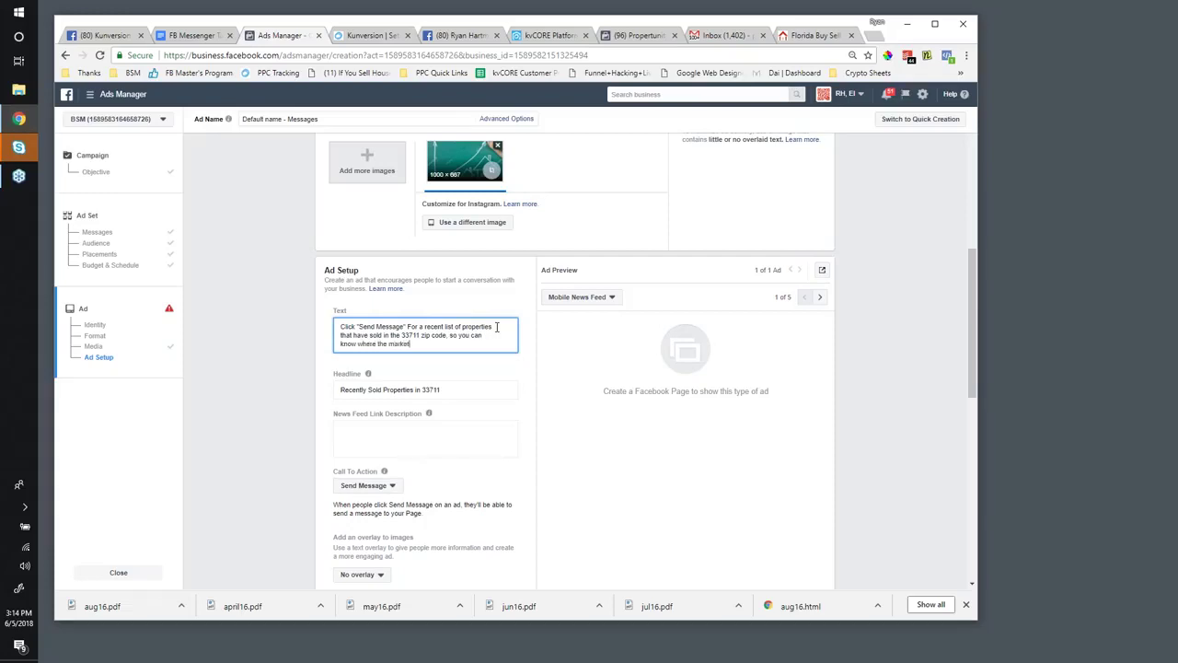
text(t)
text(at your property is worth.)
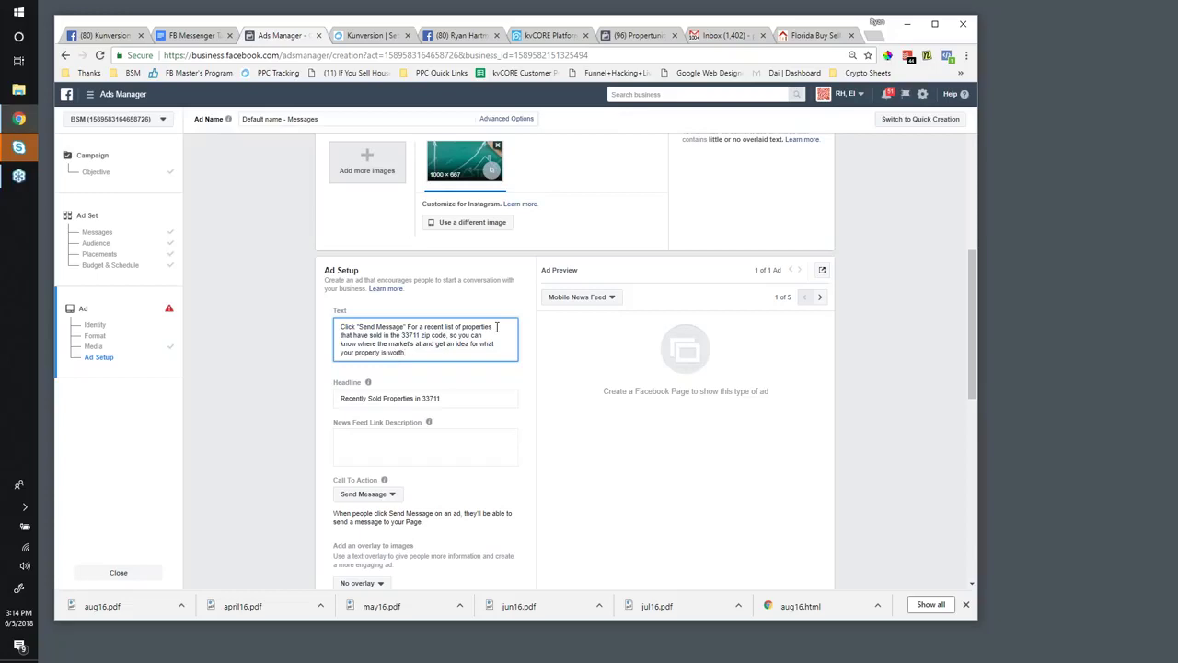
key(BackSpace)
key(BackSpace)
scroll(570, 365, down, 1)
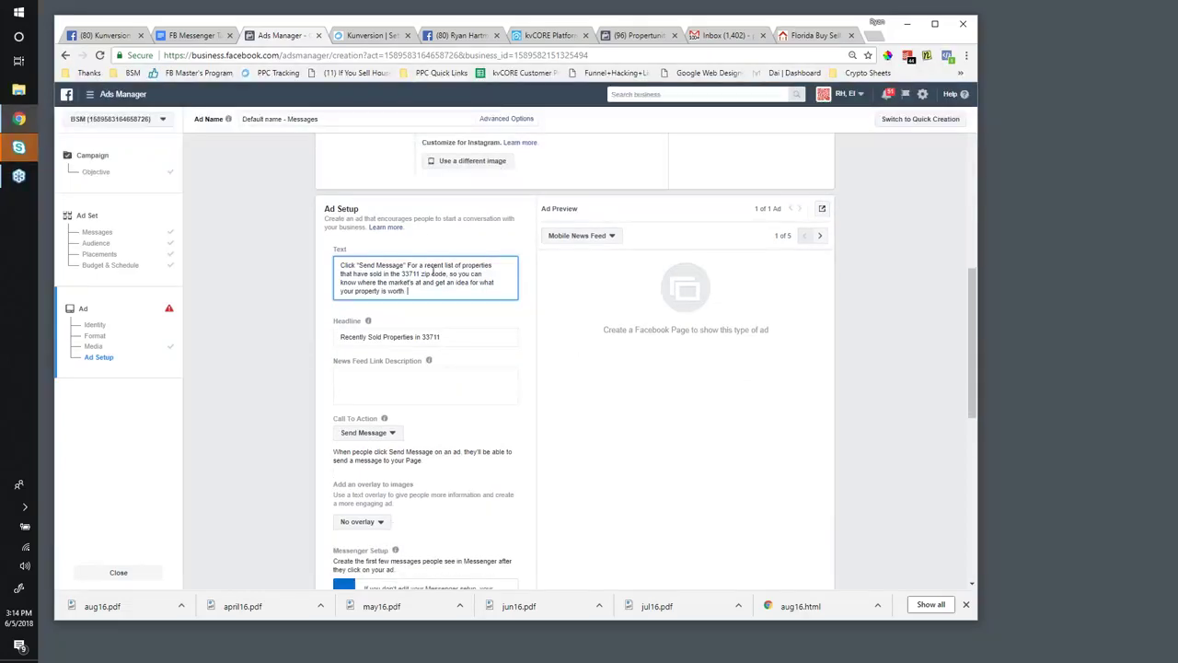
drag(451, 272, 465, 292)
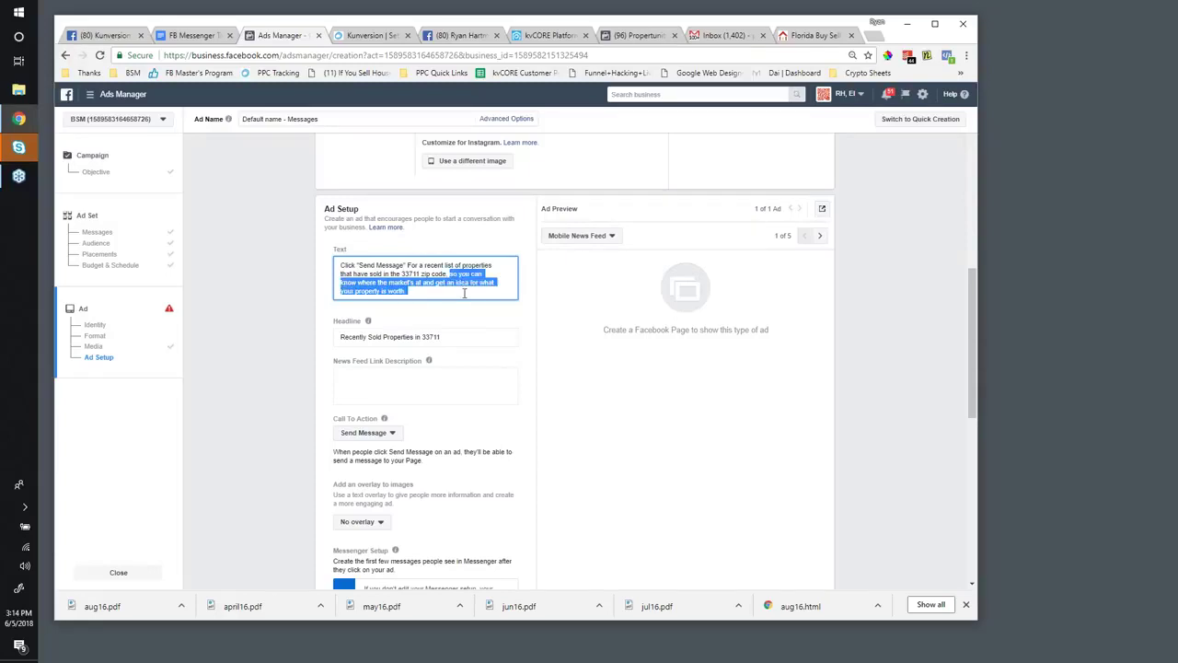
scroll(470, 291, down, 1)
click(343, 275)
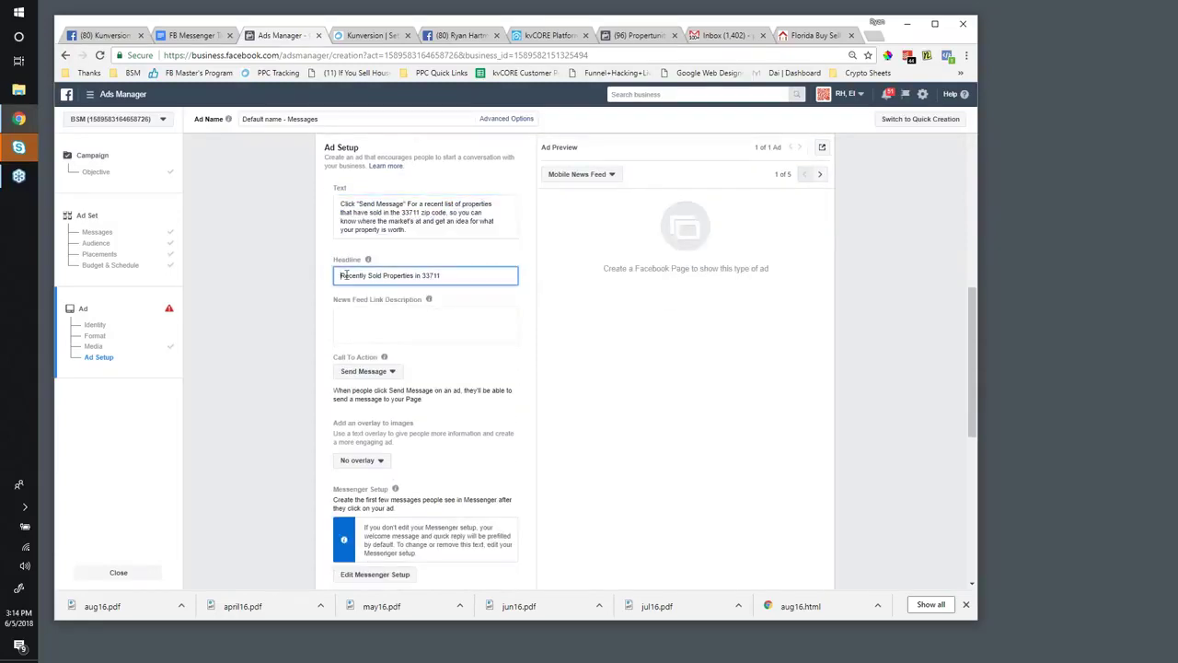
scroll(508, 305, down, 3)
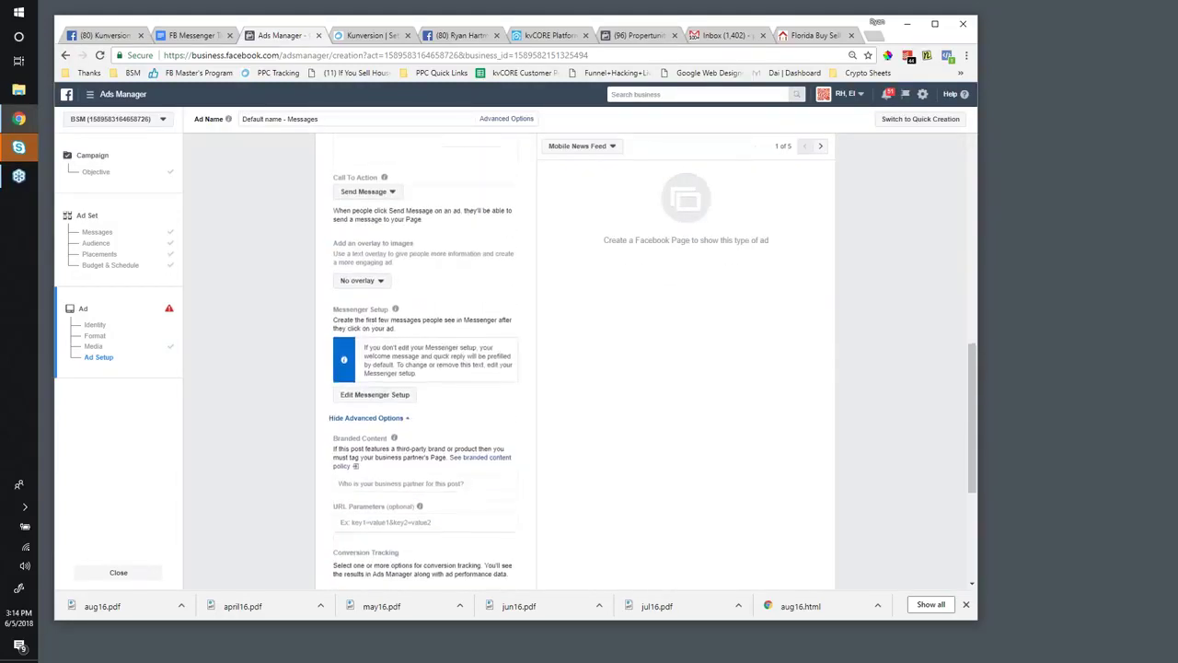
scroll(507, 305, up, 6)
scroll(589, 284, down, 3)
- Search 'propertunity' and set Propertunity Knocks as the ad's Facebook Page
scroll(574, 292, up, 5)
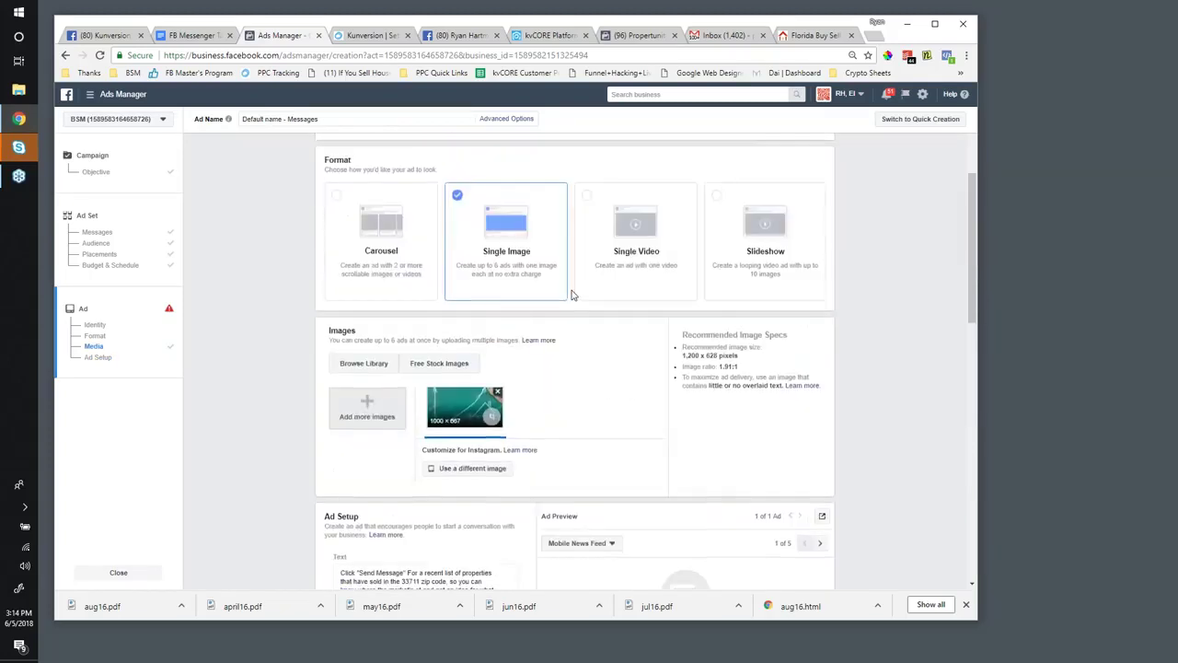
scroll(571, 294, up, 1)
click(373, 260)
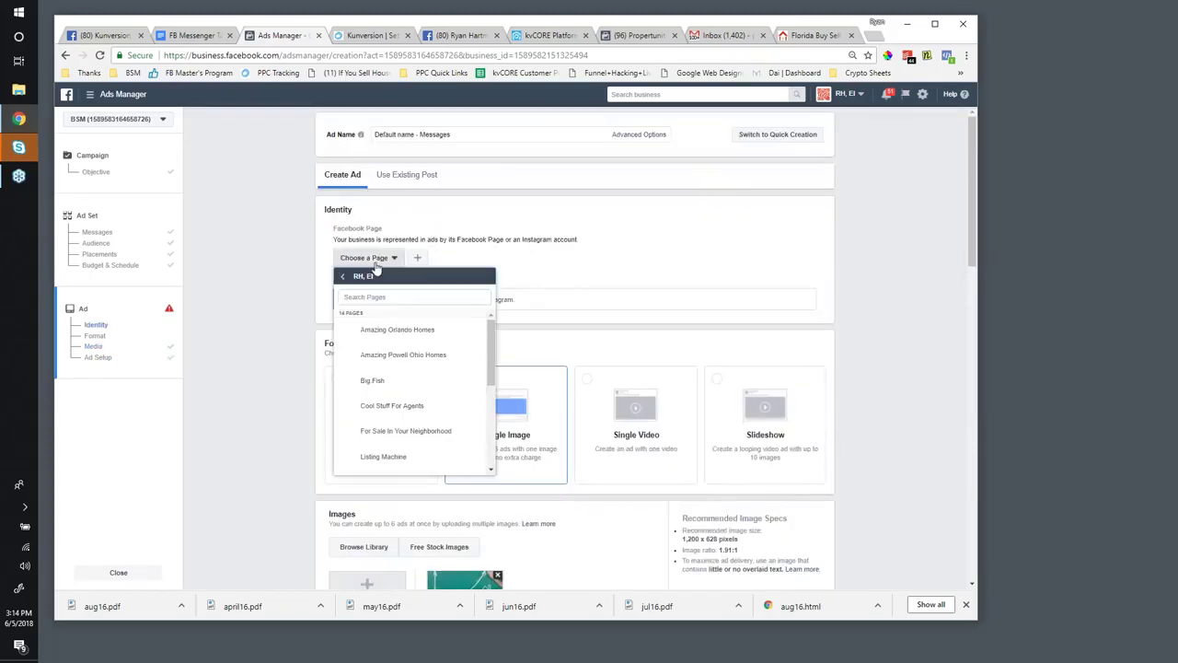
click(342, 276)
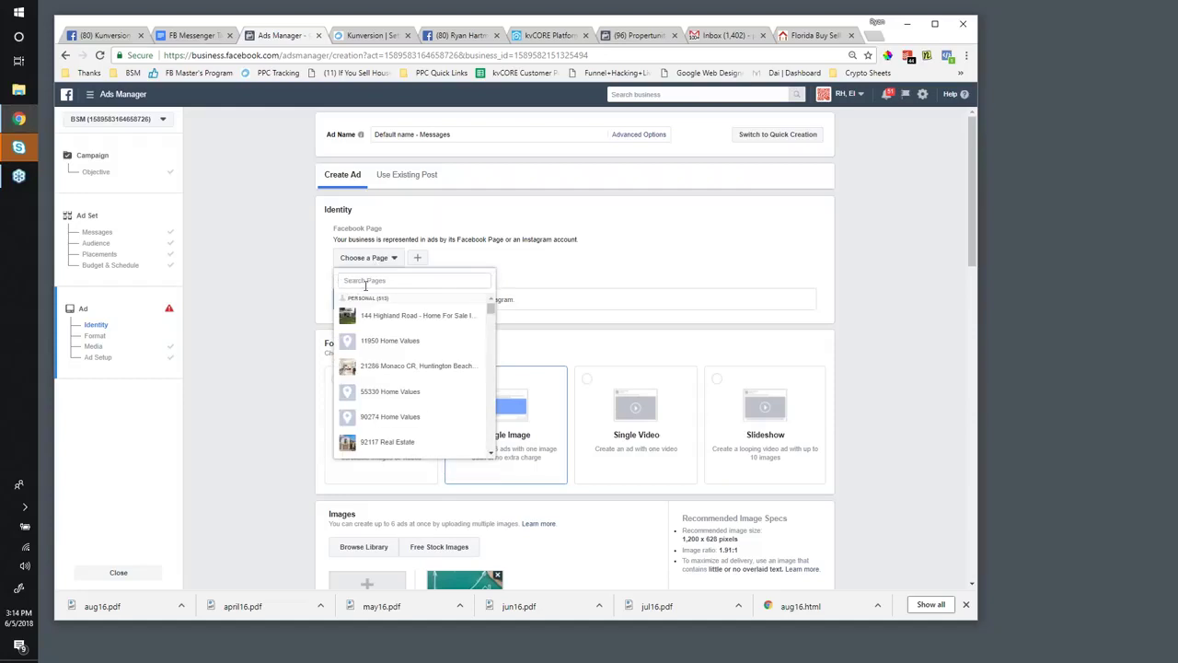
text(propertunity)
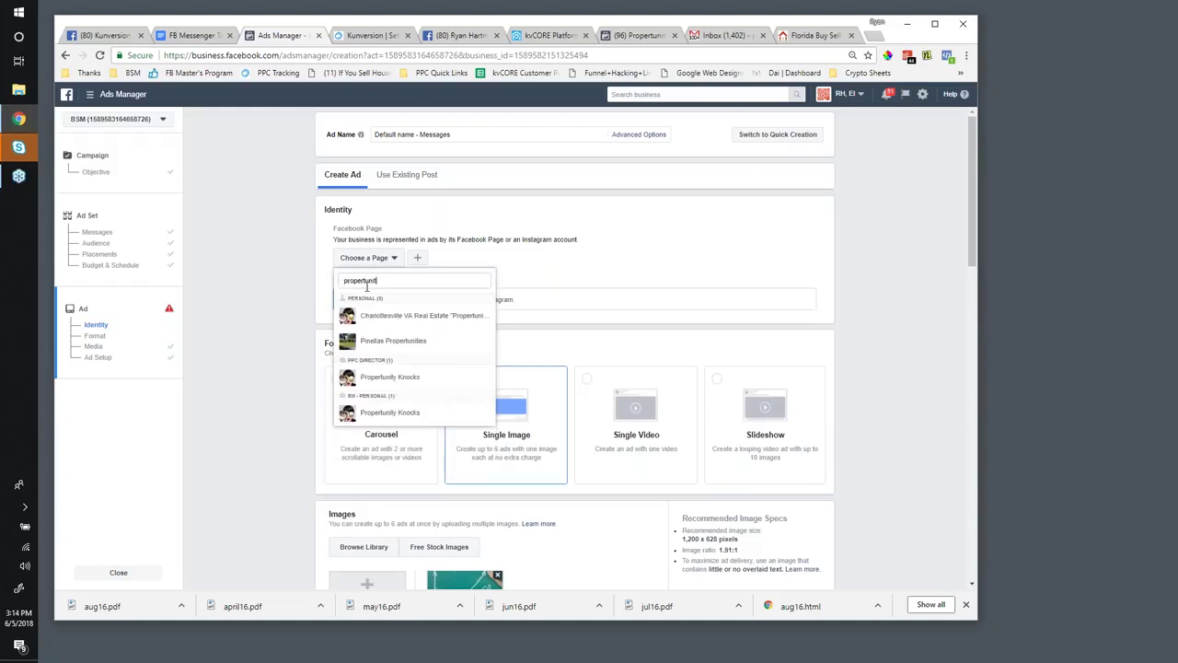
click(373, 322)
- Scroll through the ad preview to review the complete ad
scroll(359, 331, down, 3)
scroll(350, 336, up, 3)
scroll(346, 337, down, 6)
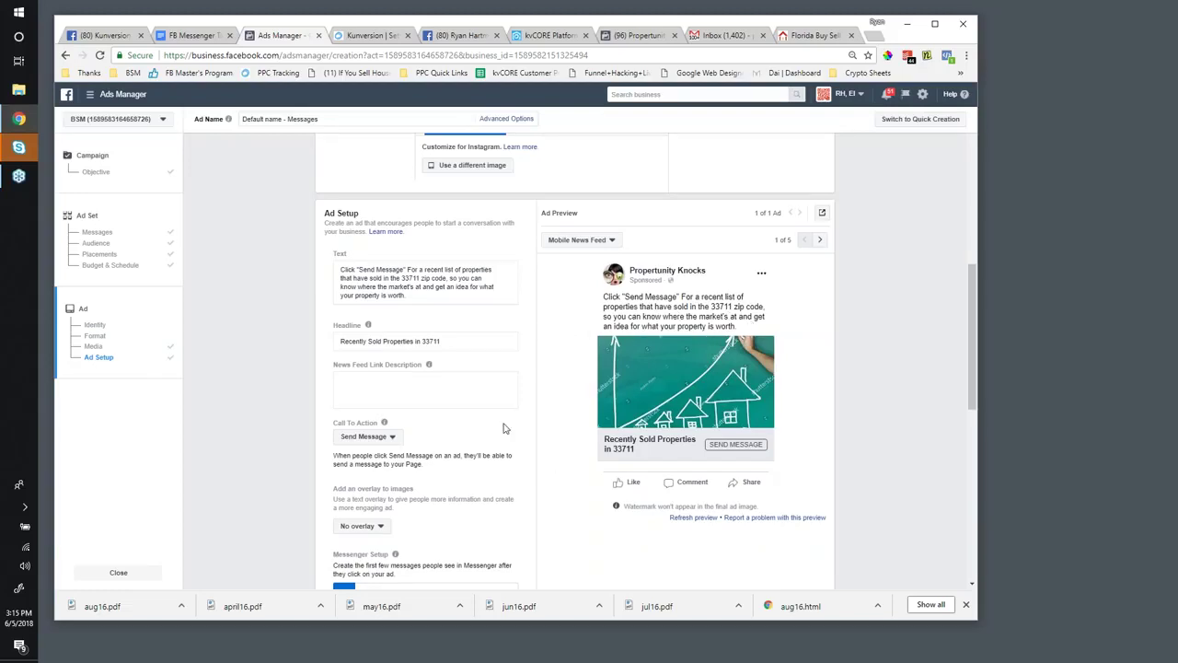
scroll(503, 396, down, 1)
scroll(423, 368, down, 1)
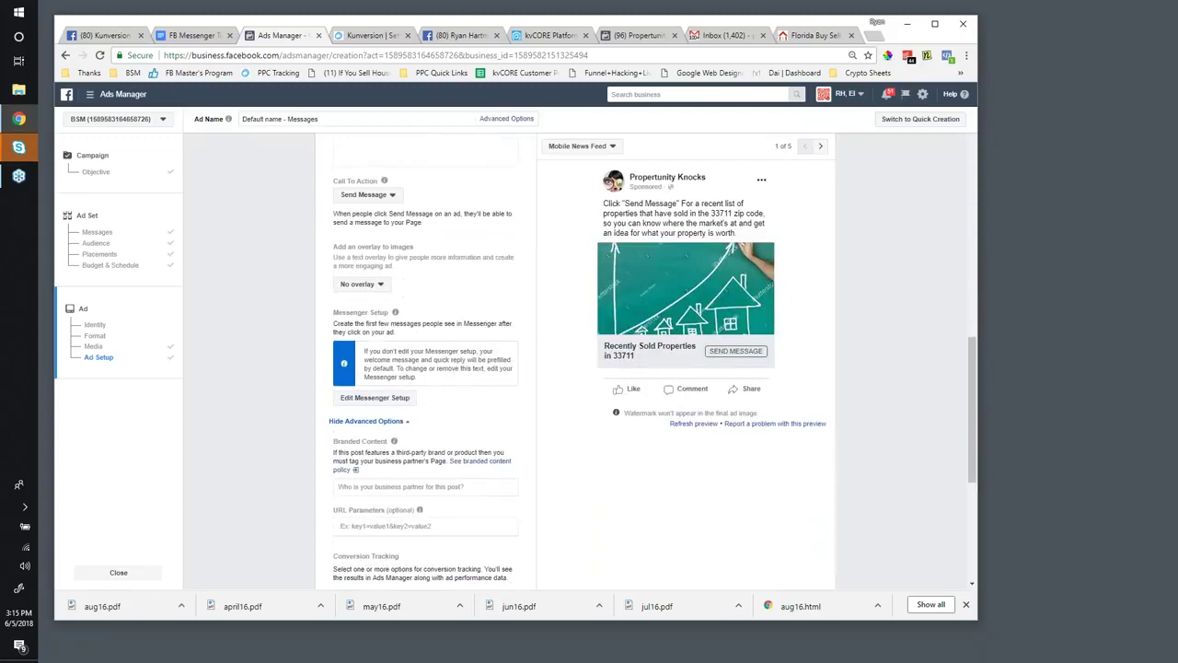
scroll(423, 368, up, 1)
scroll(515, 426, up, 2)
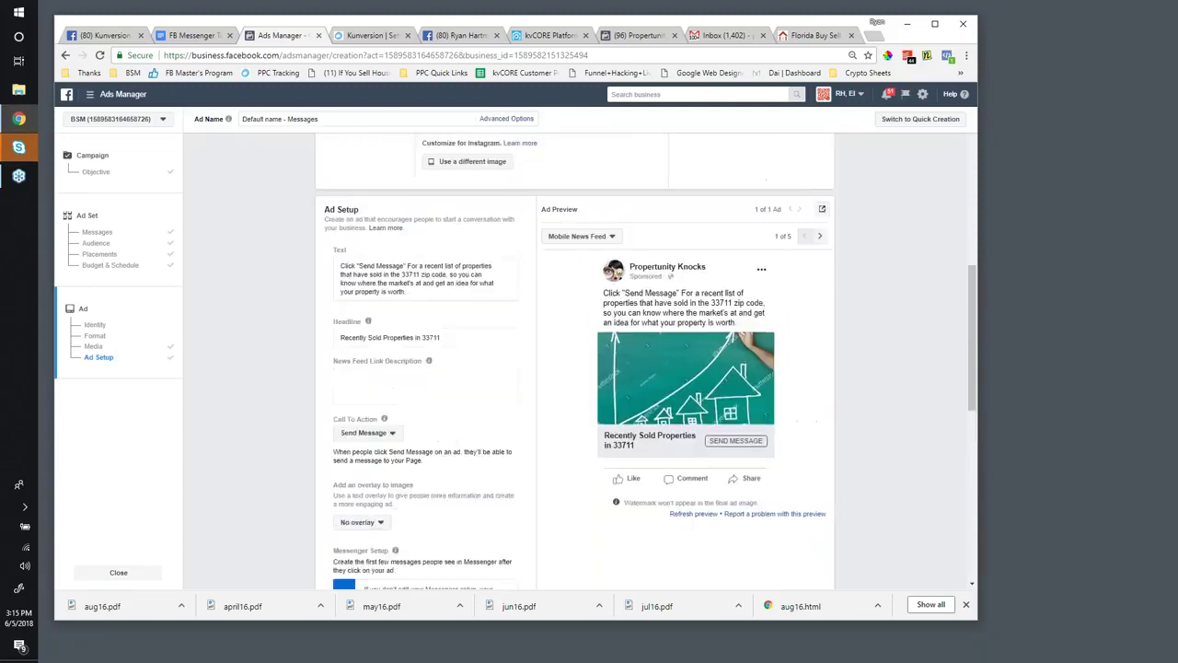
scroll(515, 426, down, 2)
scroll(756, 463, down, 5)
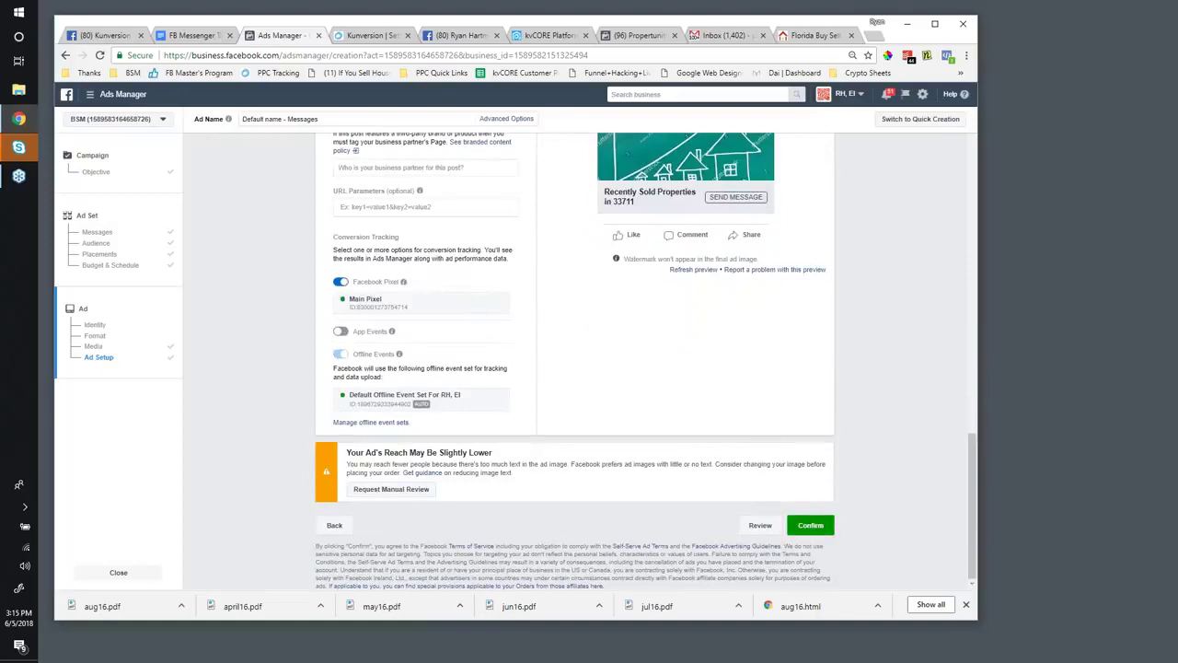
scroll(544, 396, up, 2)
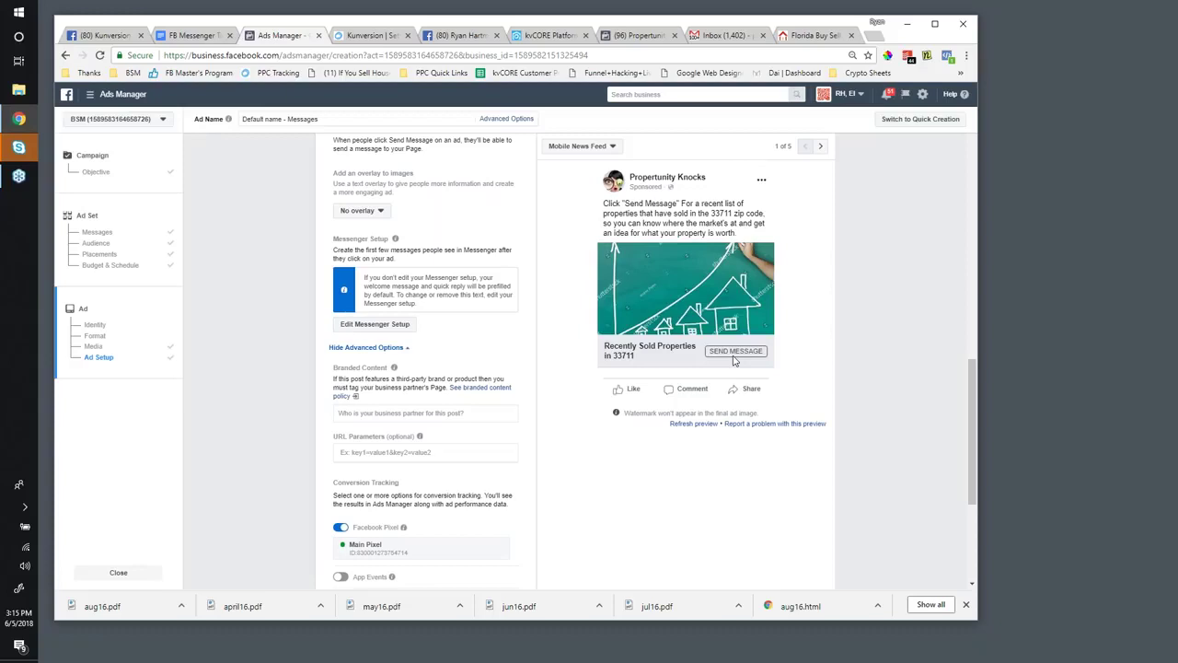
- Load the /sell.php page on the Florida Buy Sell Invest website
click(800, 37)
click(301, 55)
scroll(511, 350, up, 3)
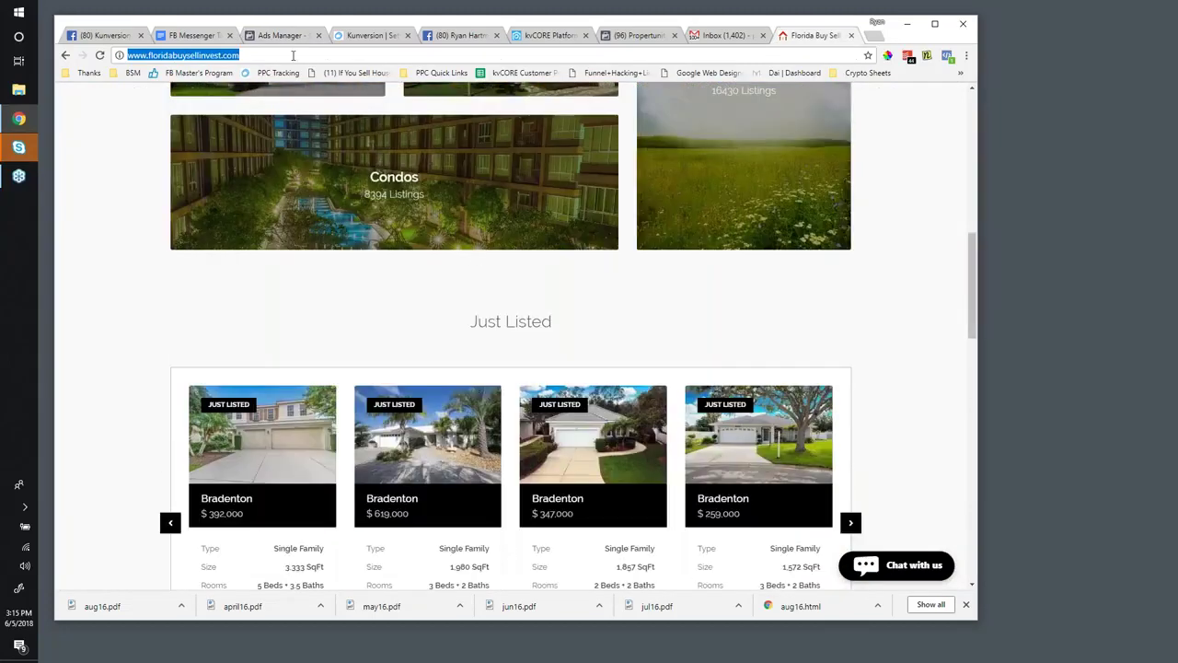
click(293, 55)
text(/sell.php)
key(Return)
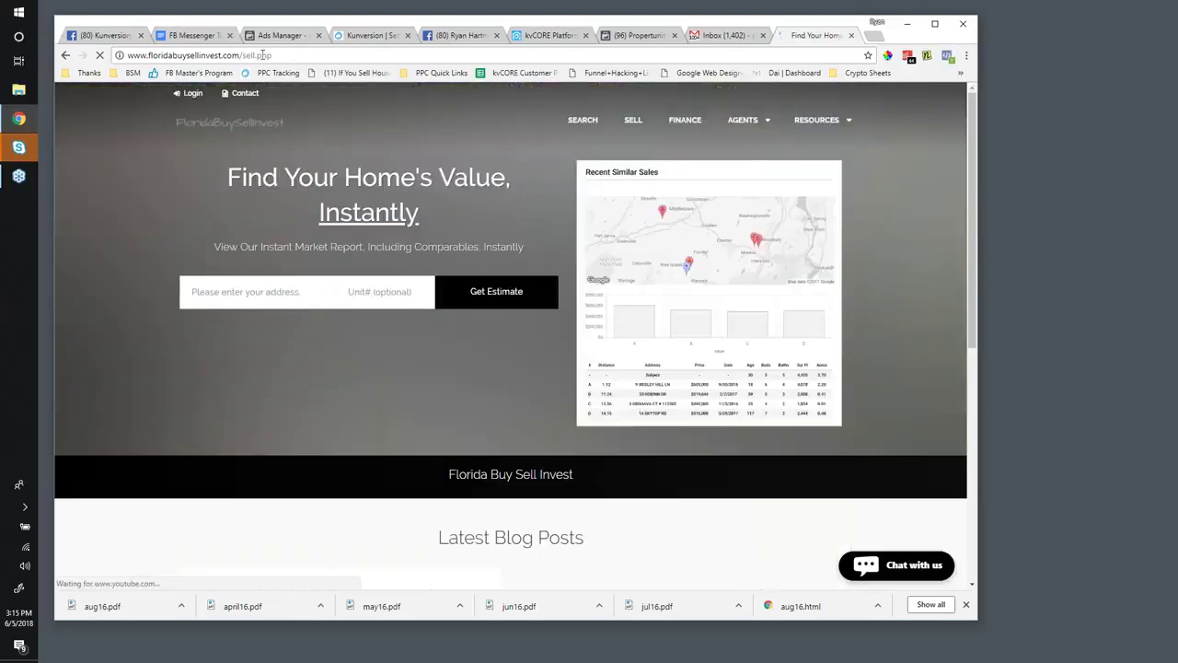
- Copy the sell page's web address and return to the Facebook ad setup
click(293, 55)
right_click(267, 57)
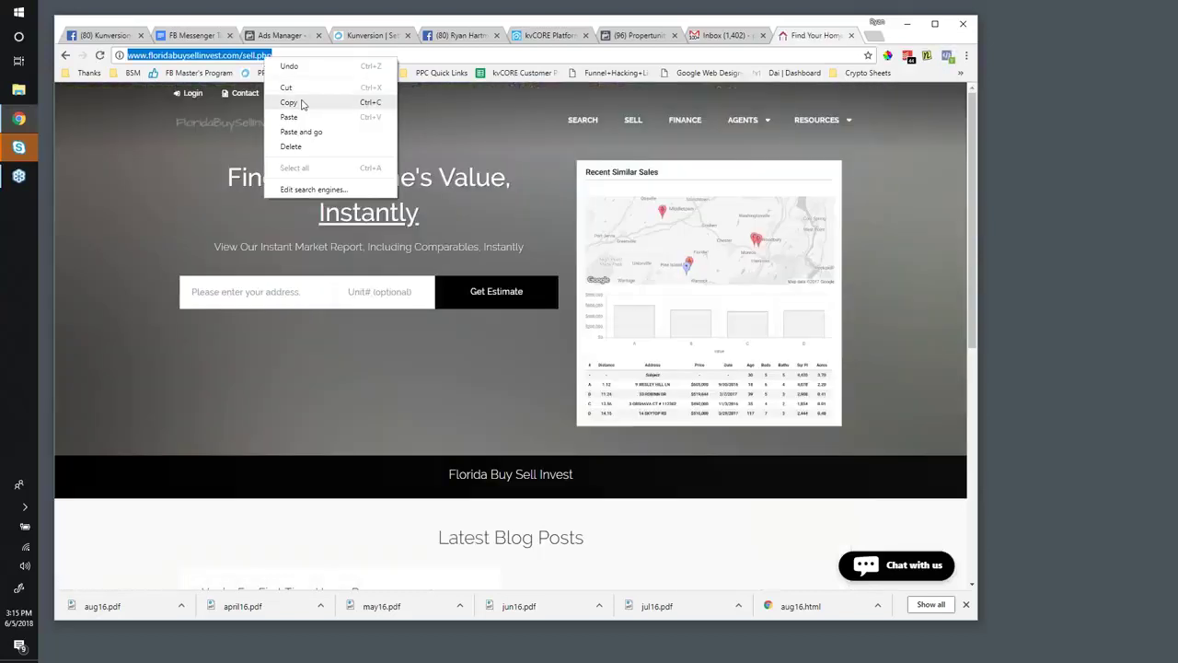
click(290, 102)
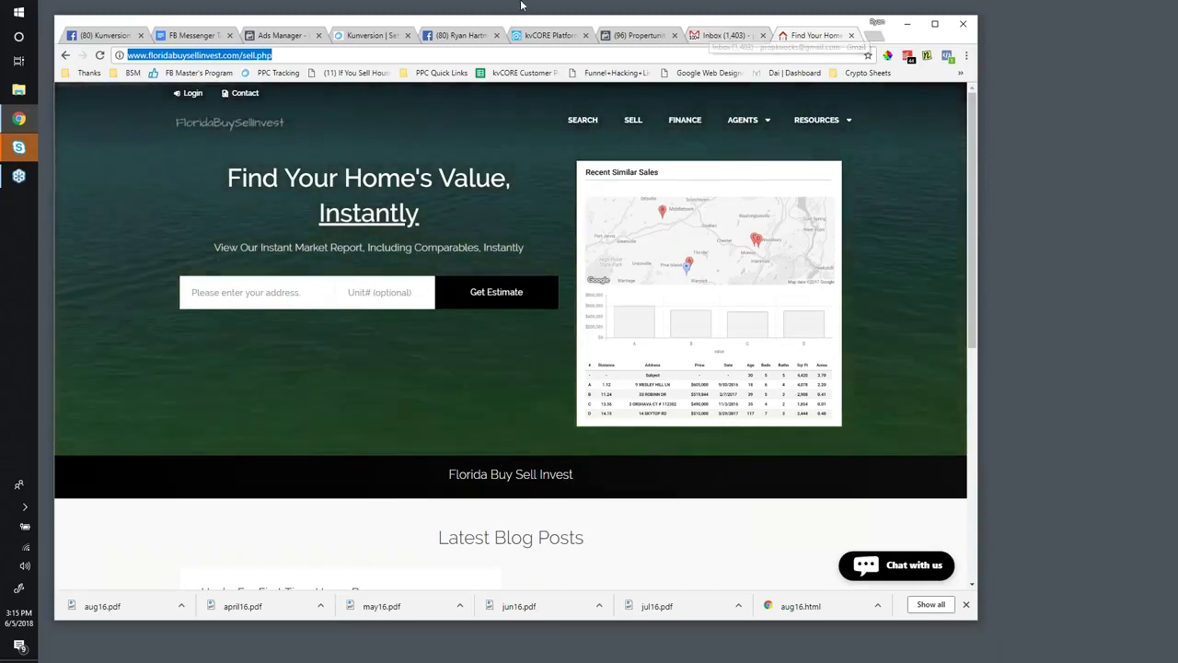
click(277, 35)
- Scroll through the ad's text, image and Send Message preview, then return to the FB Messenger Tactics notes
scroll(686, 393, down, 2)
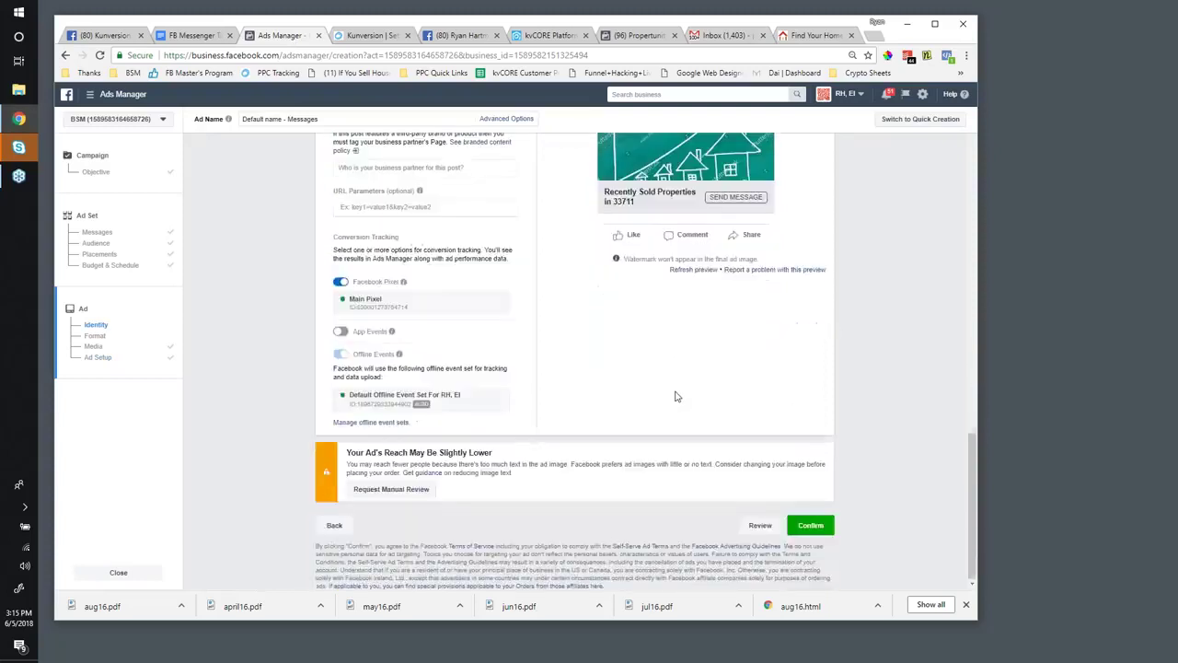
scroll(675, 396, up, 15)
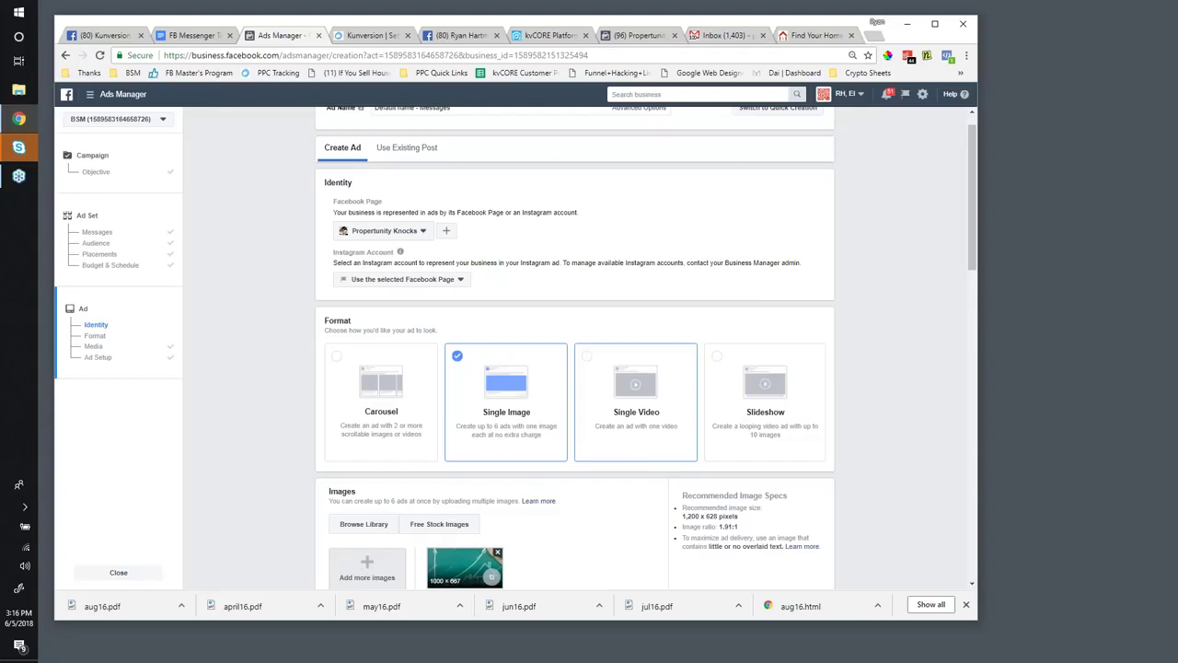
scroll(575, 350, down, 3)
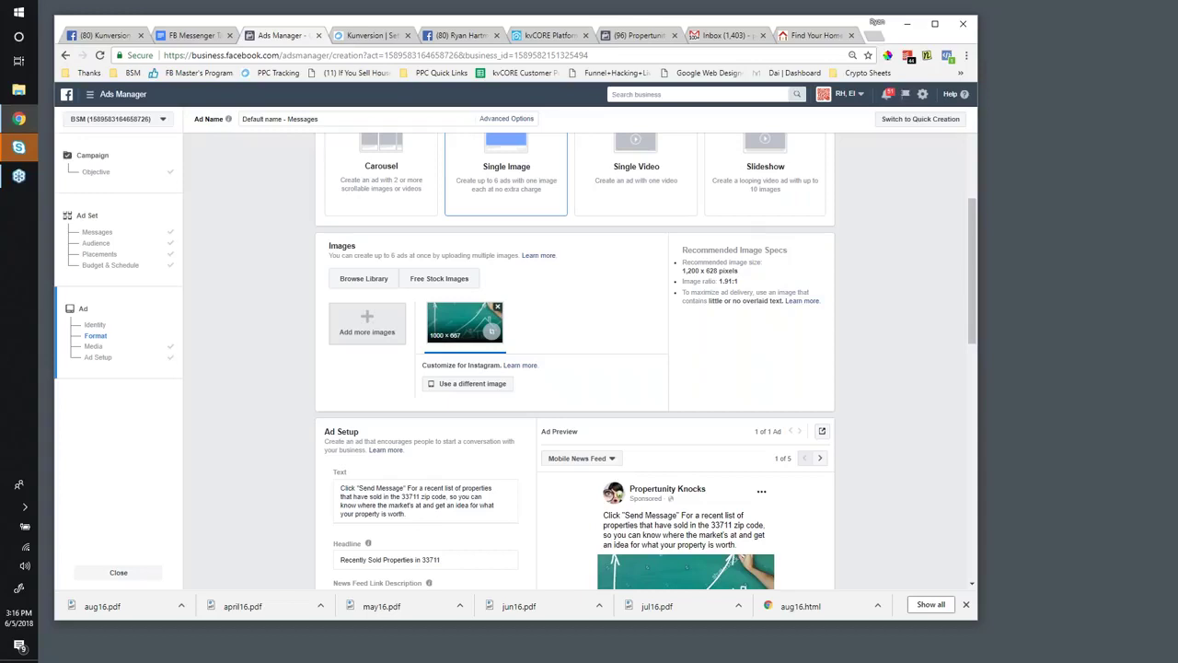
scroll(539, 415, down, 1)
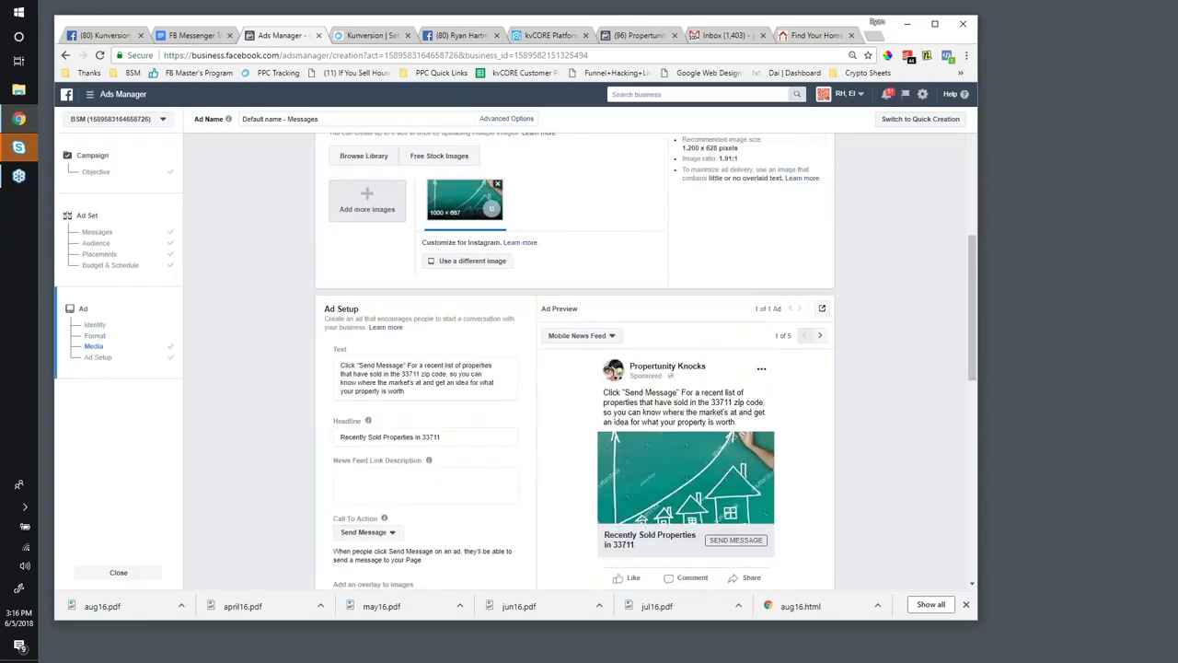
click(189, 35)
scroll(488, 297, down, 3)
click(424, 335)
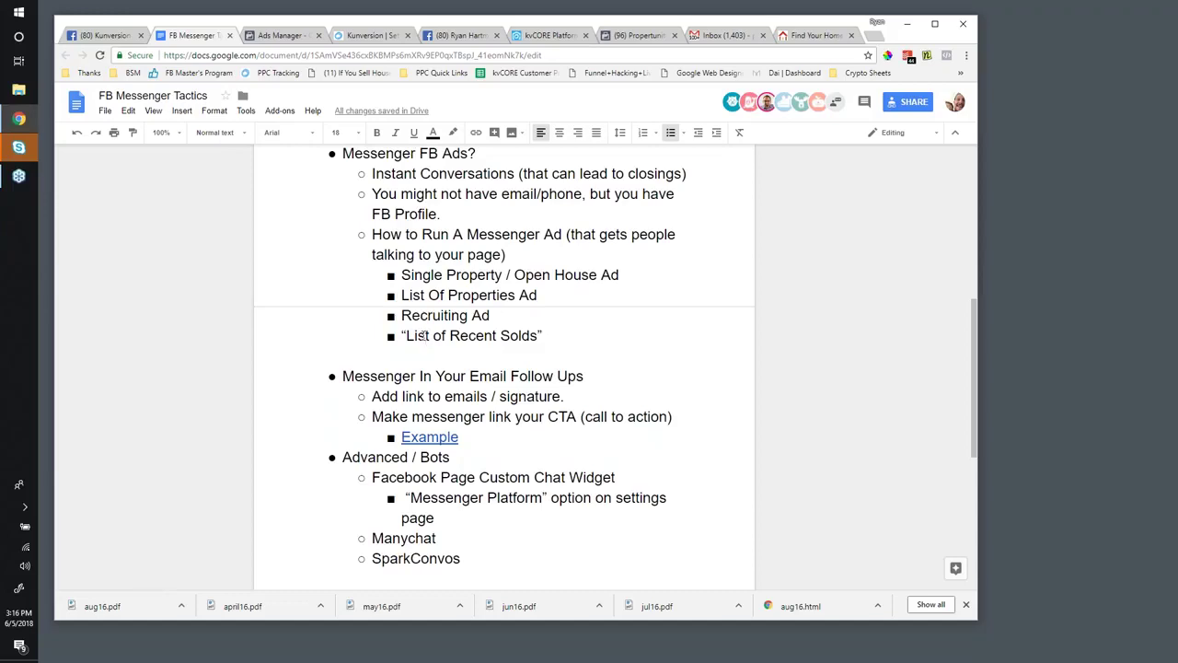
- Highlight the 'Messenger In Your Email Follow Ups' heading, then switch to Kunversion's agent settings
scroll(474, 414, down, 2)
click(425, 314)
click(348, 254)
drag(356, 257, 572, 255)
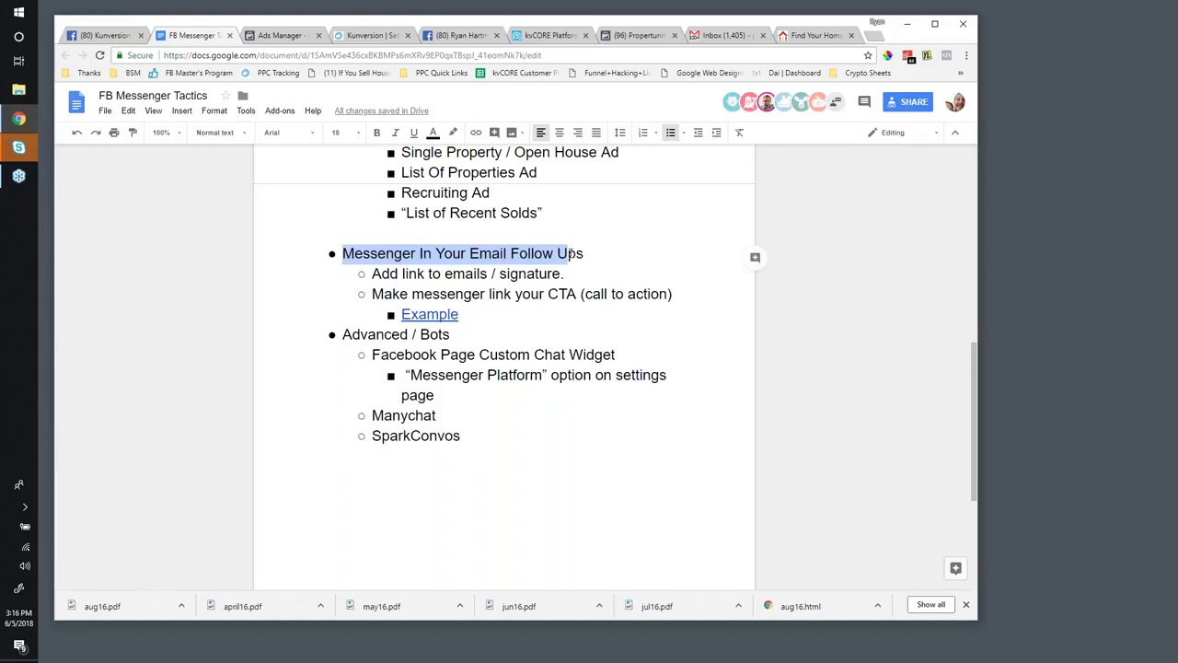
scroll(746, 523, down, 1)
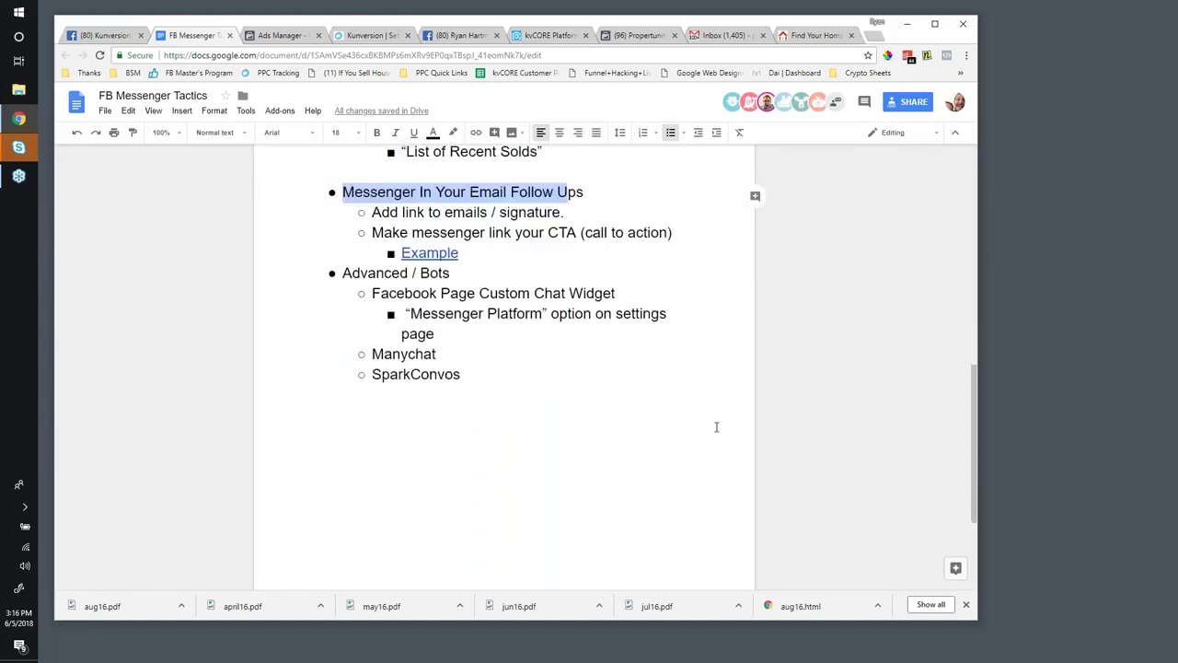
scroll(715, 426, up, 2)
click(363, 35)
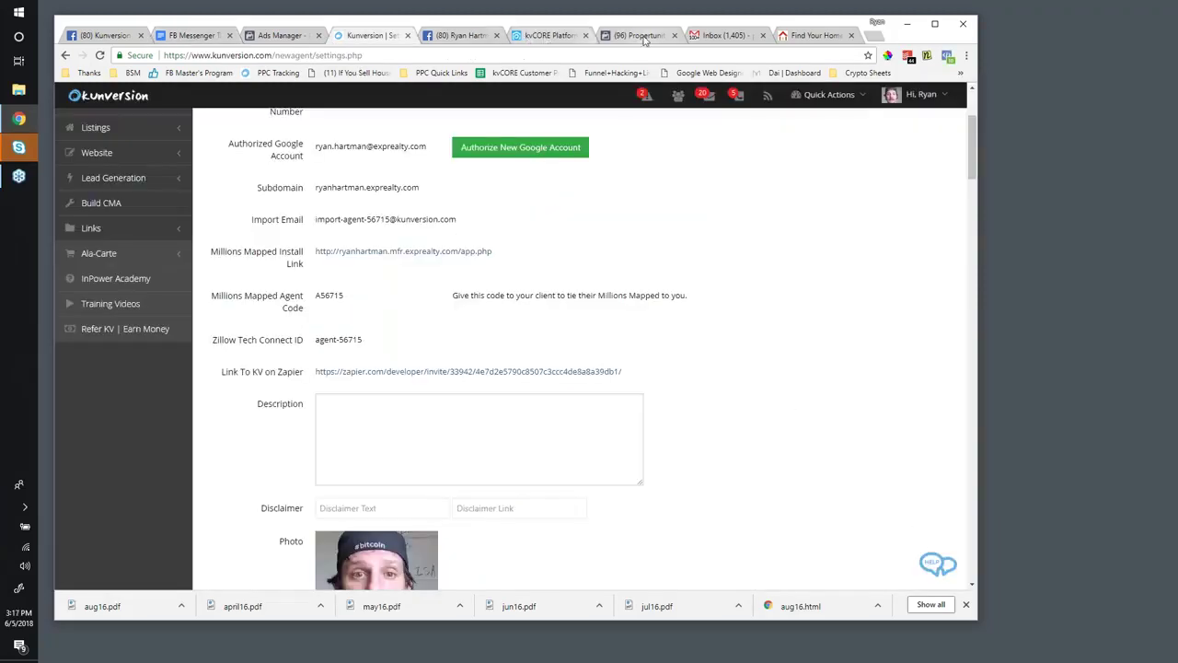
- Copy the Chat with us button's Messenger link, paste it into the address bar, and return to the notes
click(807, 35)
right_click(886, 565)
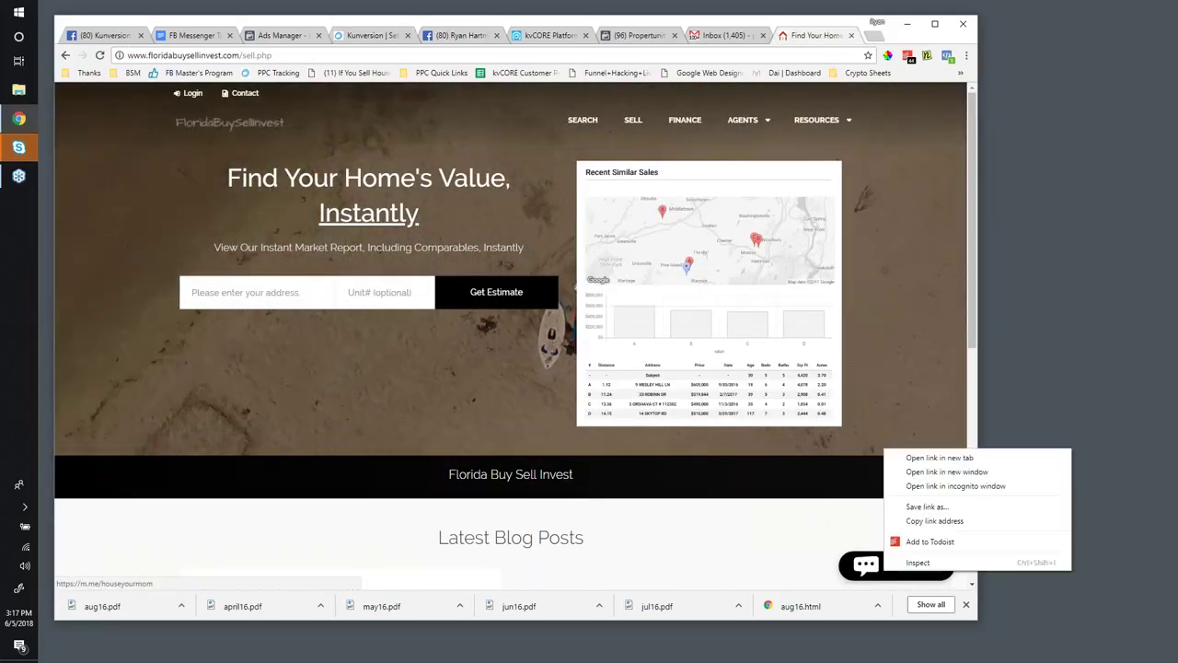
click(916, 518)
key(ctrl+l)
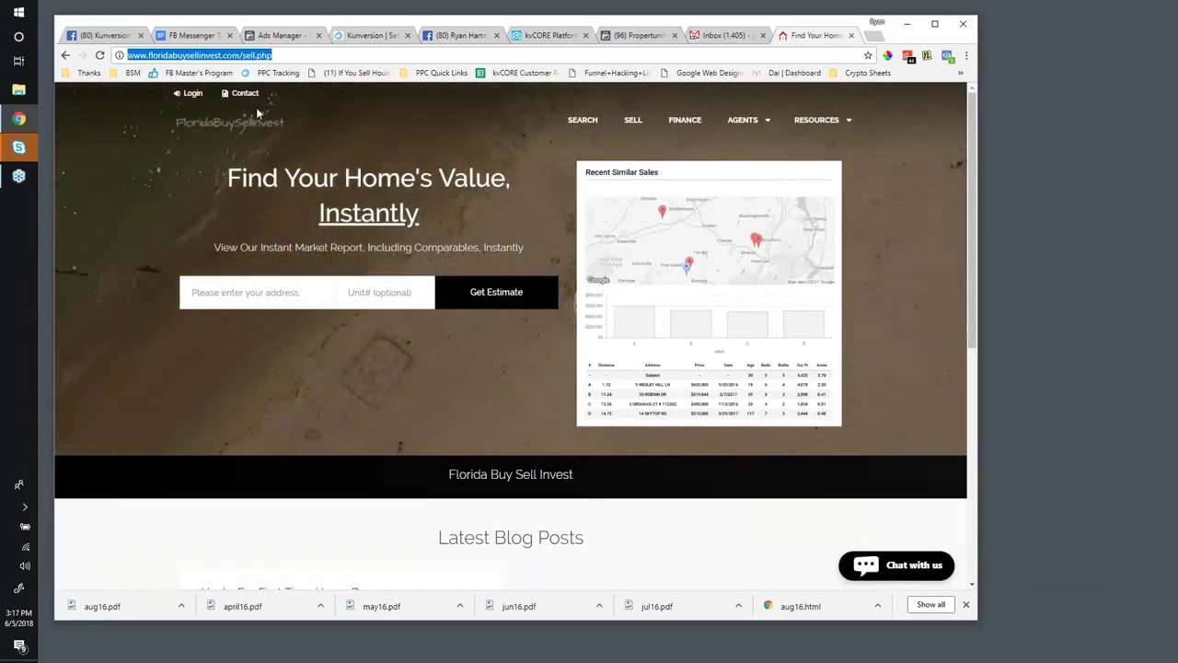
key(ctrl+v)
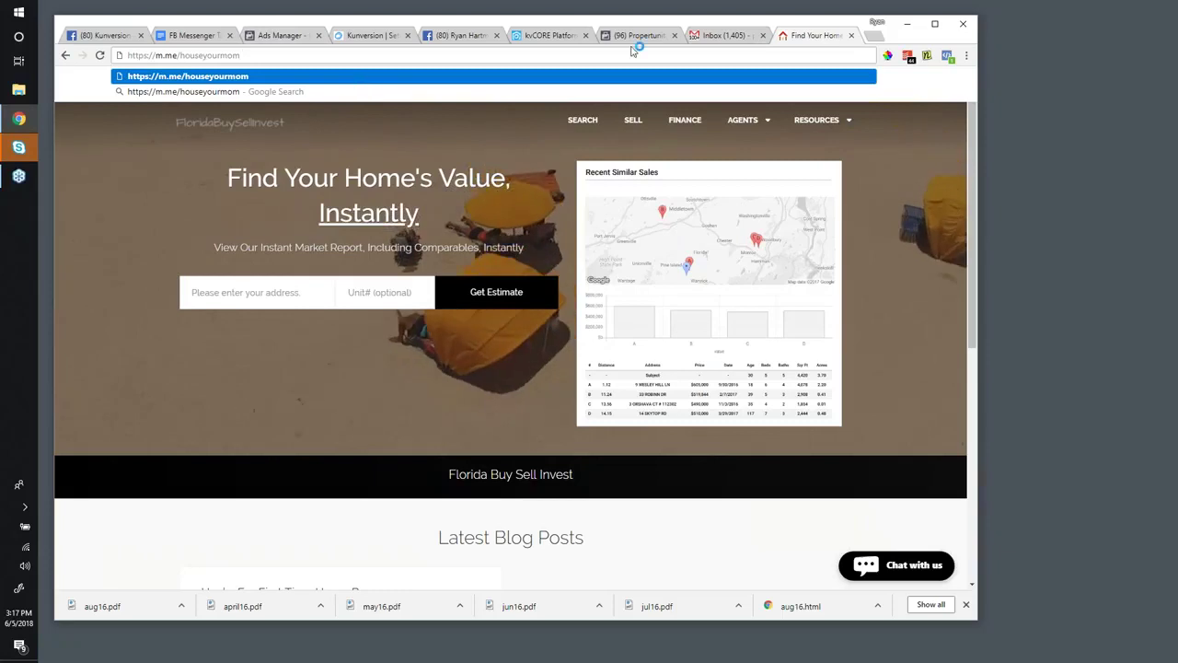
click(193, 35)
click(471, 438)
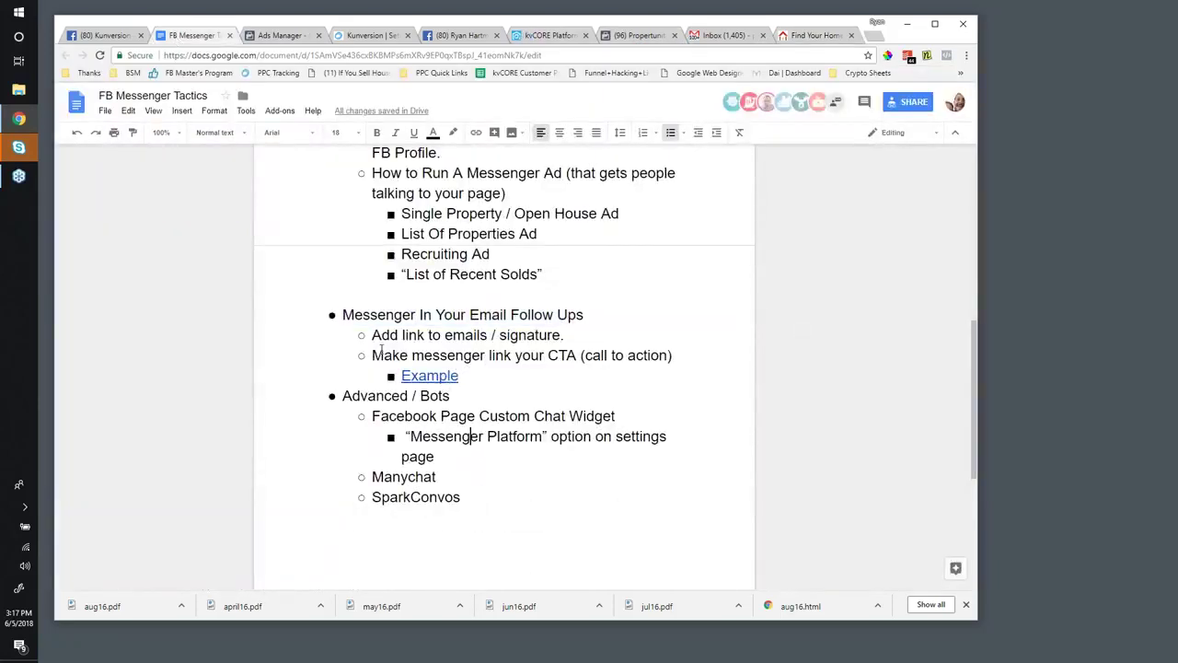
- Open the prntscr.com screenshot from the Example link under 'Make messenger link your CTA'
drag(372, 356, 689, 359)
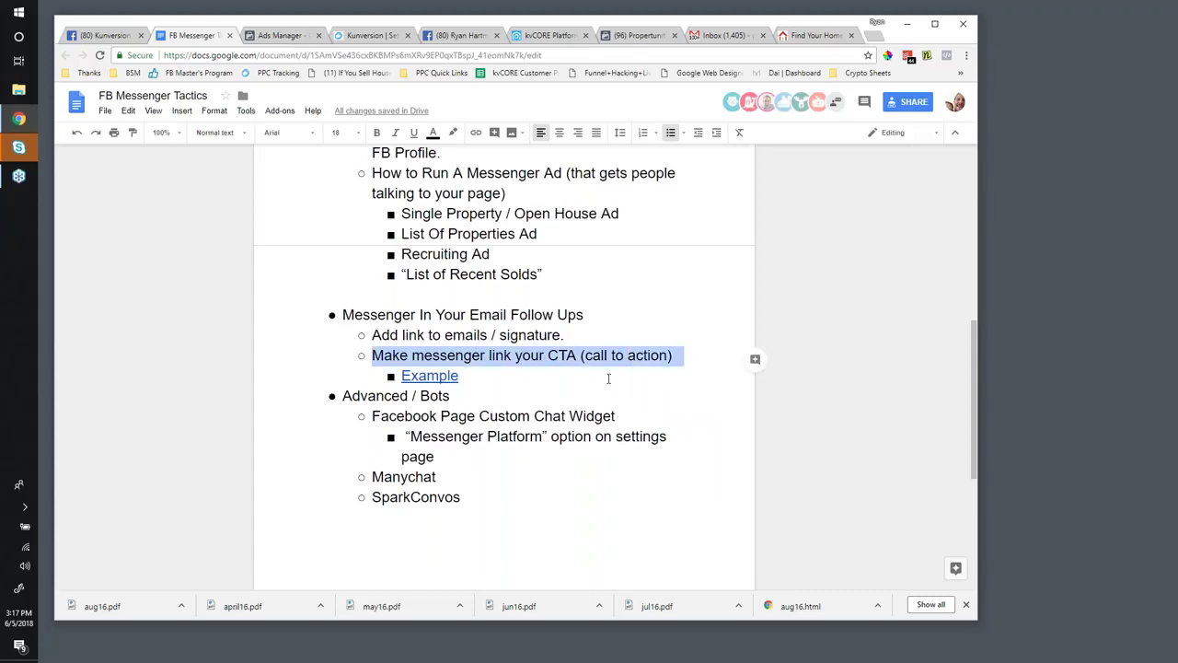
click(334, 365)
click(414, 377)
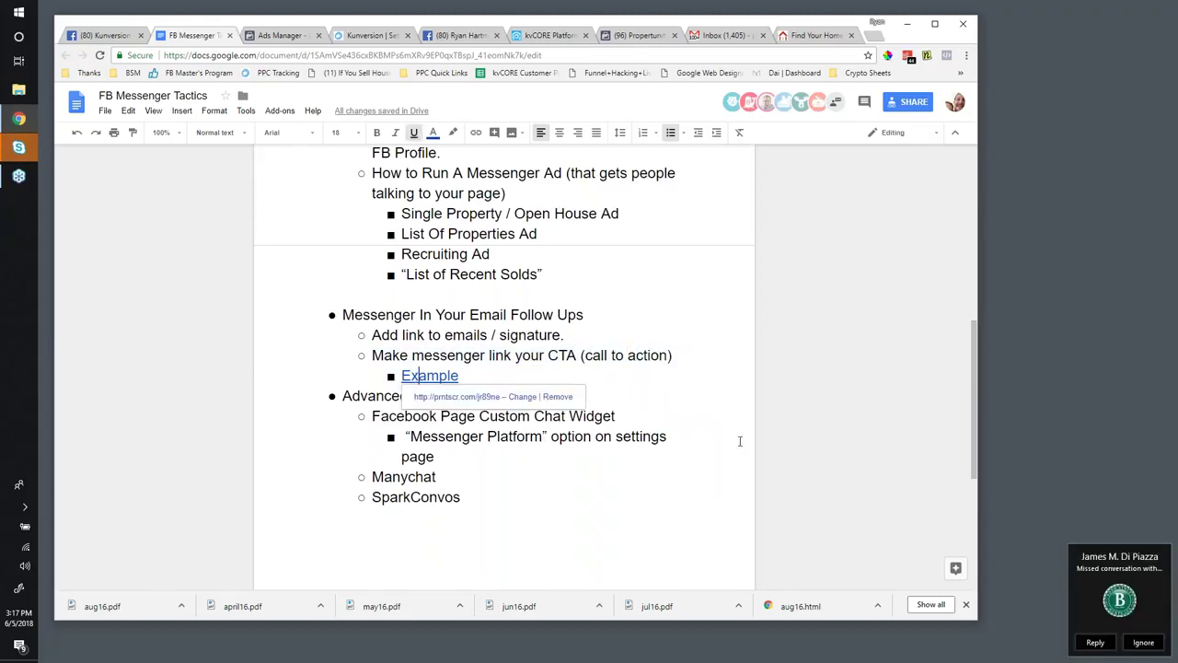
click(465, 396)
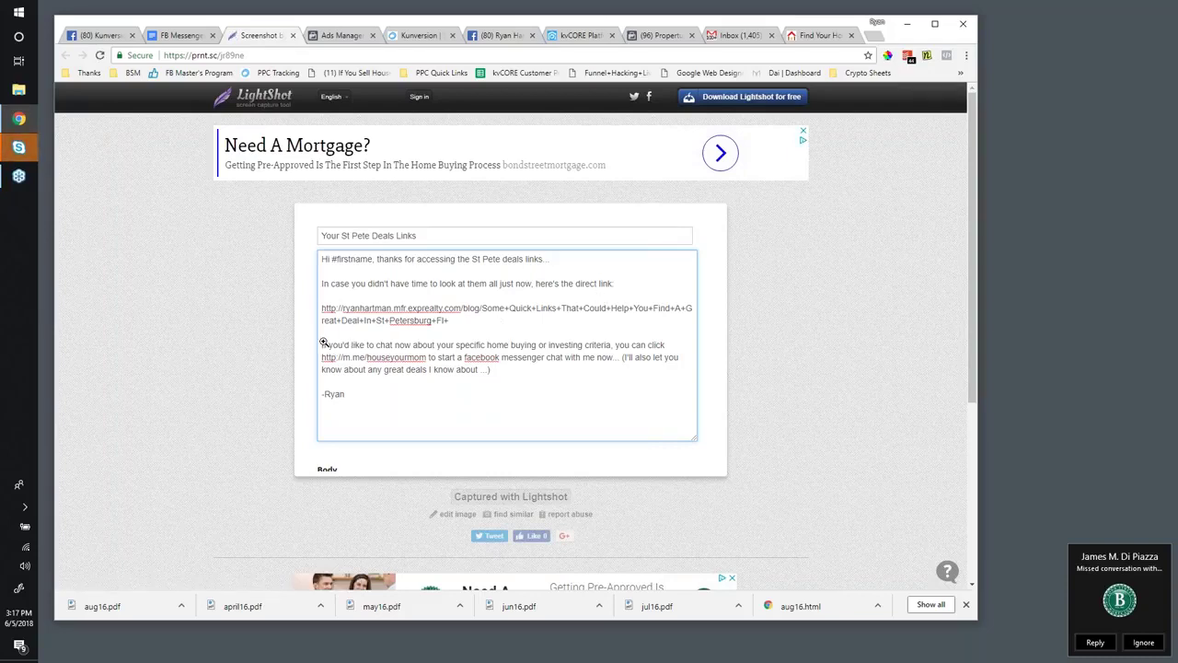
- Zoom to 125% and read the 'Your St Pete Deals Links' email screenshot
key(ctrl+plus)
key(ctrl+plus)
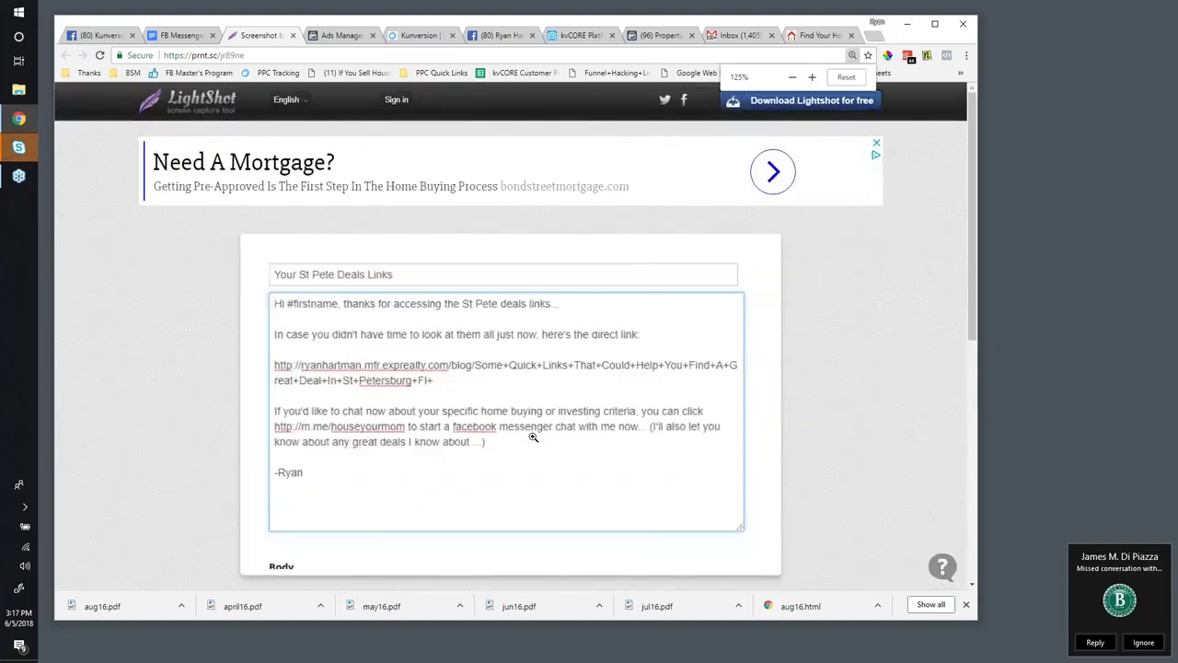
scroll(533, 437, down, 2)
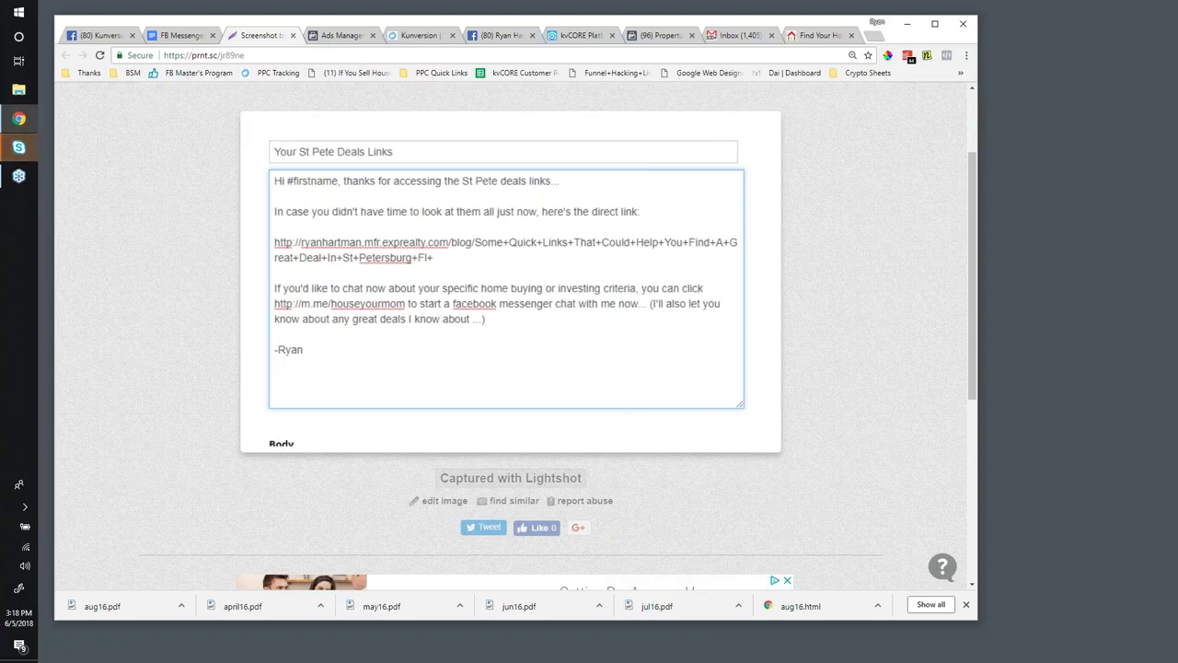
click(936, 638)
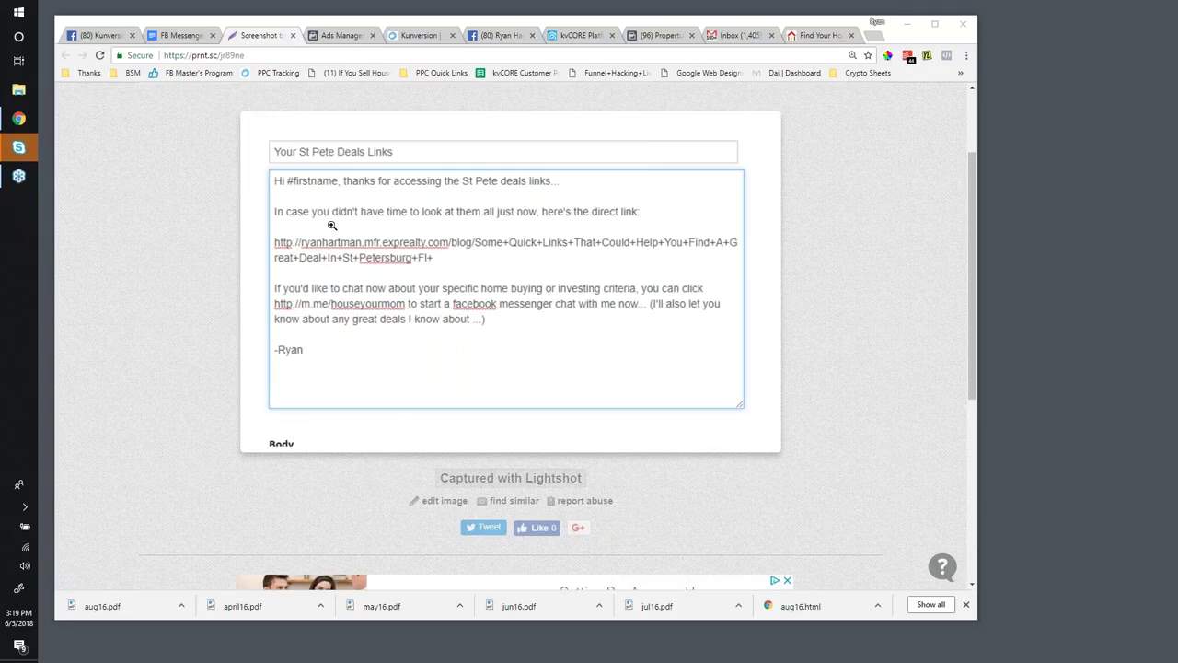
- Review the Advanced / Bots notes on the Messenger Platform option, then bring up the Facebook Page's settings
click(179, 39)
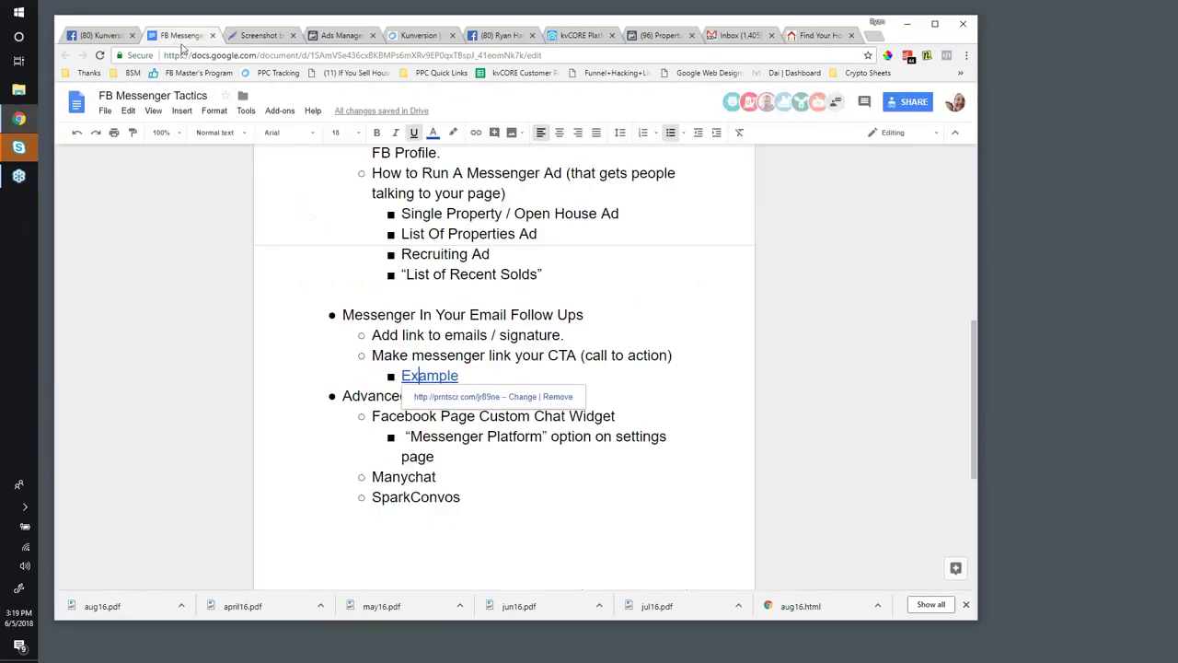
scroll(482, 411, down, 1)
click(481, 405)
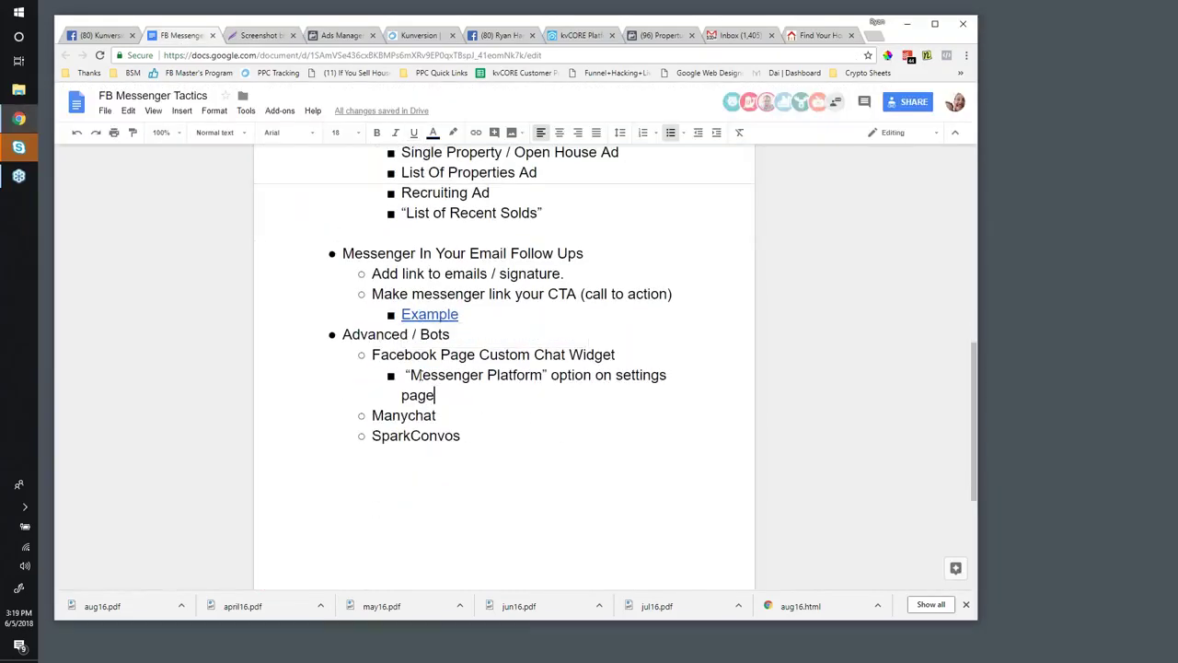
click(388, 335)
click(547, 429)
mouse_move(376, 352)
mouse_down()
mouse_move(473, 387)
mouse_move(507, 450)
mouse_move(379, 352)
mouse_up()
click(482, 378)
click(659, 36)
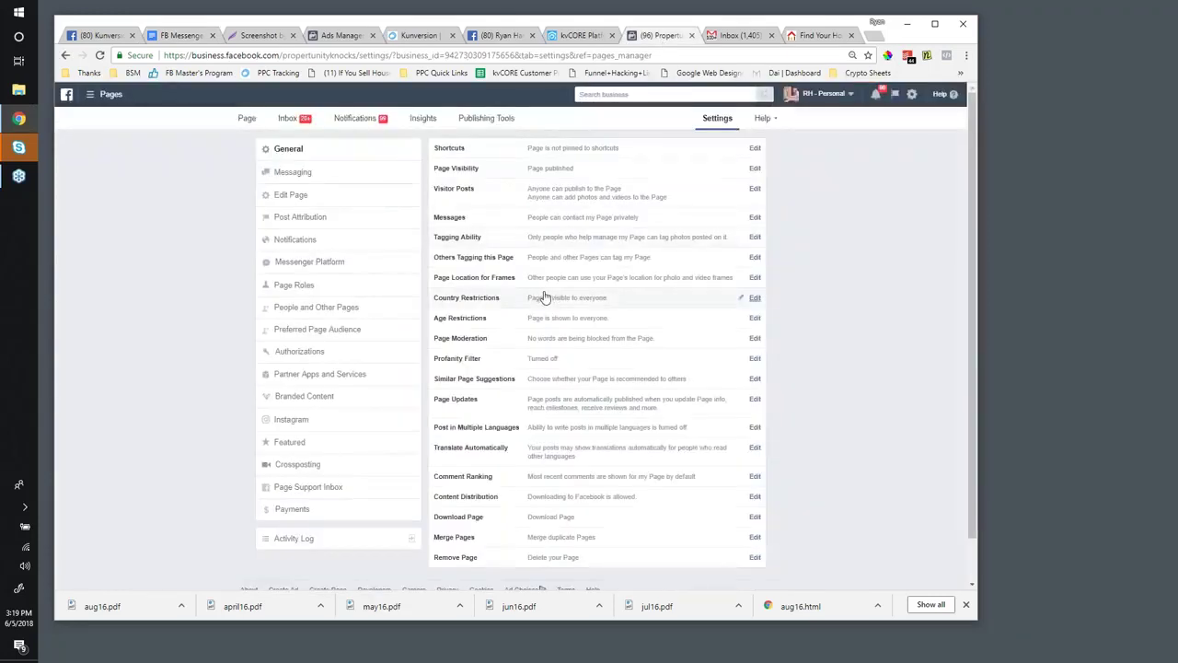
- Open the Page's Messenger Platform settings
scroll(544, 297, down, 1)
scroll(396, 369, up, 1)
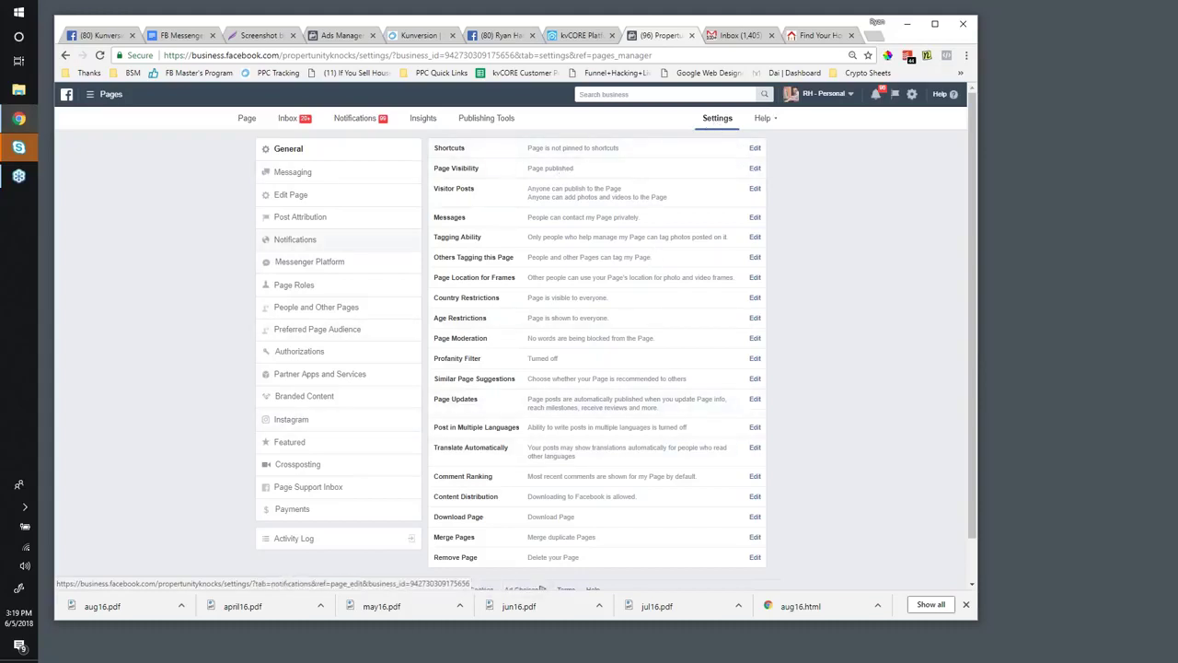
click(297, 265)
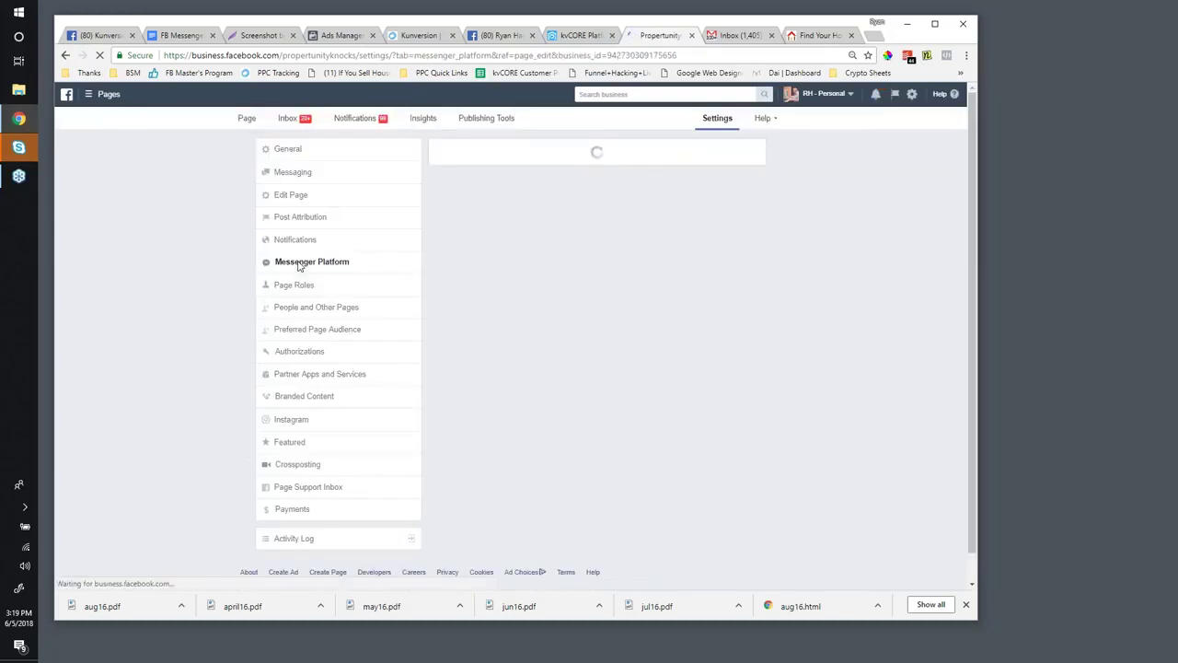
- Review subscribed apps and the whitelisted floridabuysellinvest.com domain, then start the Customer Chat Plugin setup
scroll(631, 309, down, 5)
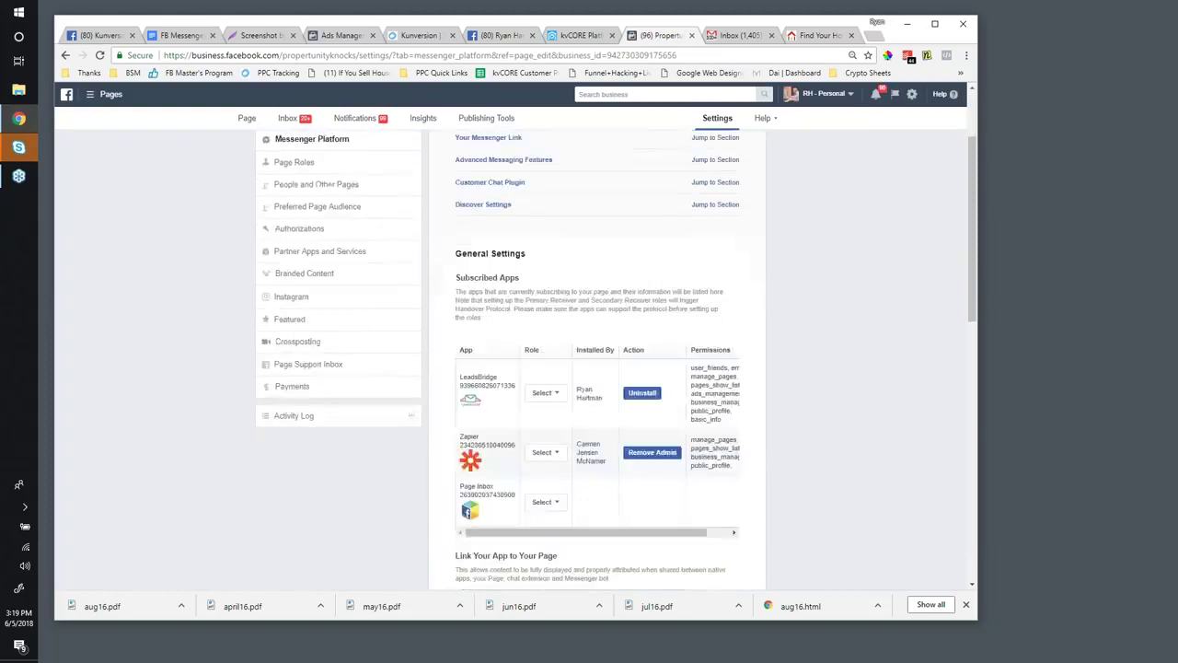
scroll(605, 406, down, 1)
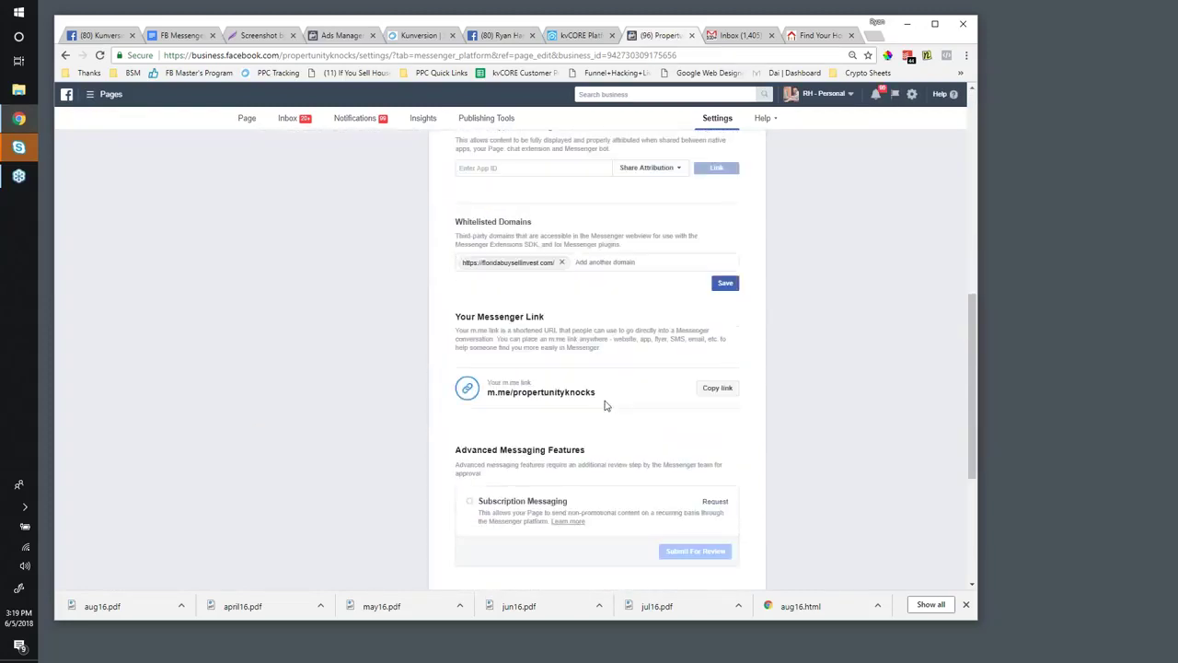
scroll(605, 406, down, 1)
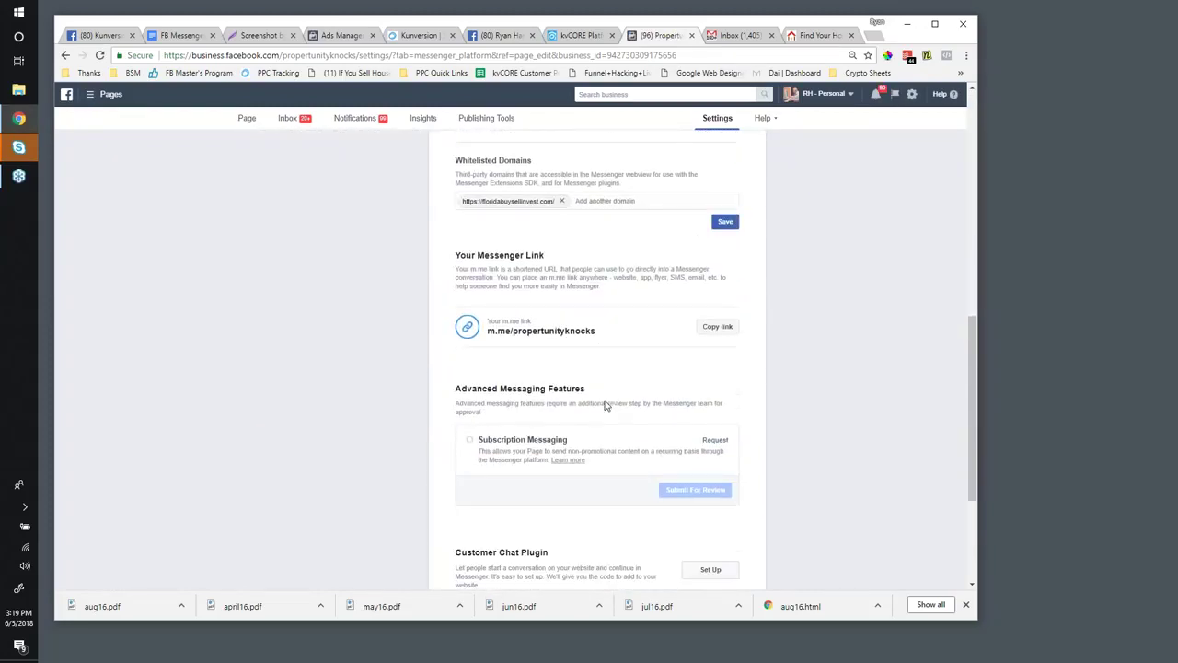
scroll(605, 406, up, 1)
scroll(564, 329, up, 2)
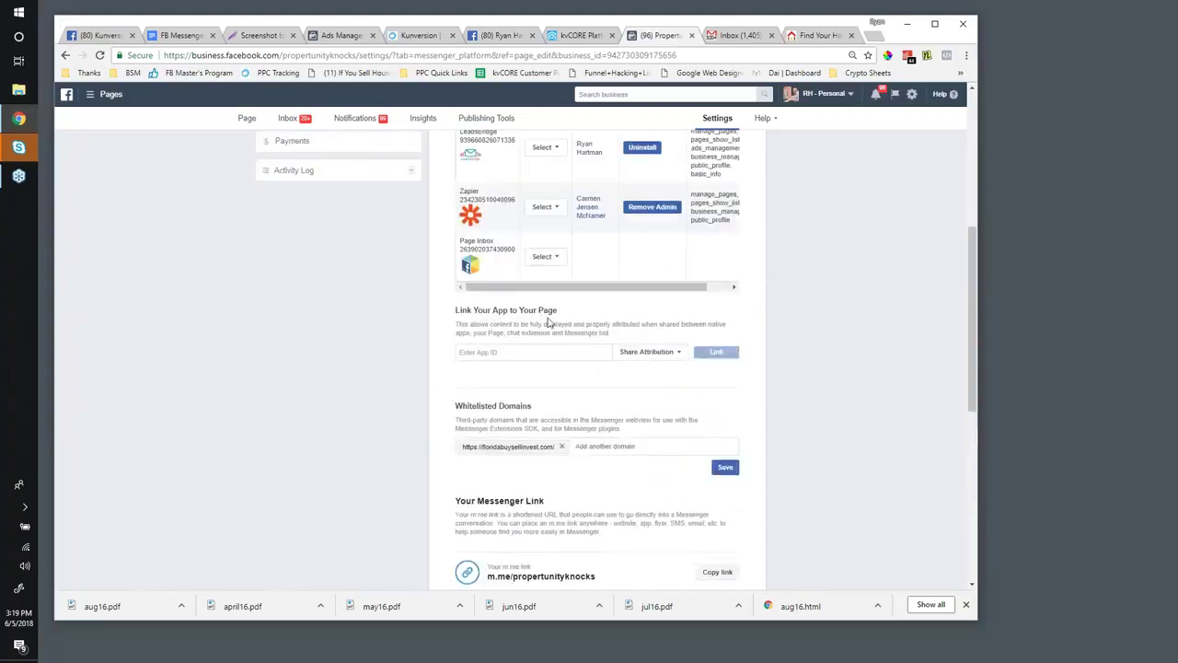
scroll(562, 350, down, 1)
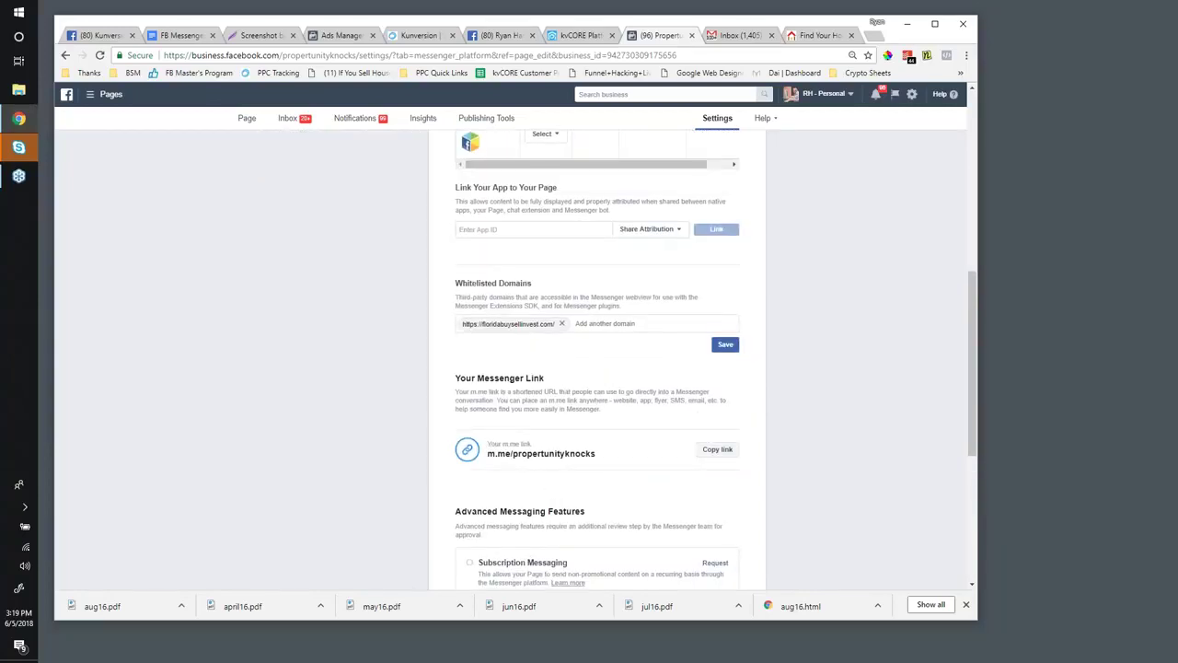
scroll(566, 366, down, 5)
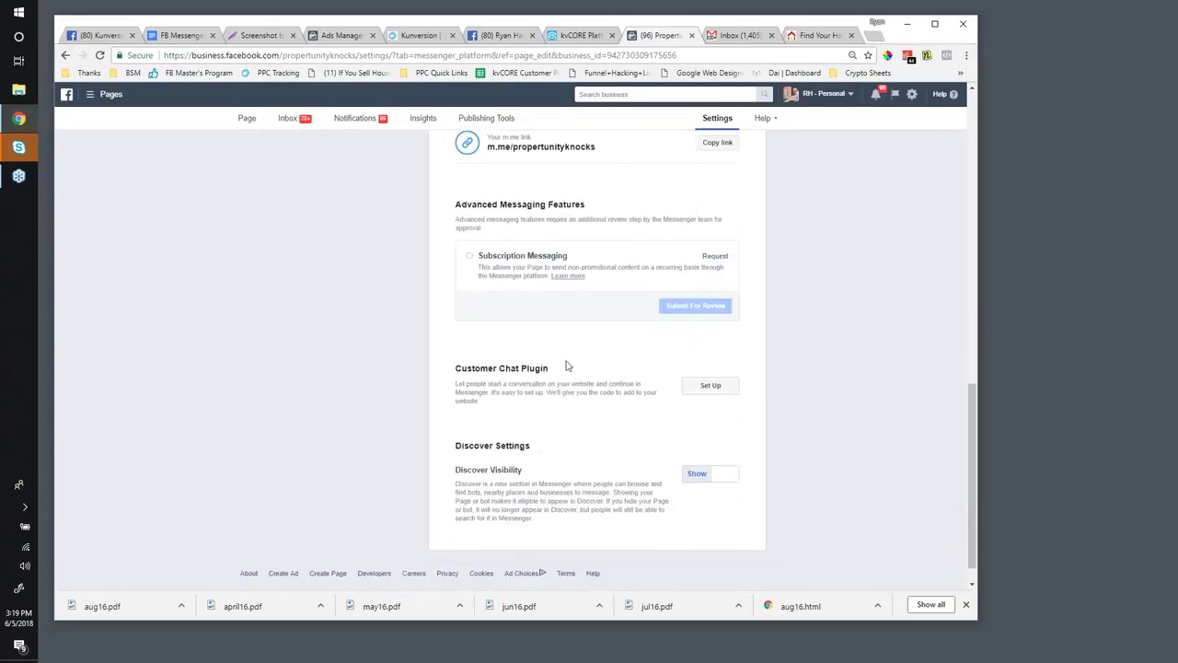
click(707, 387)
- Change the chat greeting to 'Hi, would you like to see a list of fixer uppers and other "deal types" today?'
click(764, 484)
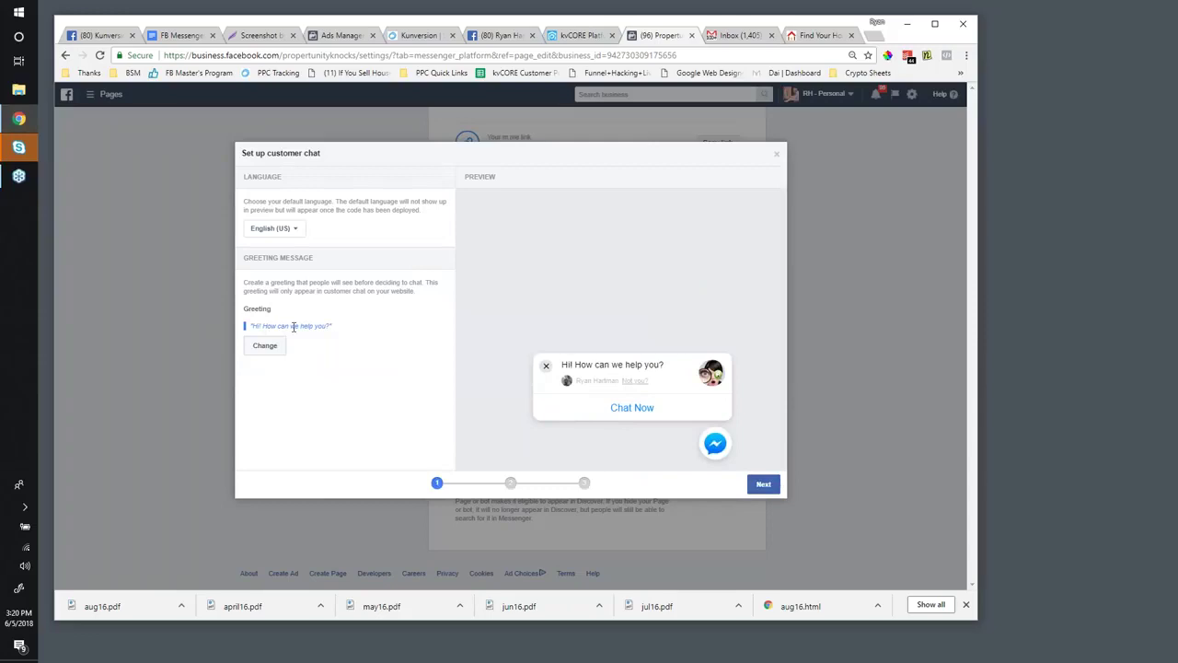
click(266, 345)
triple_click(307, 342)
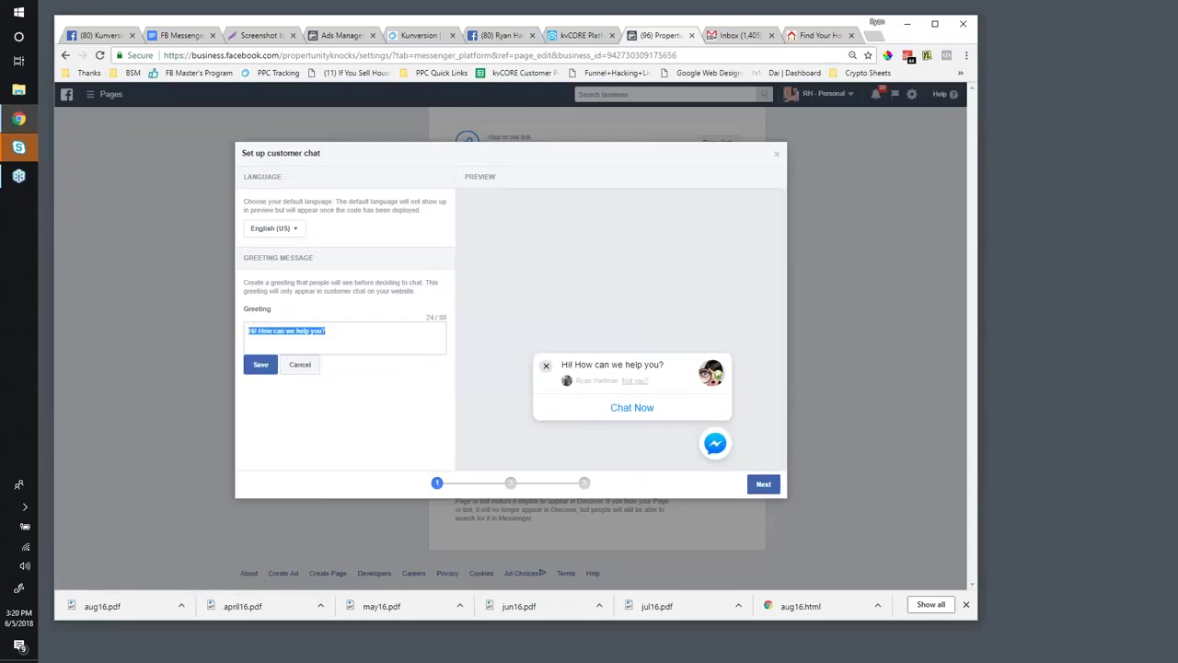
text(Hi, wo)
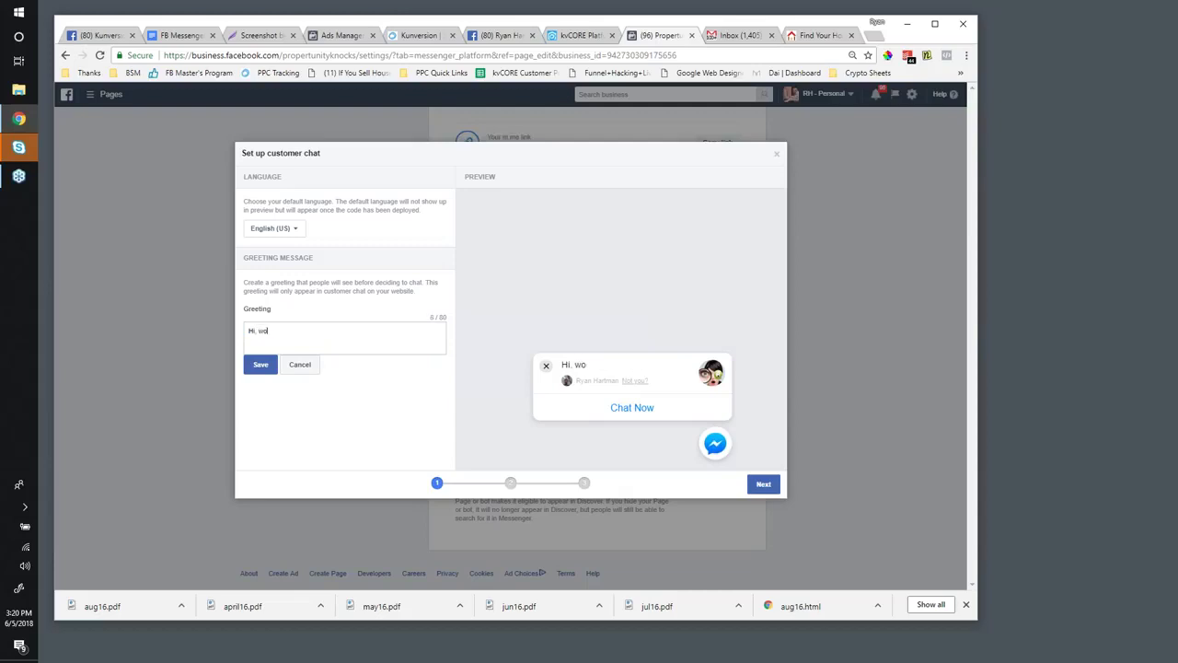
text(uld you like to see a list of fixer uppers and other "deal types" today?)
click(260, 365)
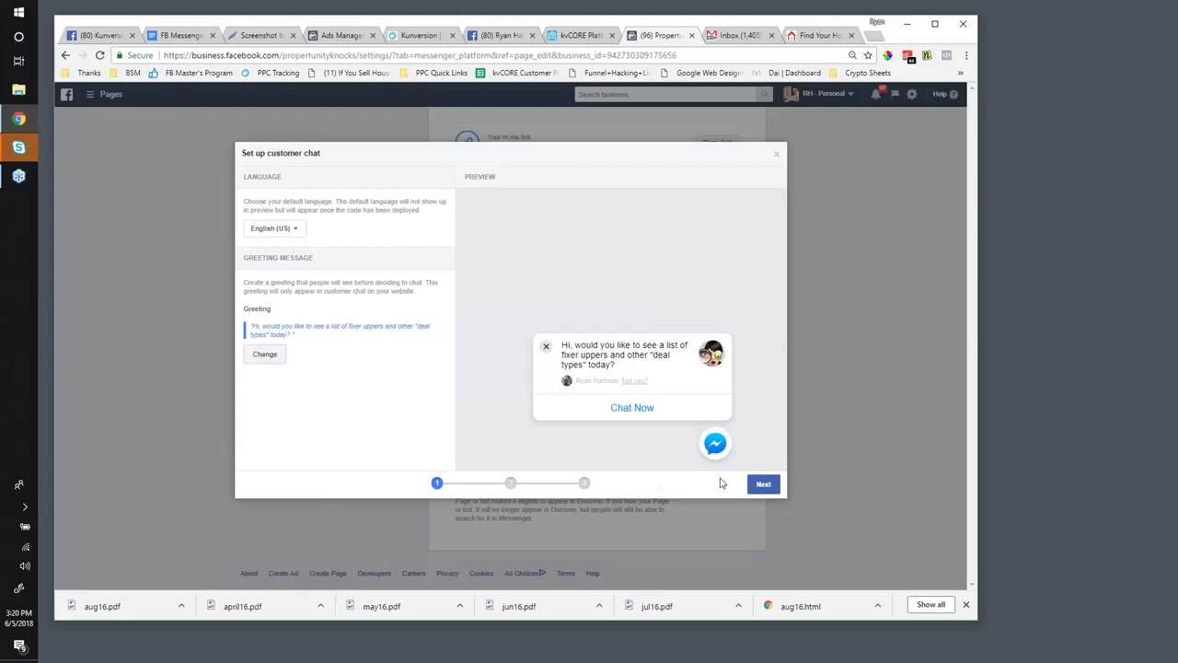
- Advance past the response time step and copy the floridabuysellinvest.com chat plugin code snippet
click(747, 486)
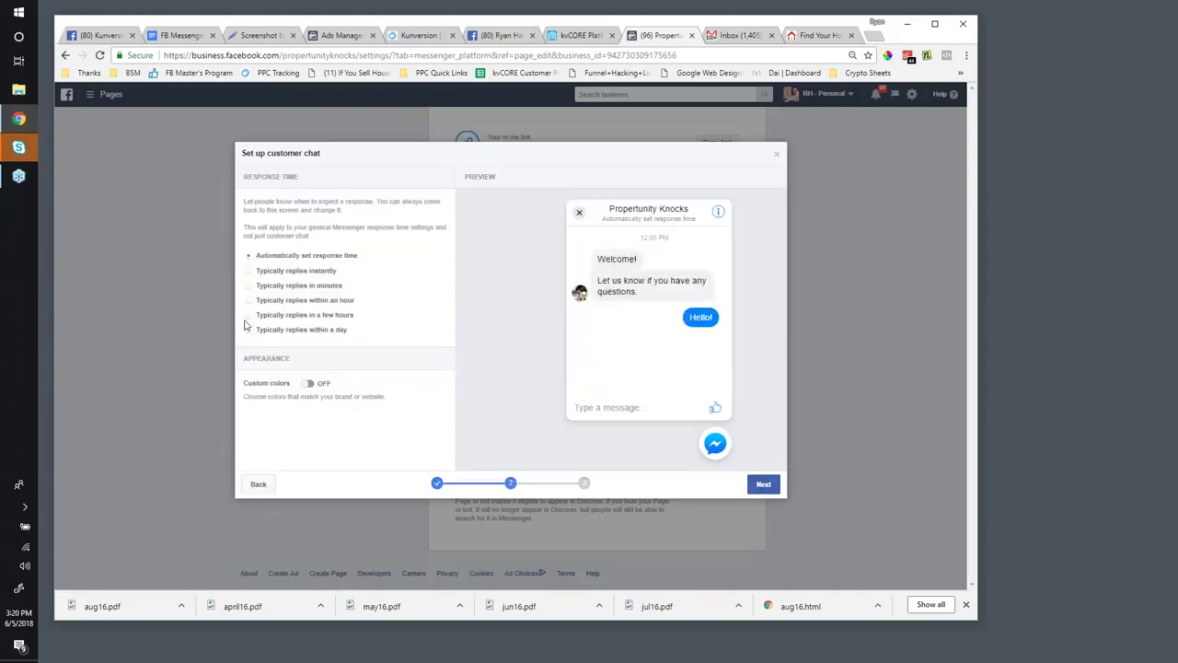
click(763, 484)
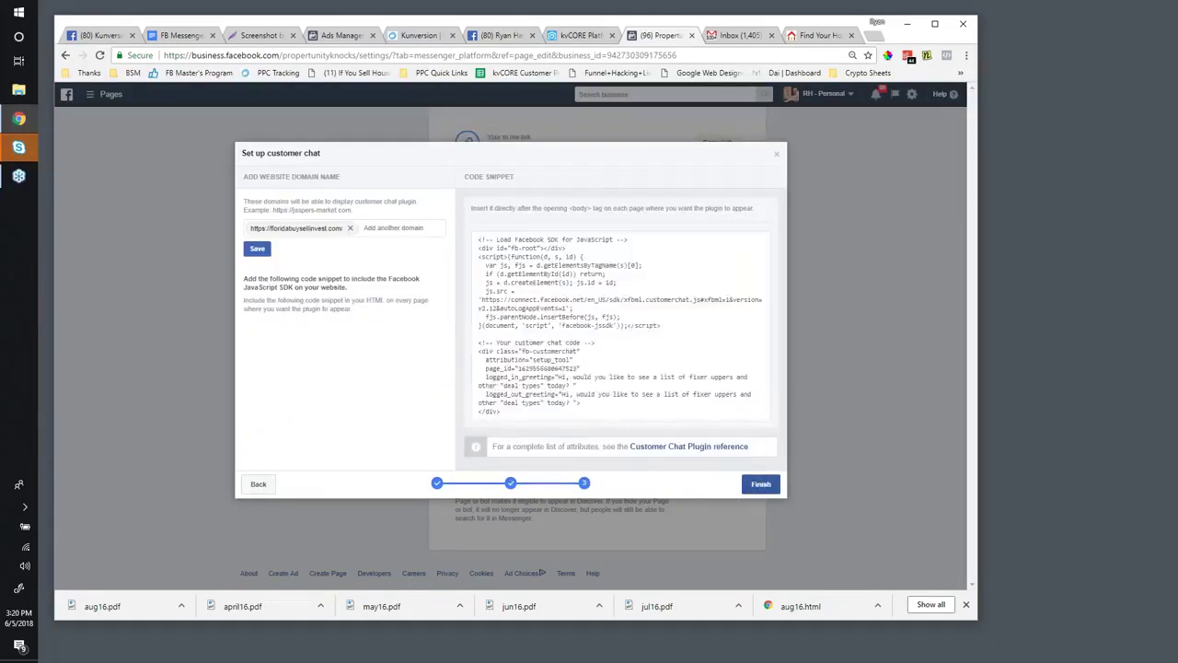
click(577, 321)
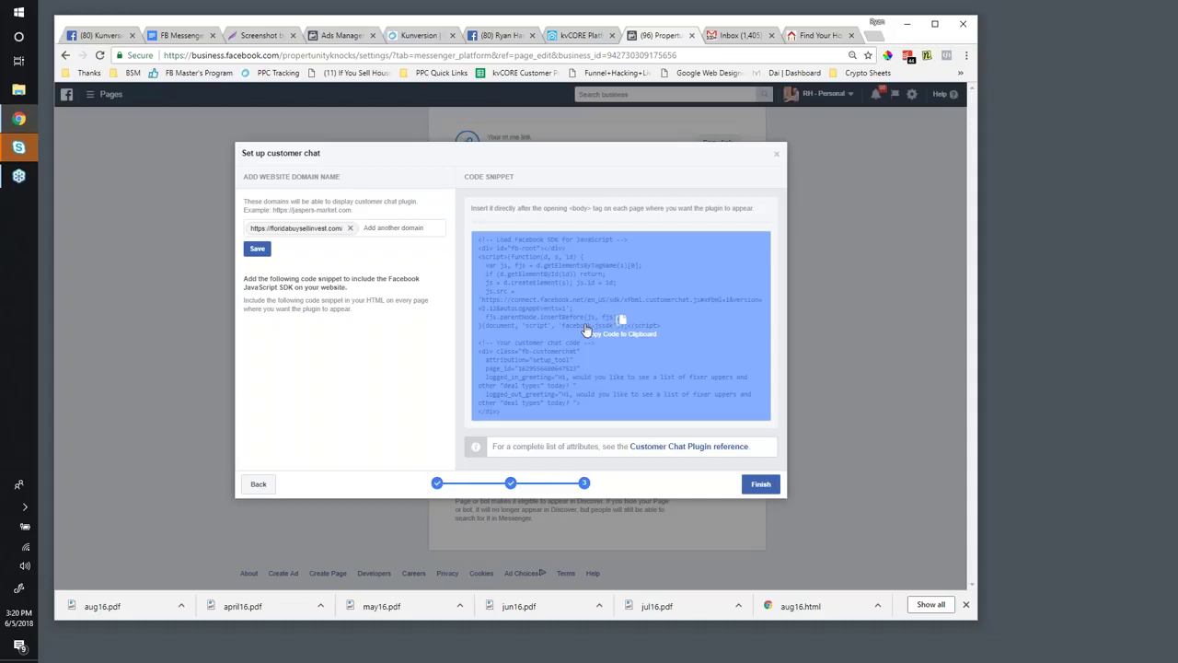
click(585, 329)
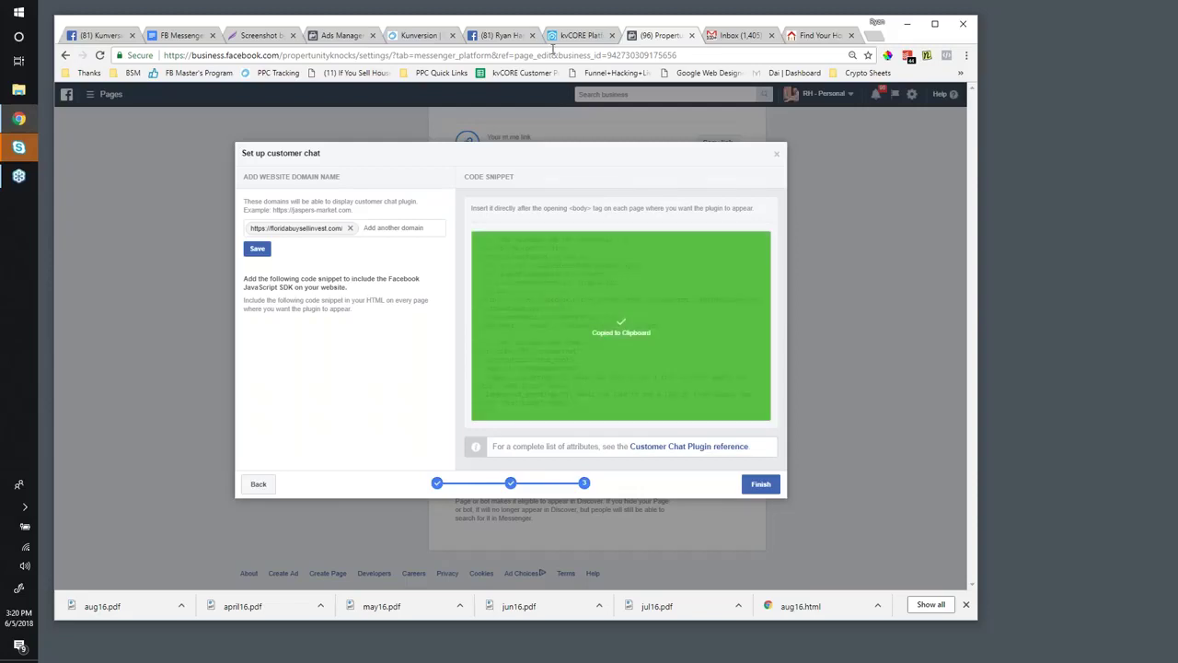
key(ctrl+shift+Tab)
- Paste the Facebook chat plugin code into kvCORE's Custom Chat Widget setting and save it
scroll(526, 320, down, 15)
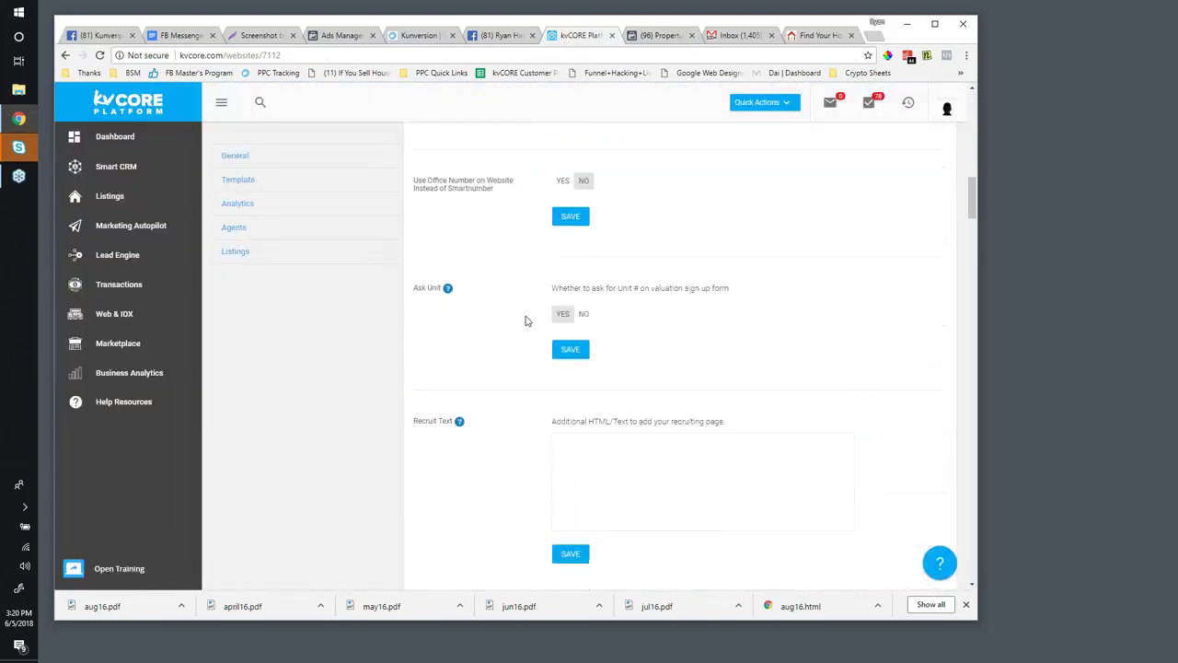
scroll(526, 320, down, 6)
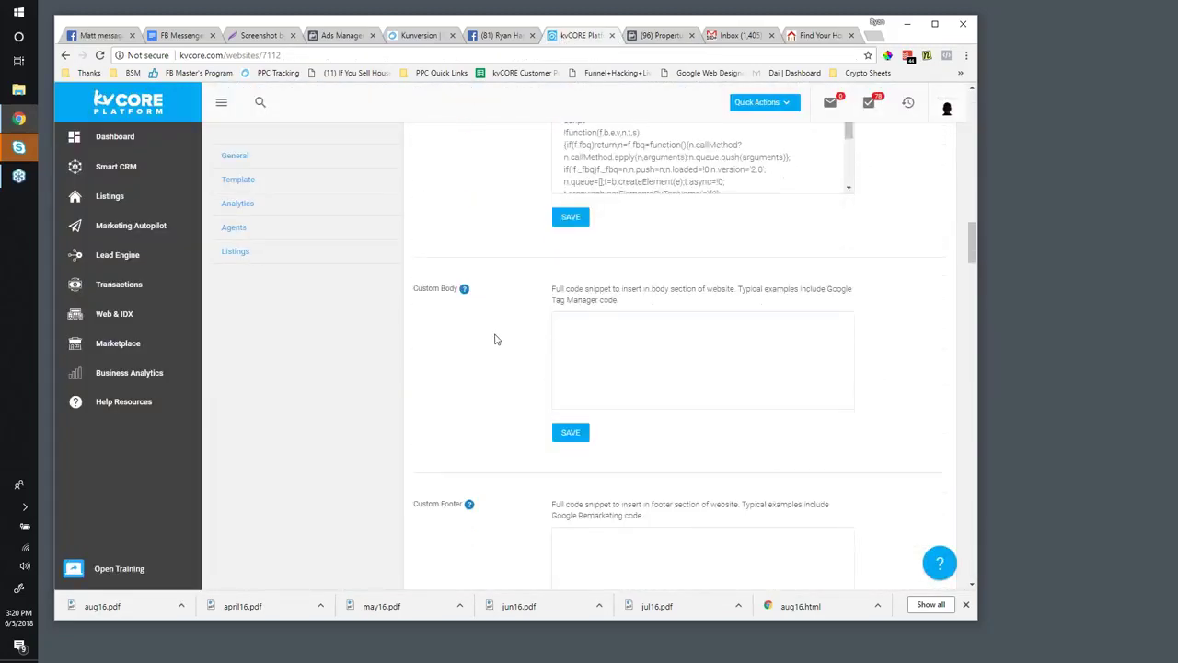
scroll(495, 340, down, 3)
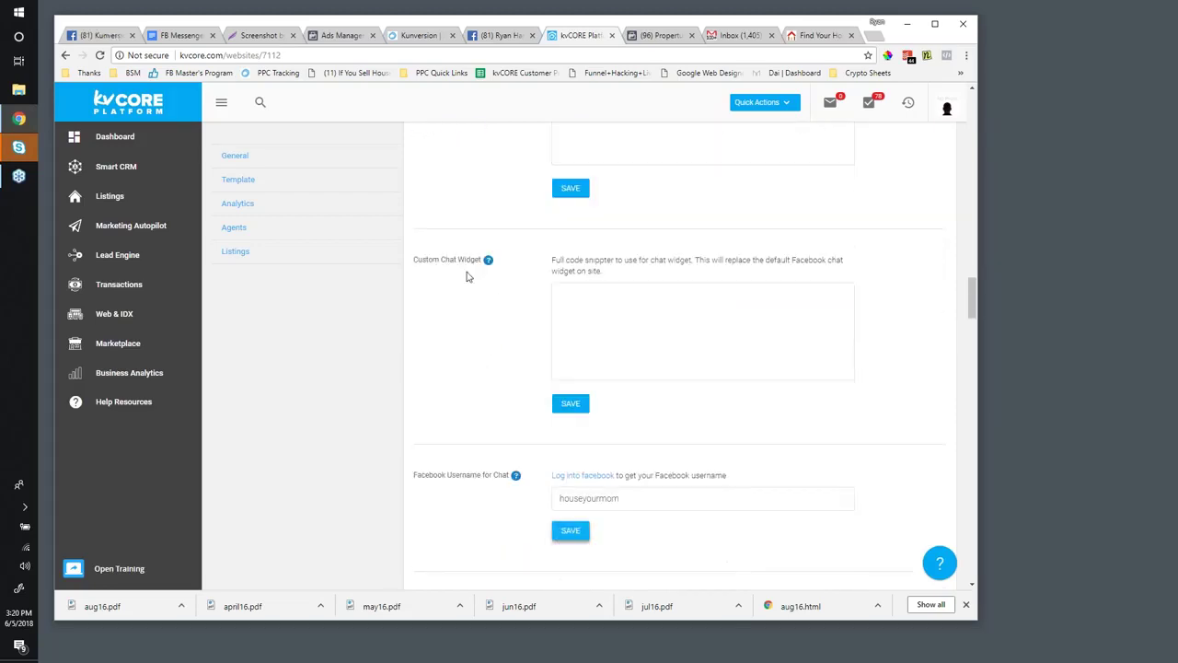
click(660, 310)
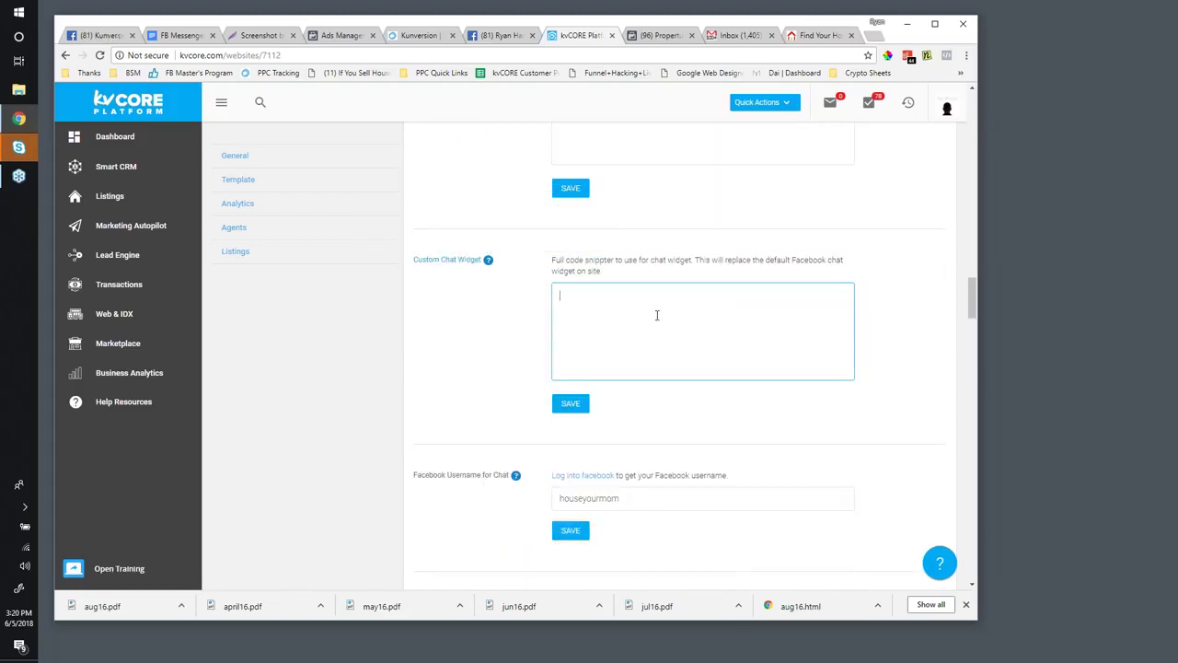
key(ctrl+v)
click(592, 404)
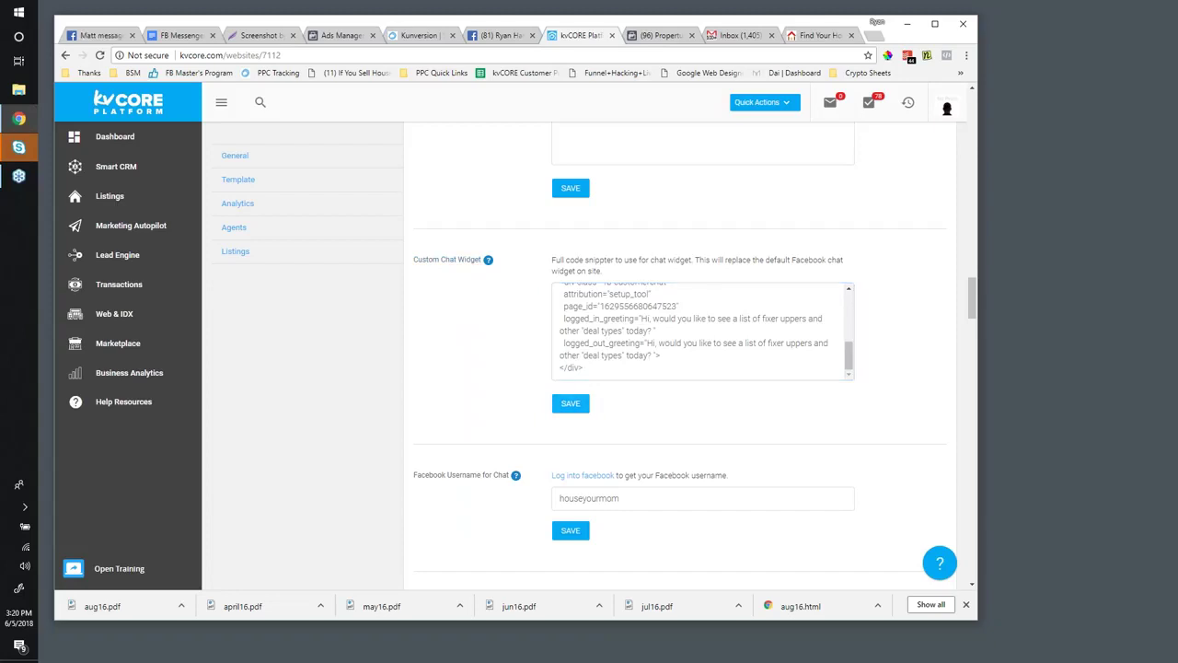
- Check the saved widget setting, glancing at the Ads Manager draft and Messenger Tactics notes
scroll(517, 374, down, 1)
scroll(518, 375, up, 1)
scroll(516, 375, up, 1)
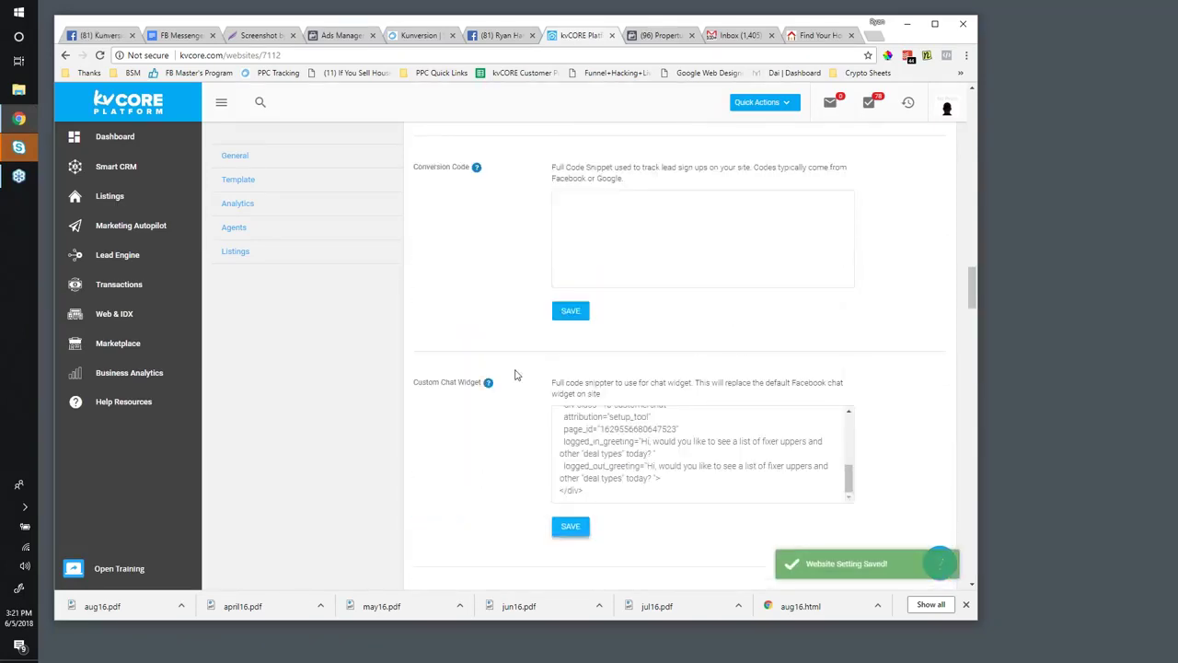
scroll(516, 374, up, 2)
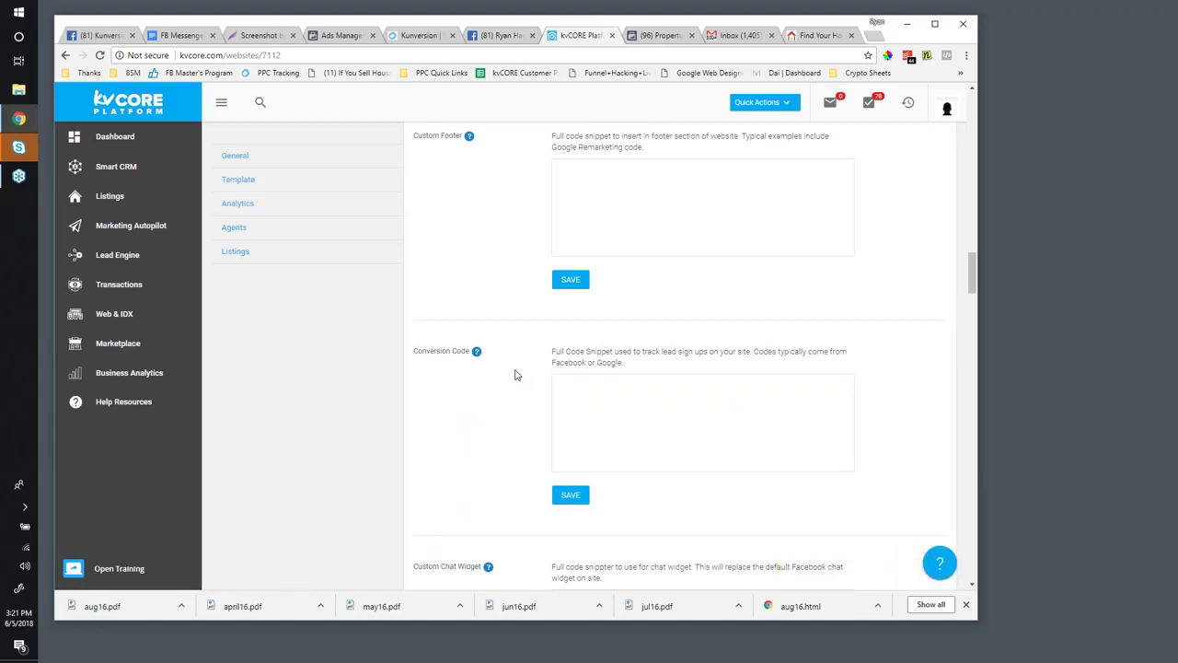
scroll(517, 375, down, 2)
scroll(522, 373, up, 2)
scroll(522, 373, down, 3)
click(340, 35)
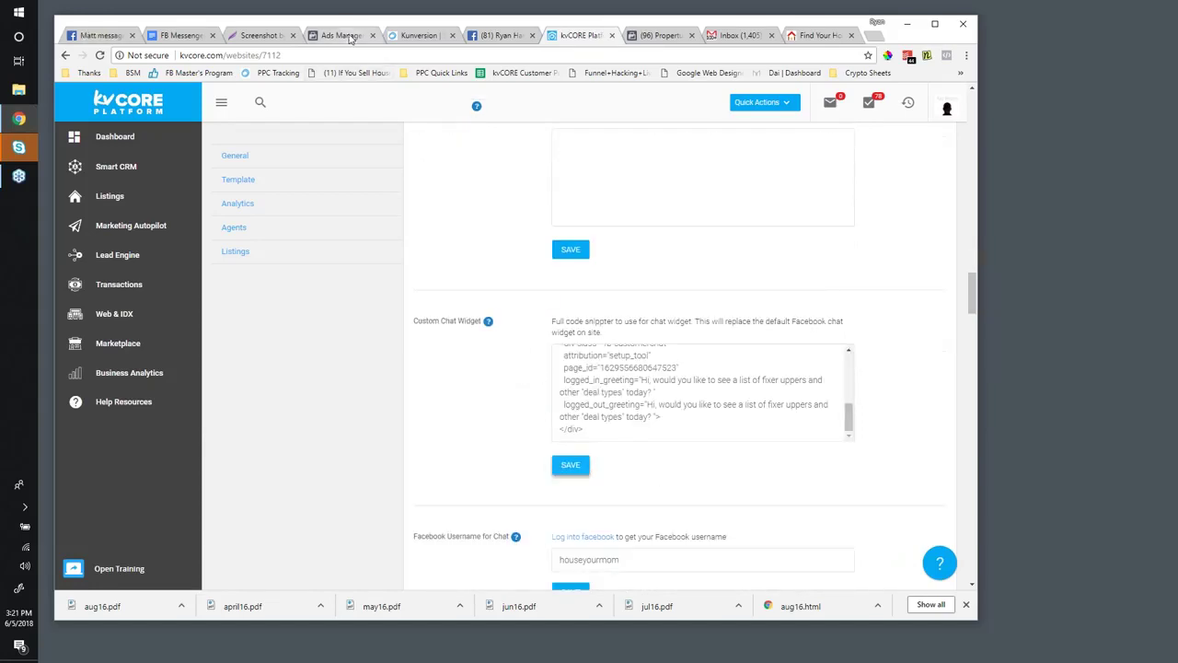
click(571, 37)
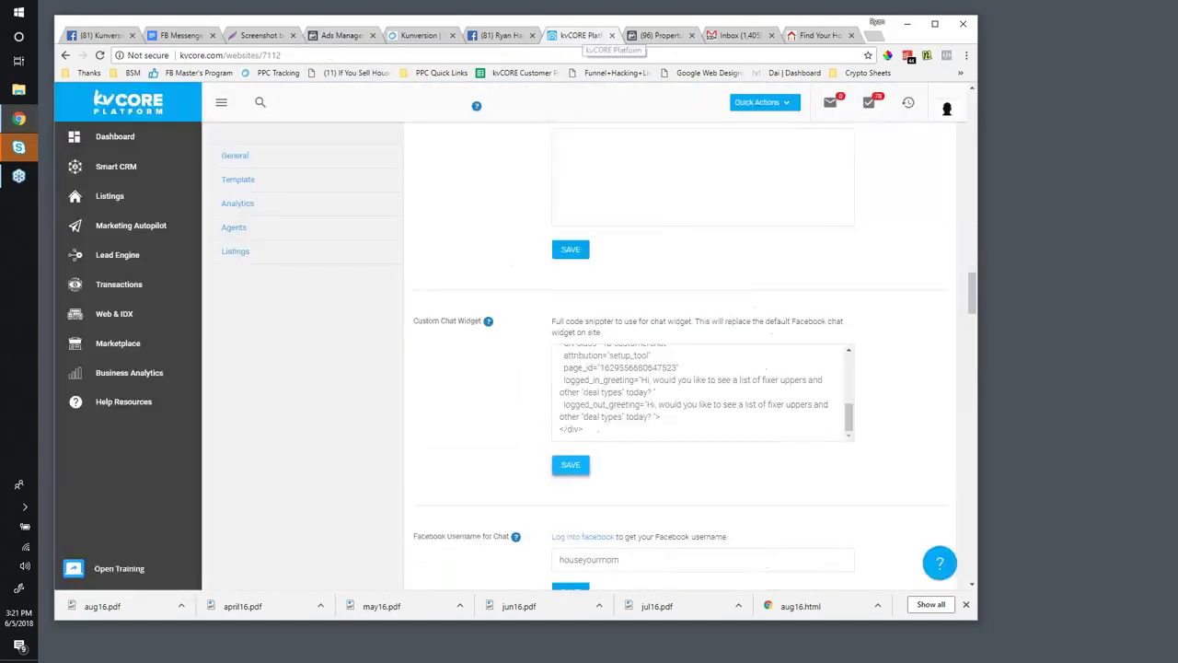
click(184, 39)
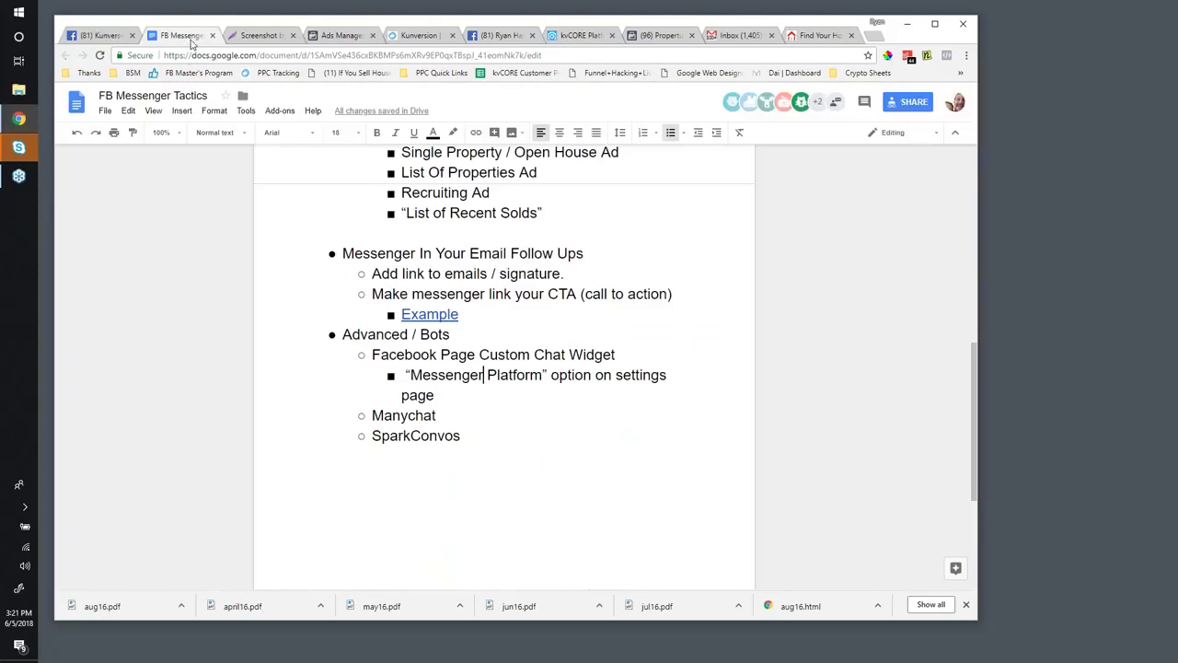
click(589, 36)
scroll(626, 281, up, 2)
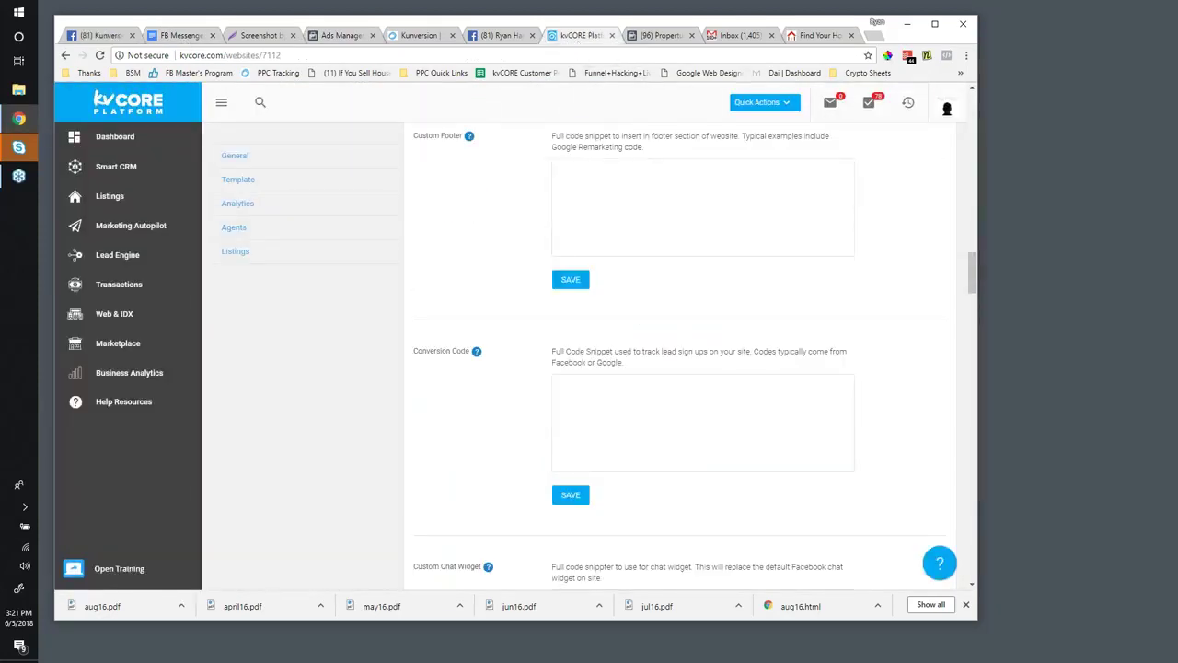
- Load the floridabuysellinvest.com homepage
click(816, 37)
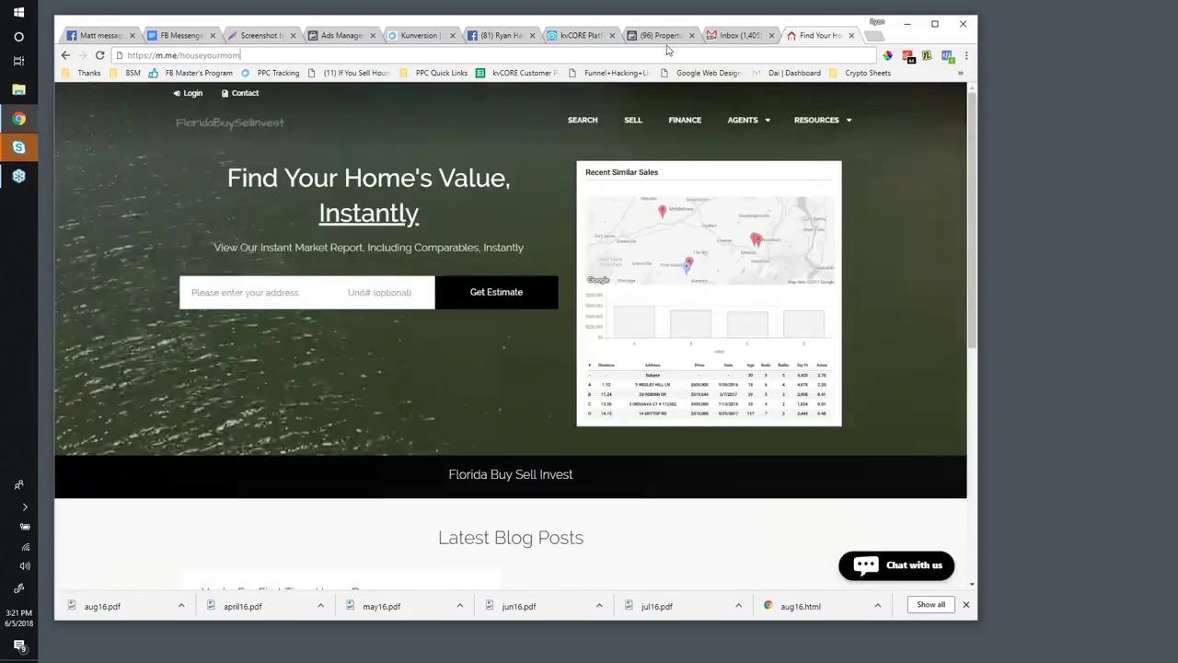
key(ctrl+l)
text(floridabuysellinvest.com)
key(Return)
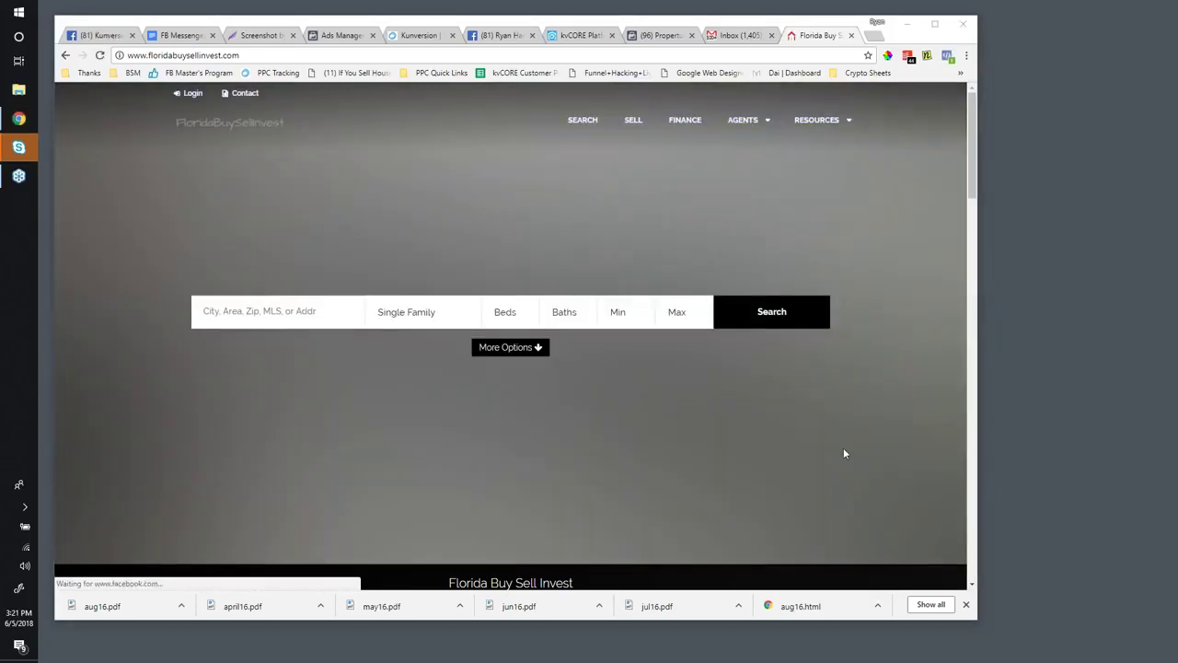
- Confirm the chat popup greets visitors with the fixer-upper message
scroll(766, 417, down, 15)
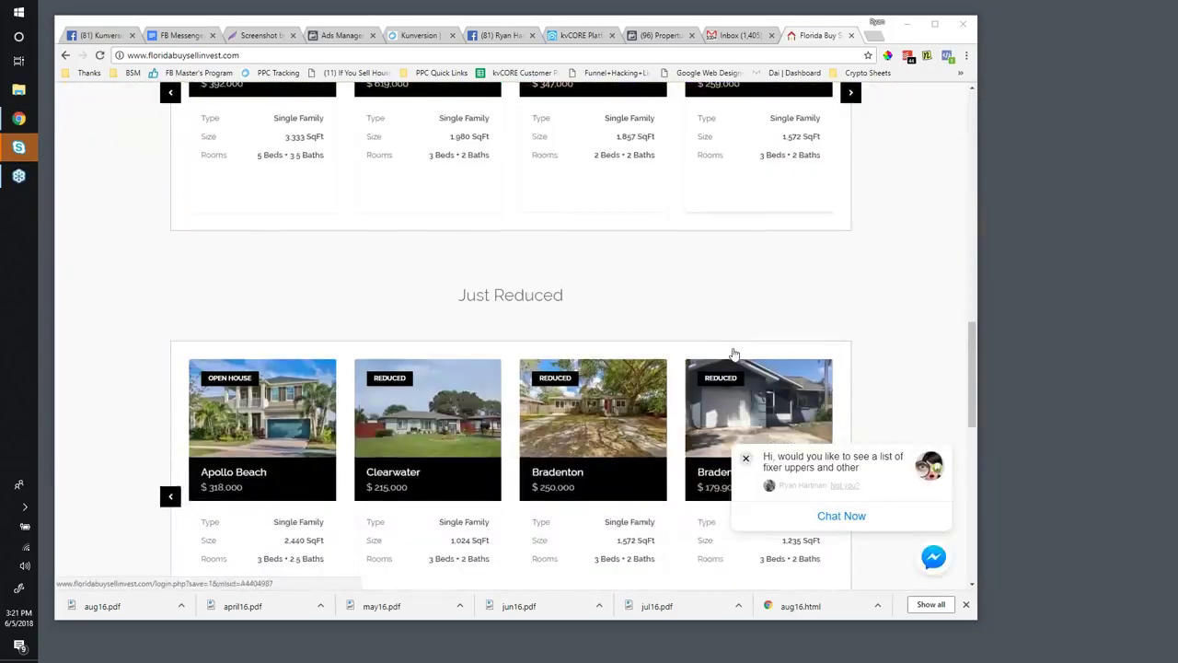
scroll(618, 539, down, 1)
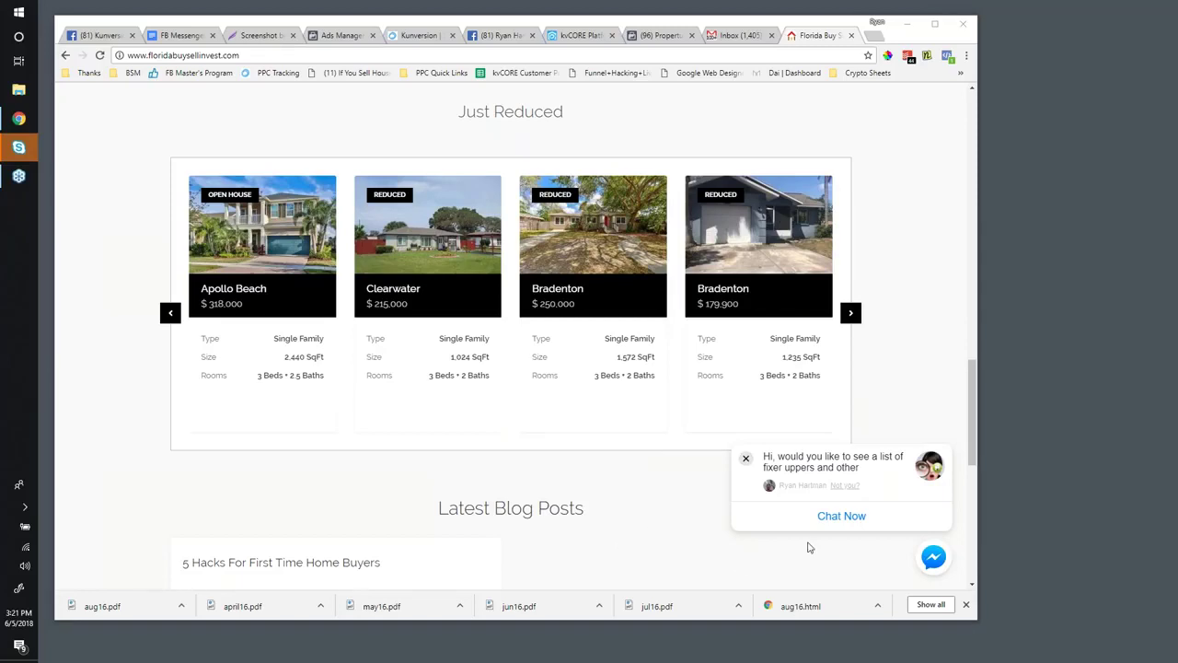
drag(860, 468, 766, 455)
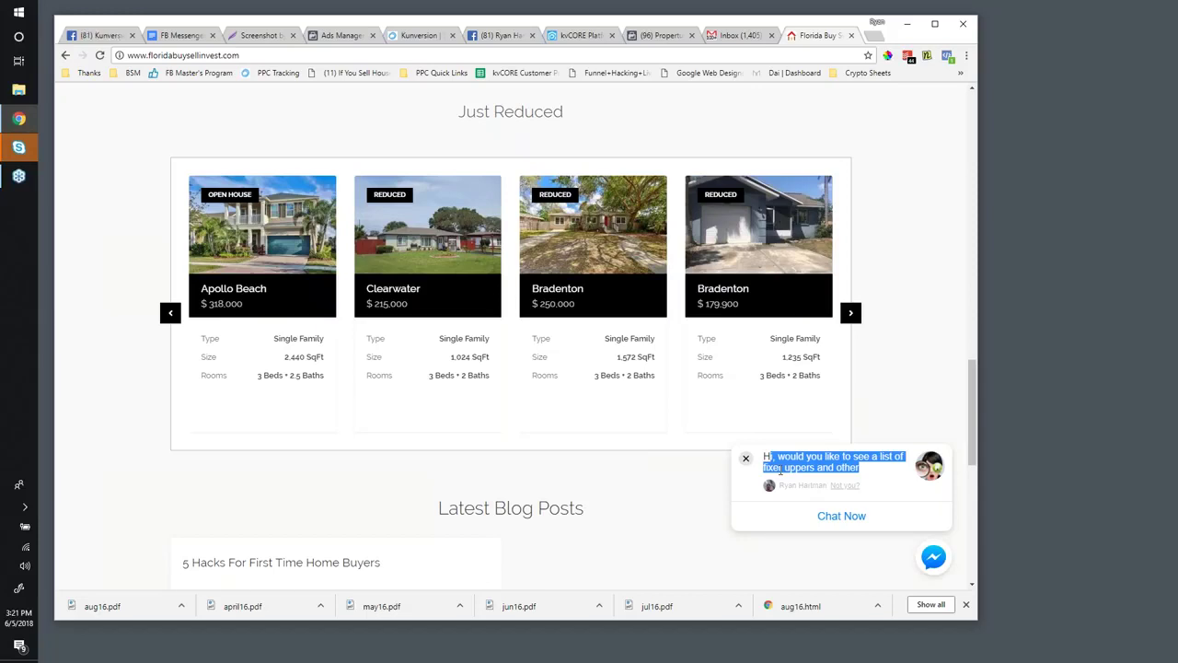
click(343, 35)
- Look over the notes, kvCORE and Facebook tabs, then clear the real estate site's address bar
scroll(649, 405, down, 4)
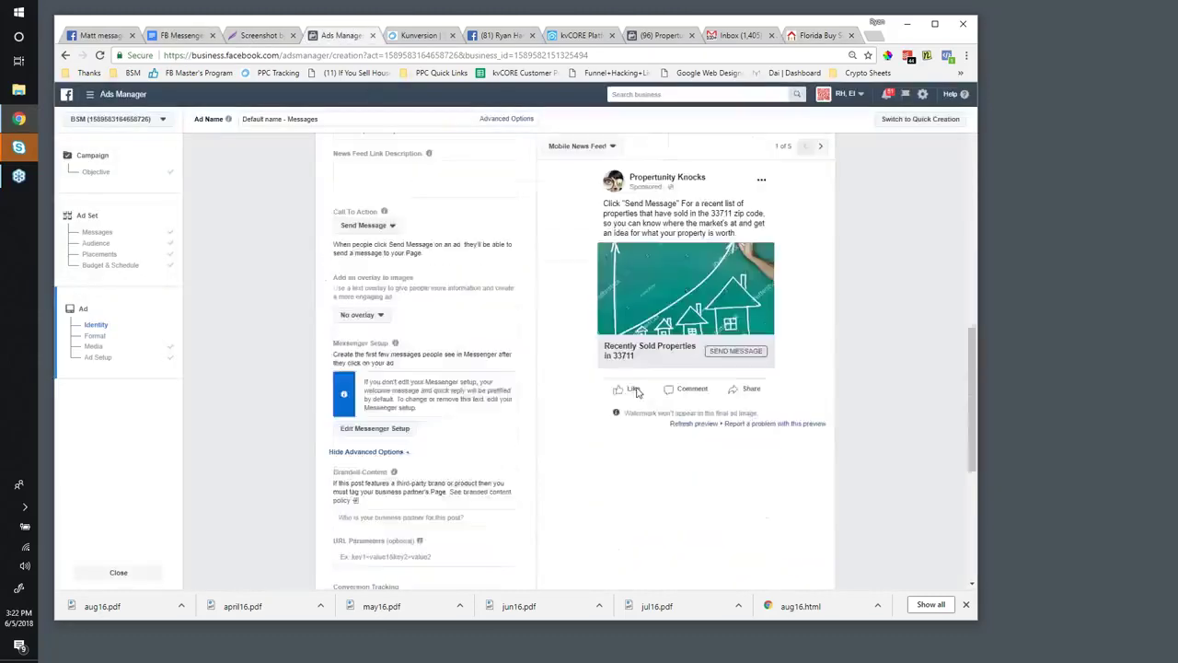
scroll(637, 391, up, 4)
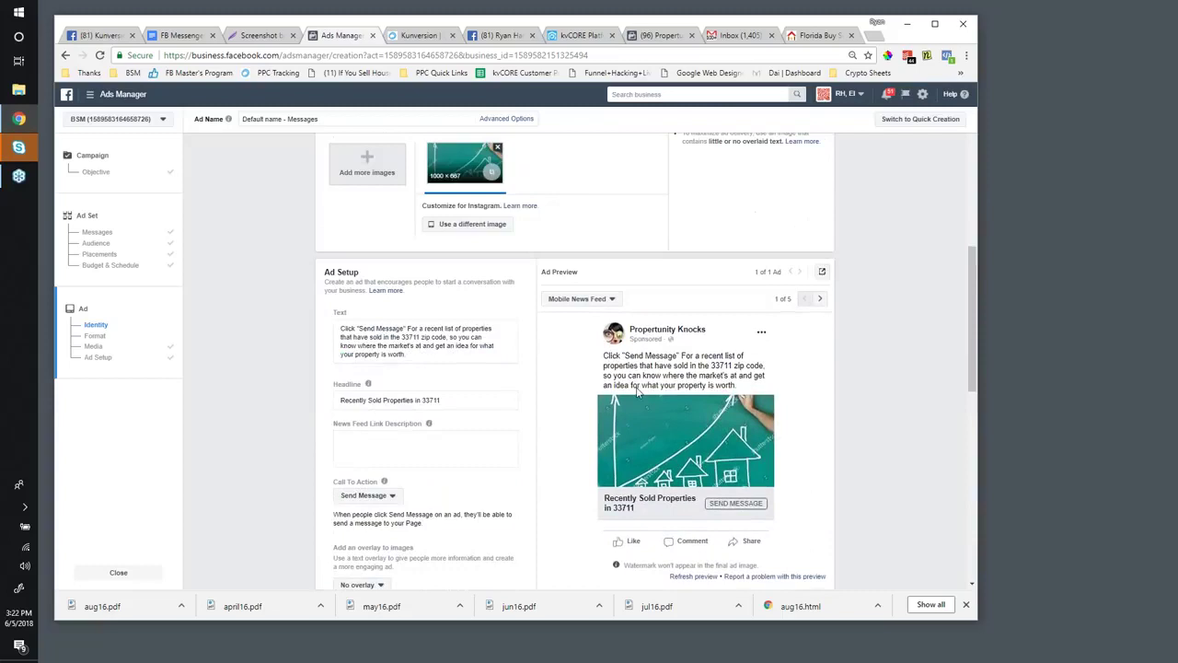
scroll(637, 391, up, 5)
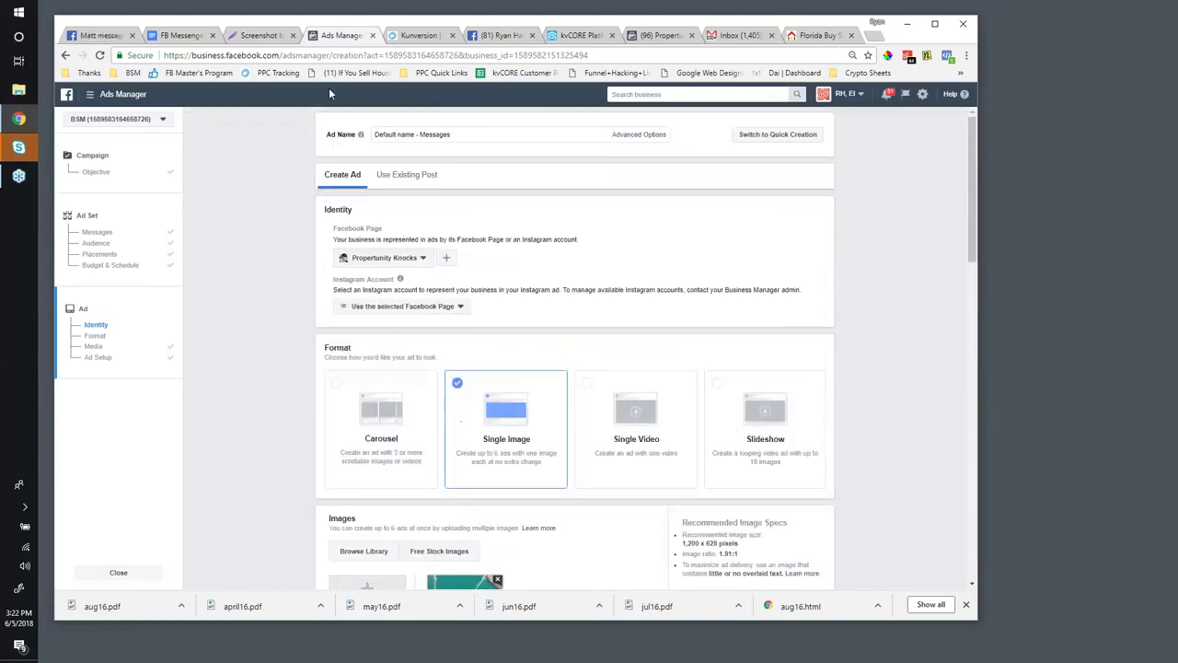
click(177, 35)
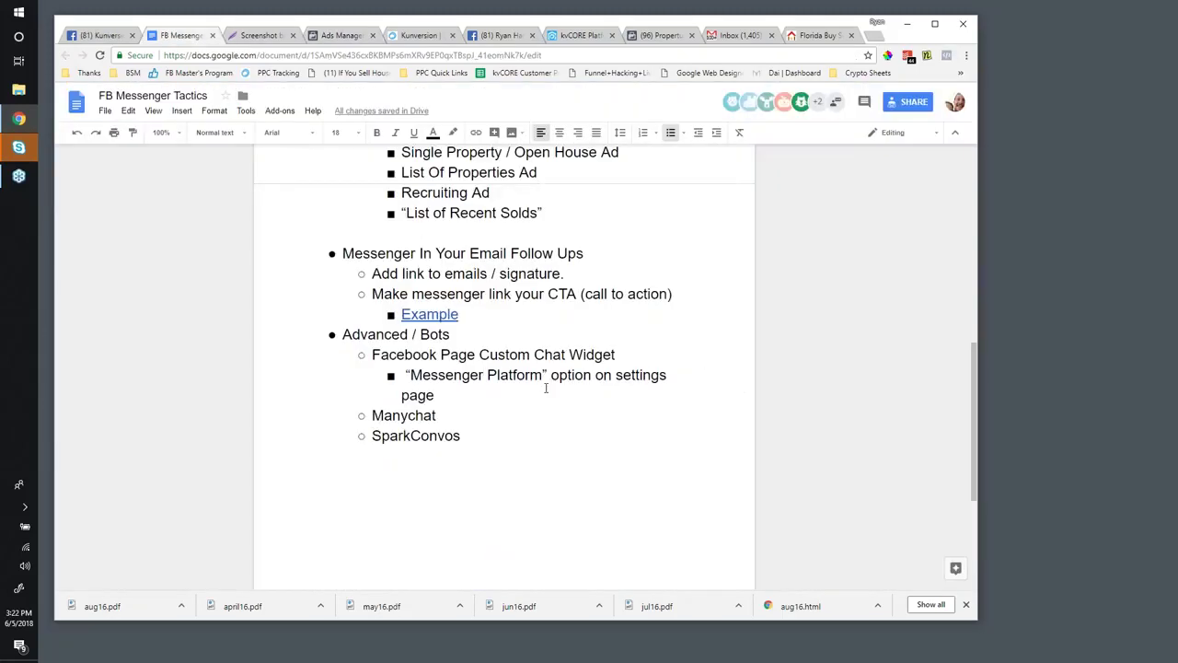
scroll(544, 389, up, 1)
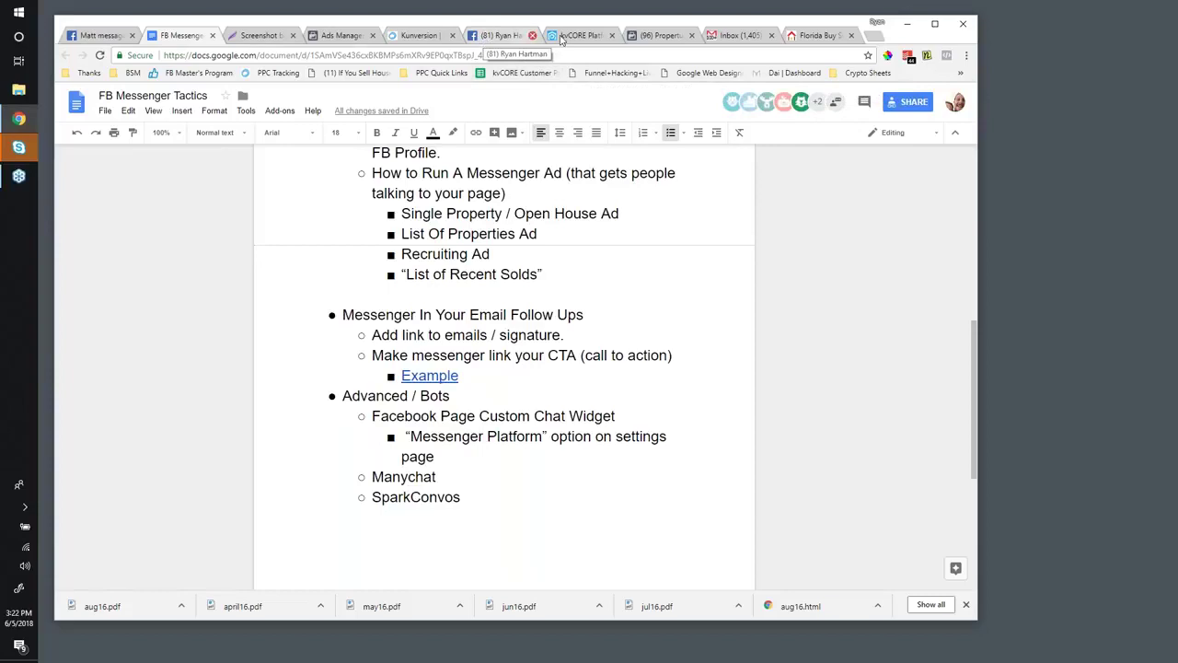
click(565, 37)
click(492, 40)
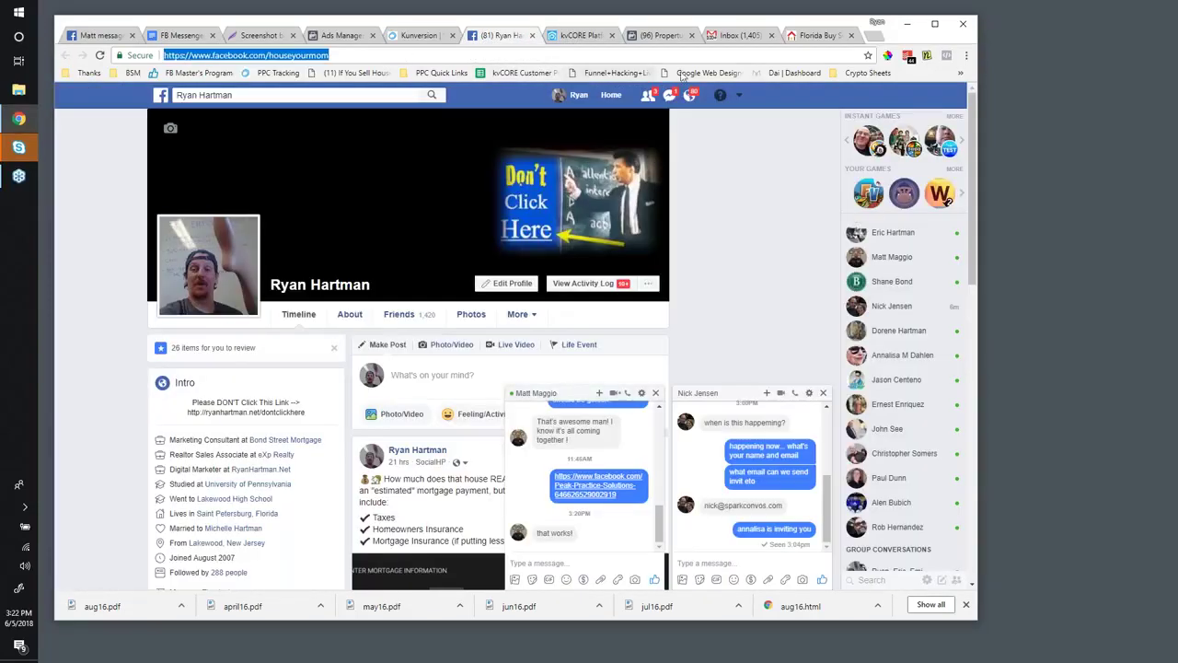
click(817, 37)
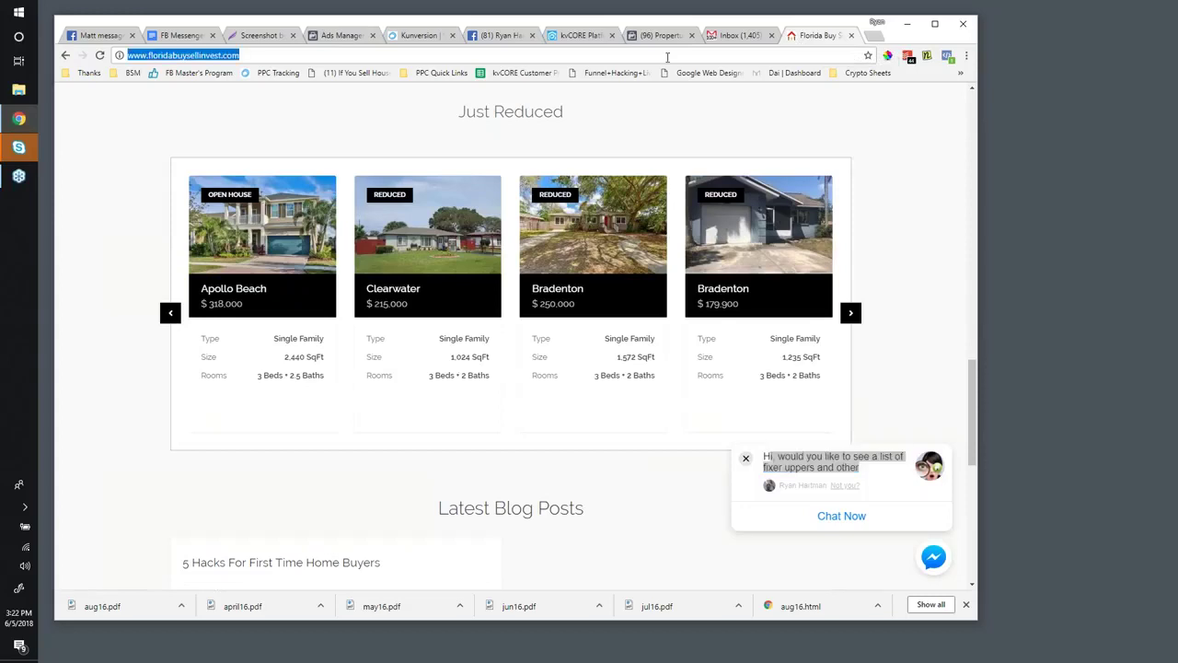
text(free)
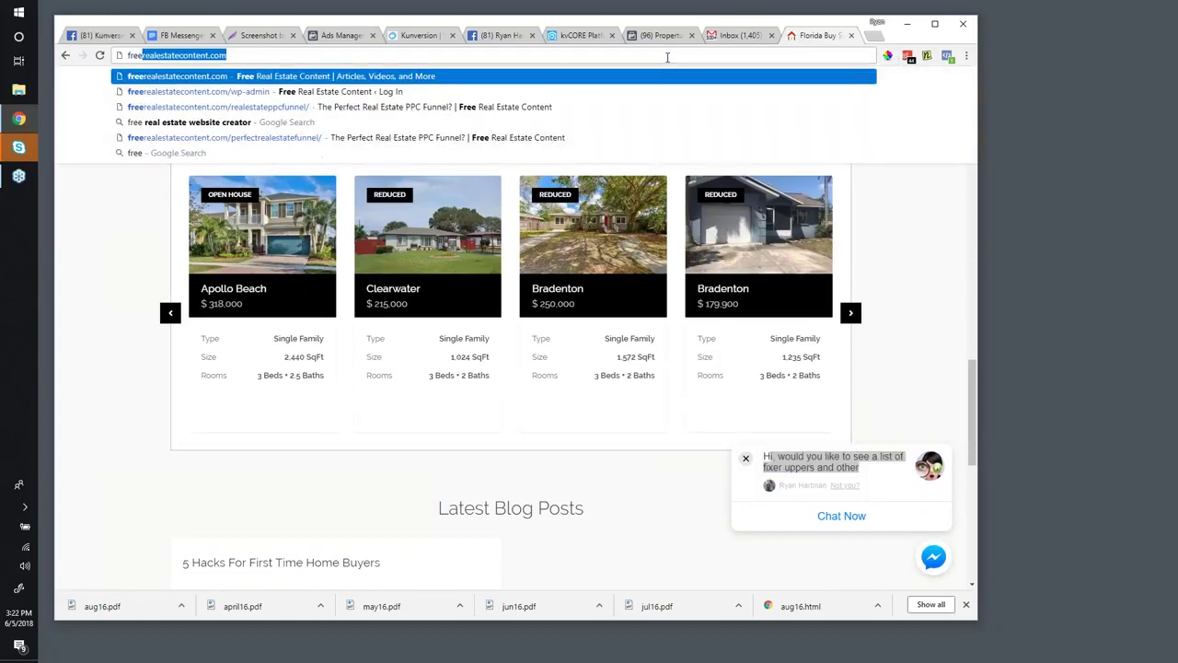
key(BackSpace)
key(BackSpace)
key(BackSpace)
key(BackSpace)
key(BackSpace)
- Load doorsteps.com and browse its articles and Featured Cities listings
text(doorst)
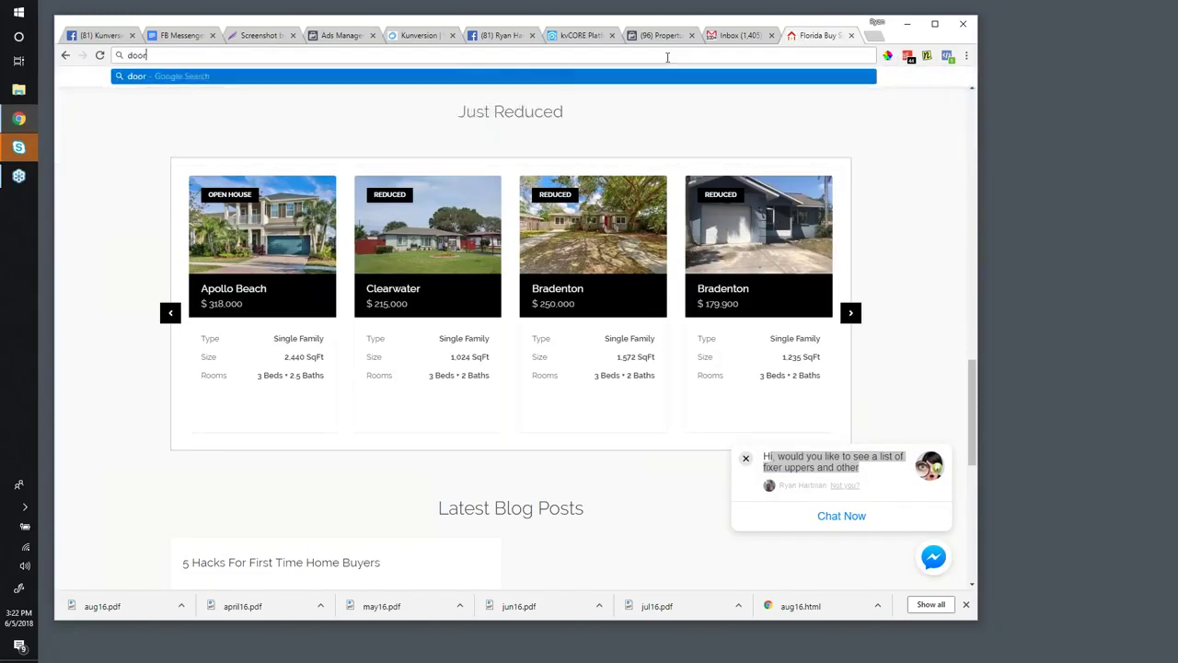
text(eps.)
key(Return)
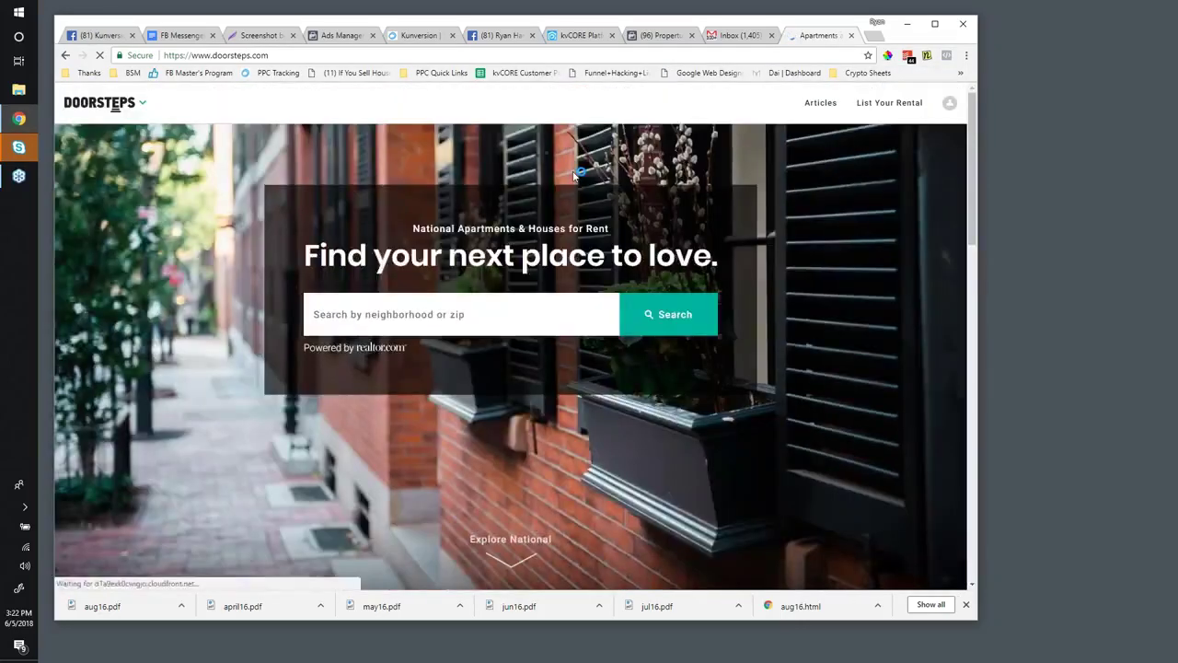
scroll(574, 175, down, 15)
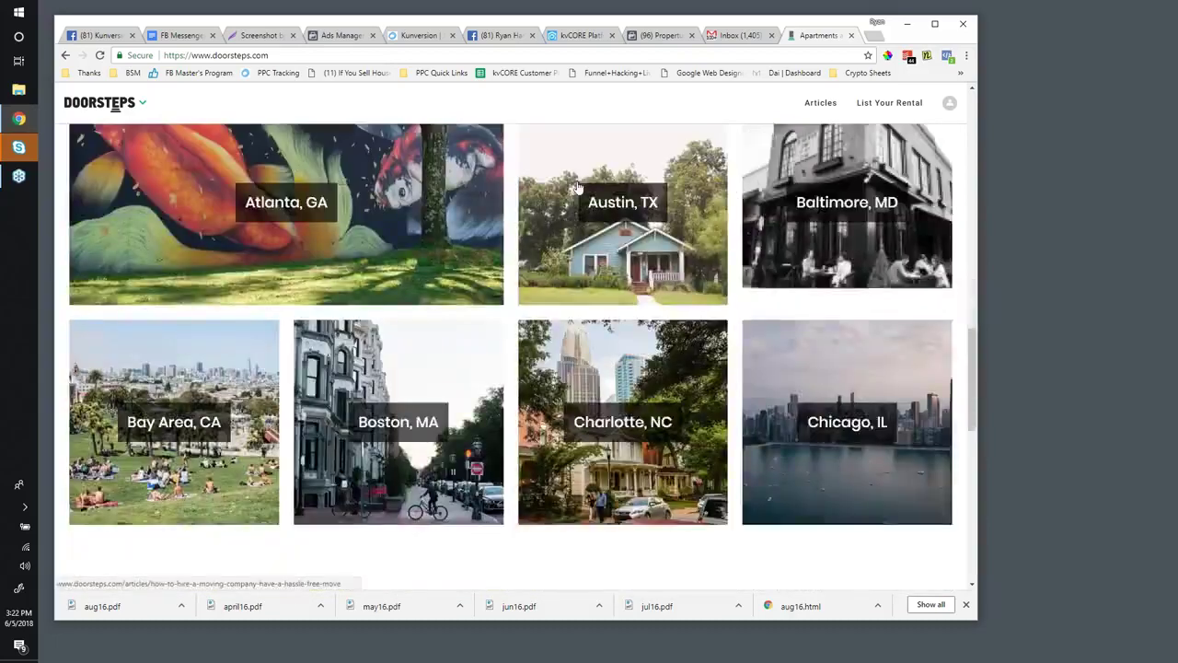
scroll(577, 188, down, 5)
click(115, 104)
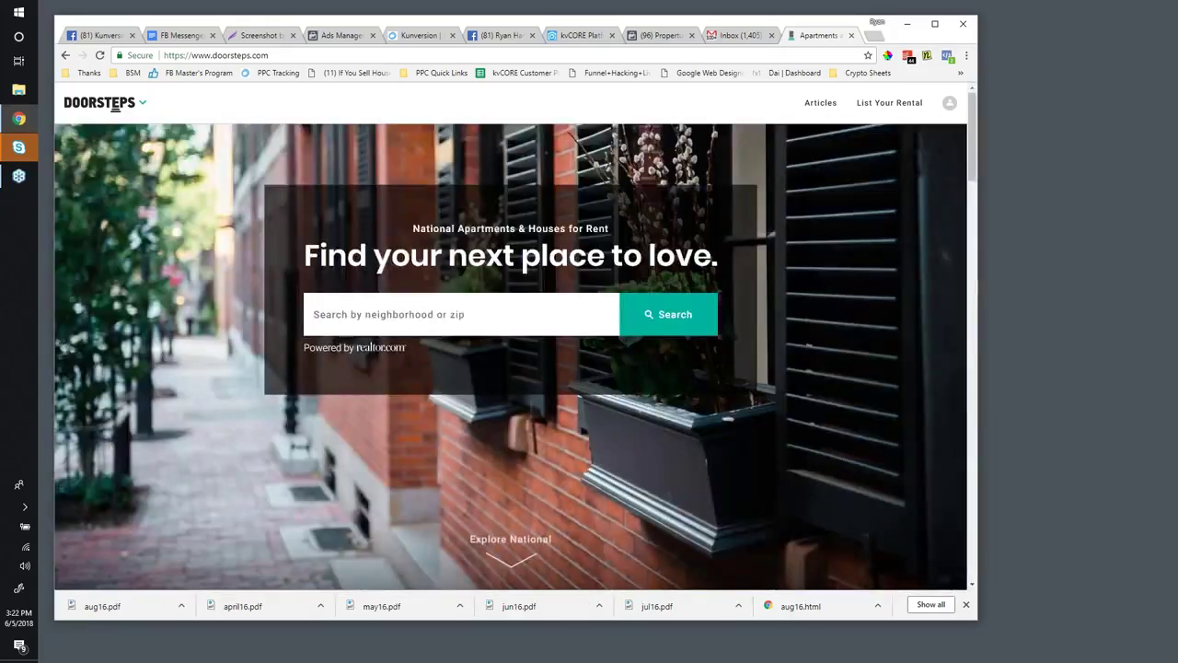
scroll(115, 104, down, 15)
scroll(115, 104, down, 10)
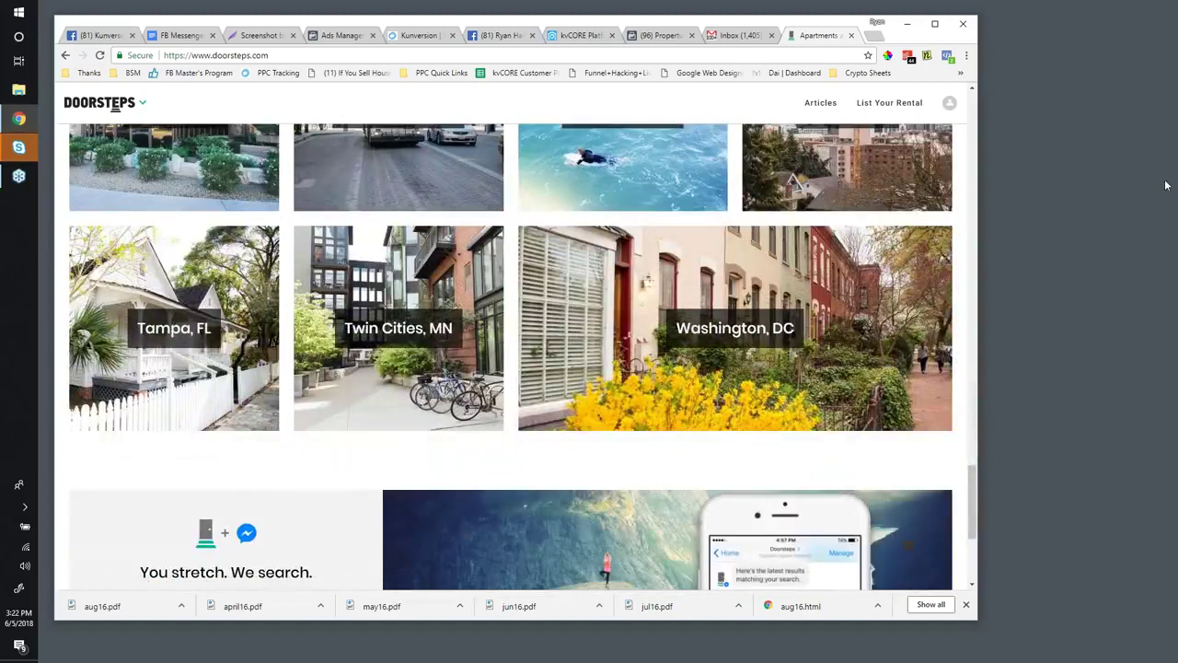
click(1159, 105)
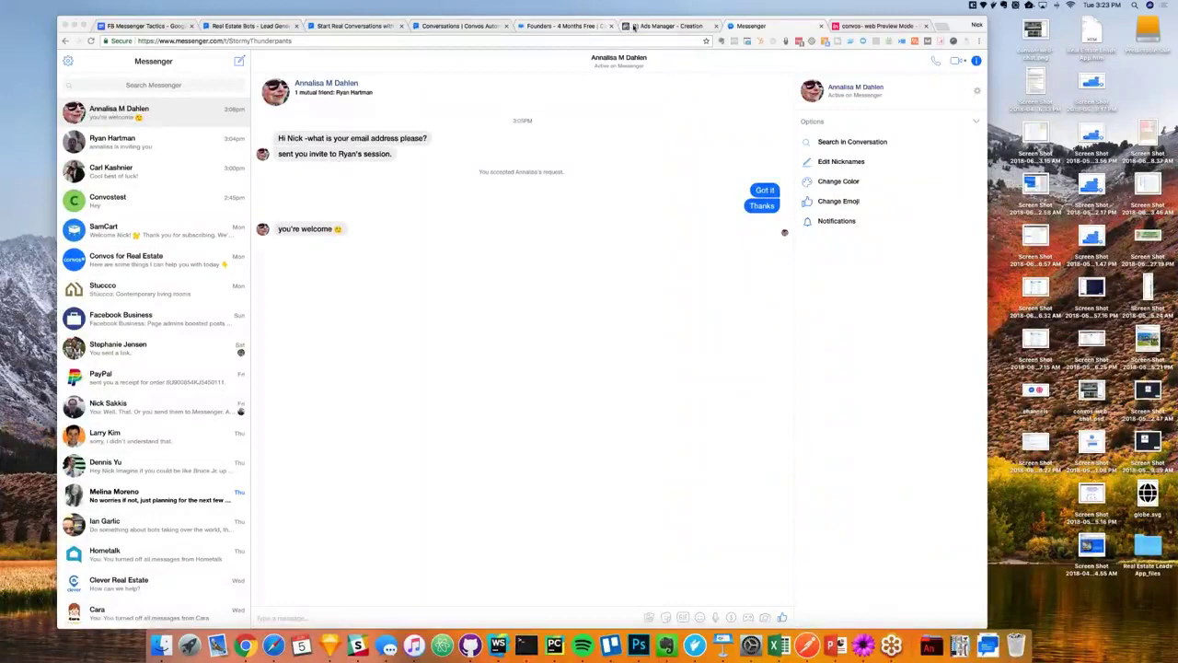
- Bring up the '(1) Ads Manager - Creation' ad draft at its Message Setup
click(633, 27)
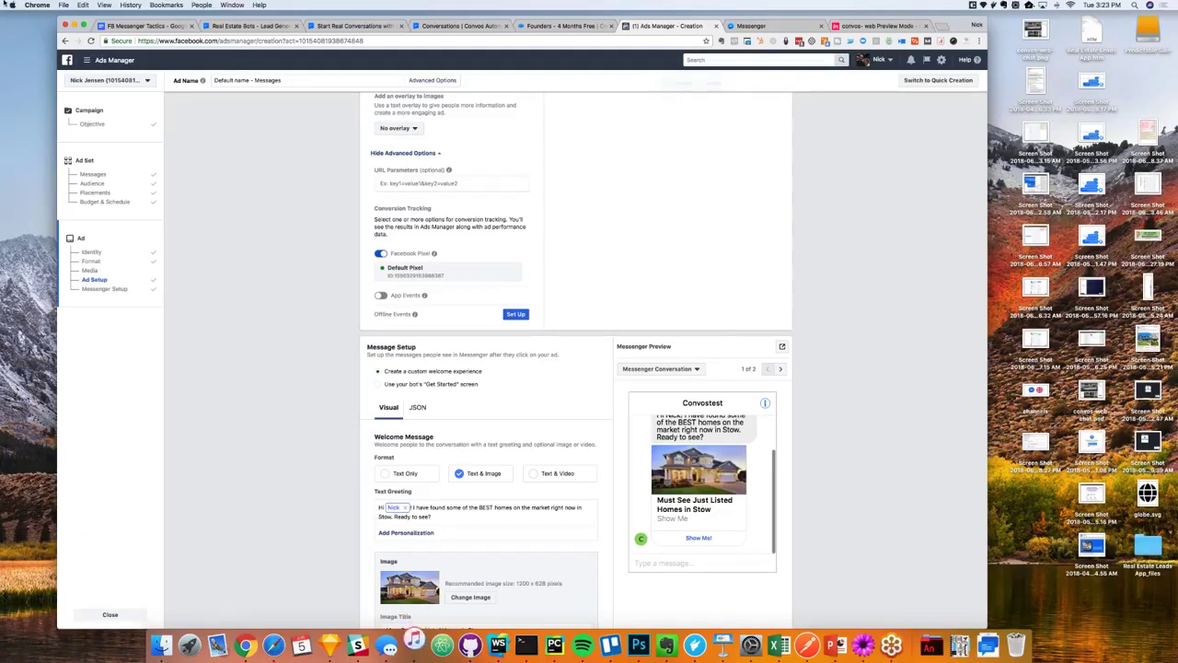
key(super+space)
text(quick)
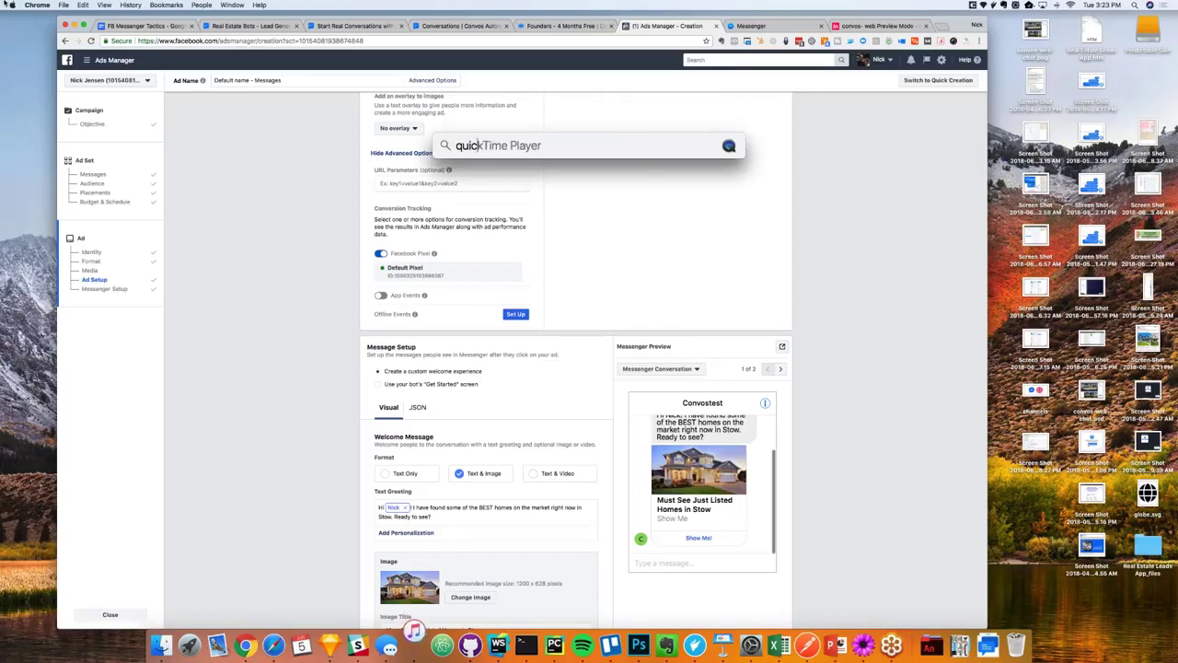
key(Return)
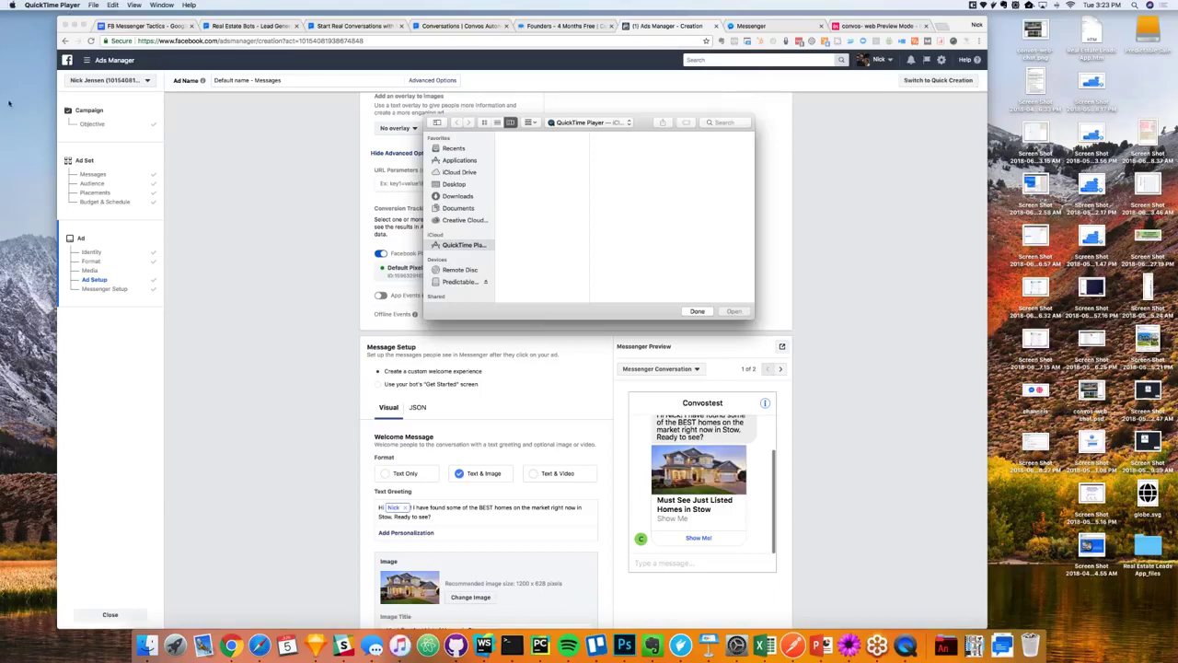
click(94, 5)
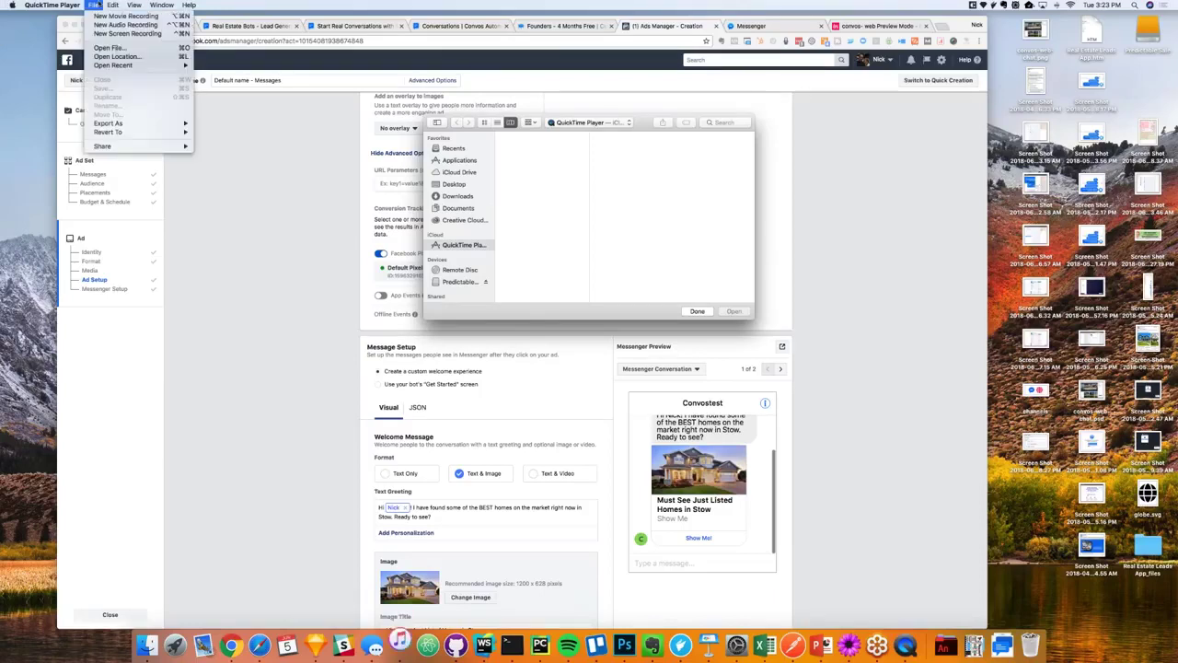
click(126, 17)
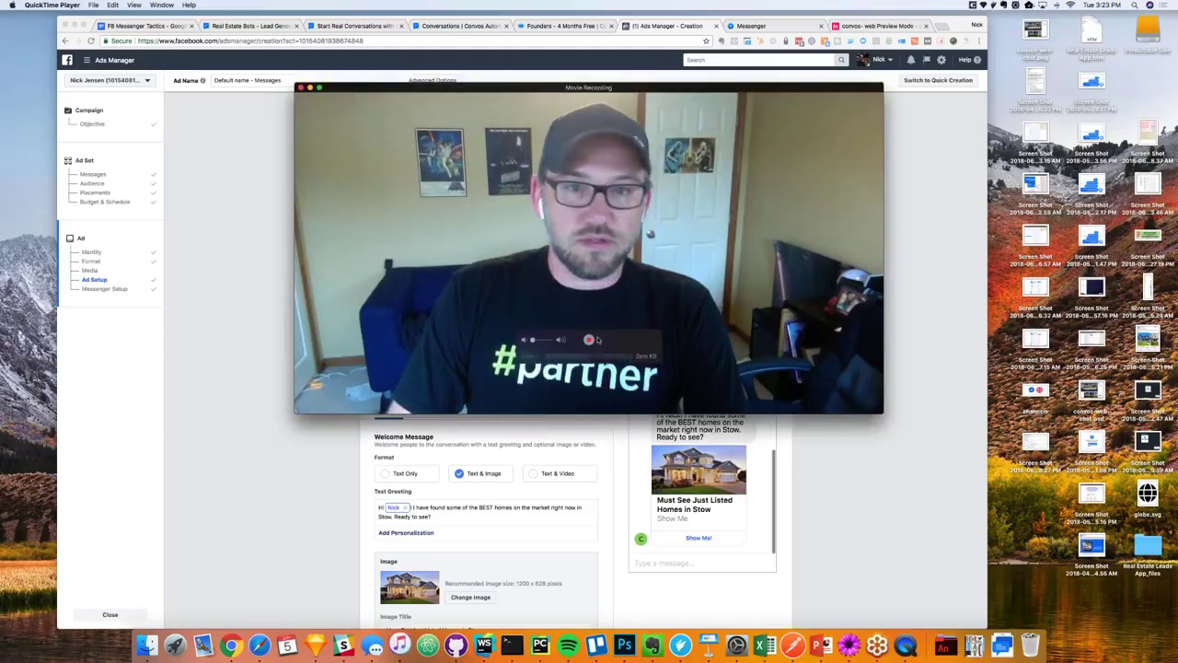
click(596, 341)
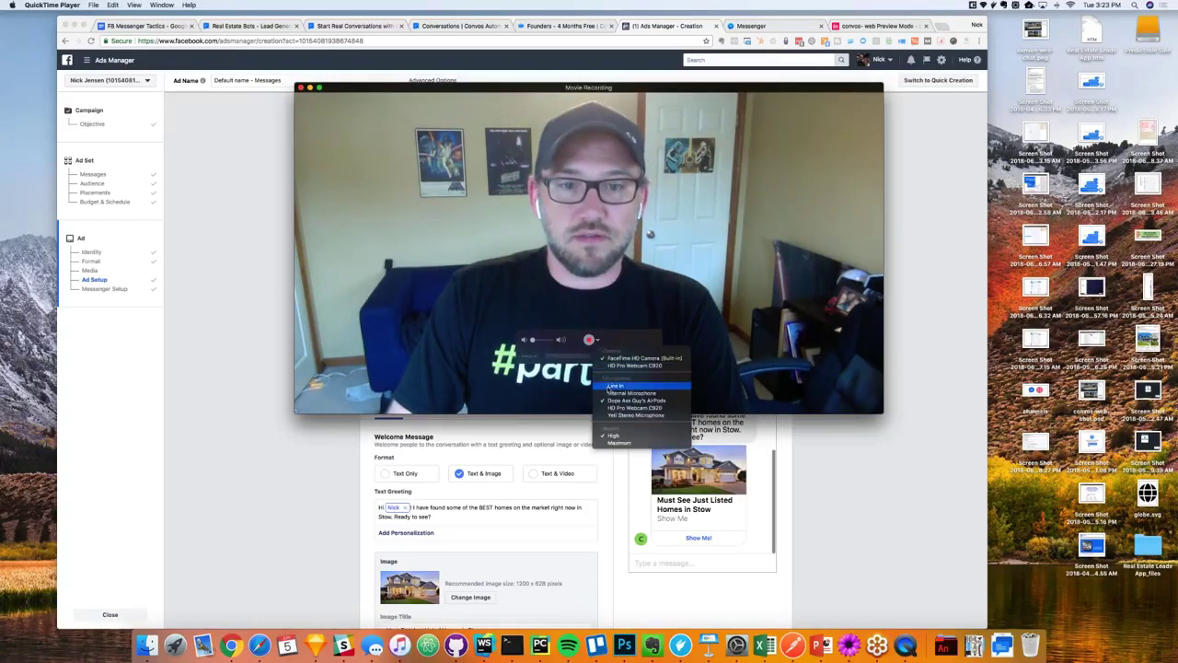
click(581, 325)
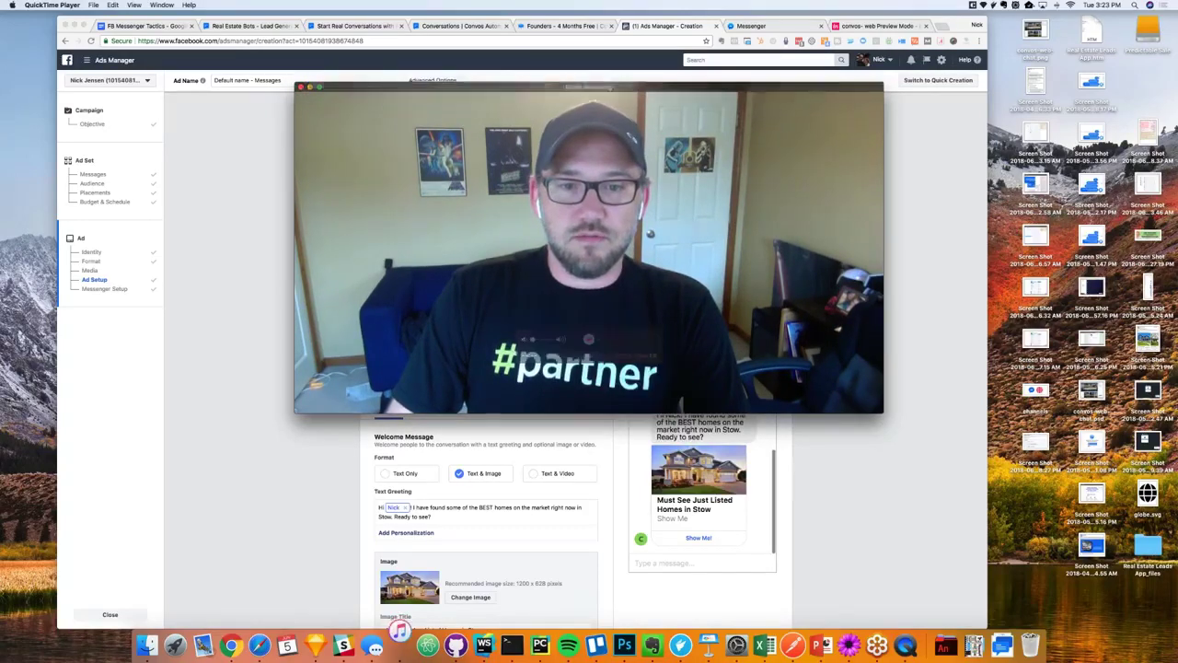
mouse_move(393, 103)
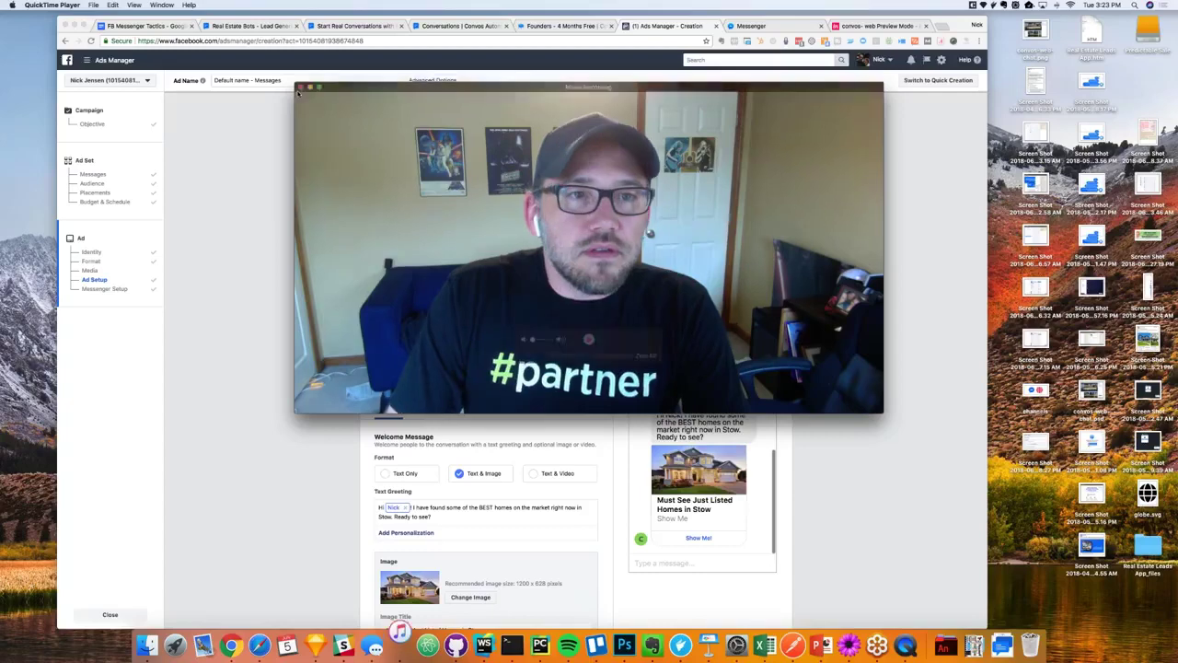
key(super+w)
click(399, 644)
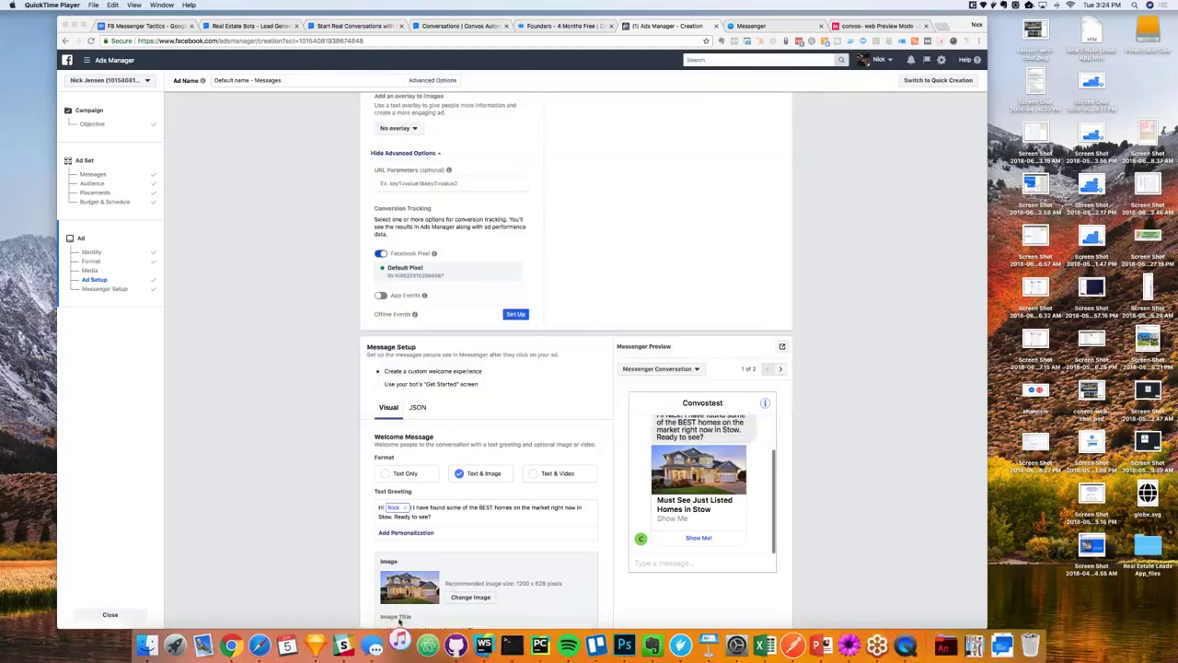
click(673, 213)
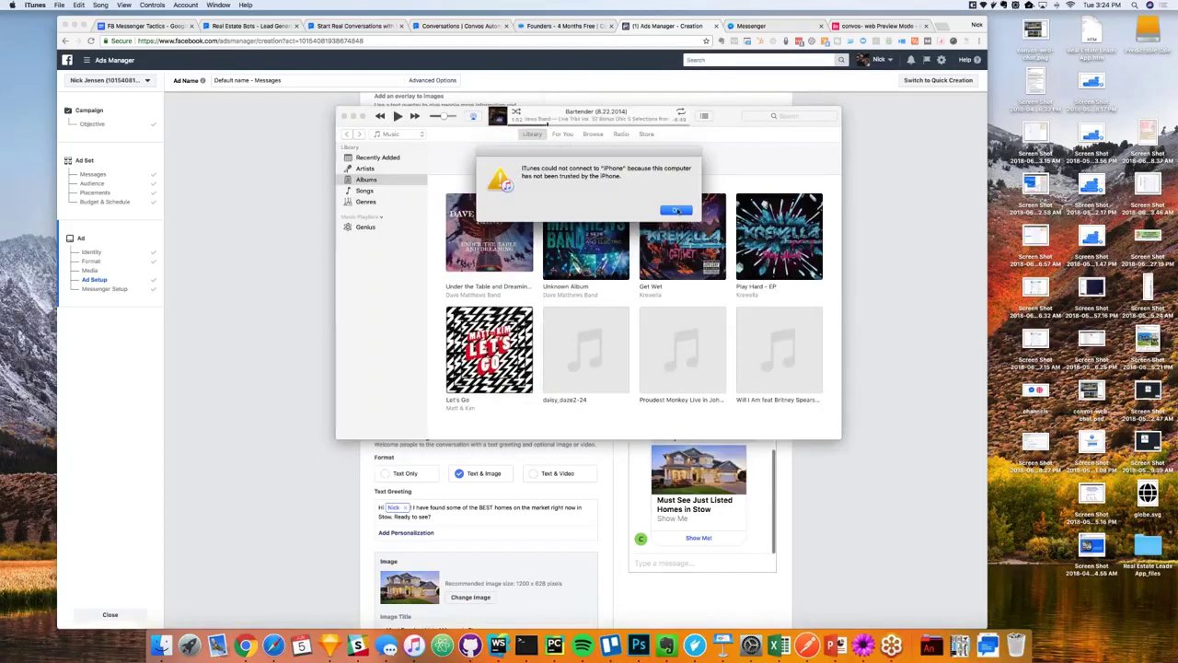
click(677, 209)
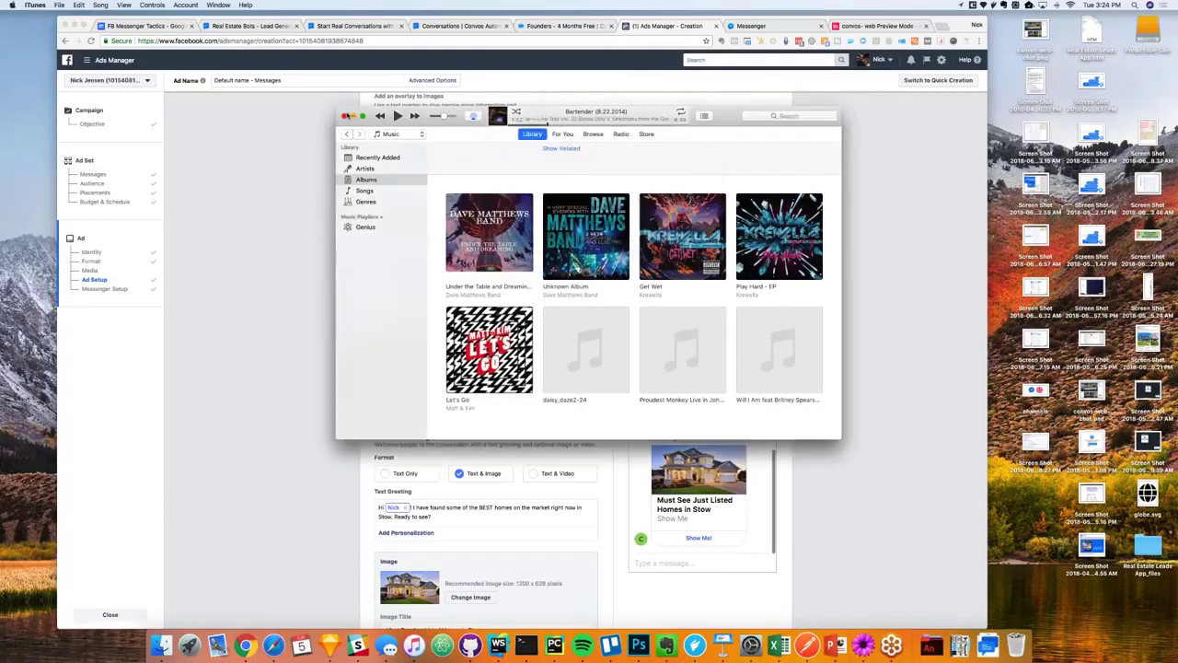
key(super+Tab)
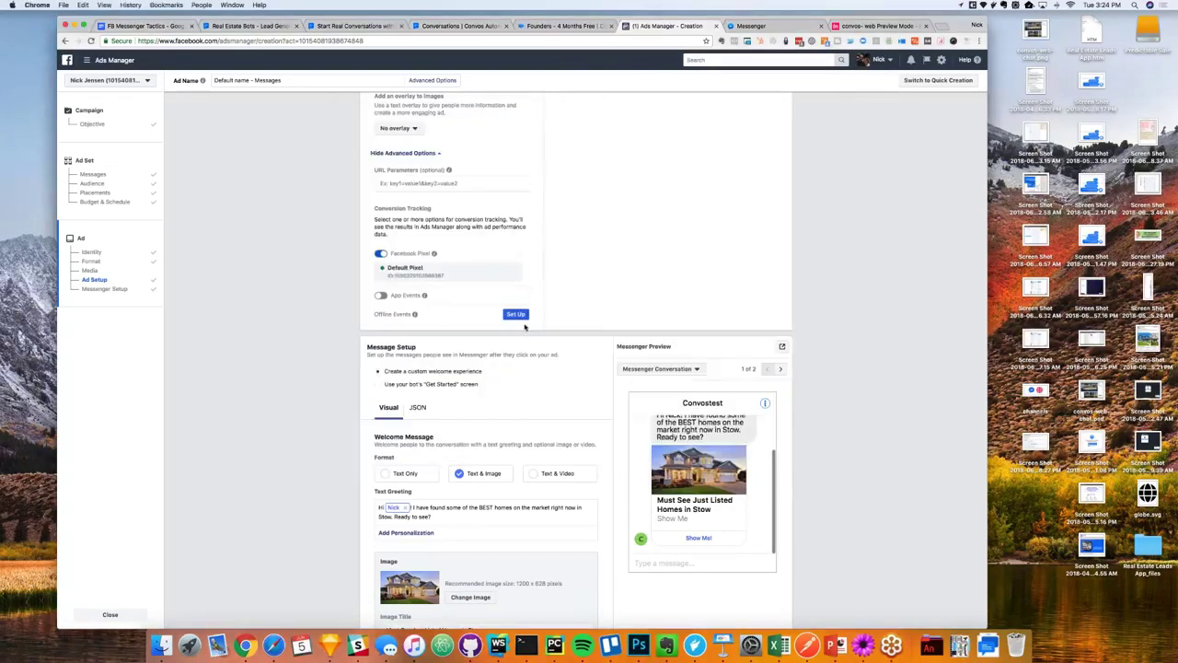
- Review the Message Setup and send the Stow welcome message preview to Messenger
scroll(530, 326, down, 5)
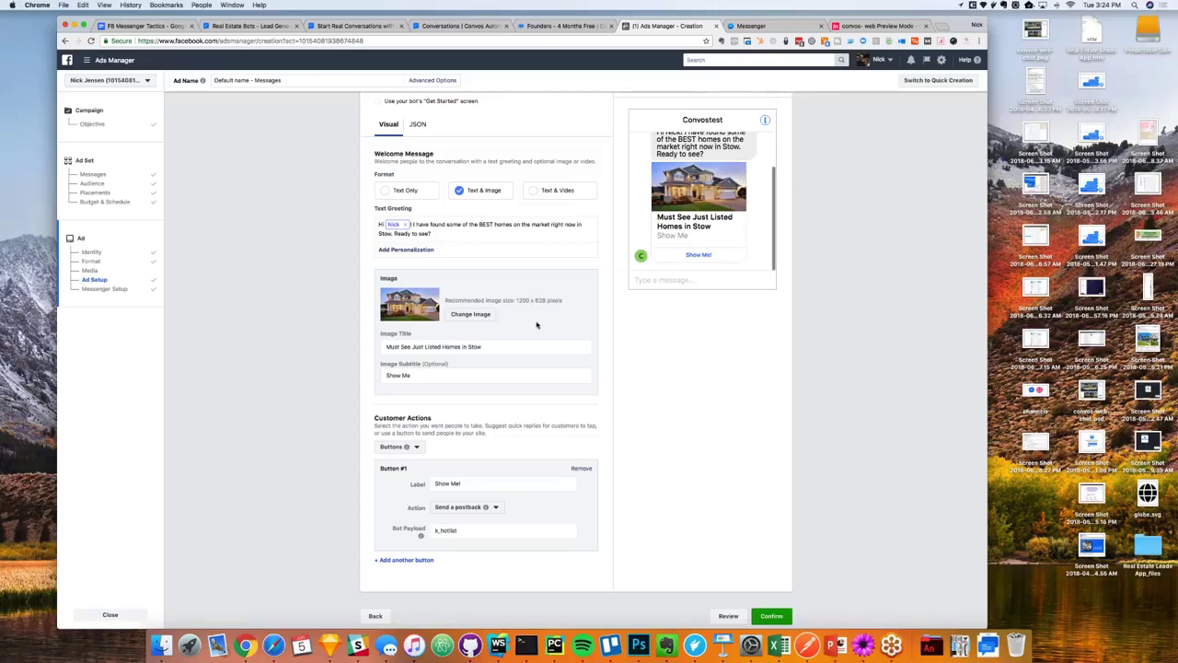
scroll(854, 293, up, 3)
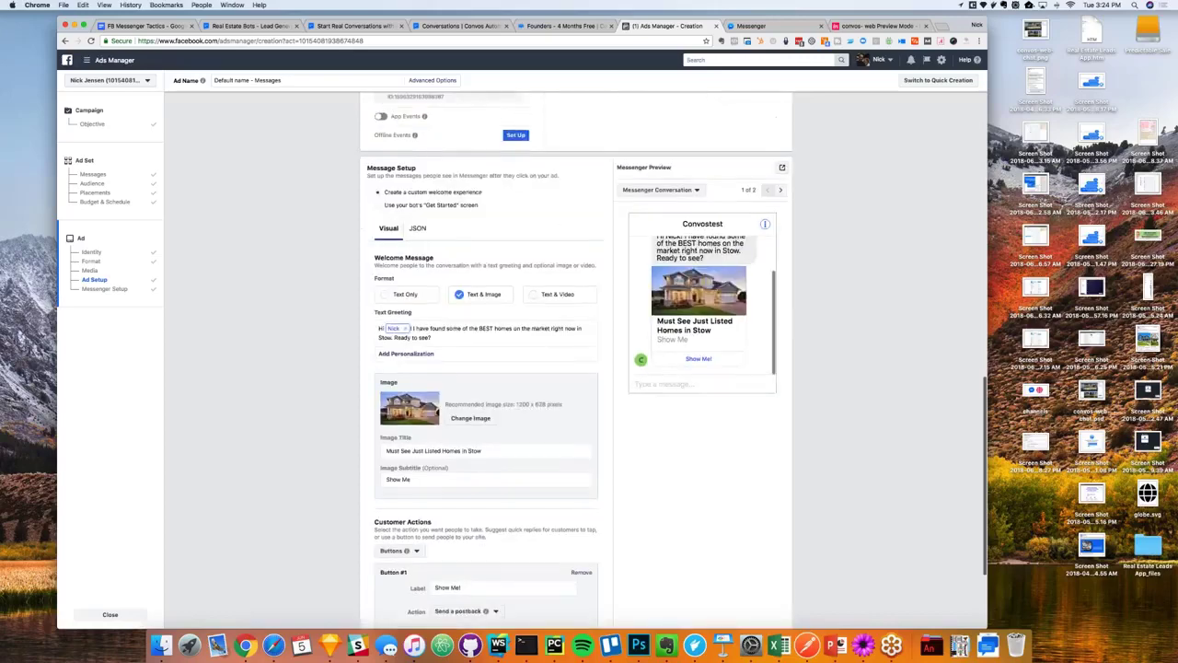
scroll(541, 305, down, 4)
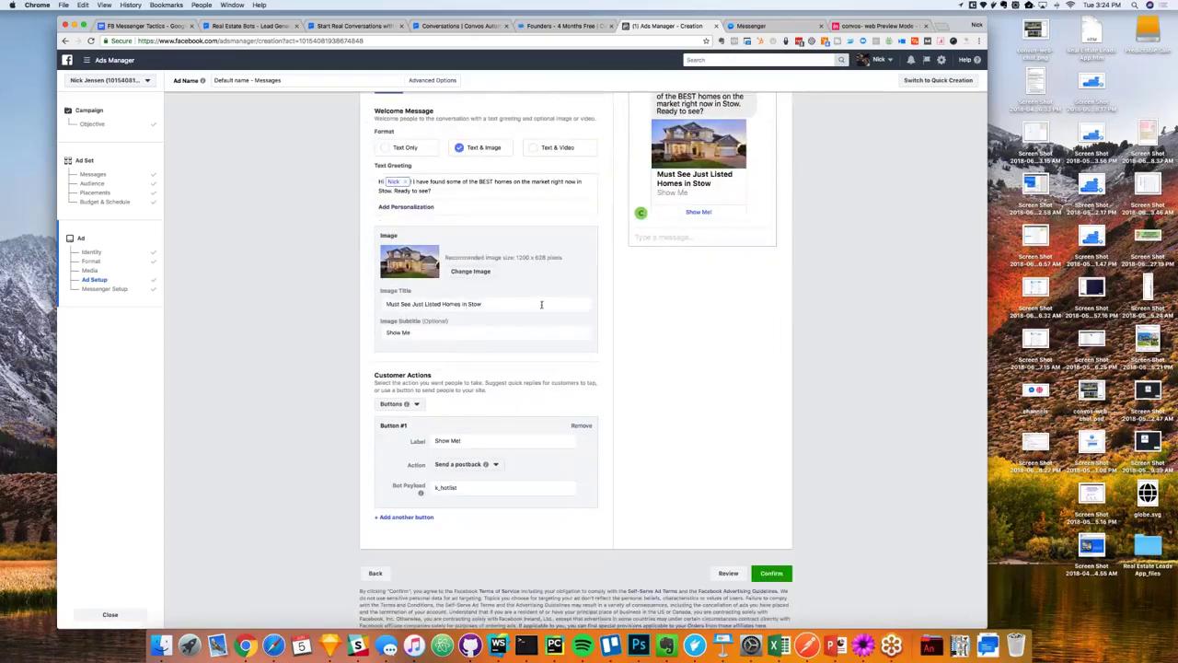
scroll(542, 315, up, 3)
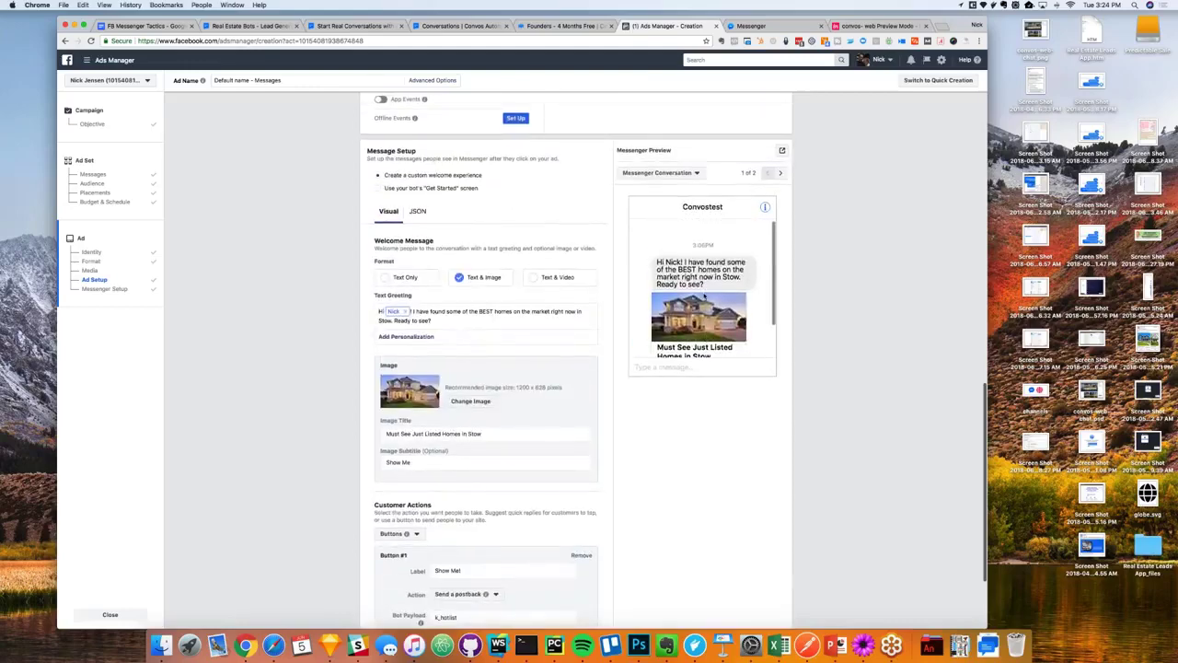
scroll(607, 292, up, 5)
scroll(608, 295, up, 5)
scroll(608, 295, down, 3)
scroll(610, 292, down, 3)
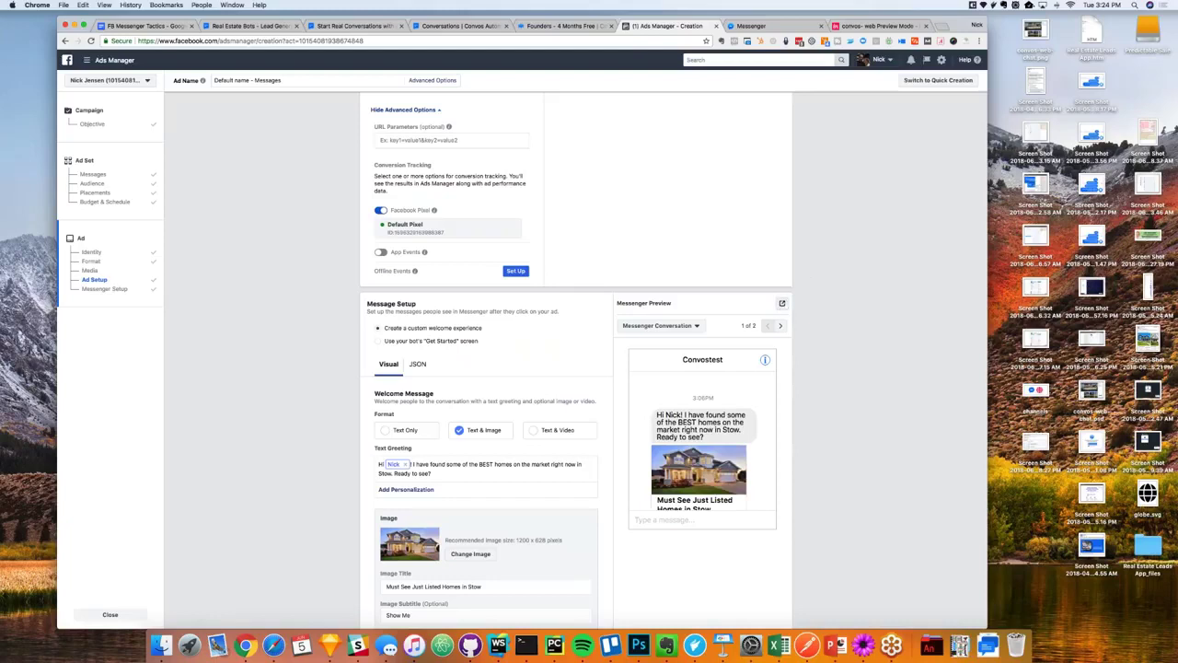
click(782, 302)
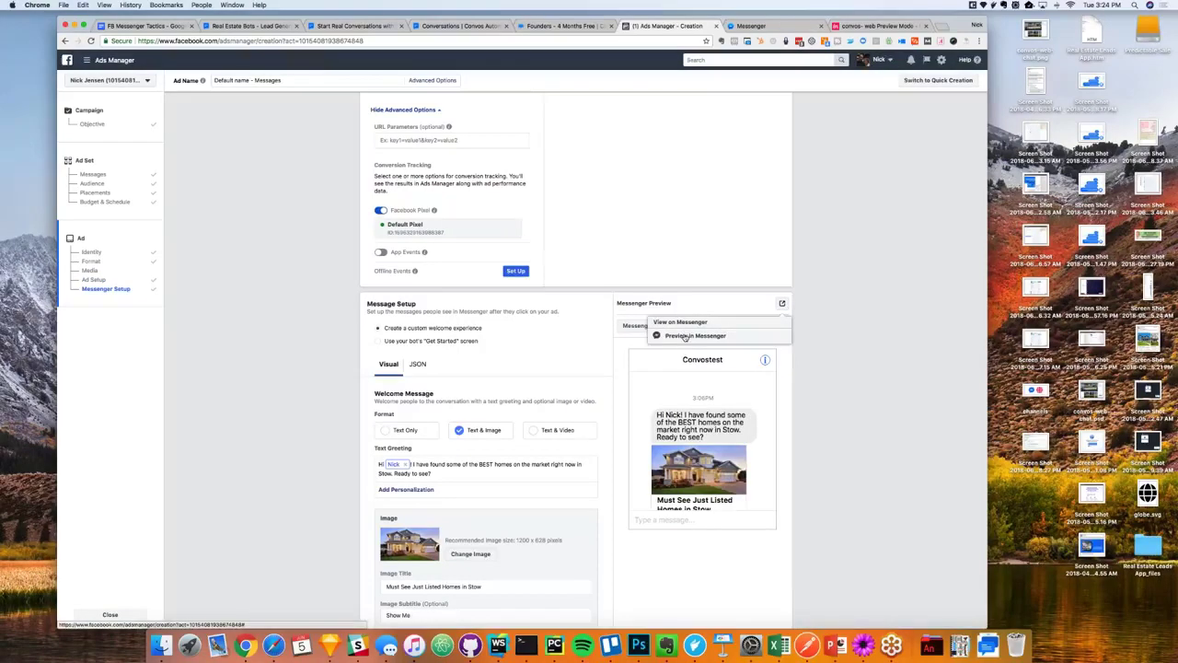
click(686, 336)
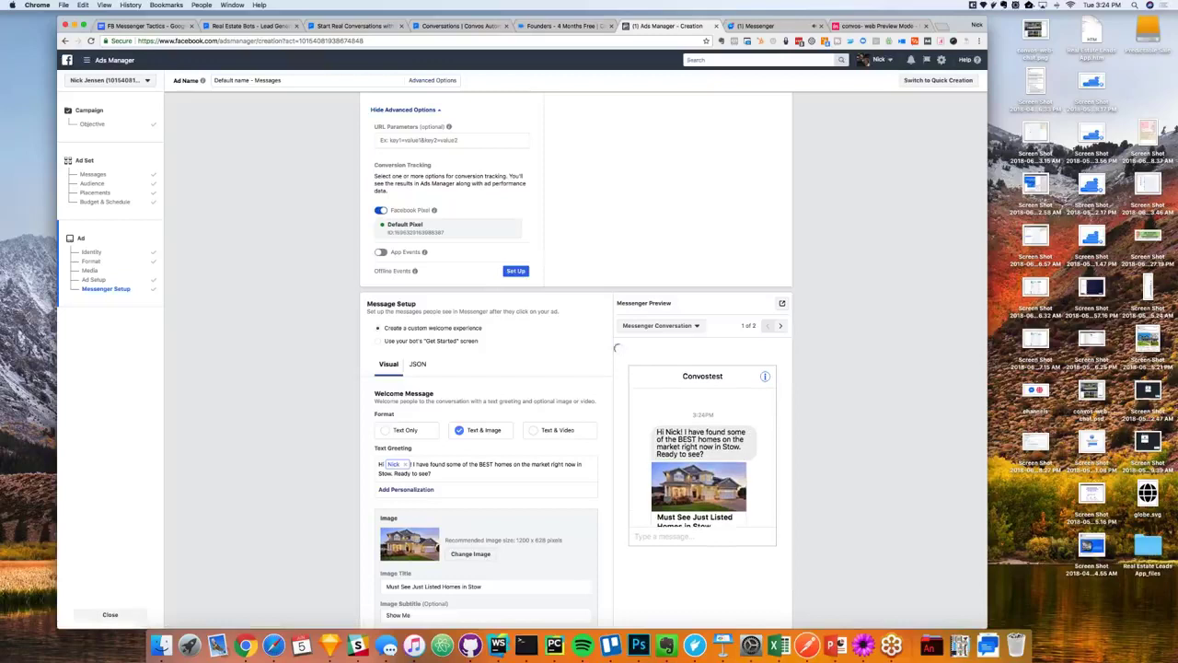
- Open the Convostest chat with the Stow welcome message, then place Messenger in its own narrow window
click(757, 26)
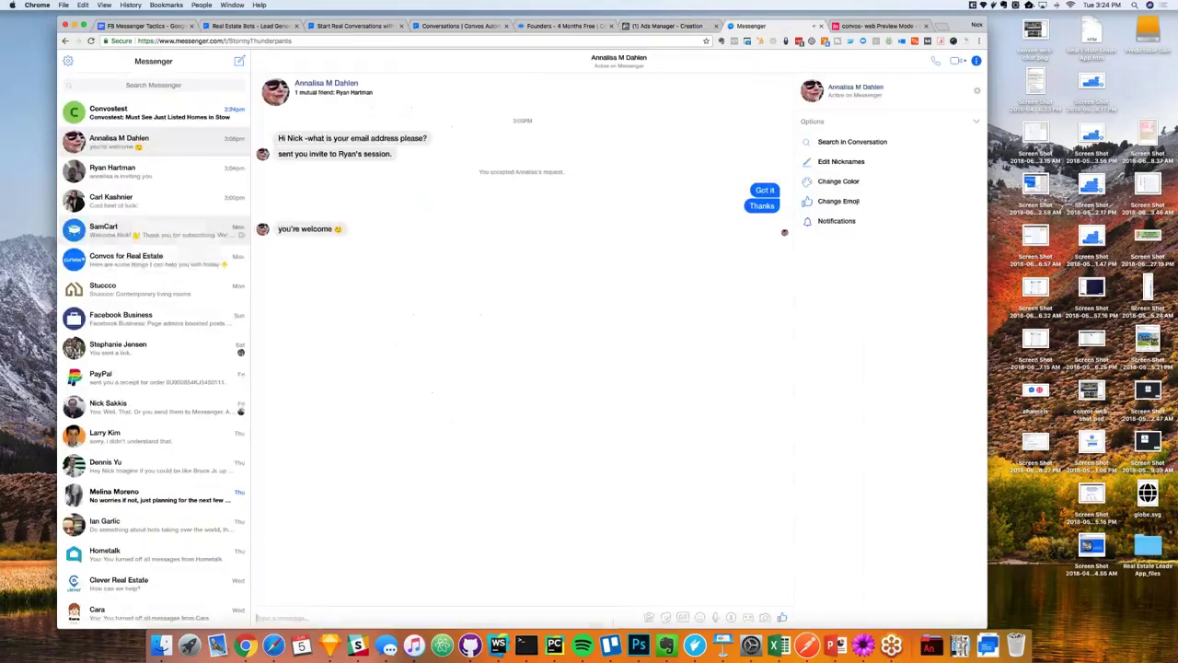
click(69, 111)
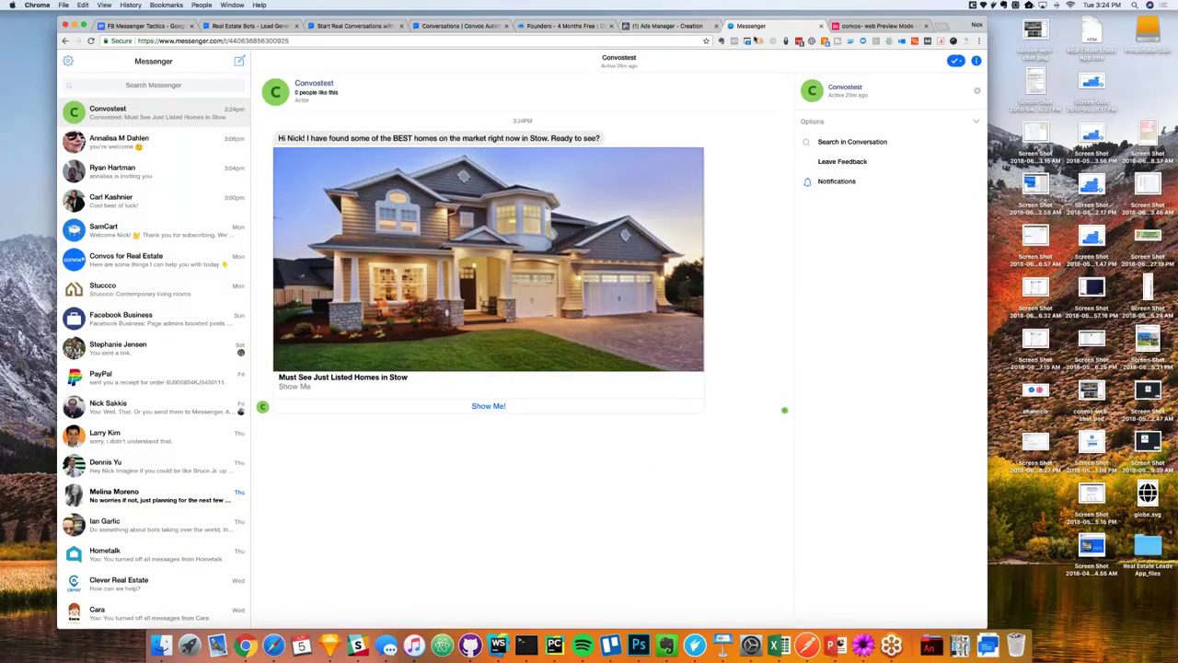
drag(751, 26, 752, 72)
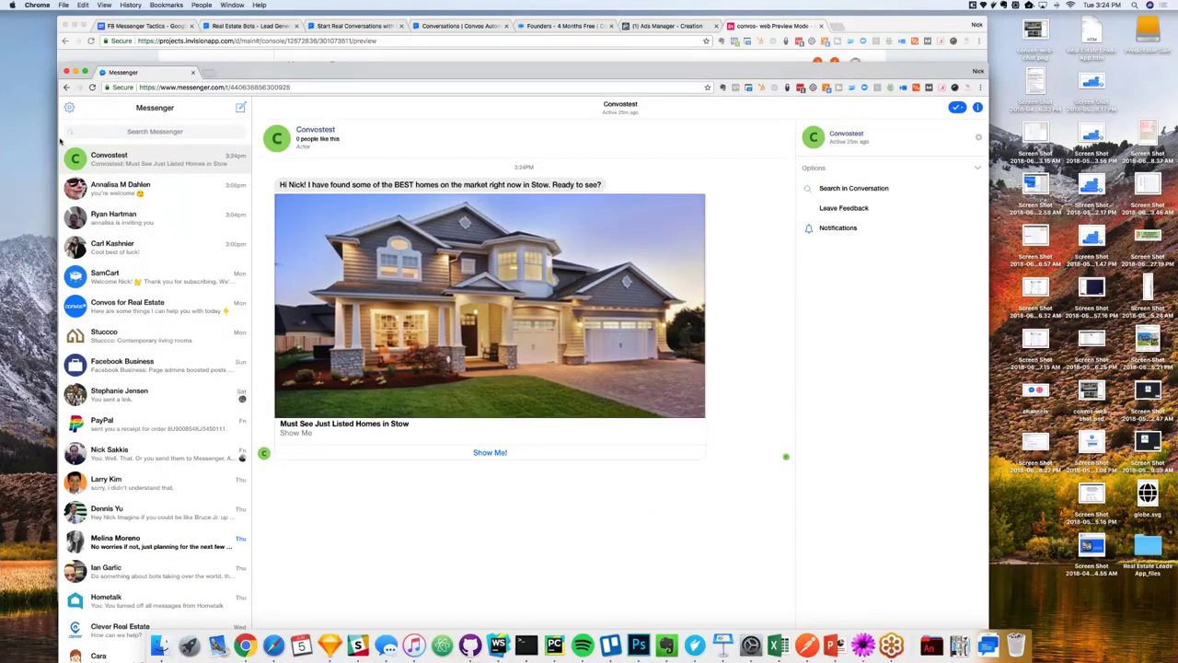
drag(60, 140, 308, 138)
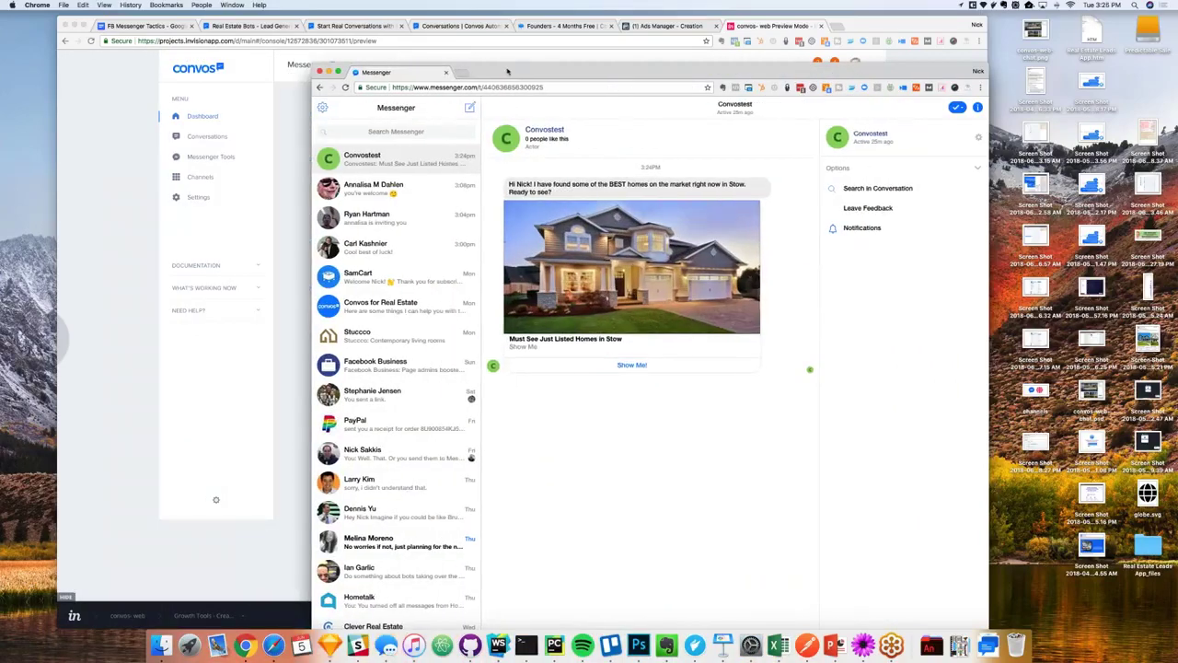
drag(467, 68, 420, 20)
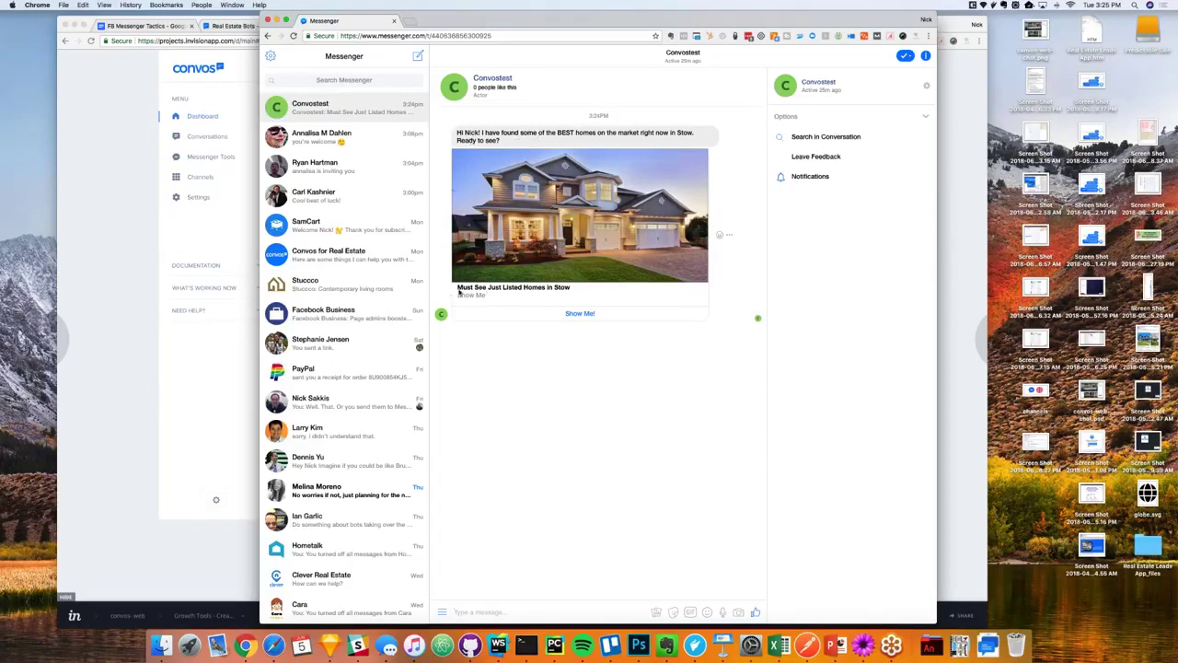
- Reply Show Me! and Yes to the bot, then browse the carousel to the Stow $179K listing
click(581, 321)
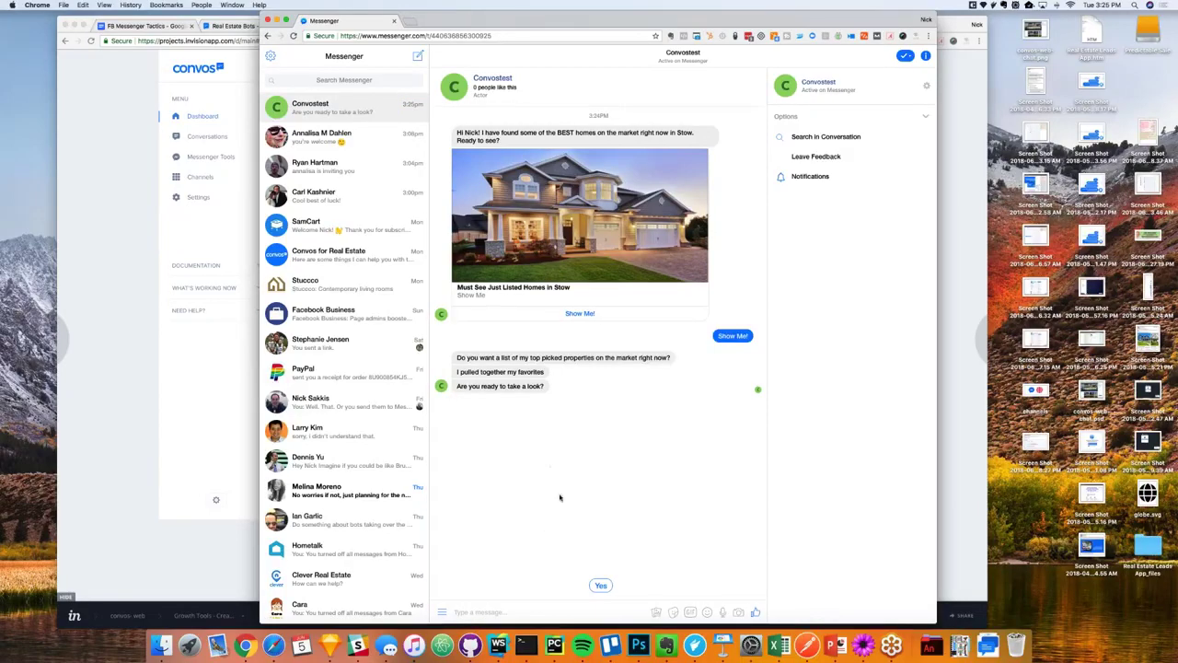
click(601, 585)
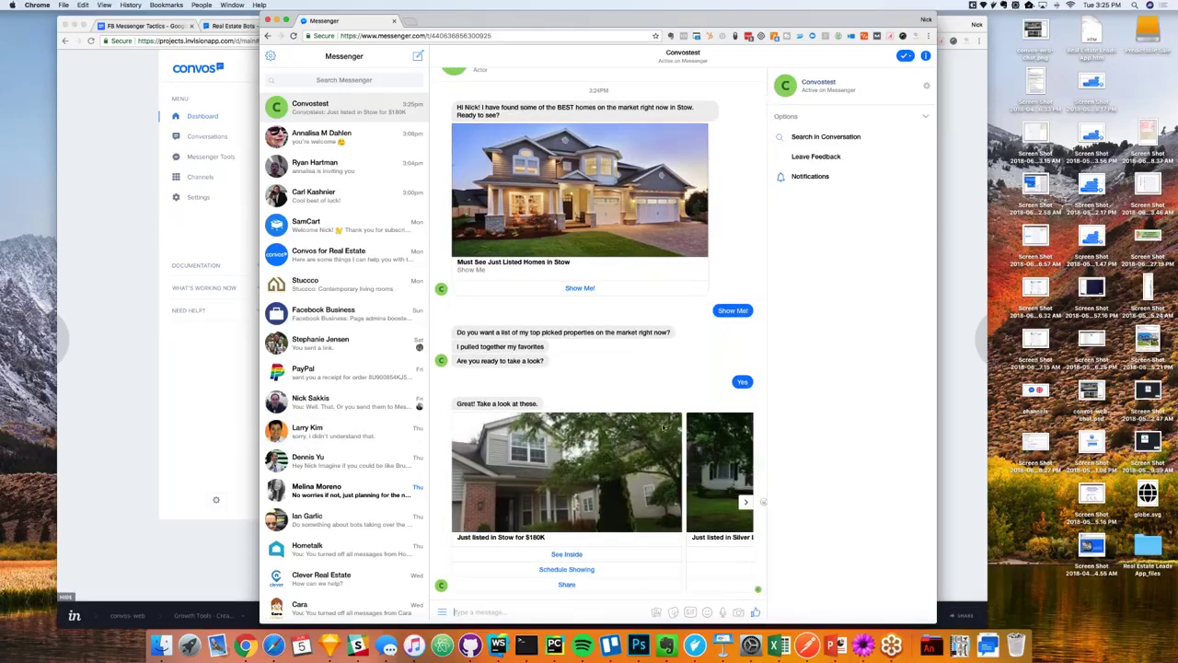
click(746, 503)
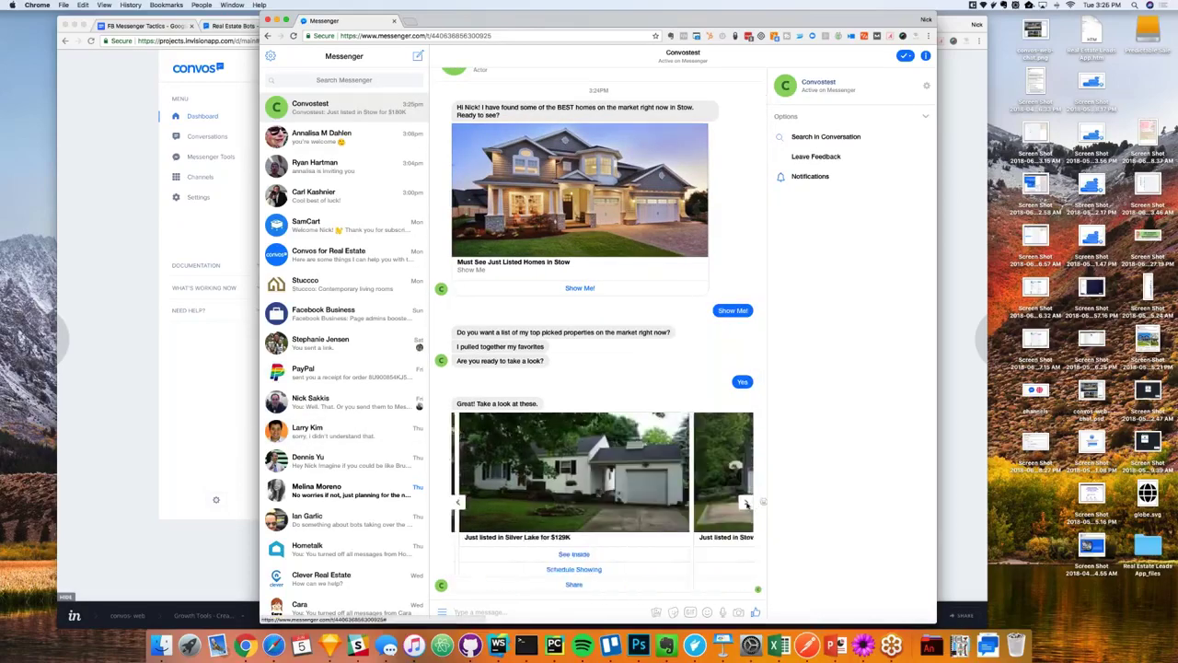
click(746, 503)
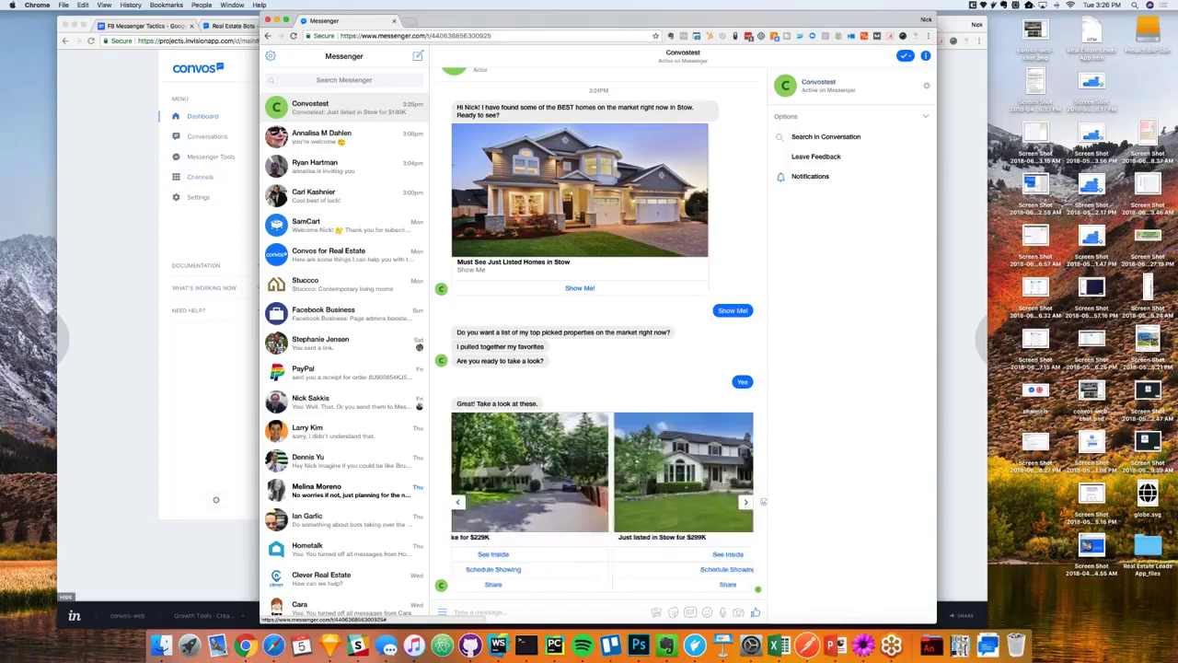
click(746, 503)
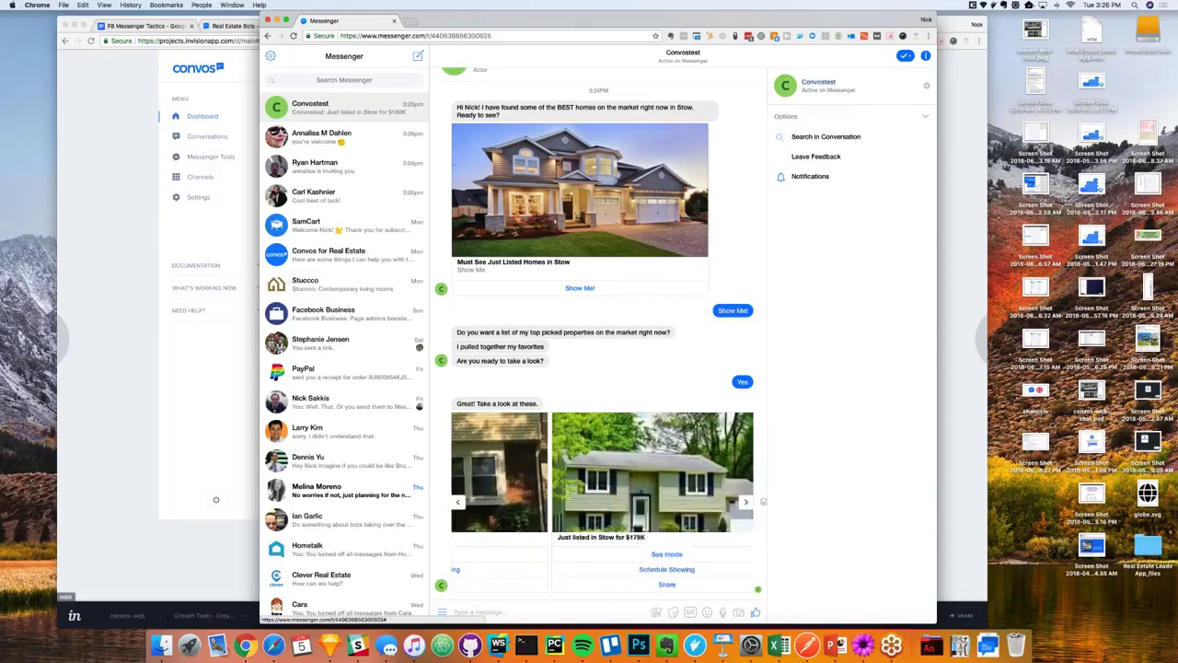
- Open the Stow $179K listing's property page and scroll through it
click(557, 555)
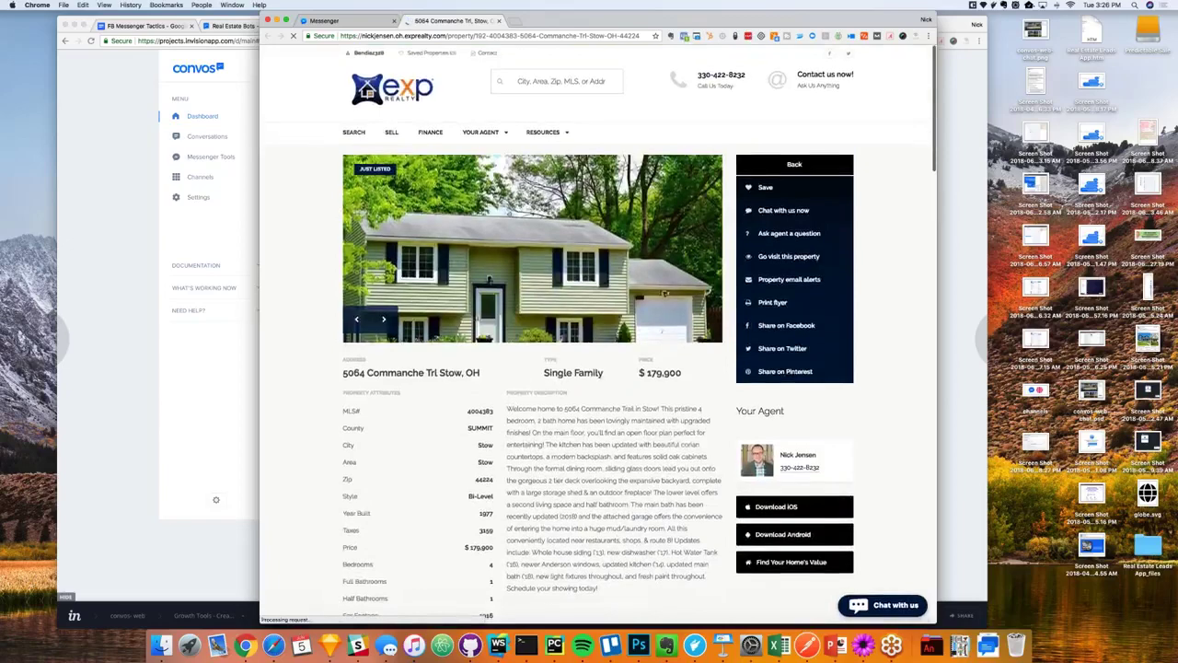
scroll(622, 317, down, 10)
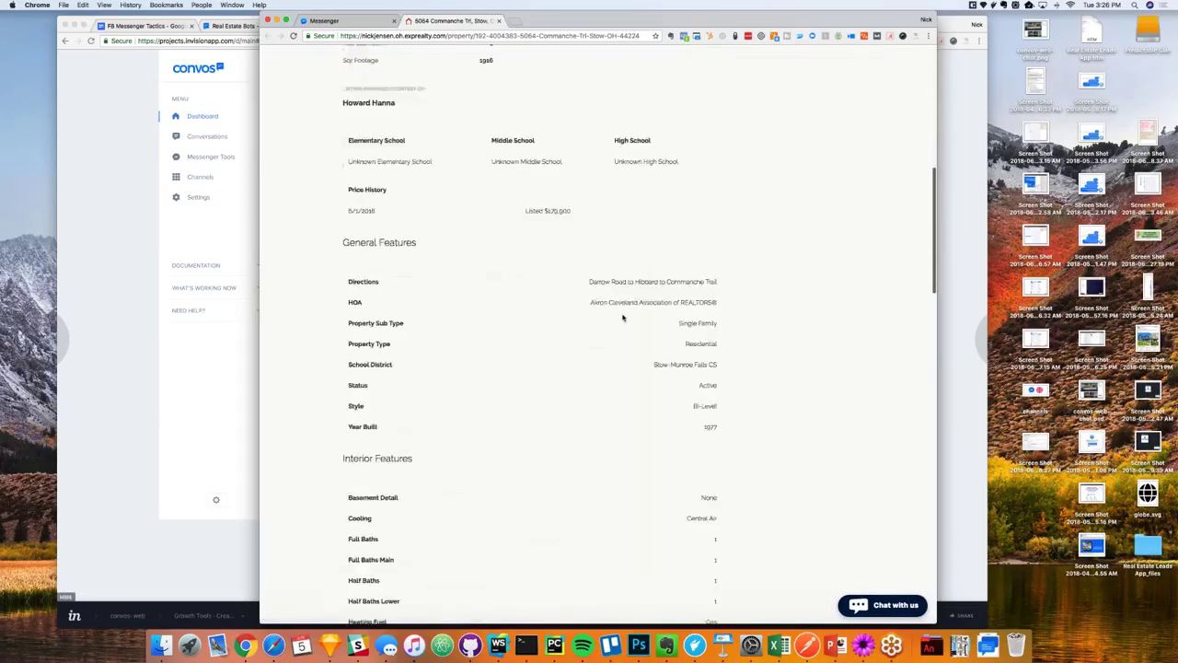
scroll(620, 319, up, 15)
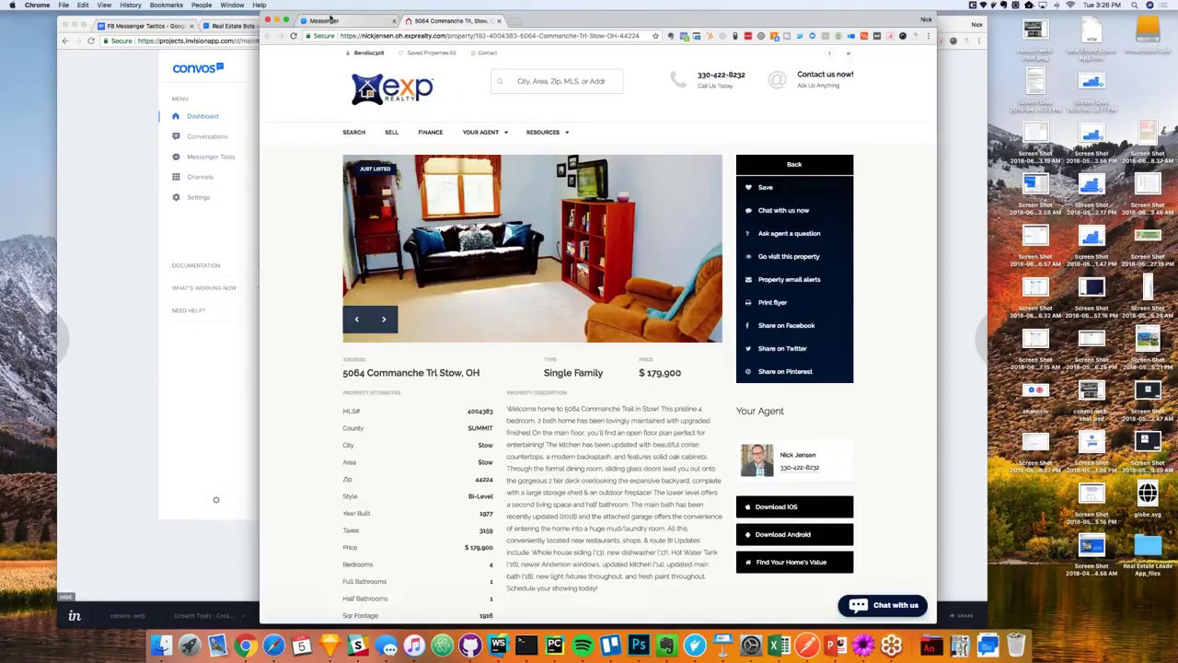
- Return to the bot conversation and scroll the listings carousel back and forth
click(330, 20)
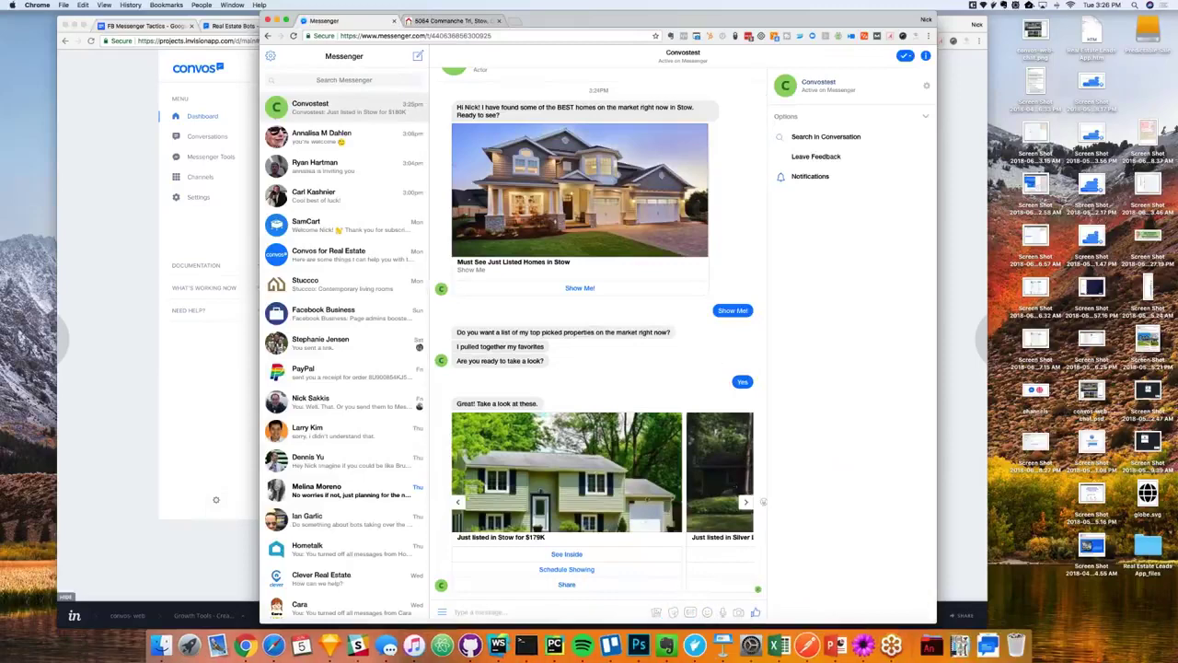
scroll(602, 471, right, 5)
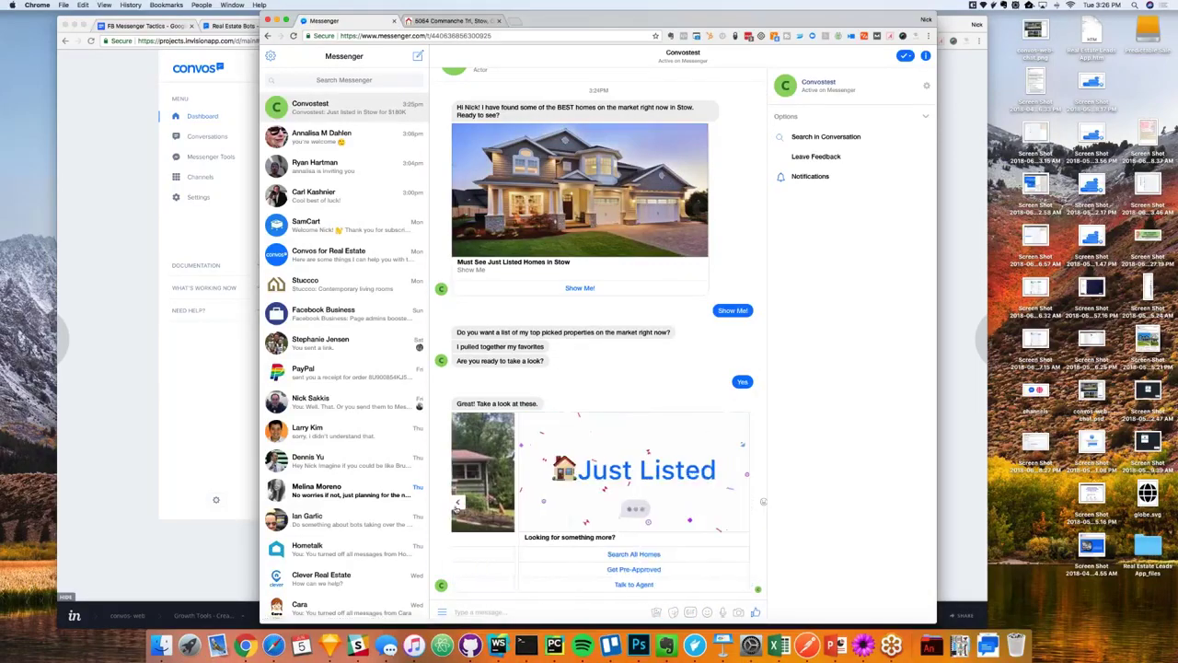
scroll(459, 504, left, 5)
scroll(459, 505, left, 5)
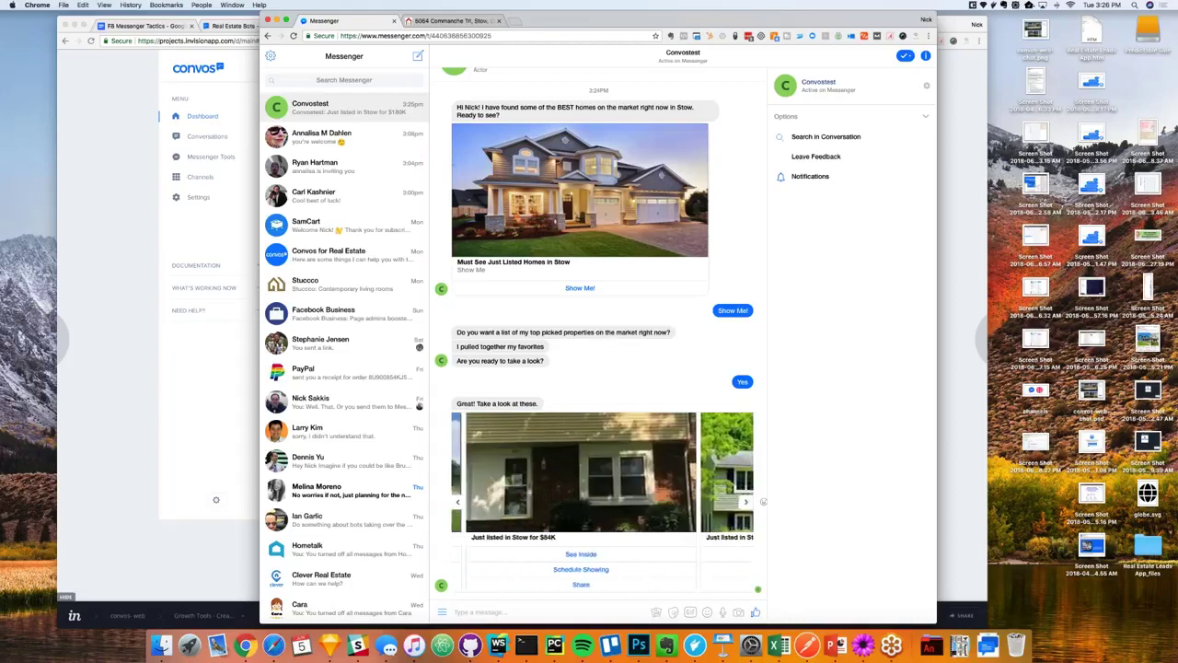
scroll(603, 475, right, 5)
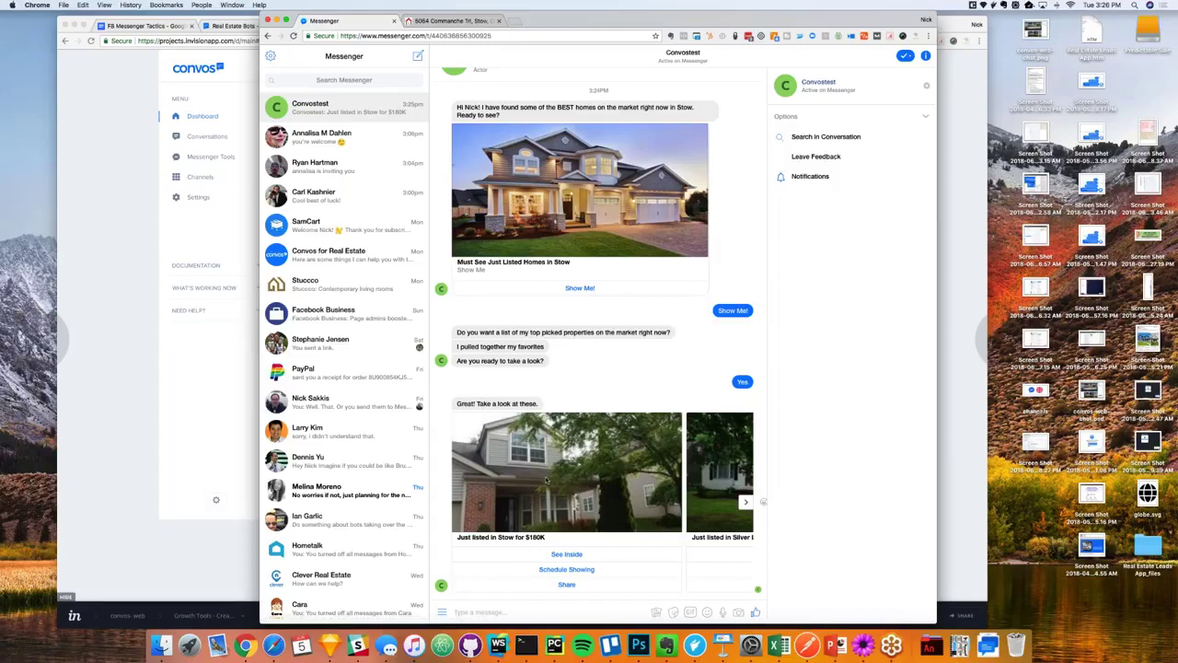
- Advance to the Stow $199K card and send it to a contact found by name search
click(746, 501)
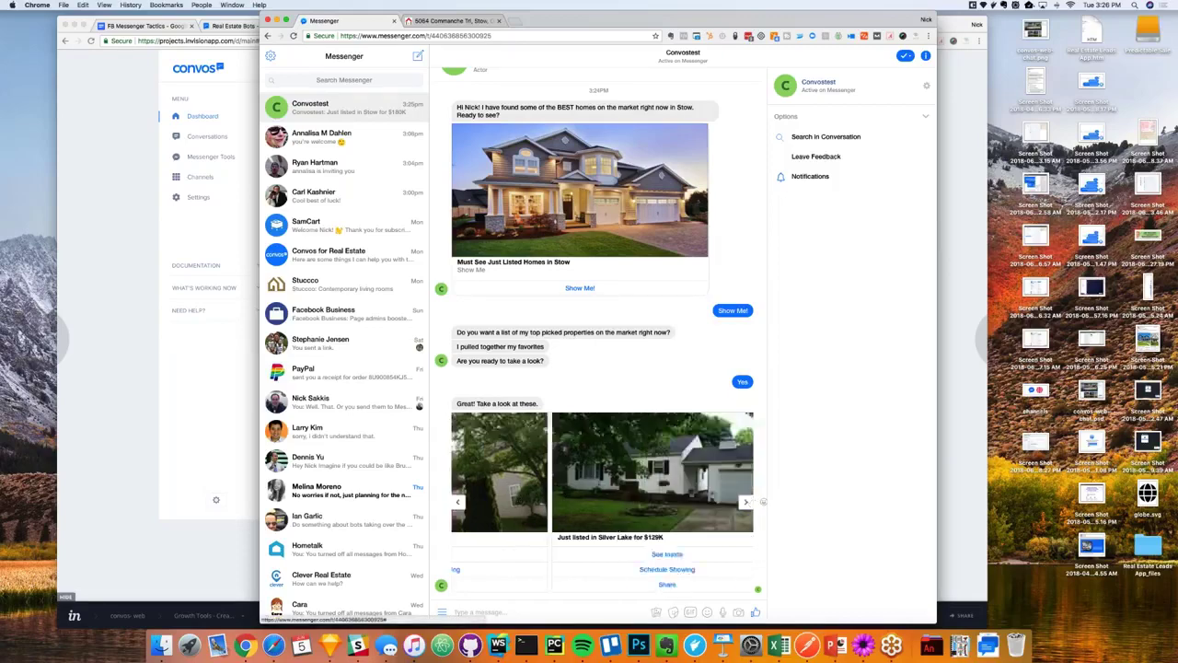
click(746, 501)
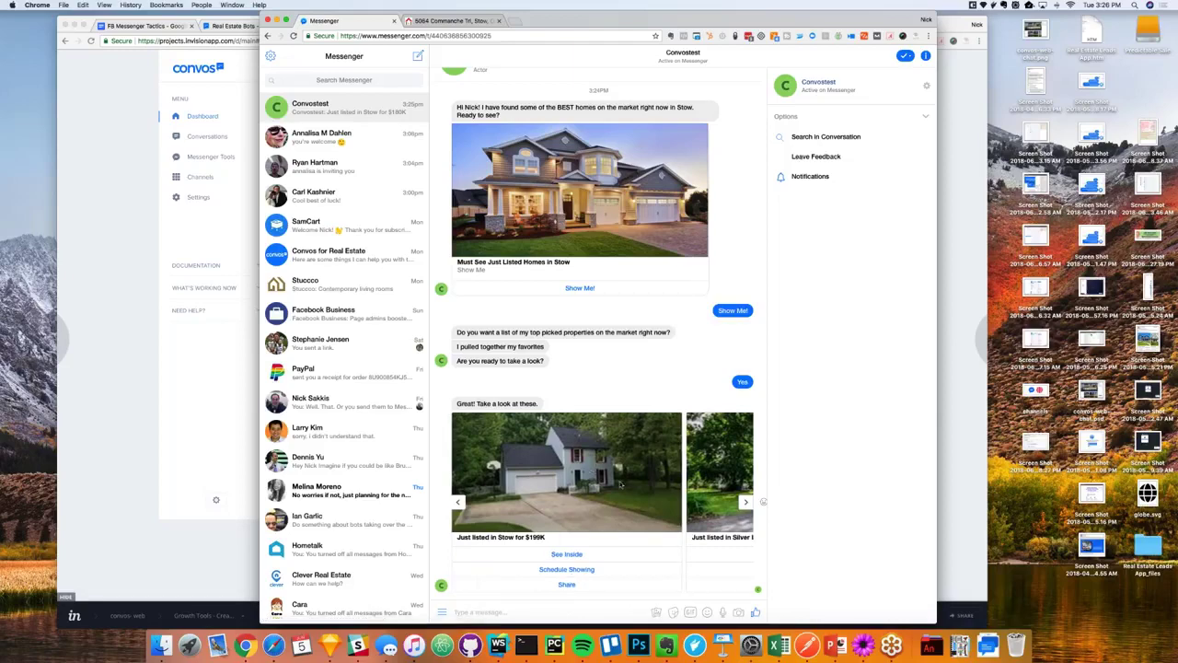
click(560, 583)
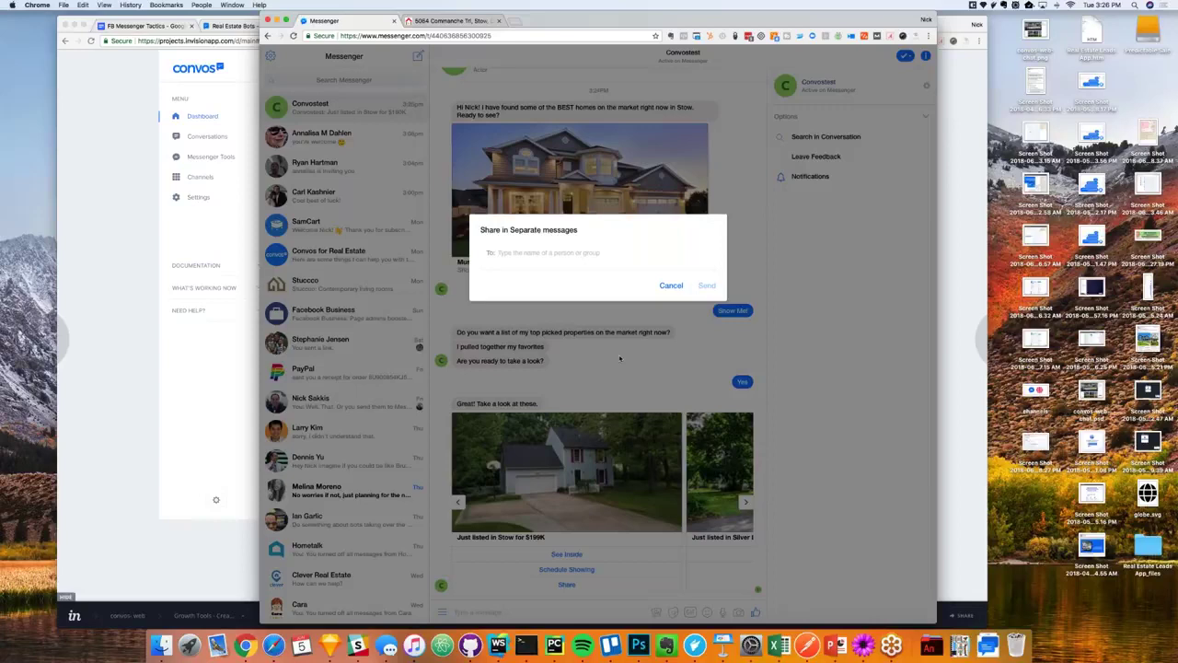
text(ry)
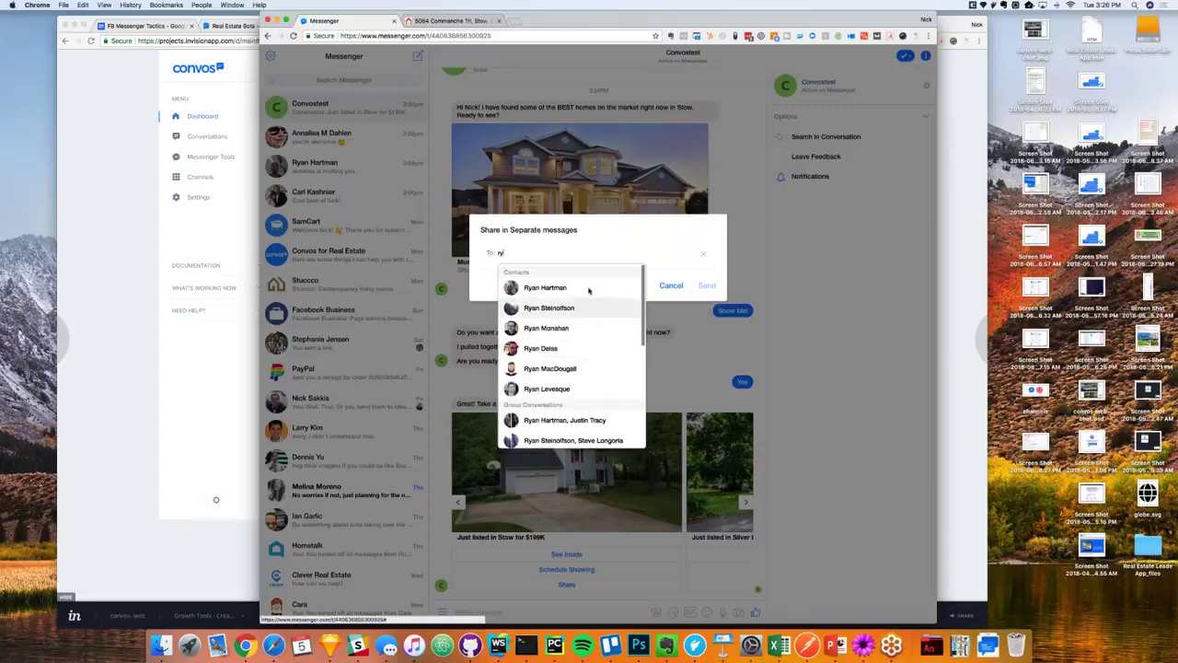
click(588, 289)
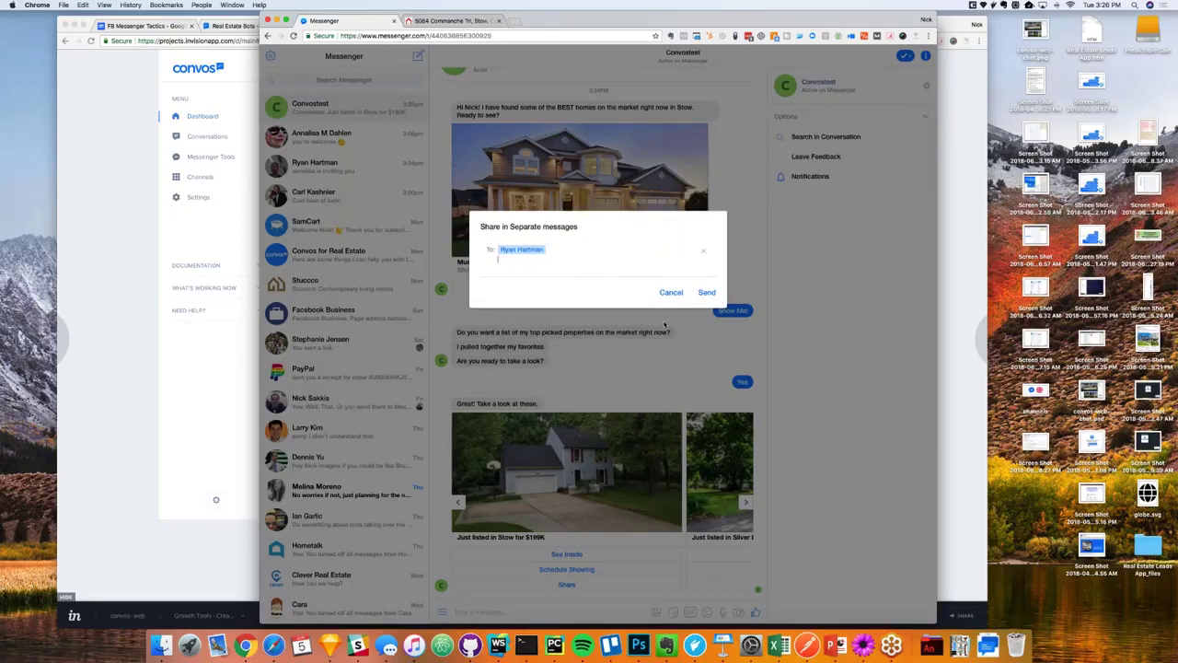
click(707, 293)
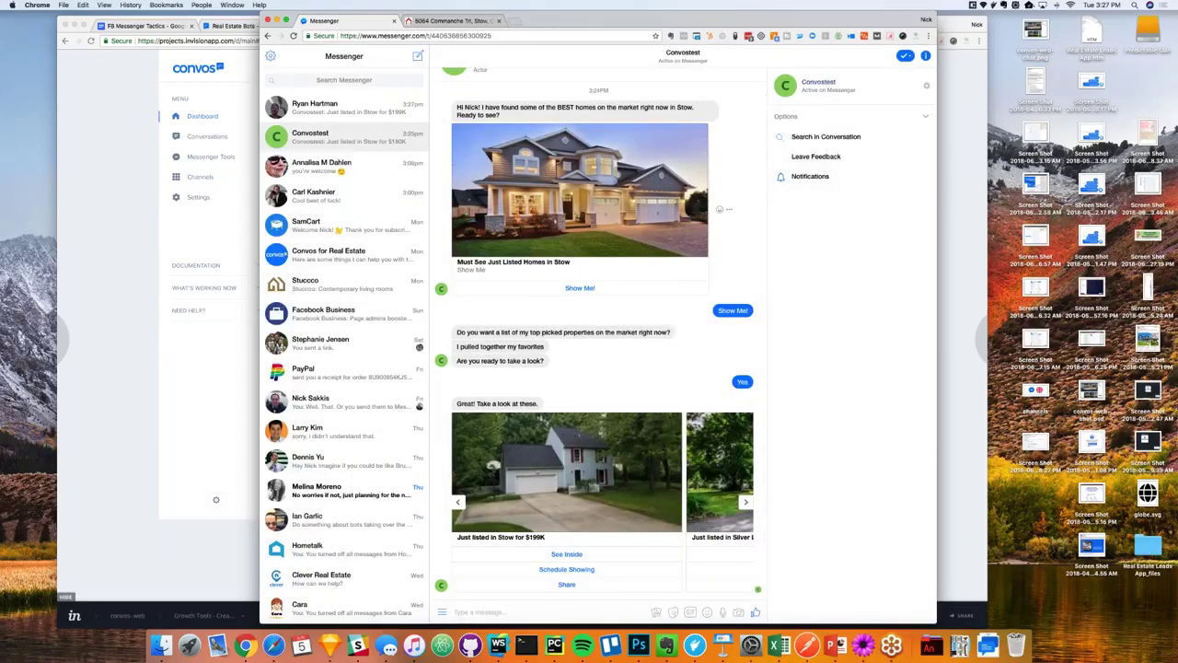
click(351, 116)
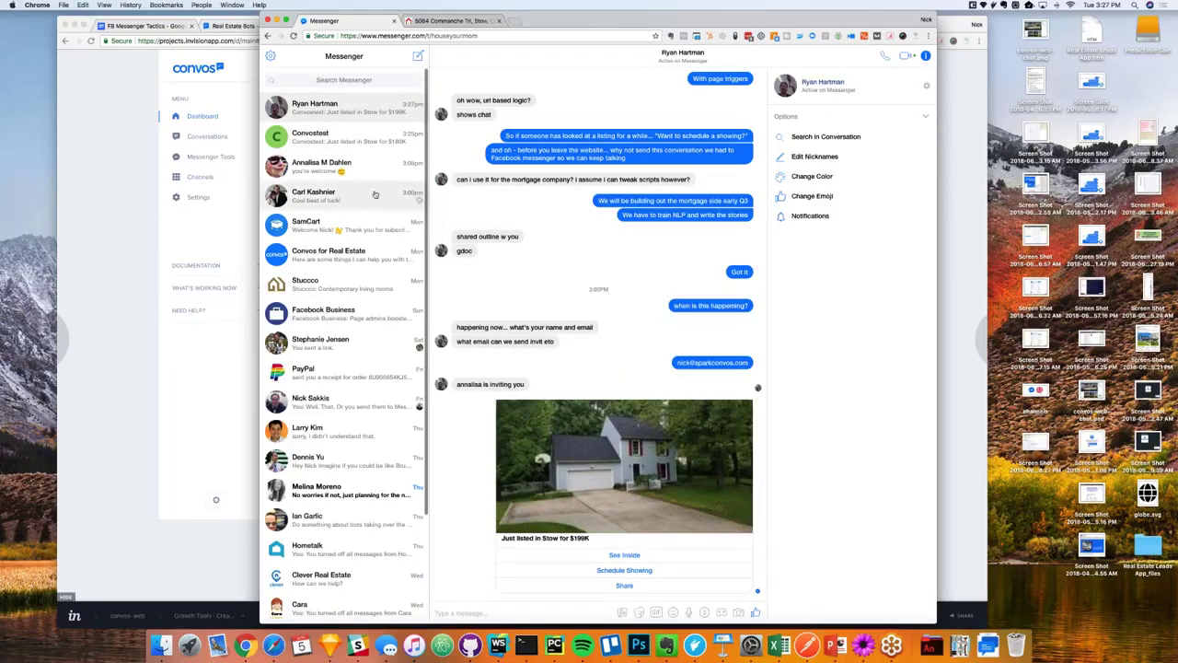
click(387, 138)
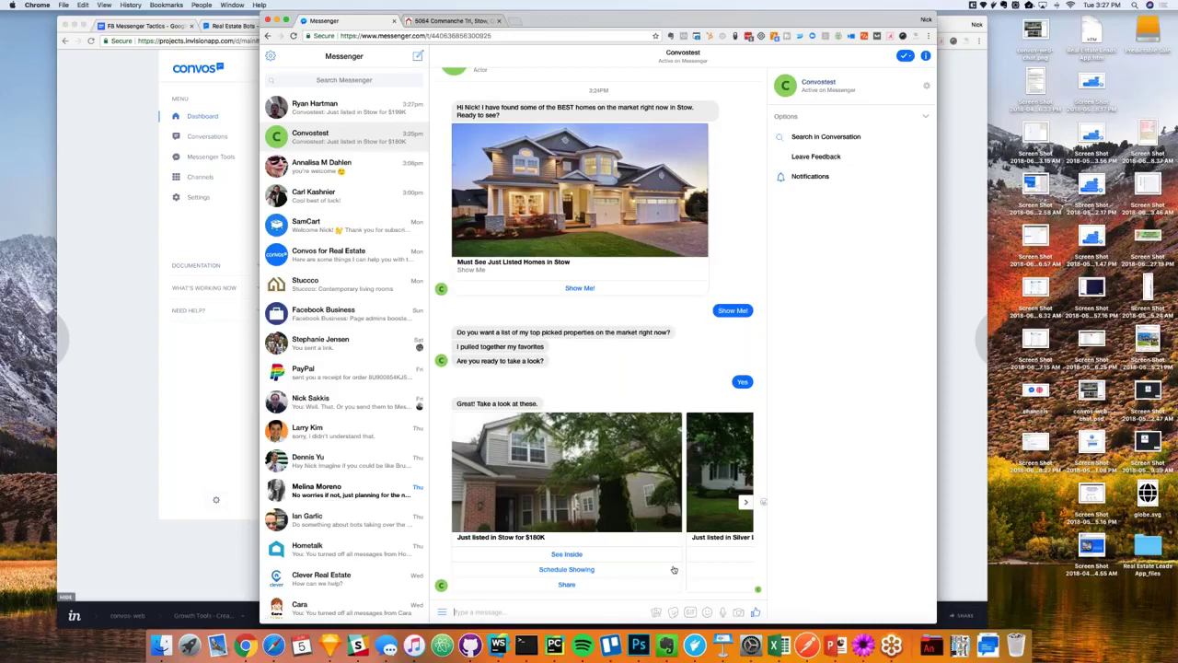
click(745, 502)
click(746, 501)
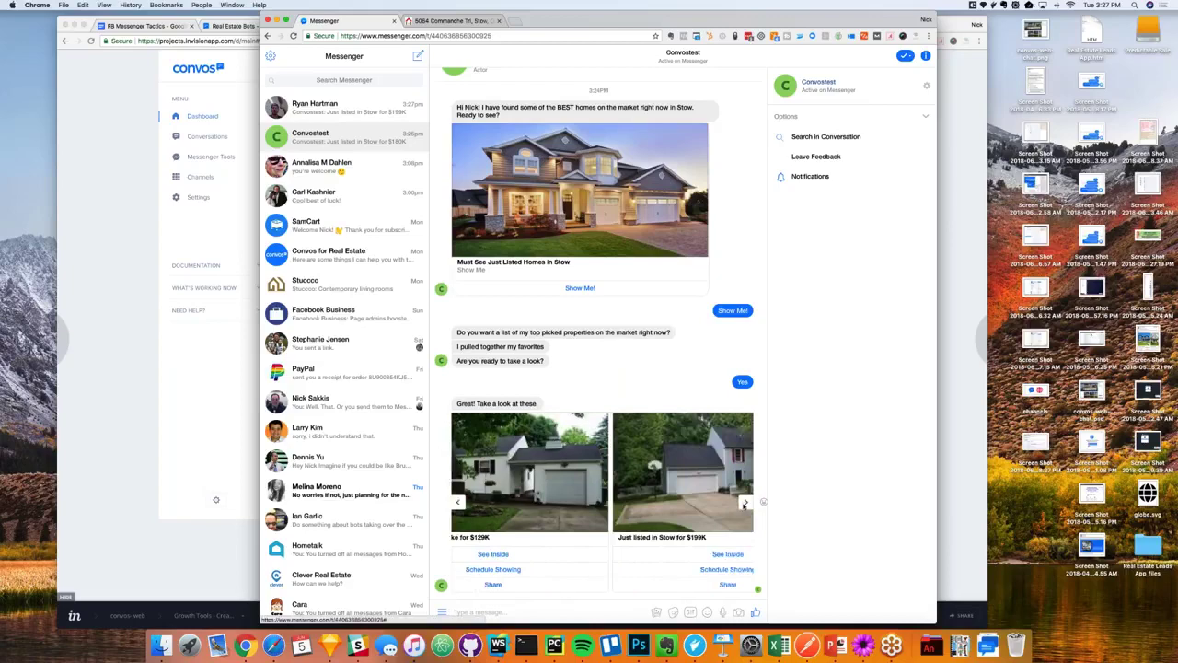
click(746, 502)
click(746, 502)
click(745, 502)
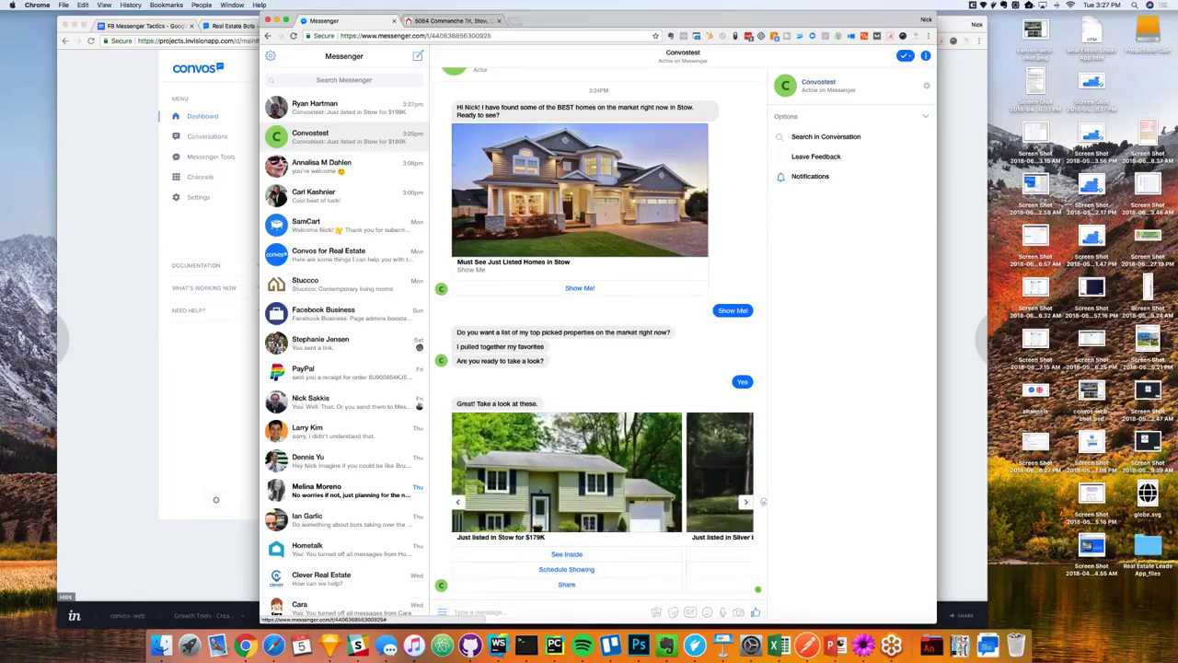
click(762, 502)
click(762, 502)
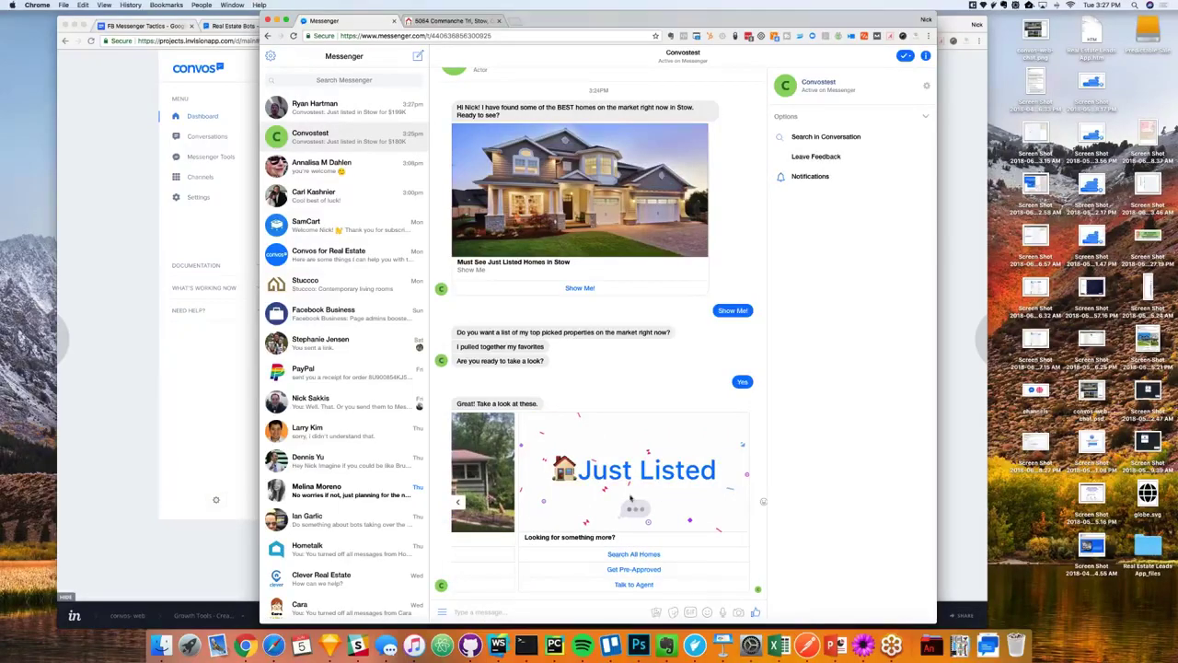
click(459, 503)
click(458, 502)
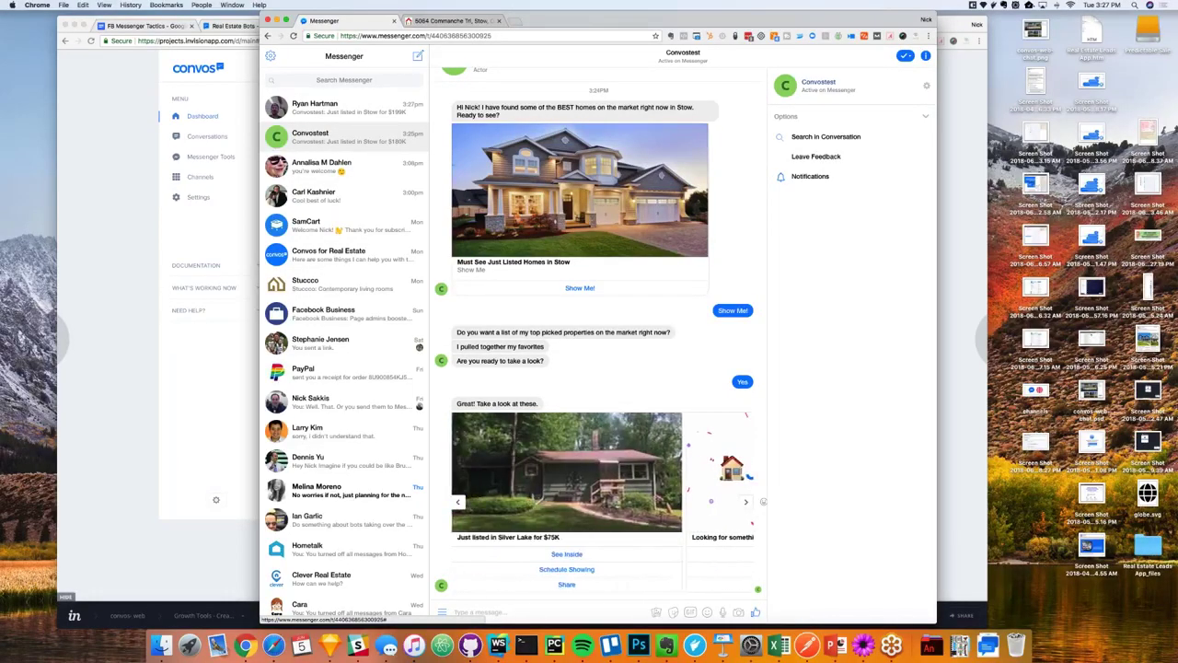
click(746, 502)
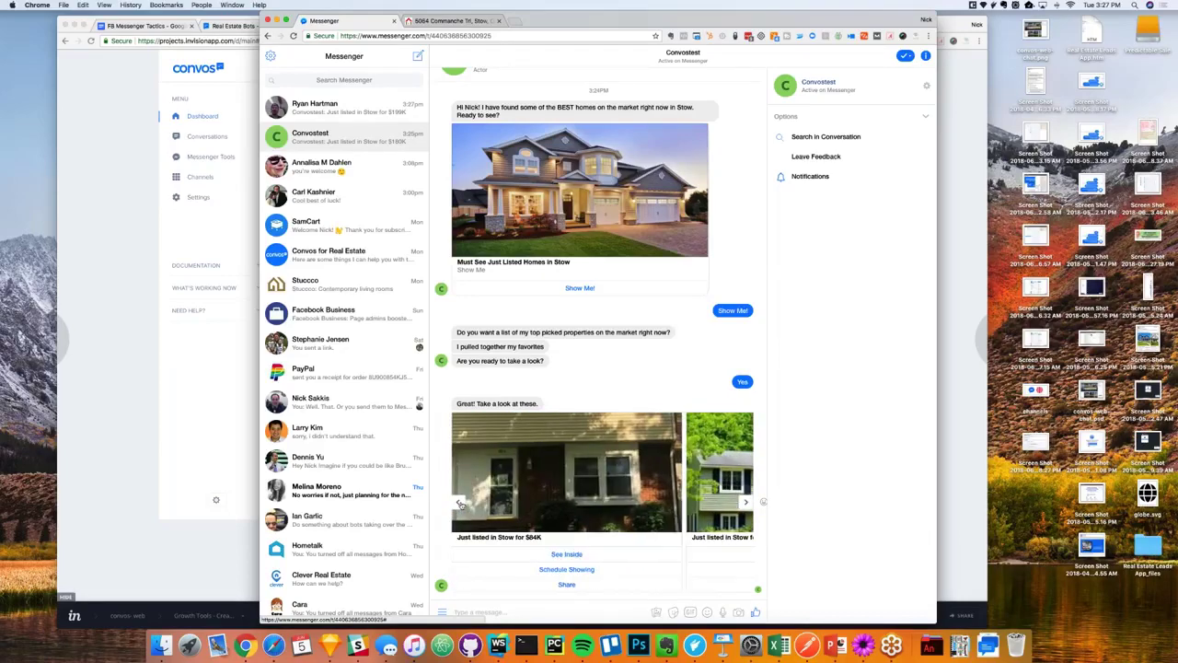
click(745, 502)
click(746, 502)
scroll(603, 473, left, 4)
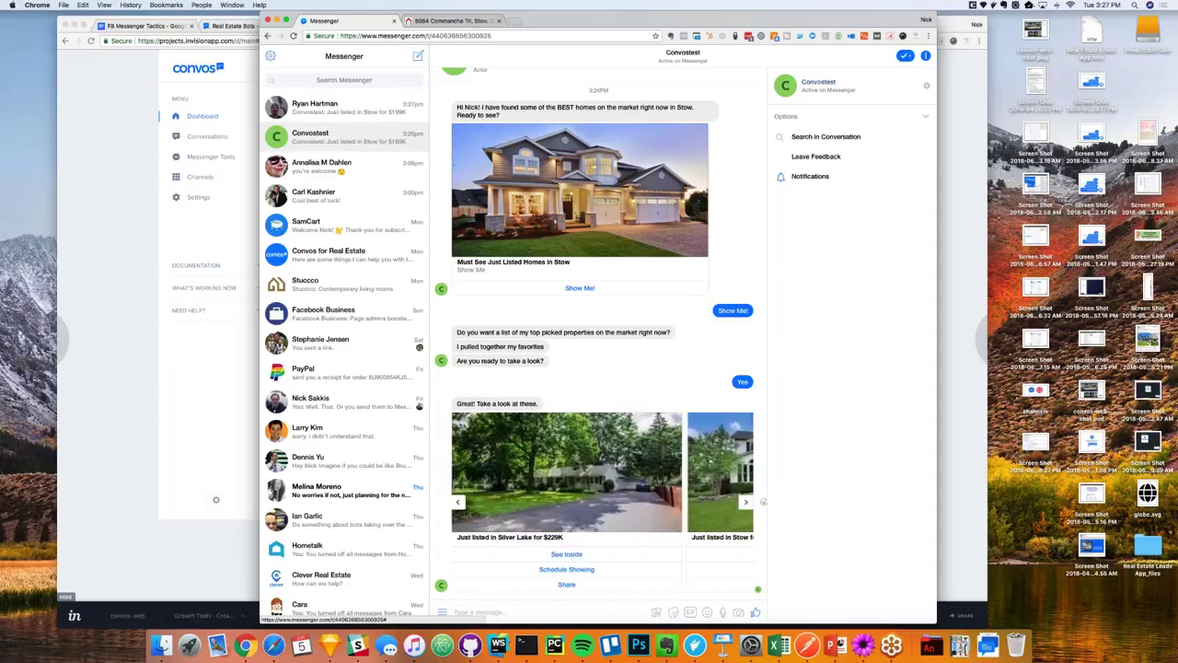
scroll(603, 472, left, 3)
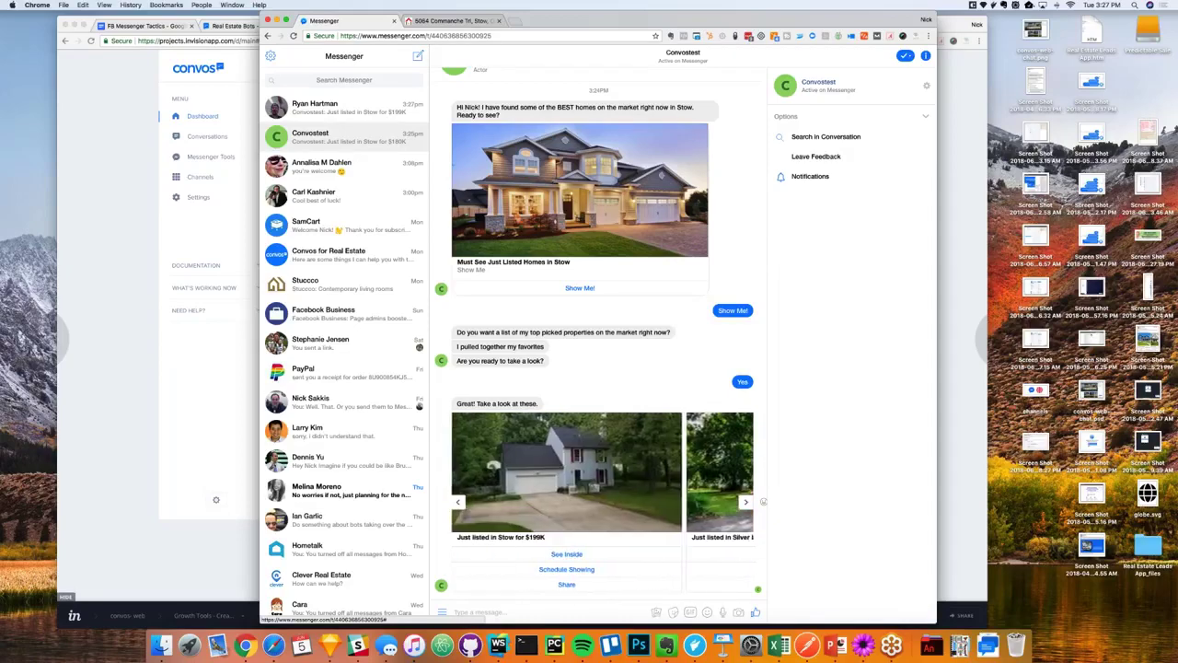
scroll(462, 504, left, 3)
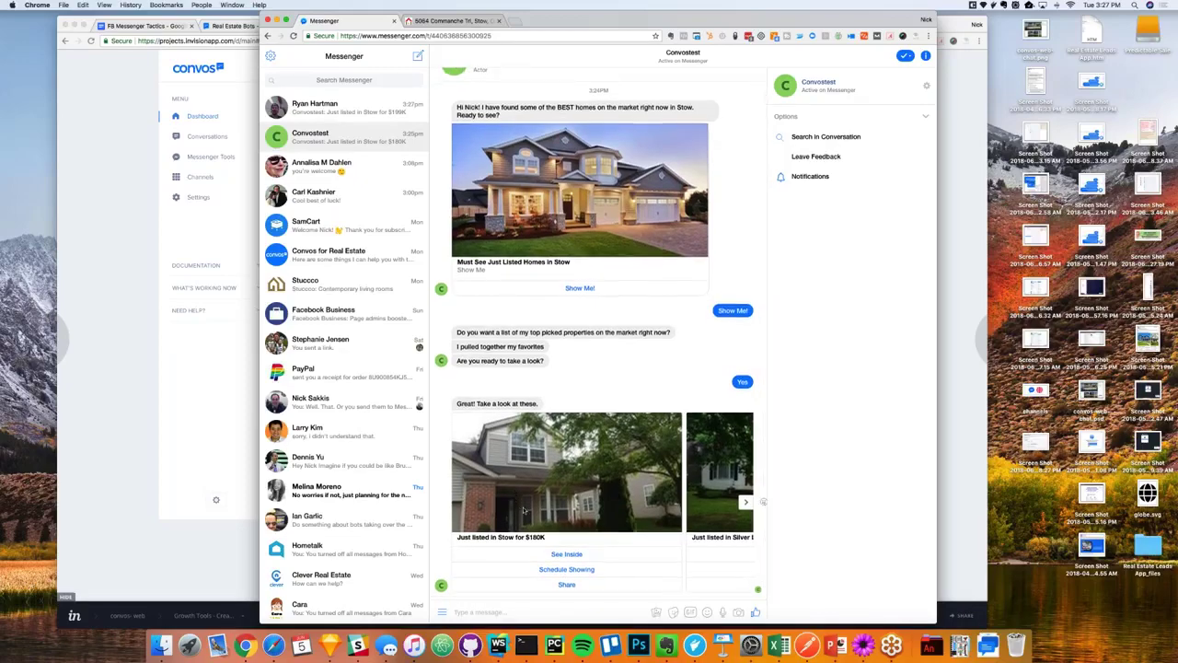
click(129, 179)
- Replace the Show Me! button's bot payload 'k_hotlist' with 'test_conversion' and switch desktops
click(667, 25)
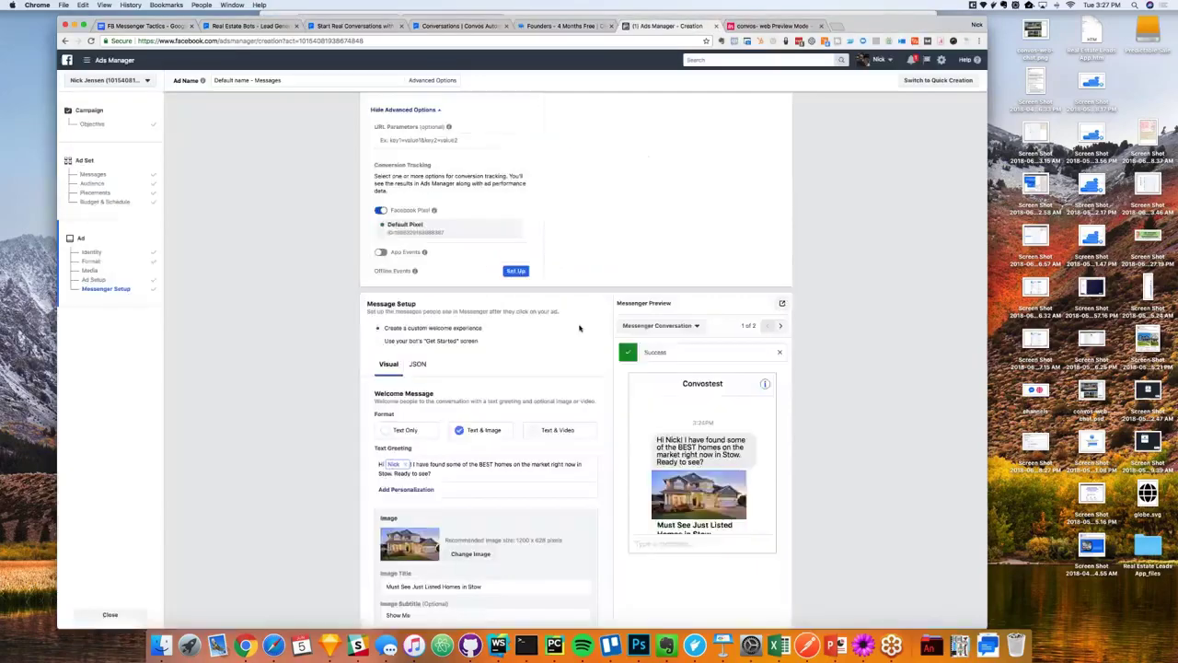
scroll(580, 328, down, 5)
click(486, 489)
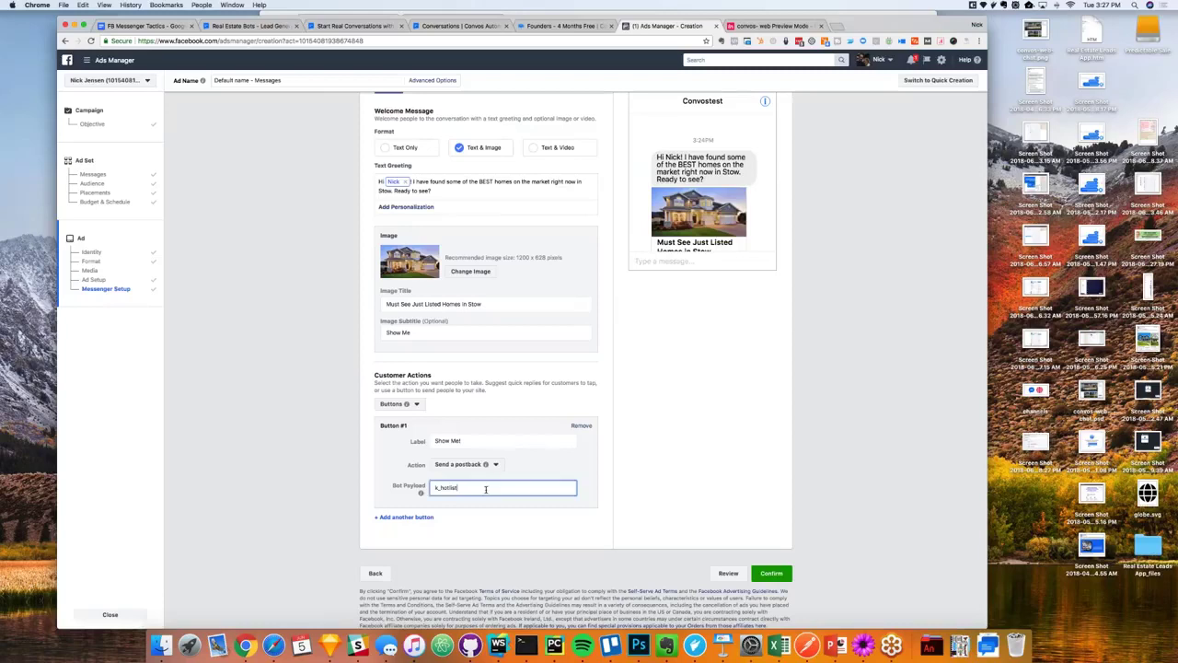
key(super+a)
key(BackSpace)
text(test_conversion)
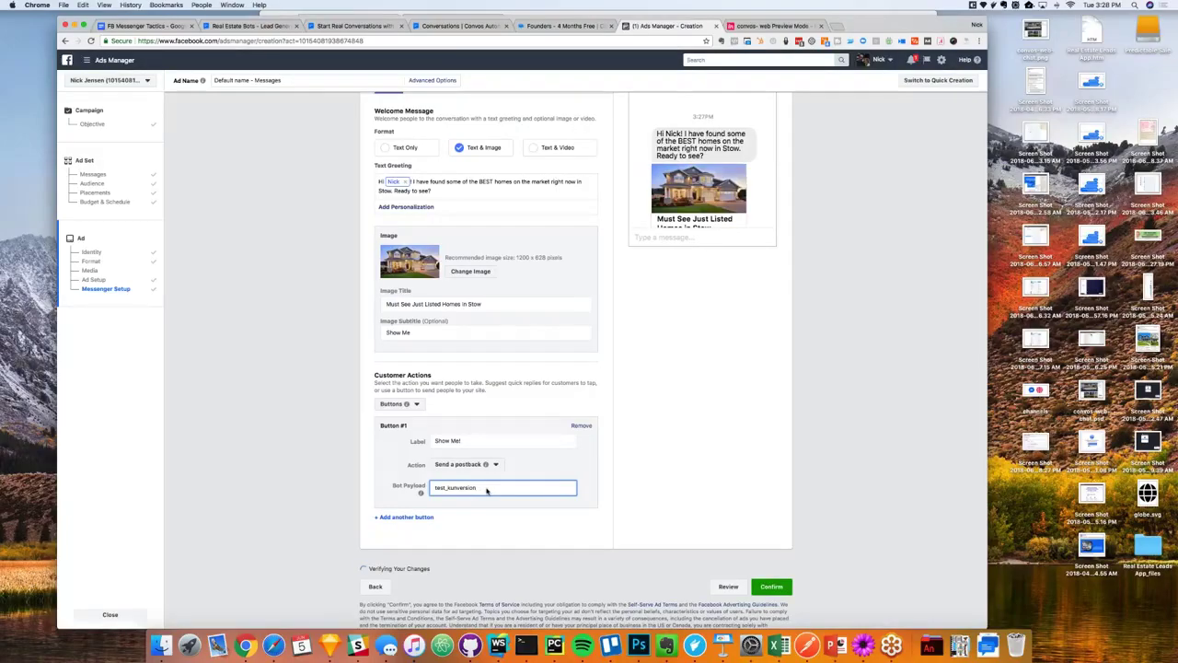
key(ctrl+Right)
key(ctrl+Right)
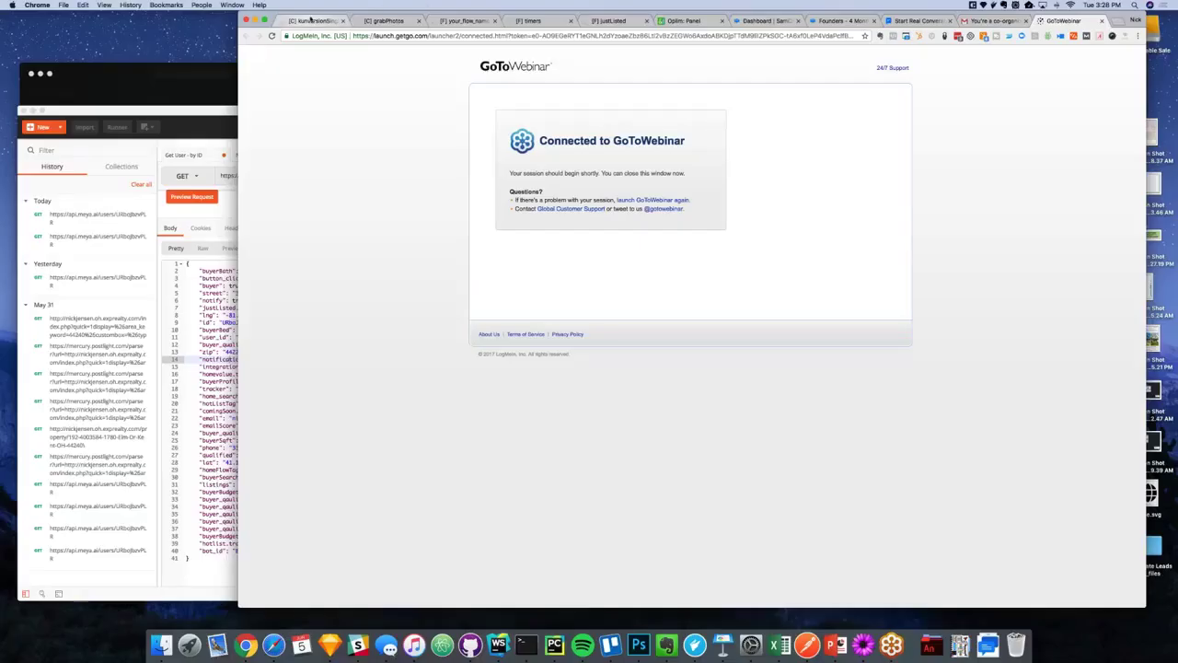
- Open the kunversionSingle bot component in Meya.ai and compare it with the ad setup
click(313, 21)
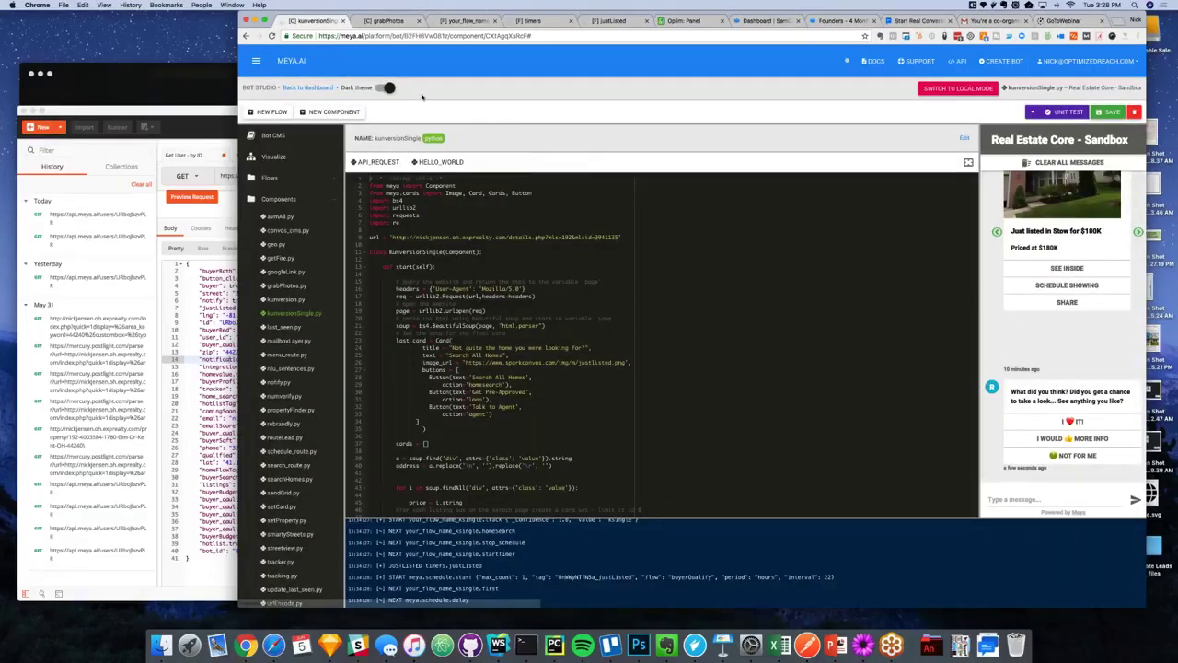
key(ctrl+Right)
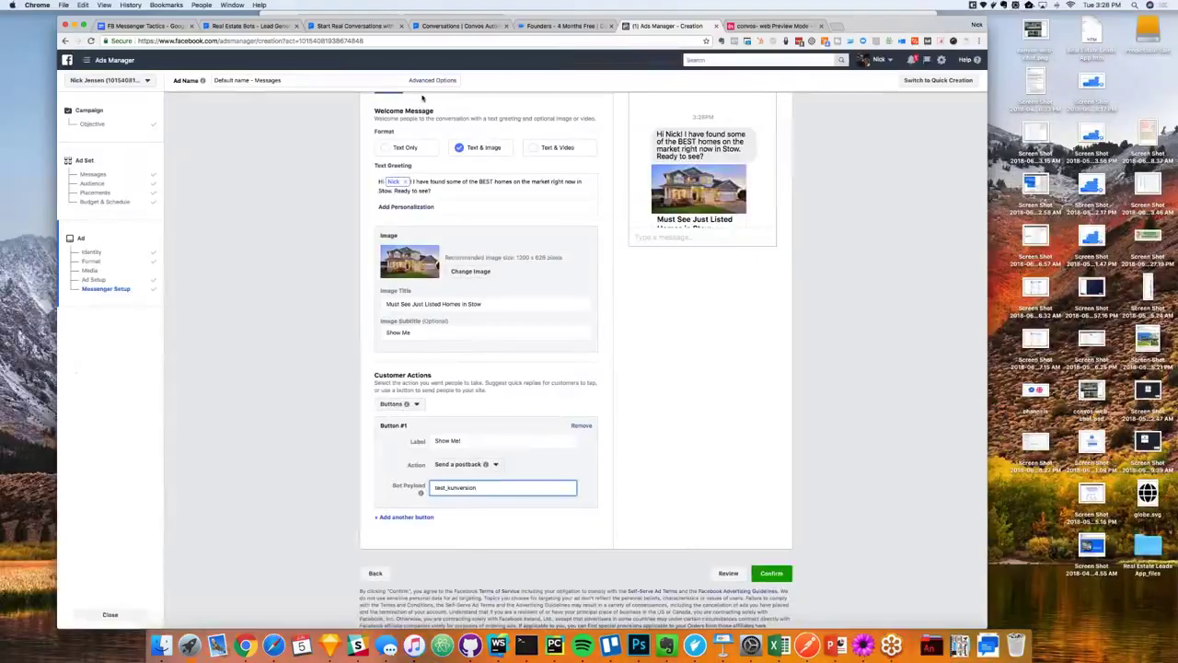
scroll(420, 235, up, 3)
scroll(421, 235, down, 2)
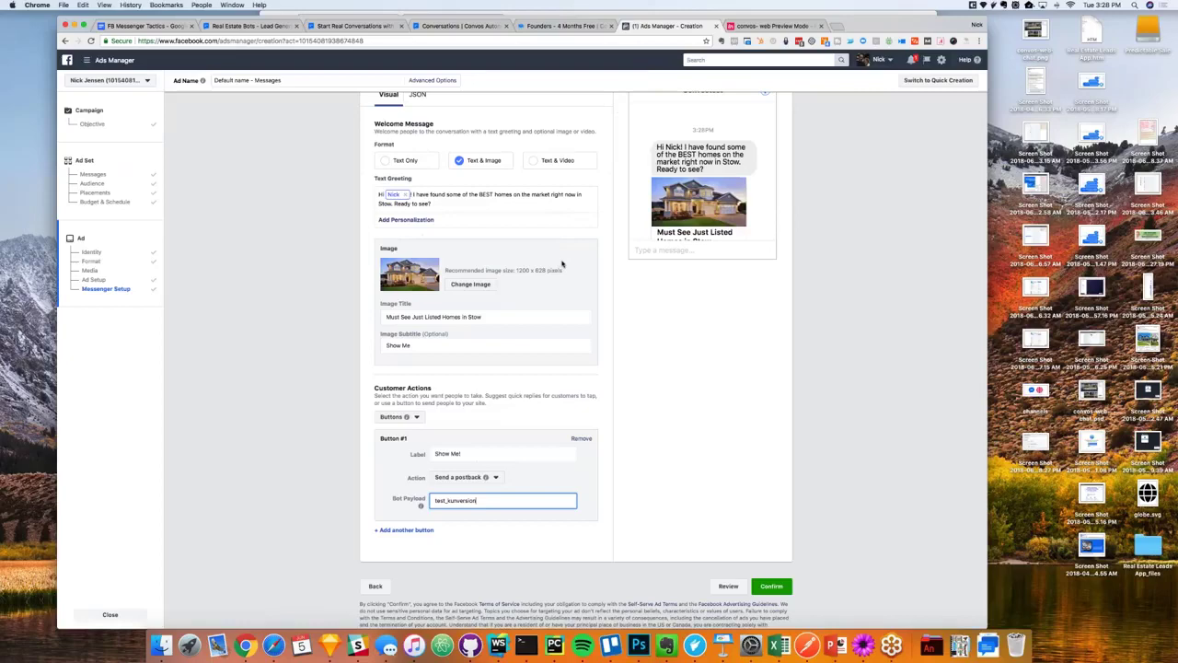
key(ctrl+Right)
key(ctrl+Right)
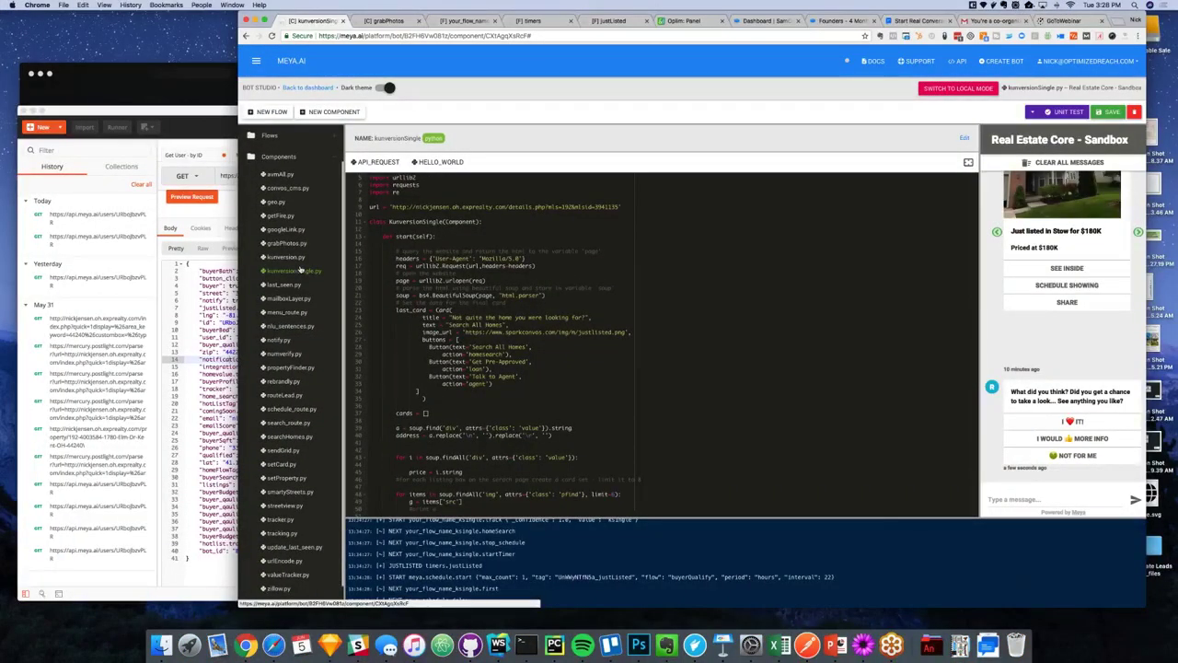
- Open the your_flow_name_tid flow, then trim the Bot Payload to 't_kunversion'
click(469, 20)
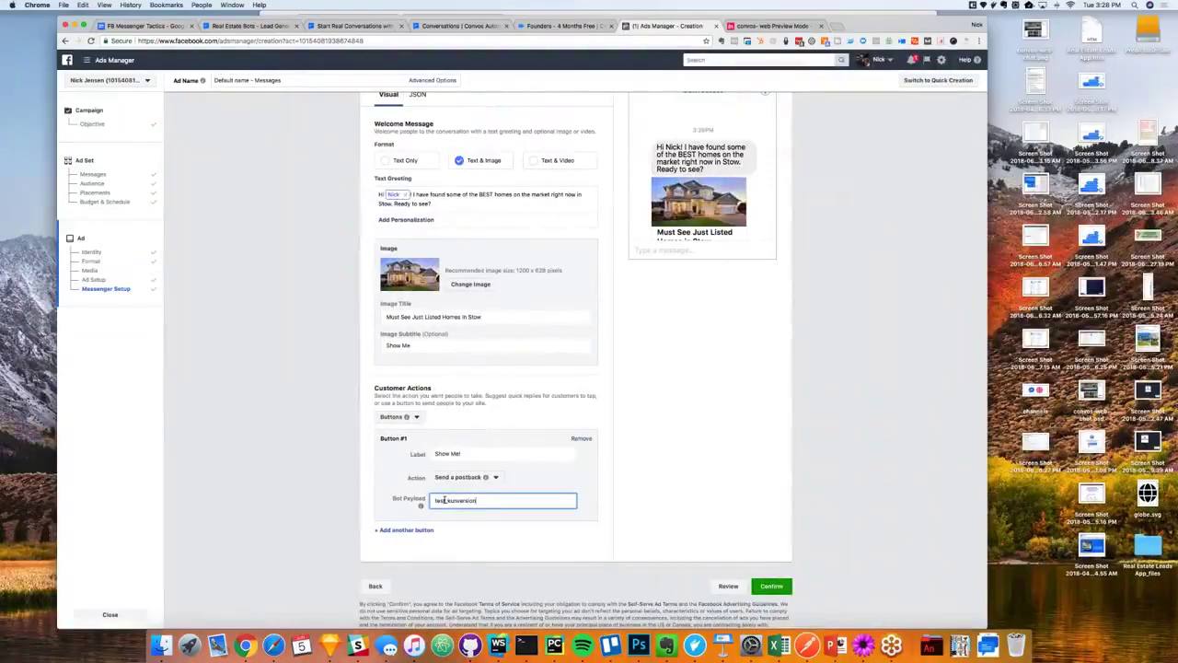
click(445, 500)
key(BackSpace)
key(BackSpace)
key(BackSpace)
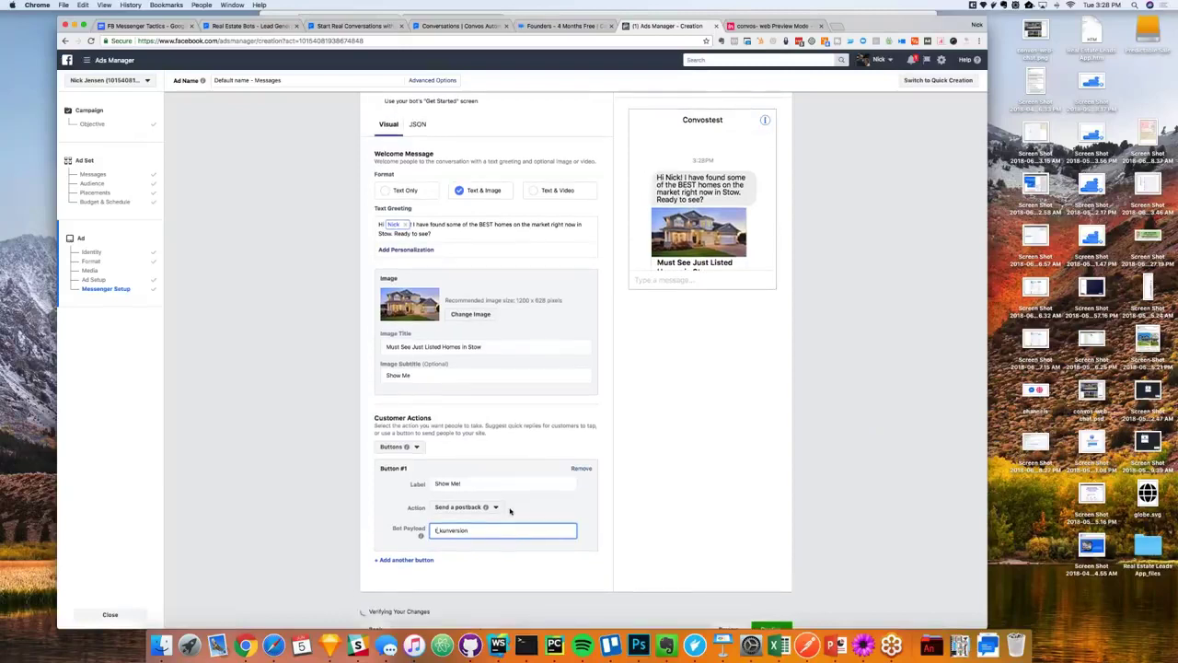
- Send the welcome-message preview to Messenger using Preview in Messenger
scroll(511, 510, down, 1)
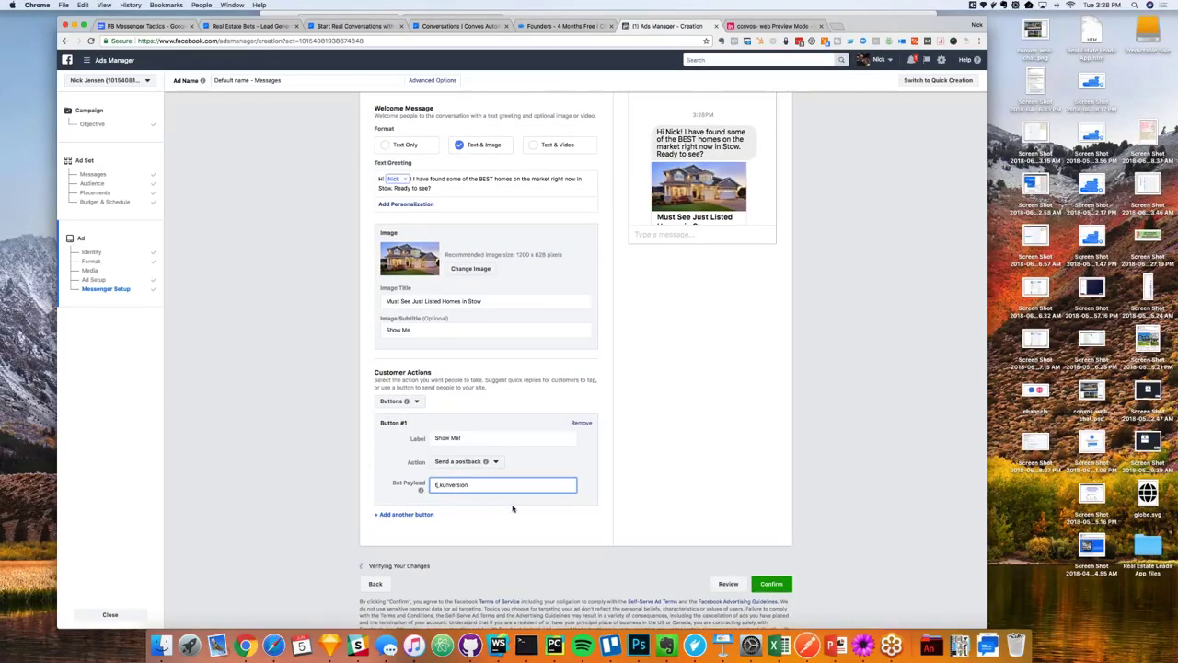
scroll(626, 479, up, 2)
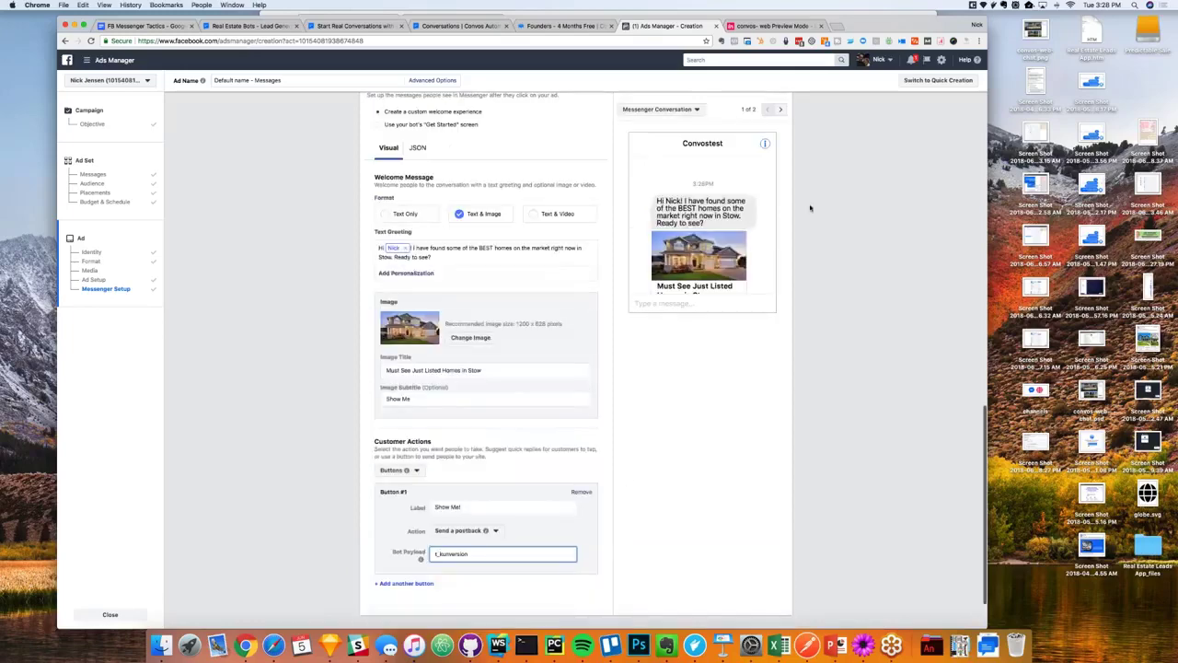
click(681, 143)
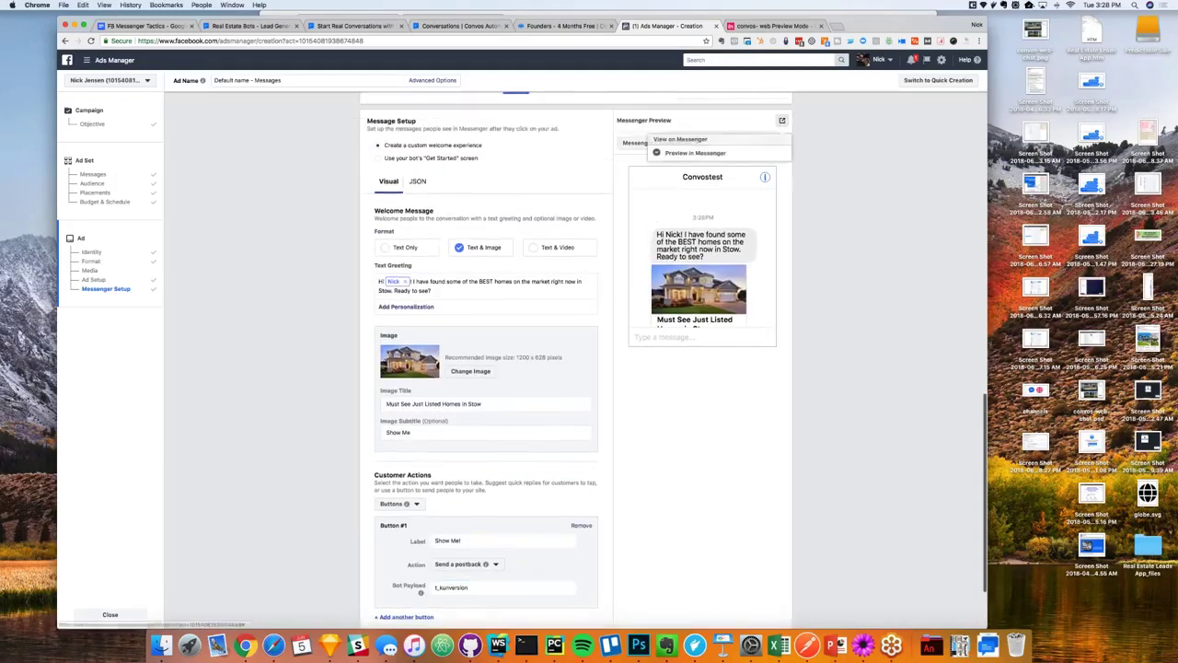
click(697, 153)
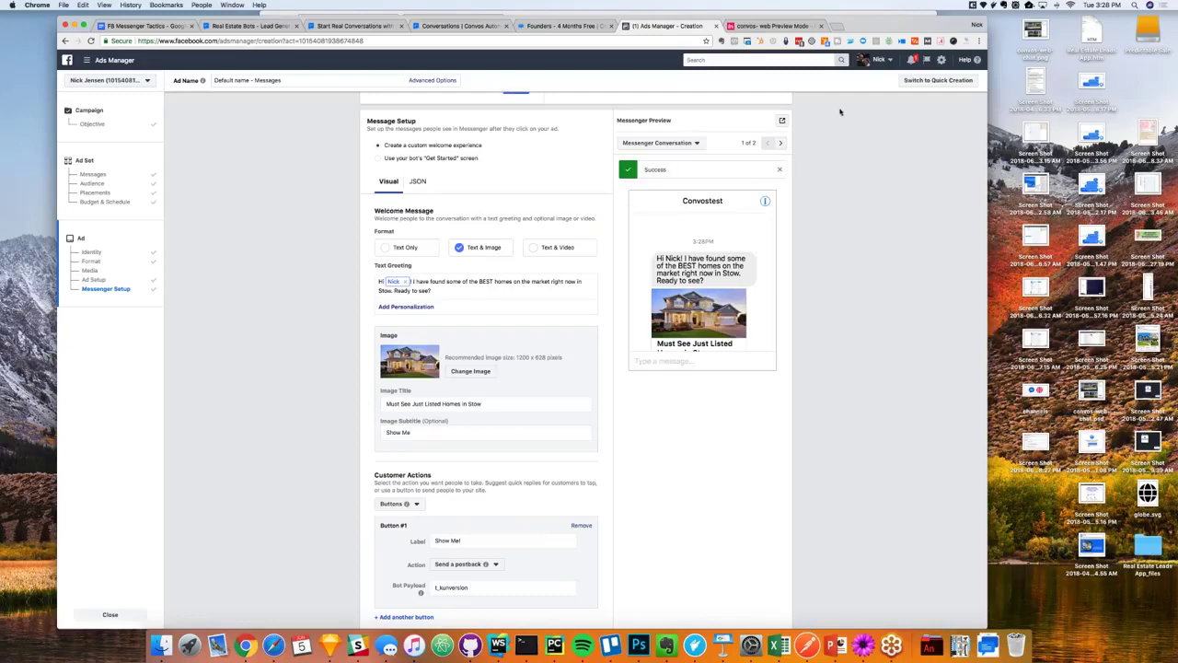
key(ctrl+Up)
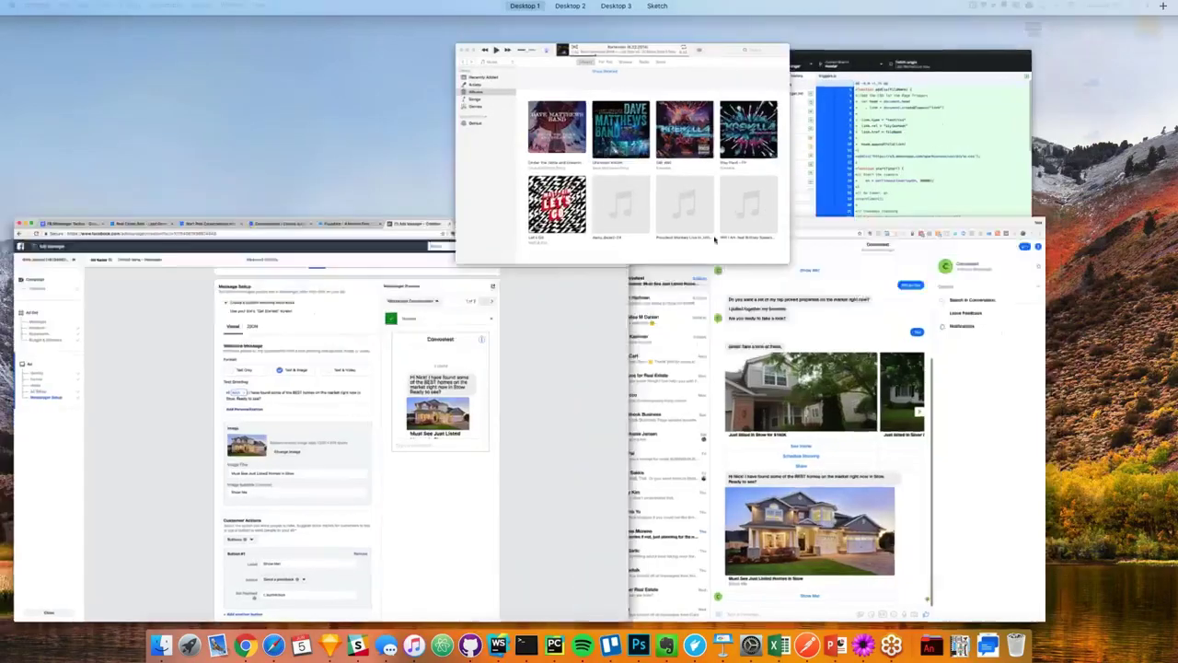
- Bring Messenger forward, reply Show Me! and Yes, and page the Medina, OH listing carousel
click(714, 239)
key(ctrl+Up)
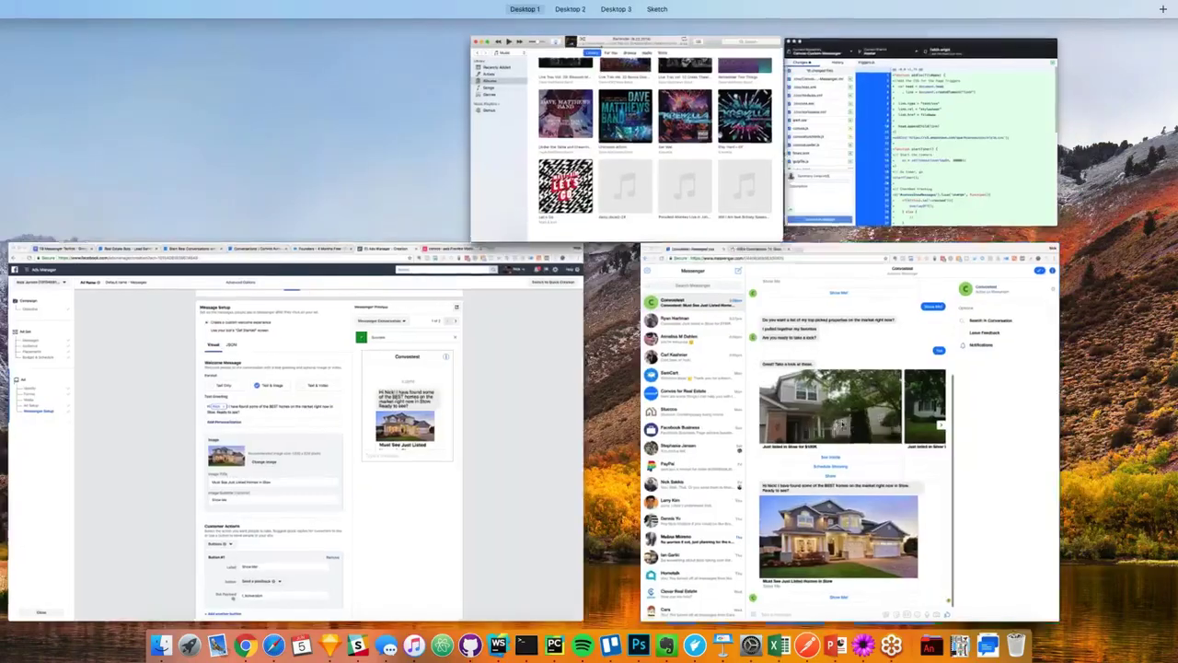
click(732, 509)
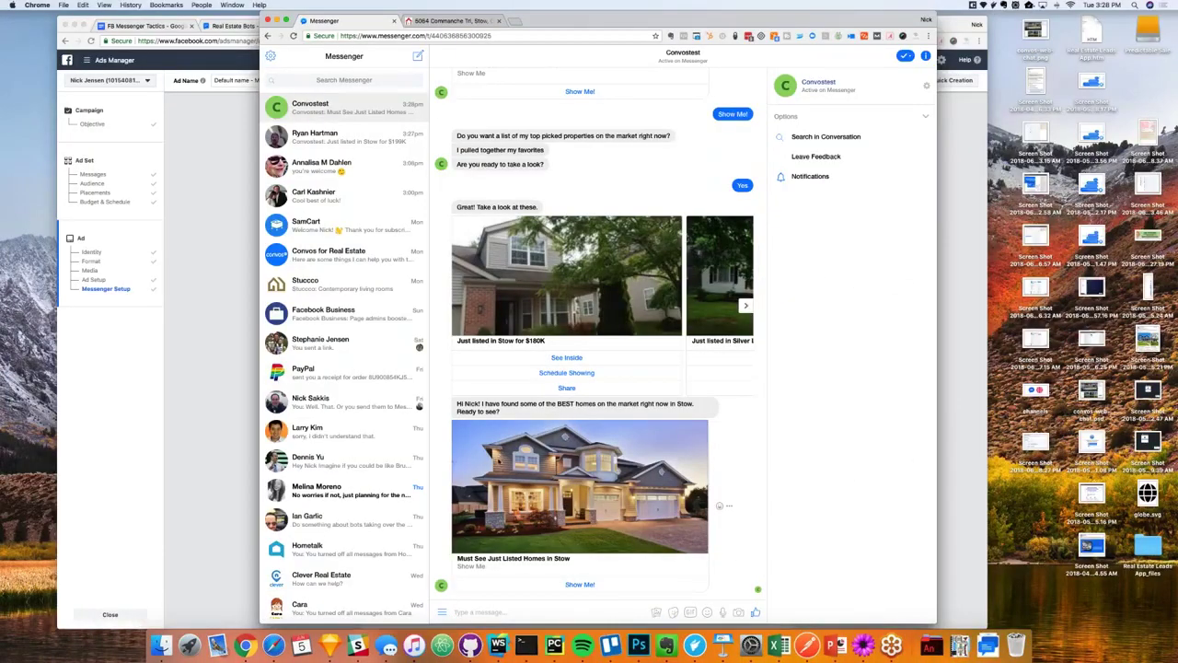
triple_click(478, 409)
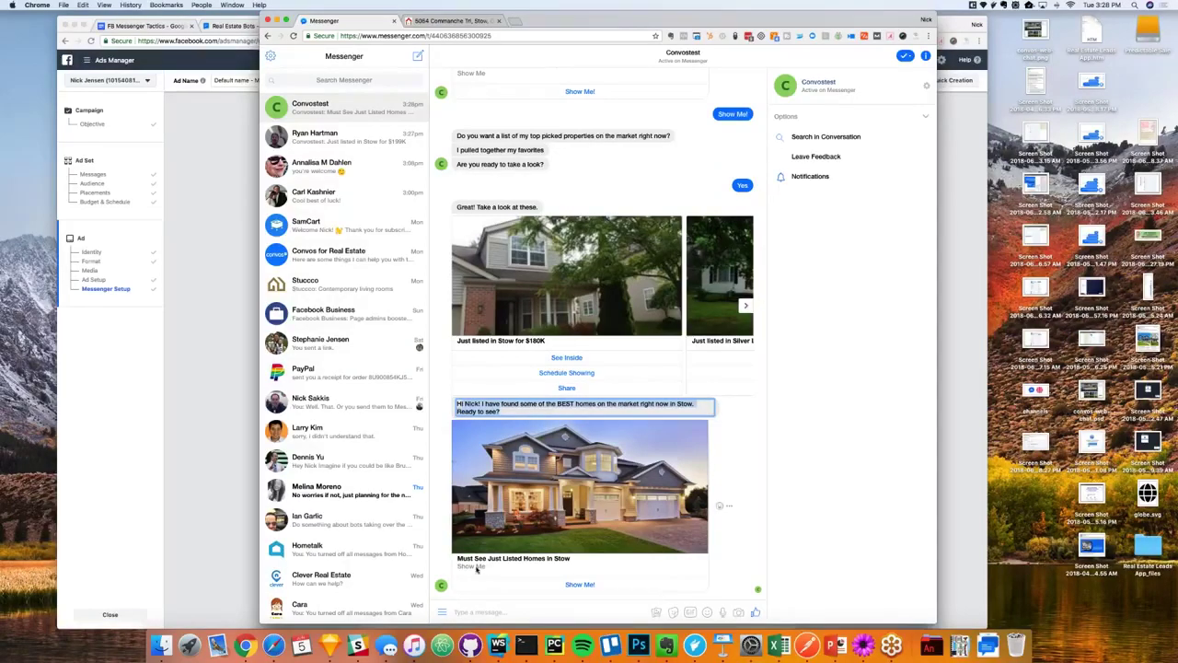
click(578, 585)
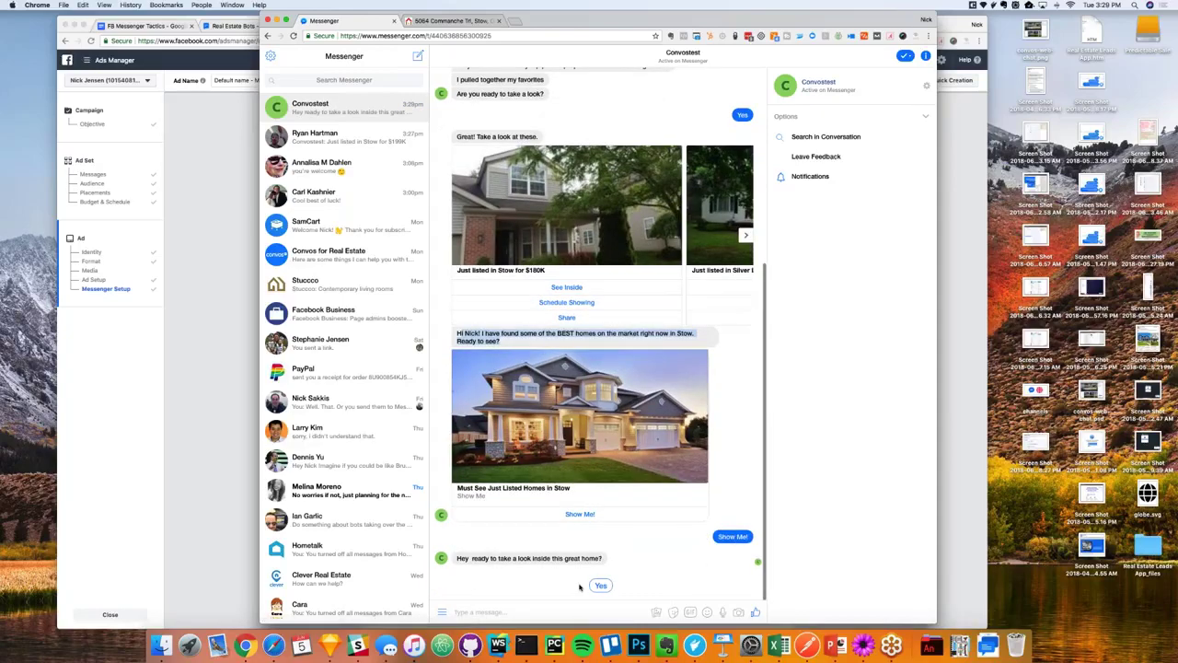
click(605, 586)
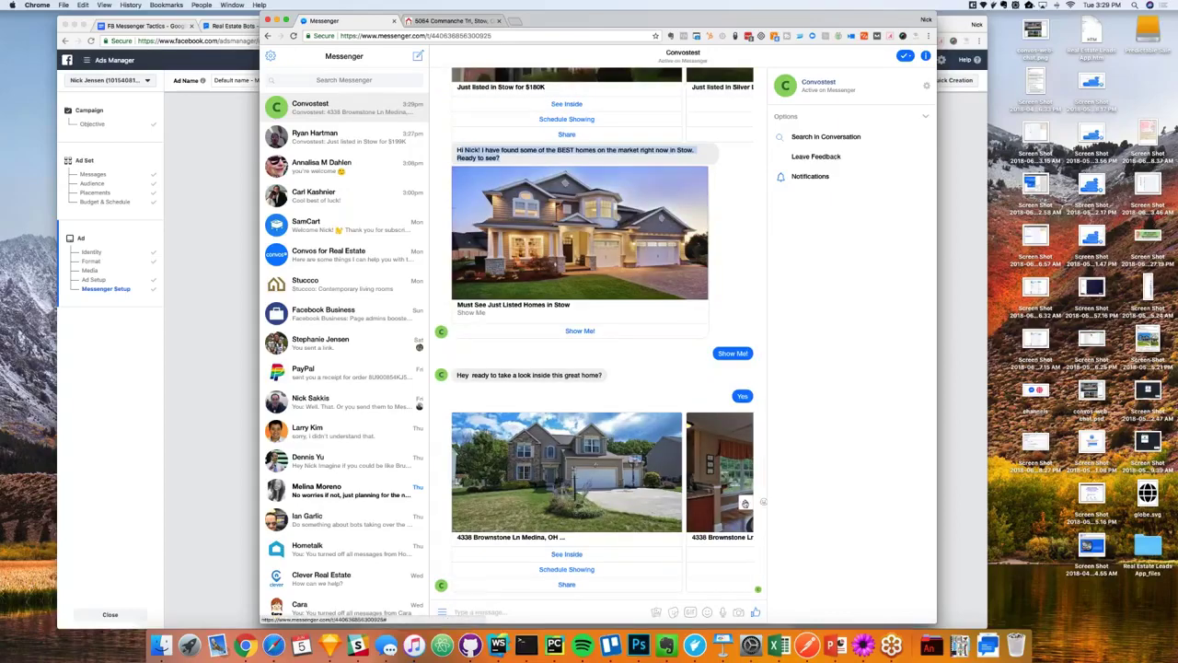
click(745, 503)
click(746, 503)
click(746, 502)
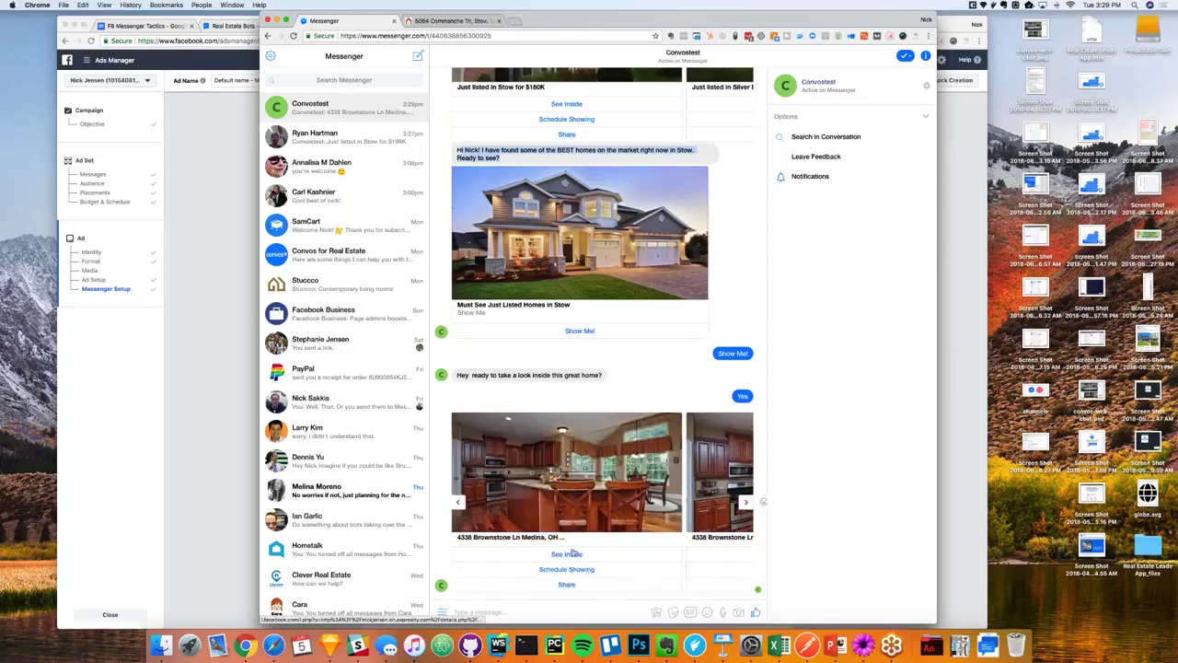
click(567, 553)
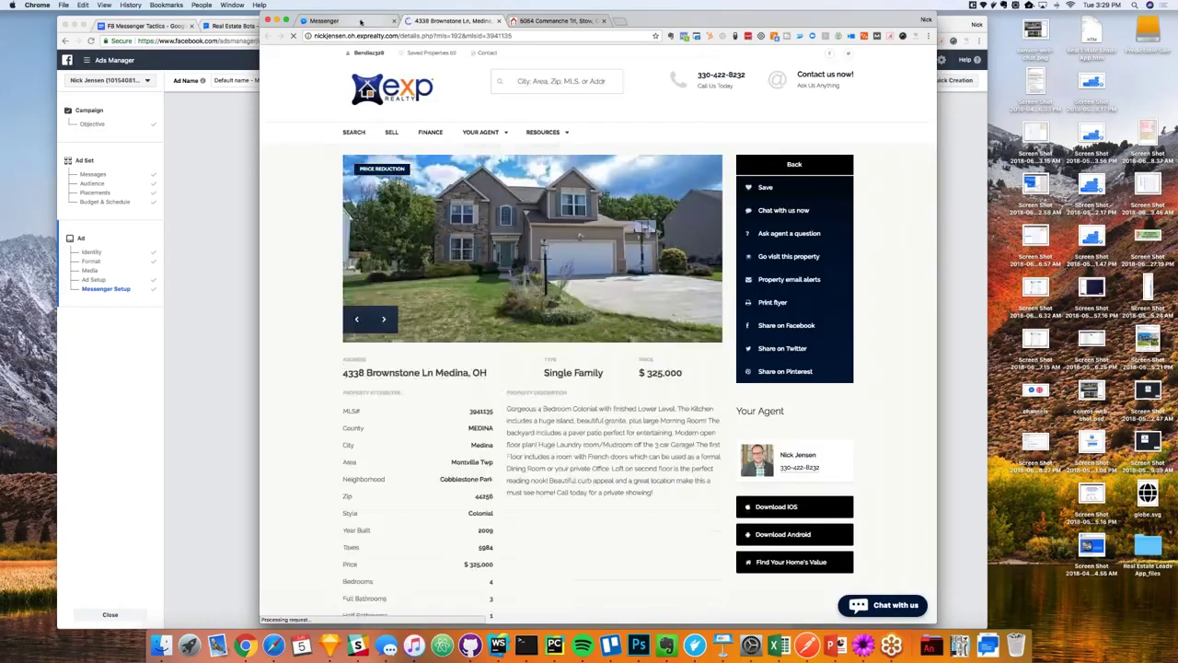
key(ctrl+shift+Tab)
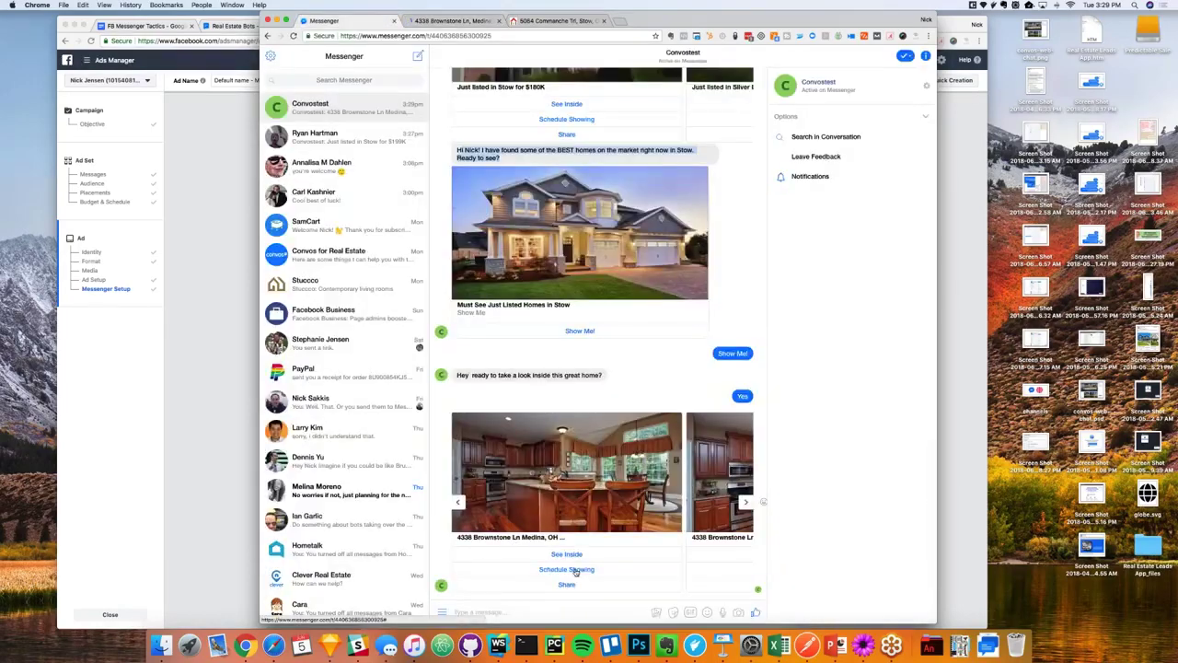
- Advance the carousel to the Just Listed card, then view the listing page's photos
click(747, 503)
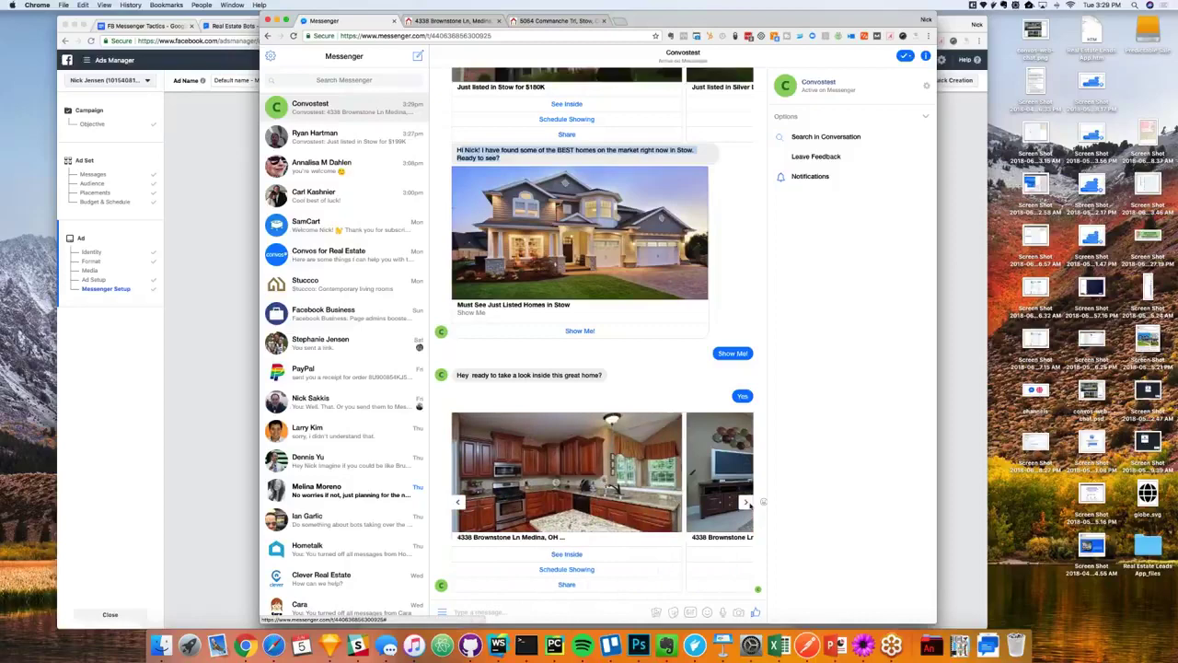
click(747, 503)
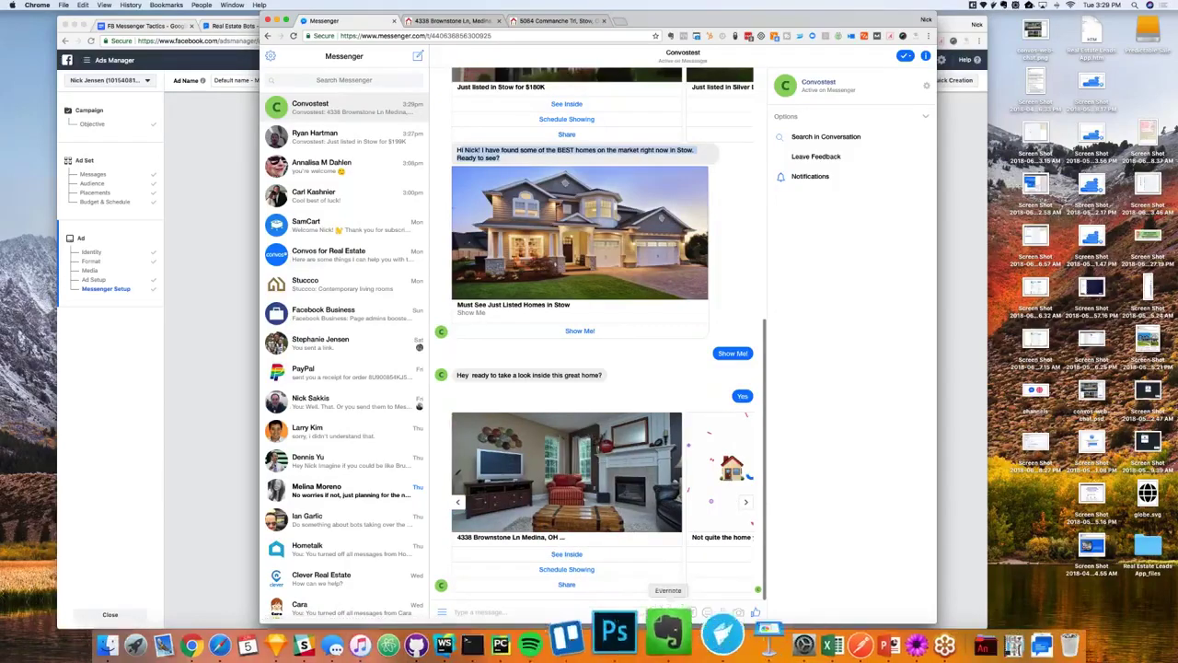
click(746, 503)
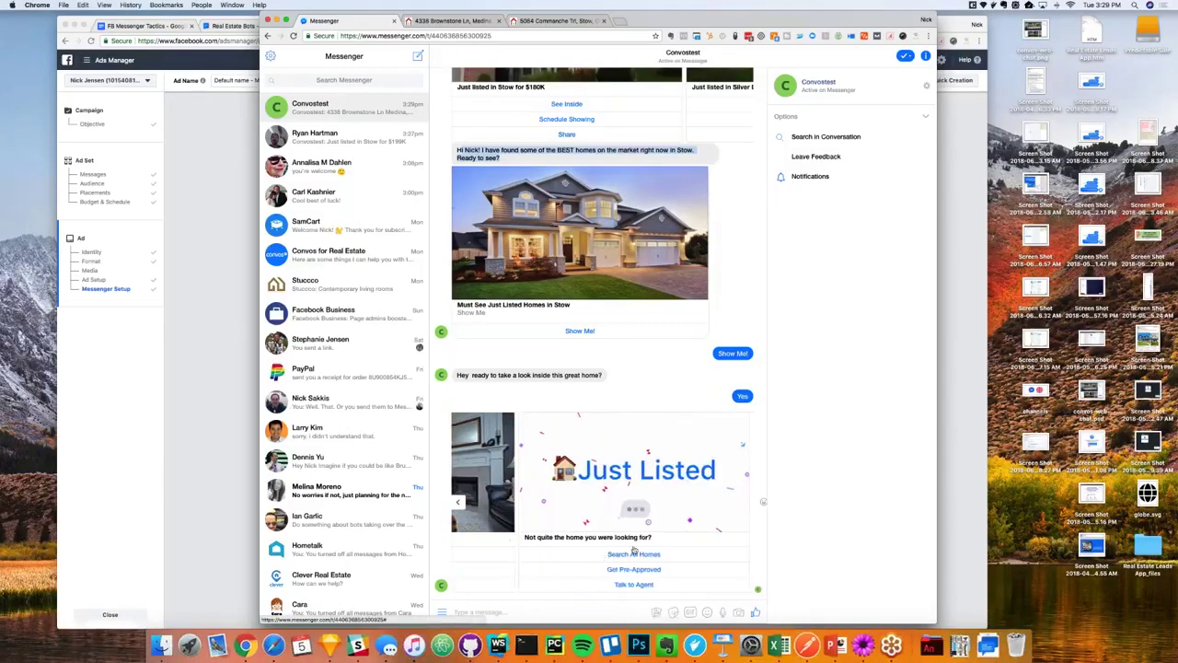
click(451, 20)
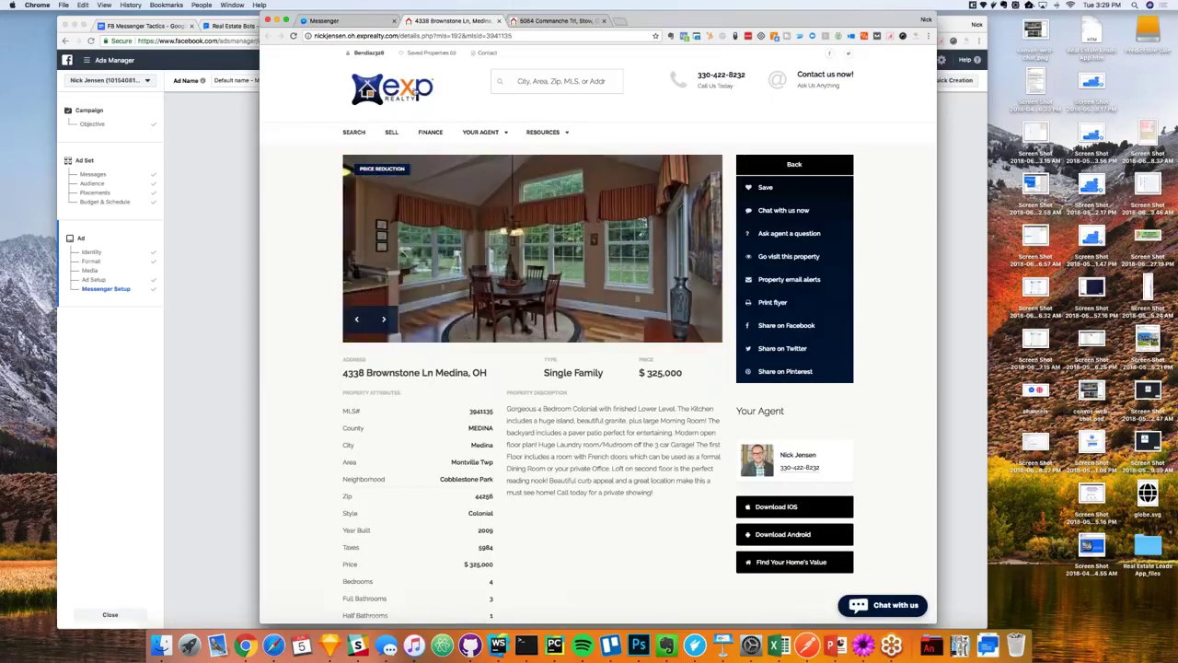
click(324, 20)
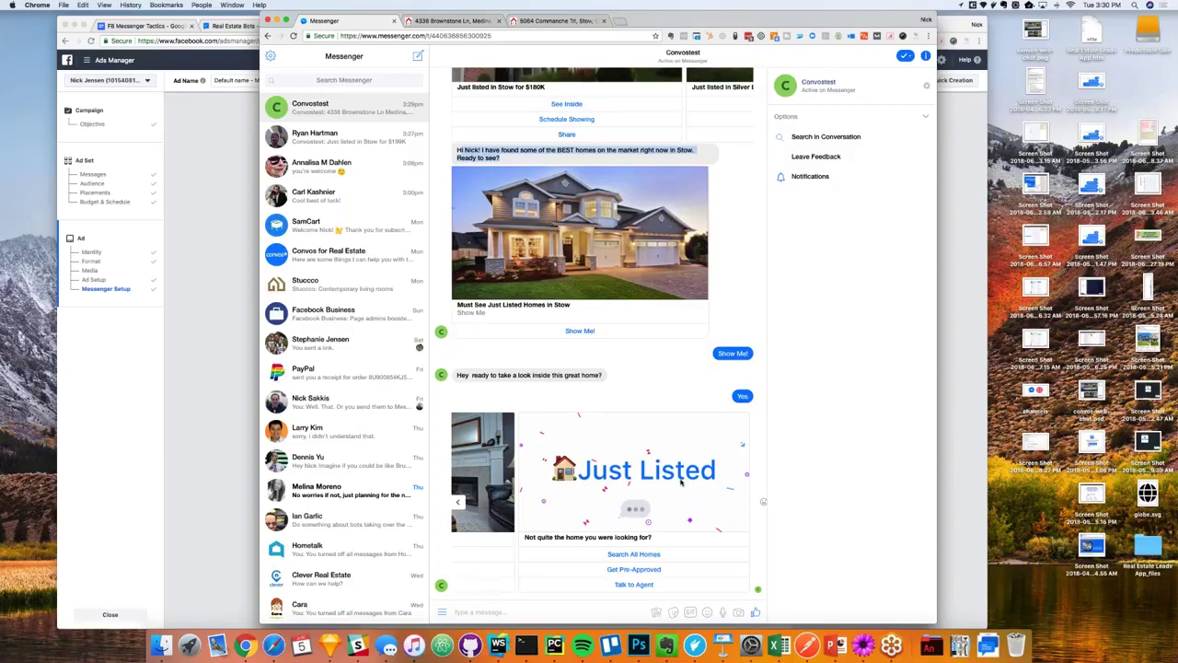
- Move the Messenger window aside and bring Ads Manager's Message Setup page to the front
key(XF86AudioRaiseVolume)
scroll(763, 502, up, 1)
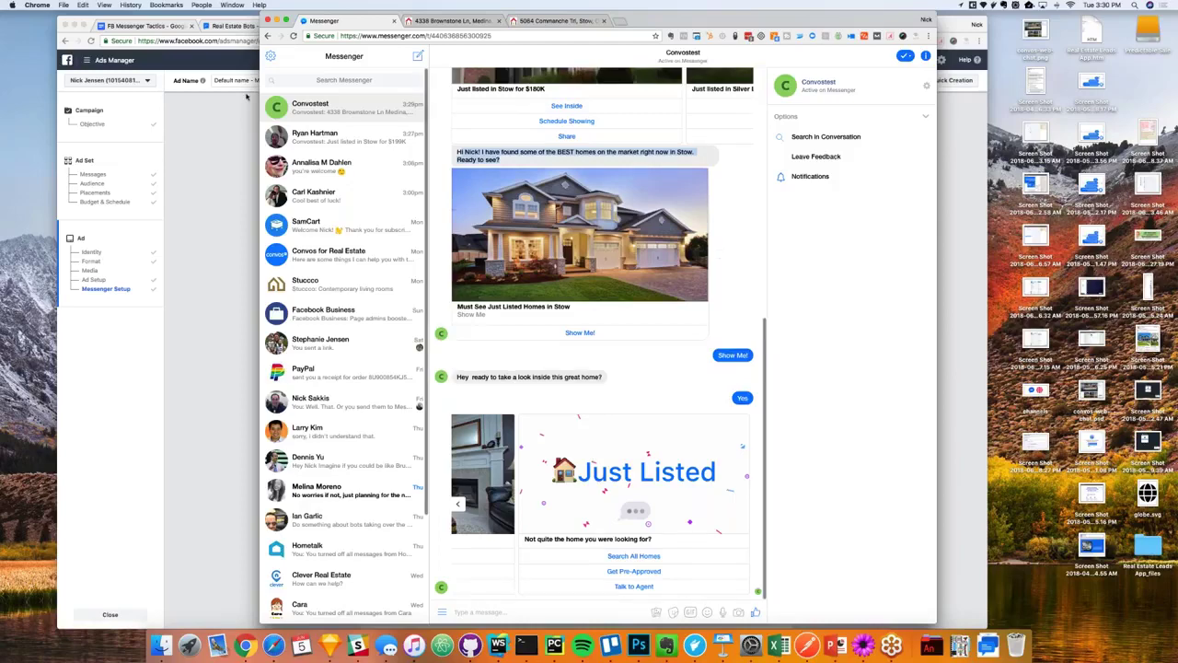
drag(789, 17, 856, 12)
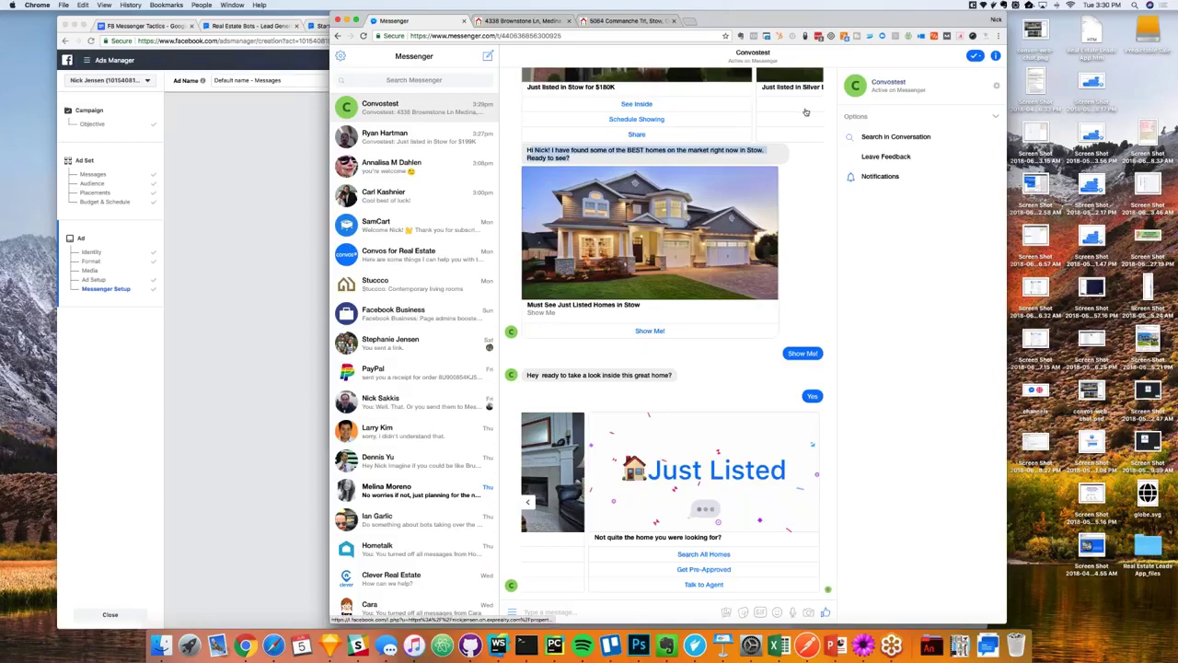
click(240, 172)
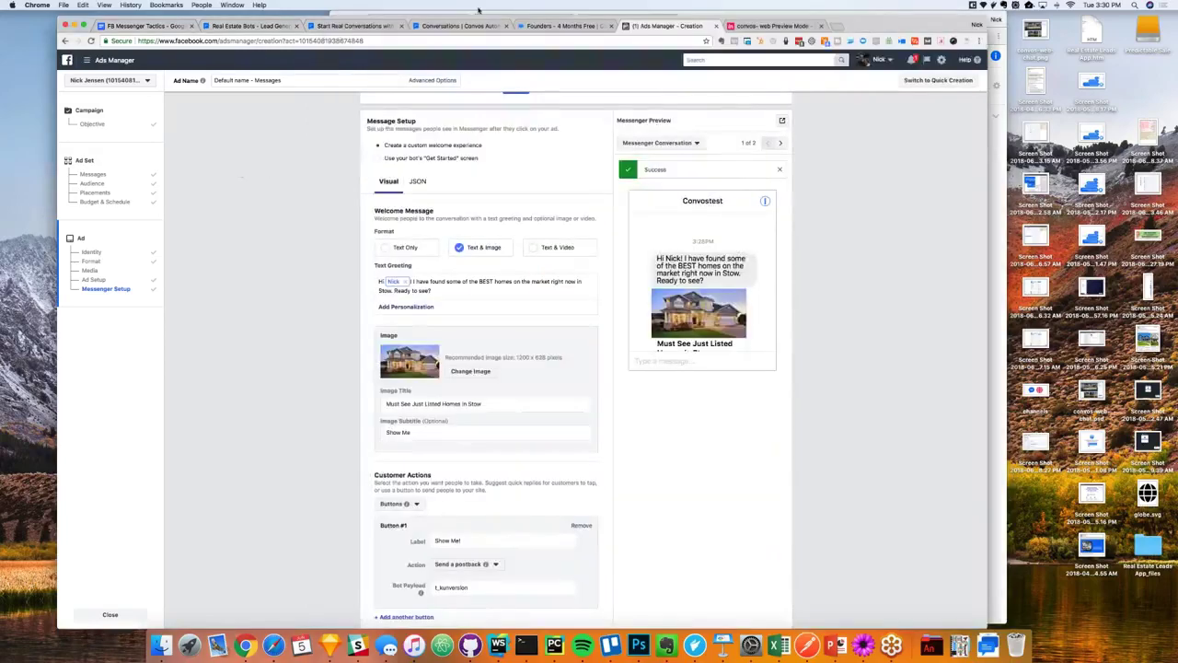